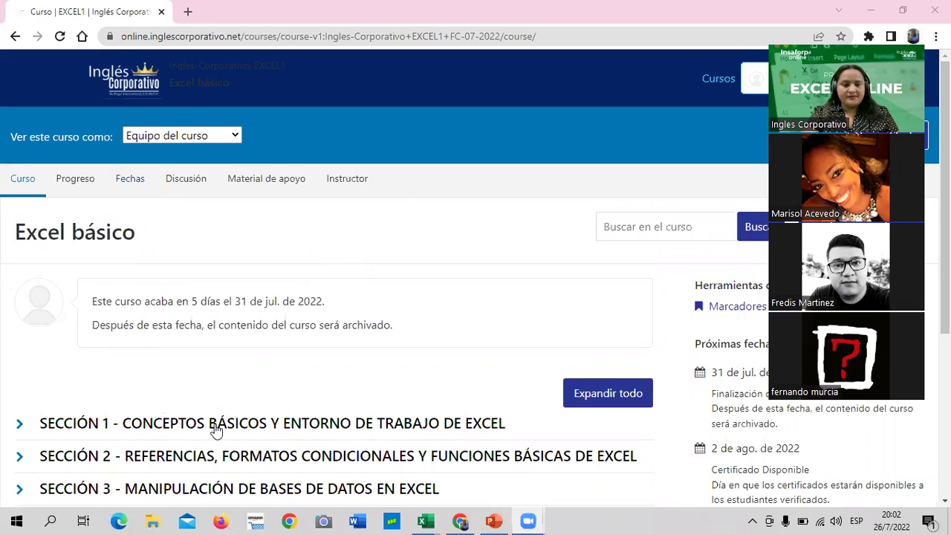
- Go from the SECCIÓN 4 quiz to lesson 4.3 'Objetivo de la lección' on Buscar y reemplazar
scroll(213, 430, down, 2)
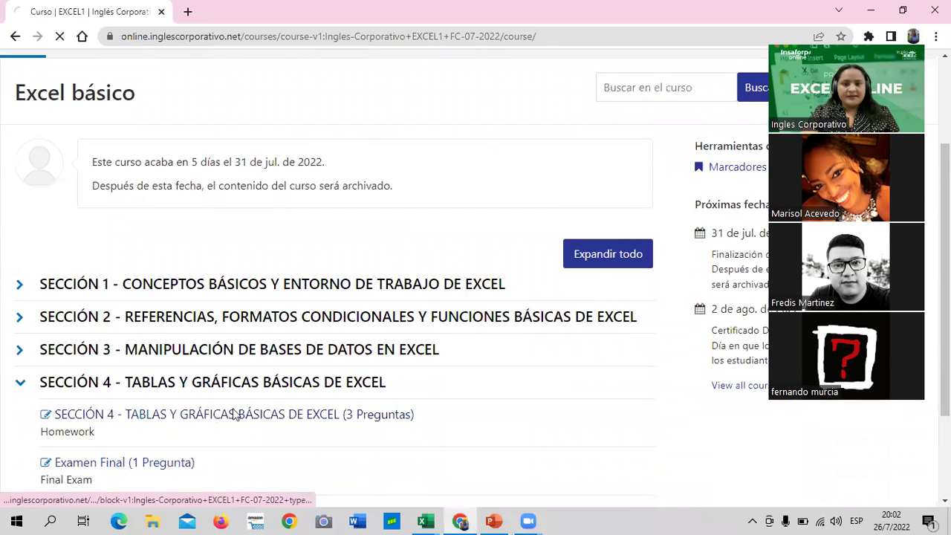
click(247, 419)
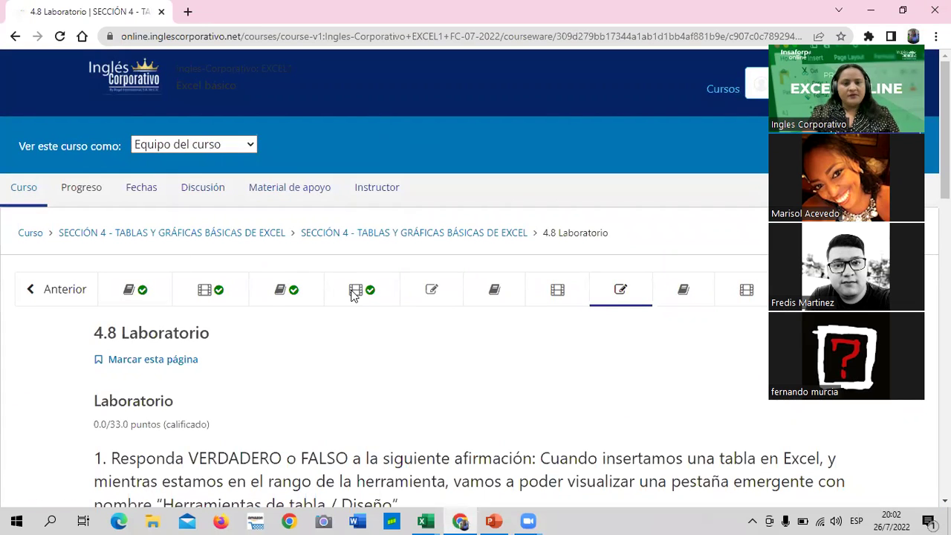
scroll(354, 294, down, 2)
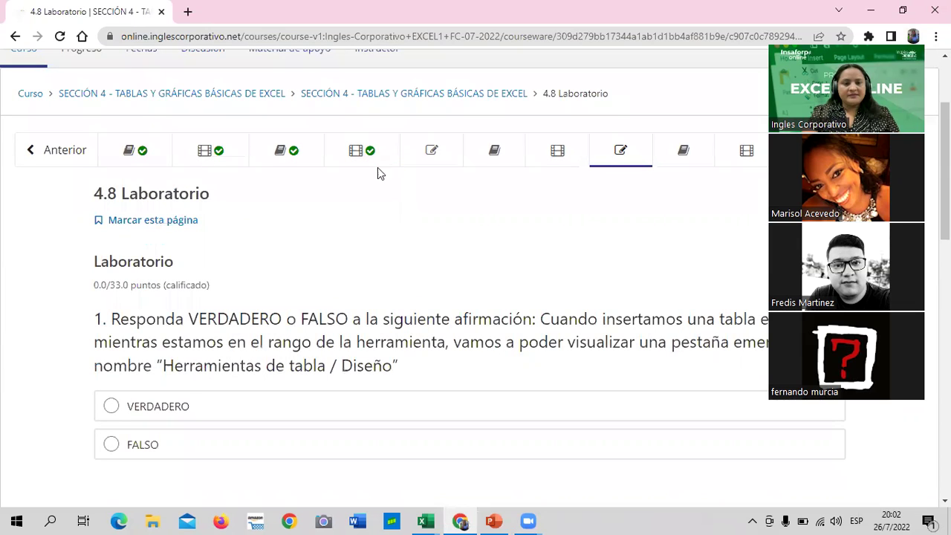
click(303, 154)
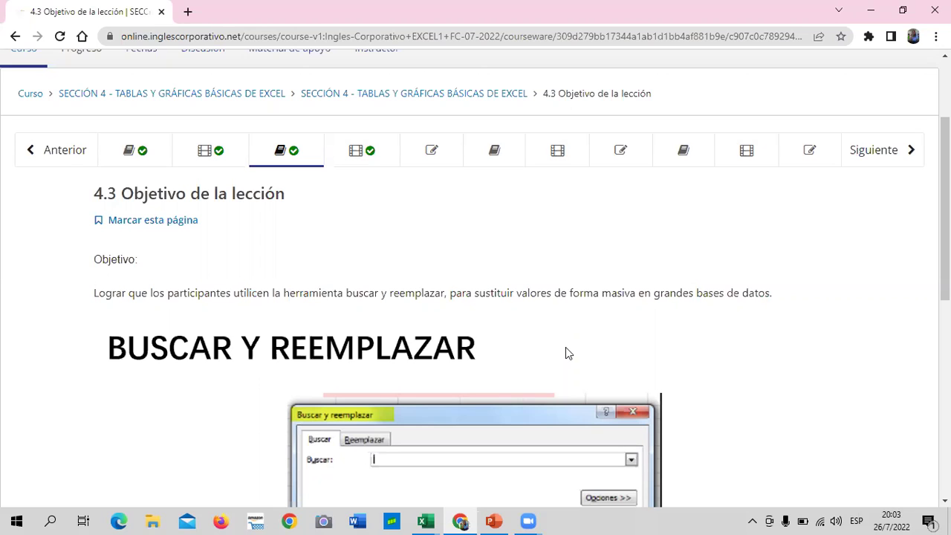
scroll(401, 340, down, 1)
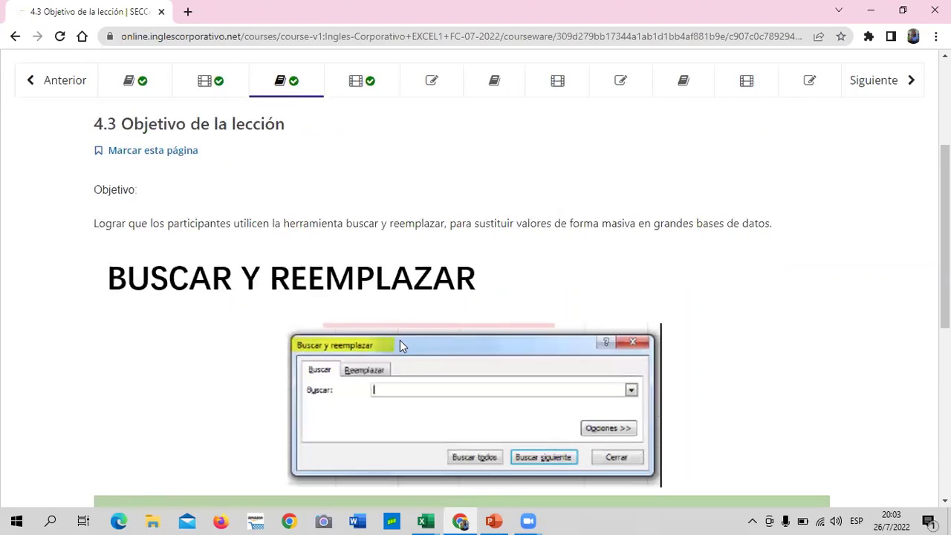
scroll(400, 340, down, 1)
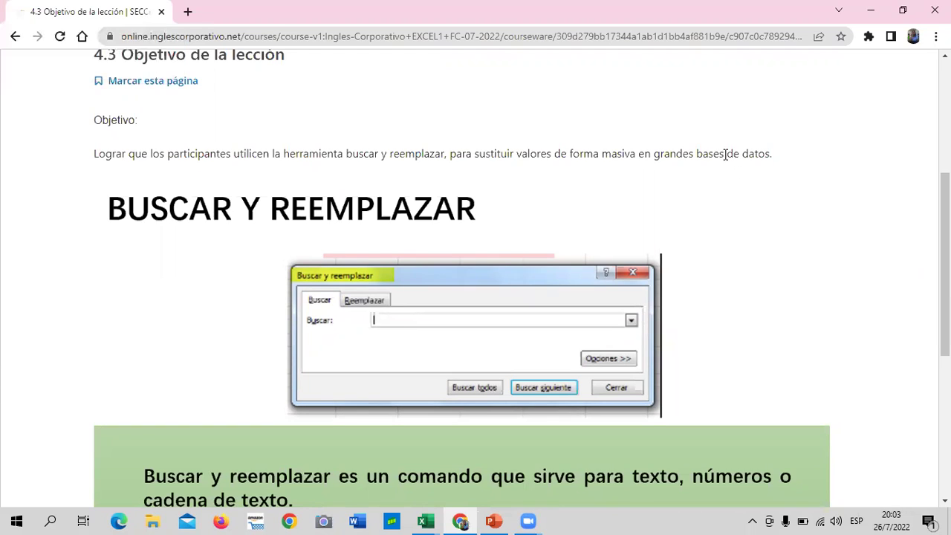
scroll(679, 400, down, 2)
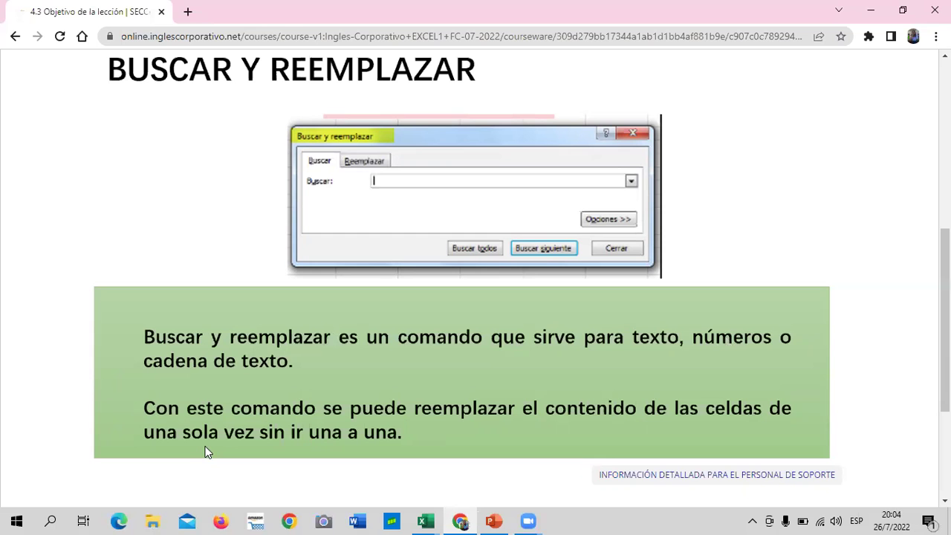
scroll(312, 439, down, 2)
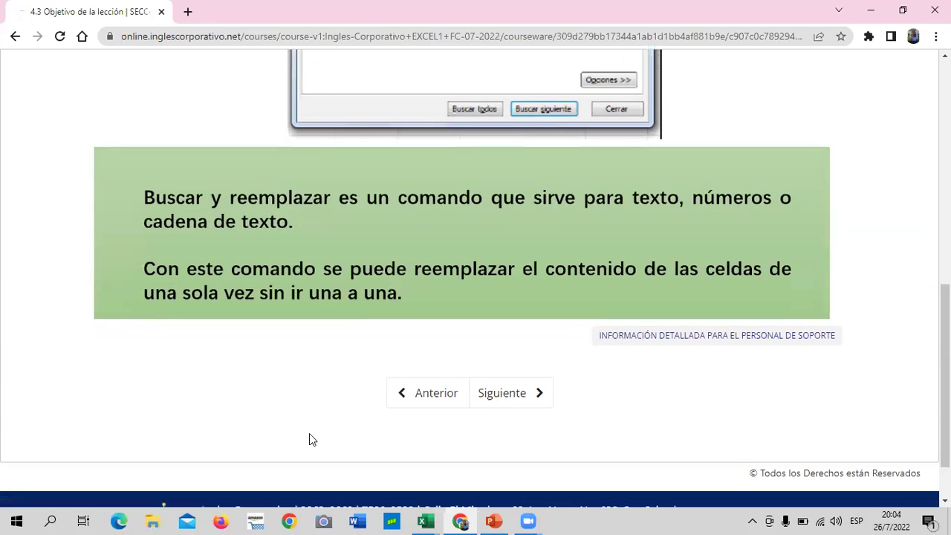
scroll(483, 248, up, 2)
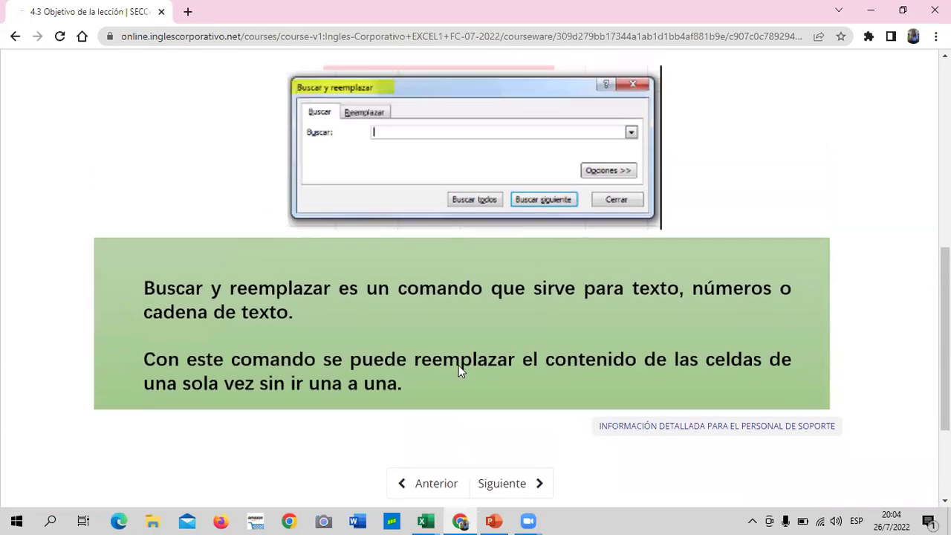
- Advance to lesson 4.4 and scroll to its Herramienta buscar y reemplazar tutorial video
scroll(452, 419, down, 1)
click(503, 462)
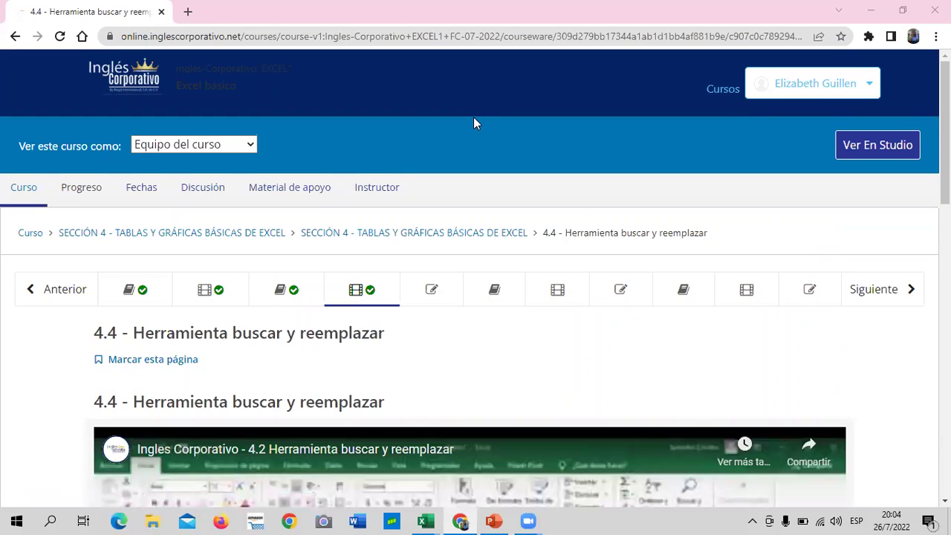
scroll(411, 309, down, 2)
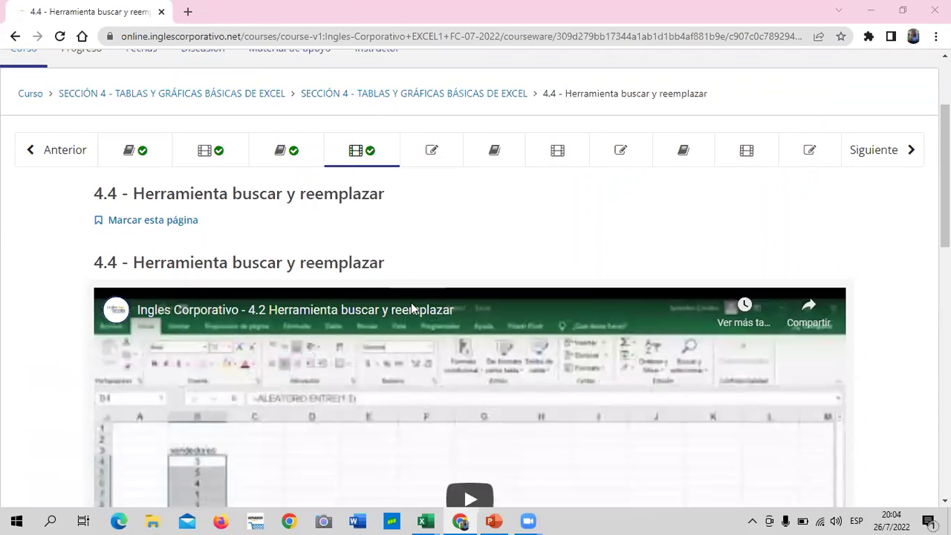
scroll(411, 308, down, 2)
scroll(410, 310, down, 2)
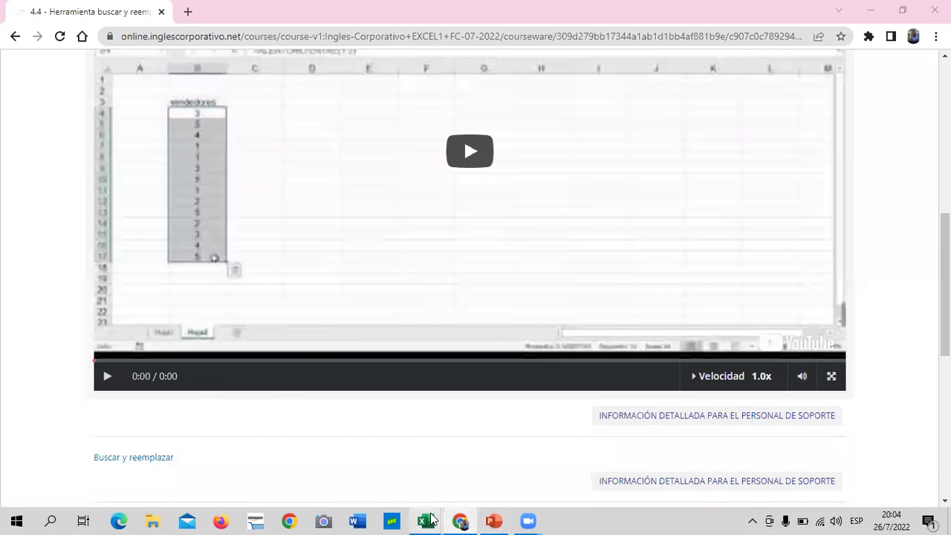
click(428, 520)
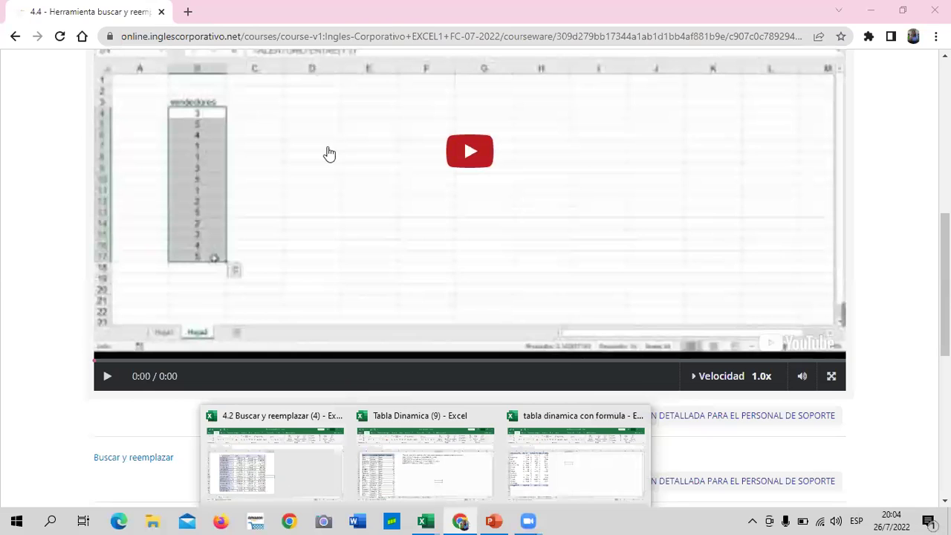
scroll(329, 154, up, 2)
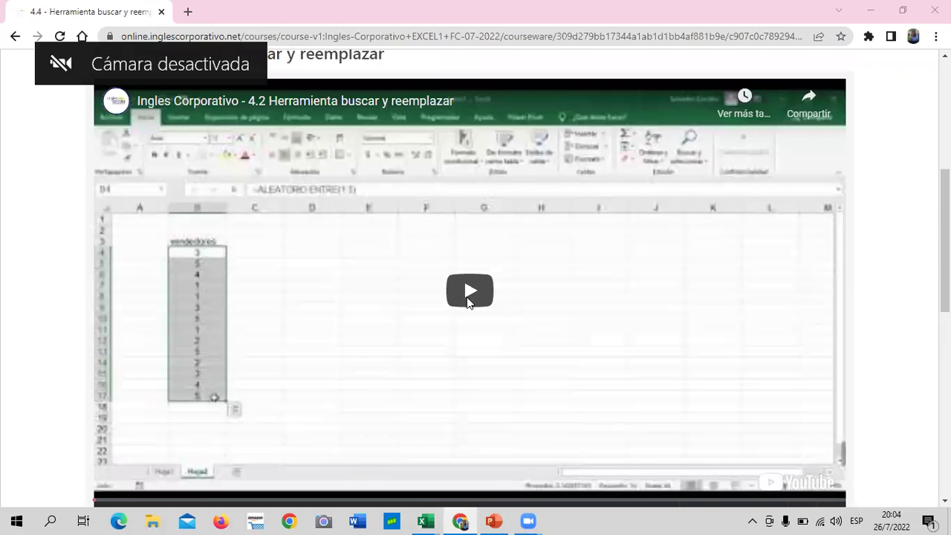
- Start, pause and rewind the buscar y reemplazar video so it sits at 0:00 of 5:43
click(468, 301)
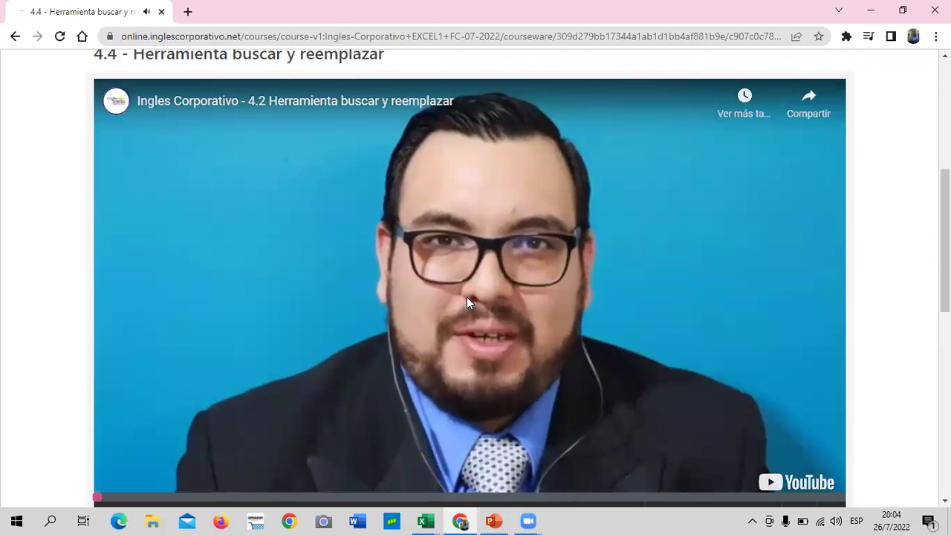
click(475, 317)
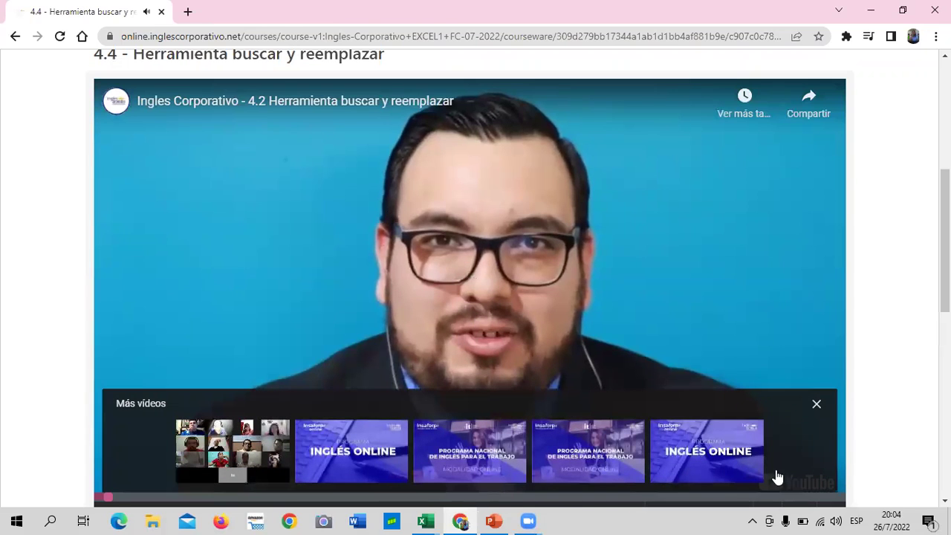
click(98, 502)
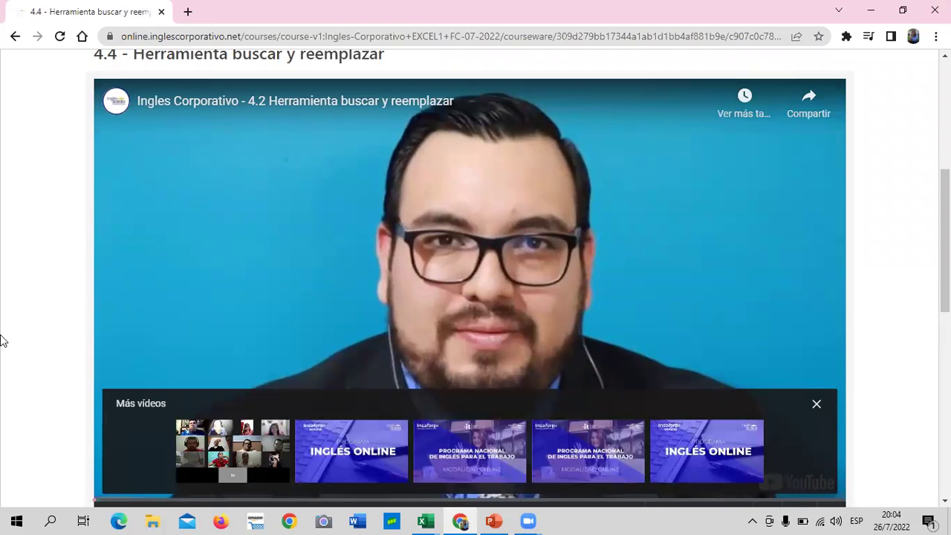
scroll(570, 229, up, 1)
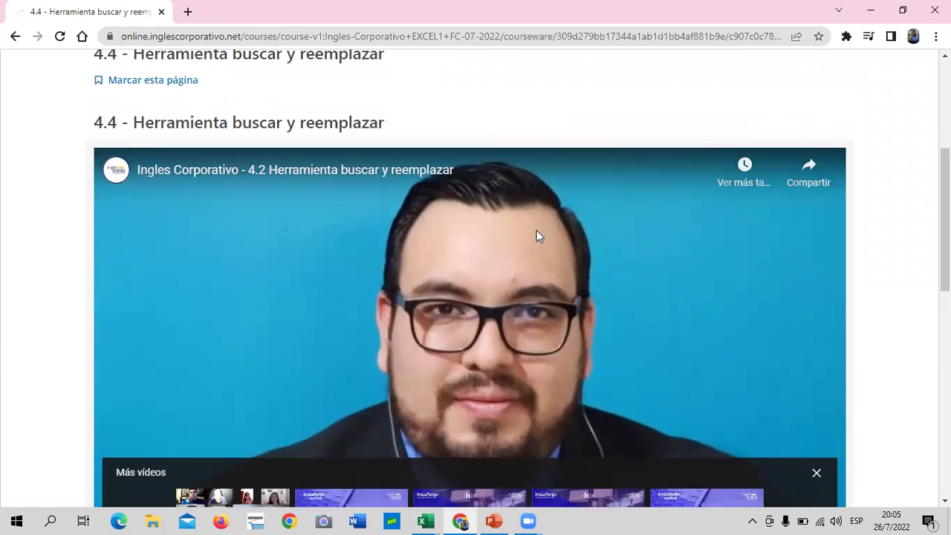
scroll(537, 231, down, 1)
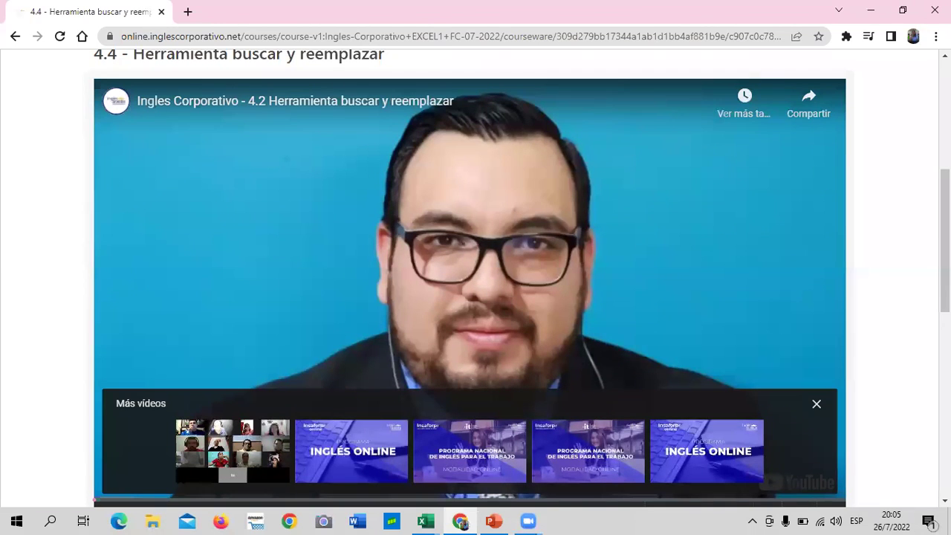
scroll(469, 275, down, 1)
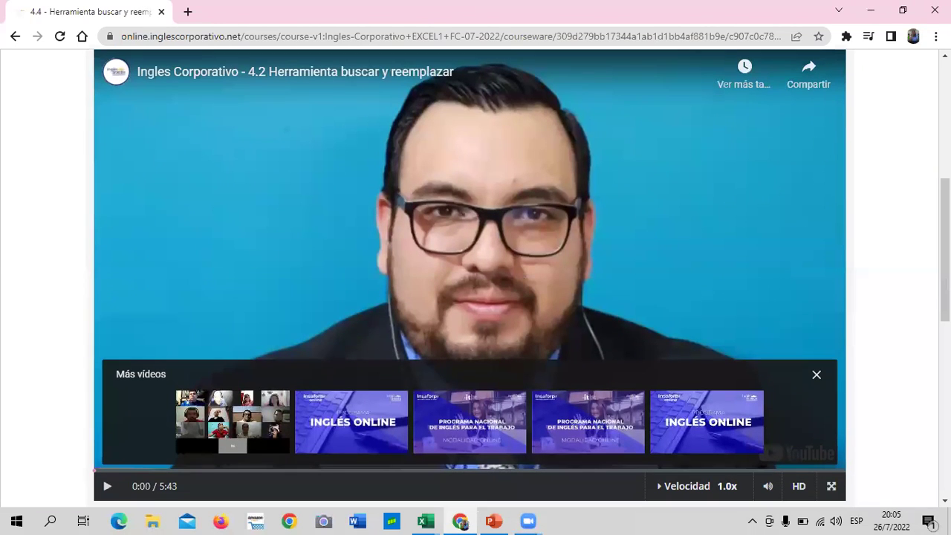
scroll(470, 275, up, 1)
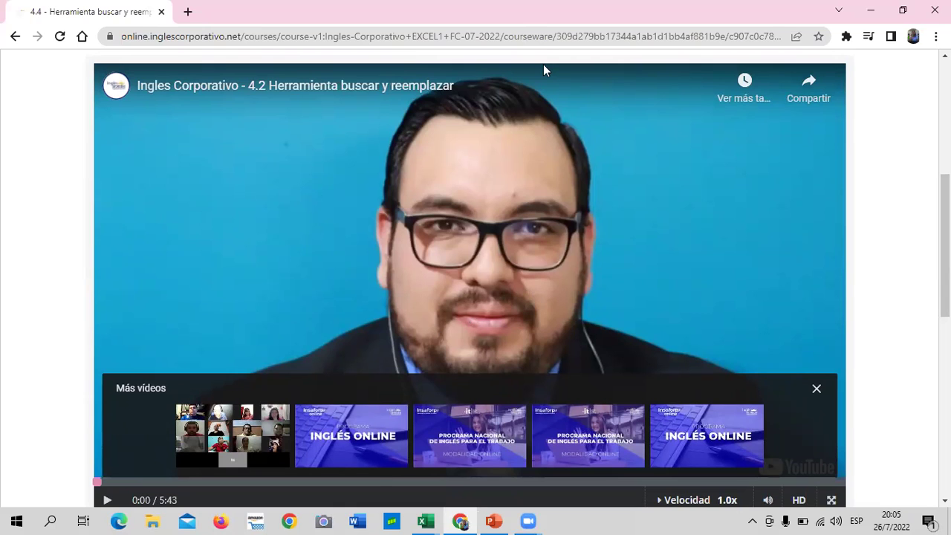
- Play the 4.2 Herramienta buscar y reemplazar video through to 5:43, then scroll below it
click(460, 263)
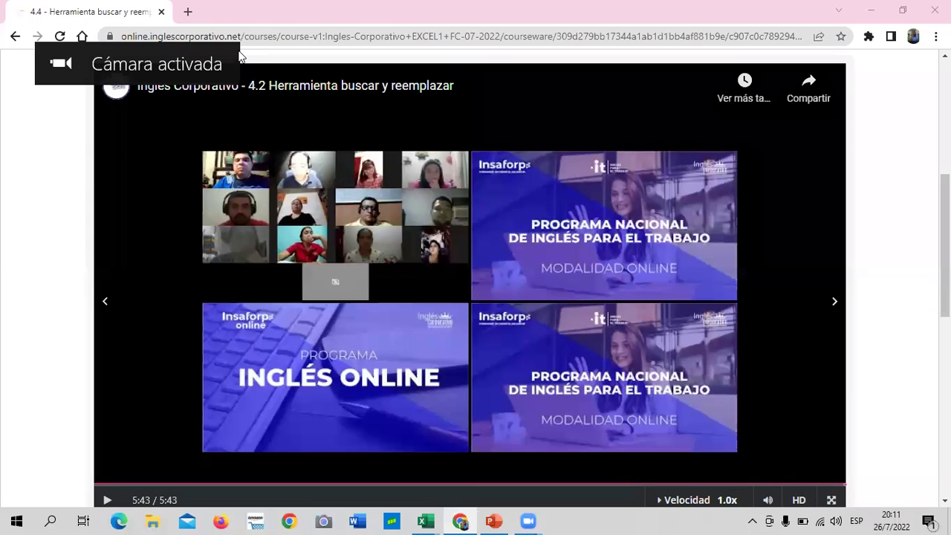
scroll(419, 454, down, 2)
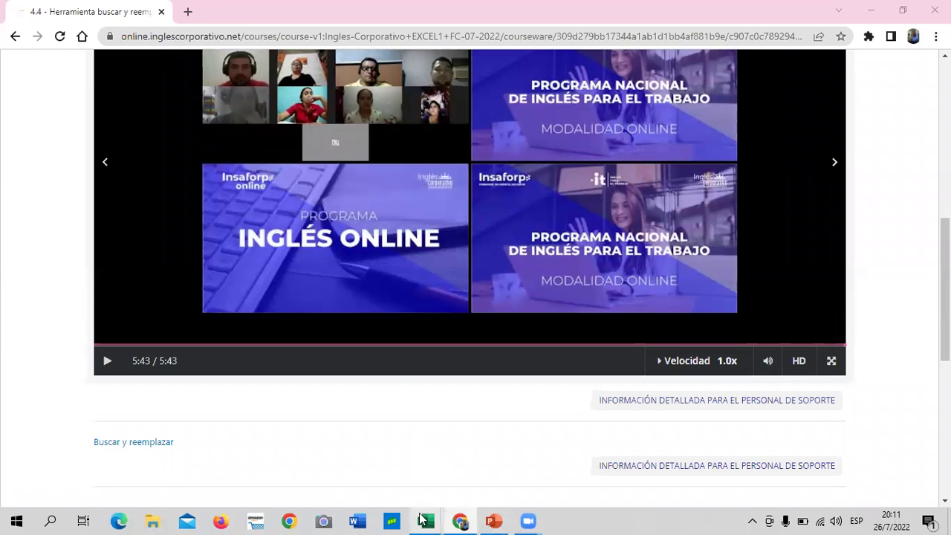
mouse_move(425, 521)
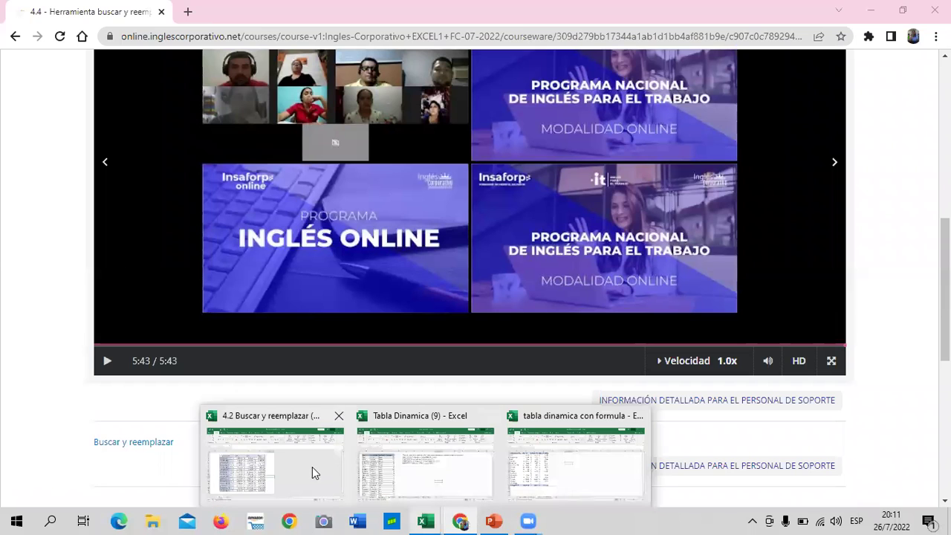
click(310, 474)
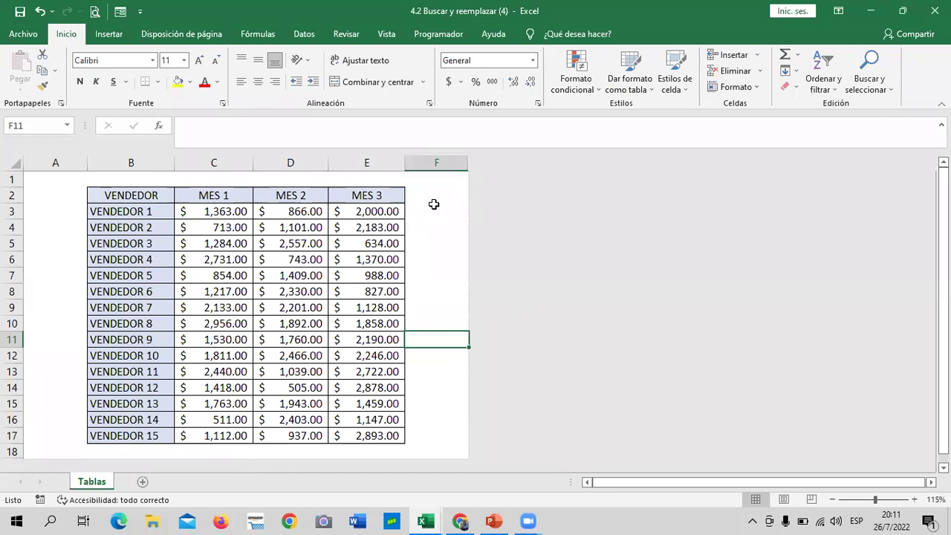
click(434, 208)
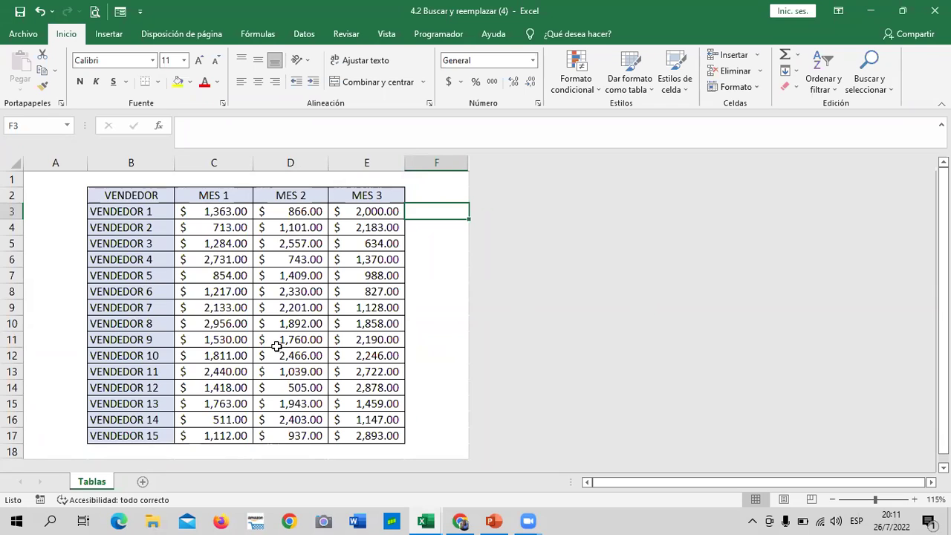
click(442, 193)
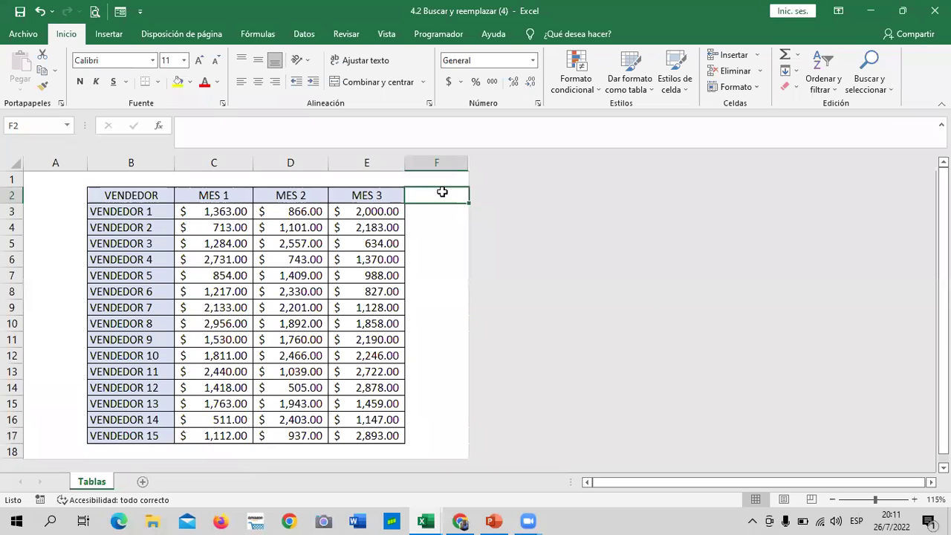
click(454, 272)
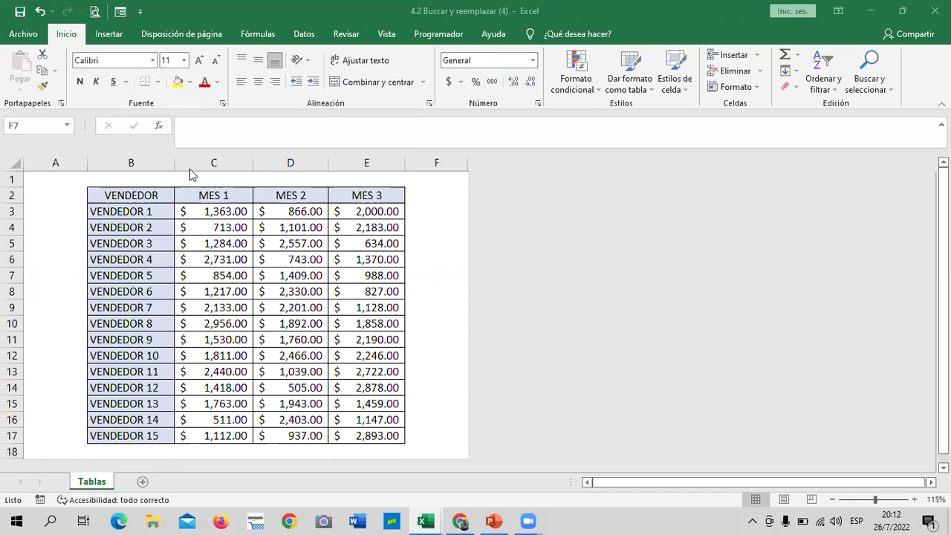
click(410, 208)
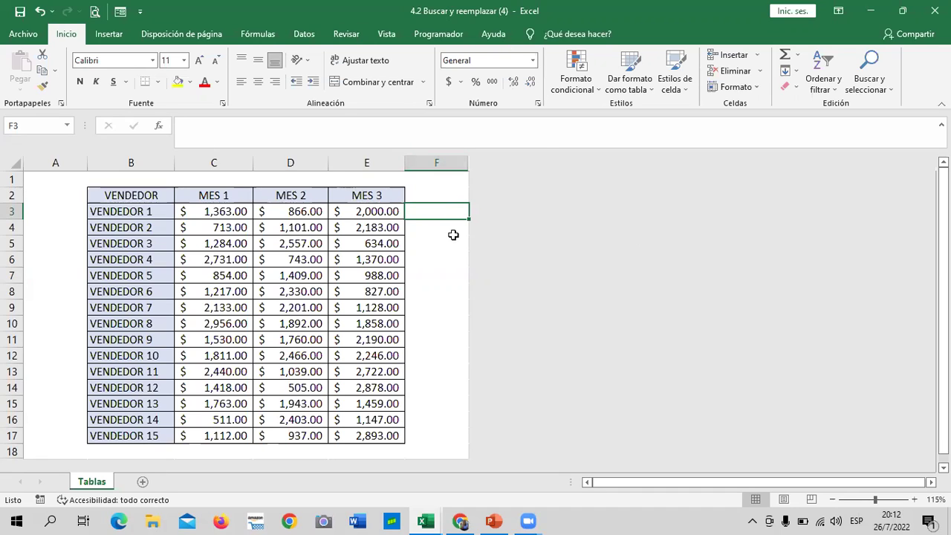
click(439, 191)
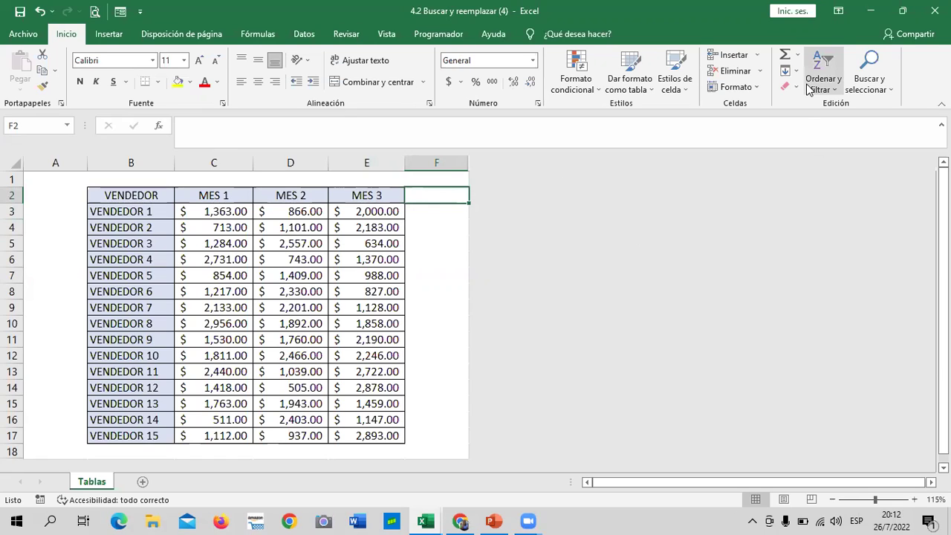
click(433, 245)
click(436, 182)
click(435, 196)
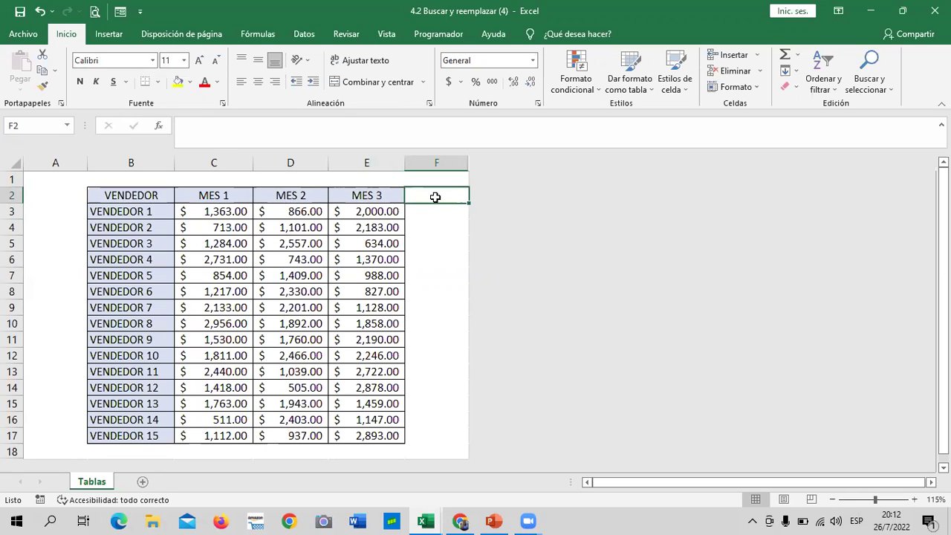
- Add a blank Hoja1 worksheet and return to the Tablas sheet
click(142, 481)
click(310, 343)
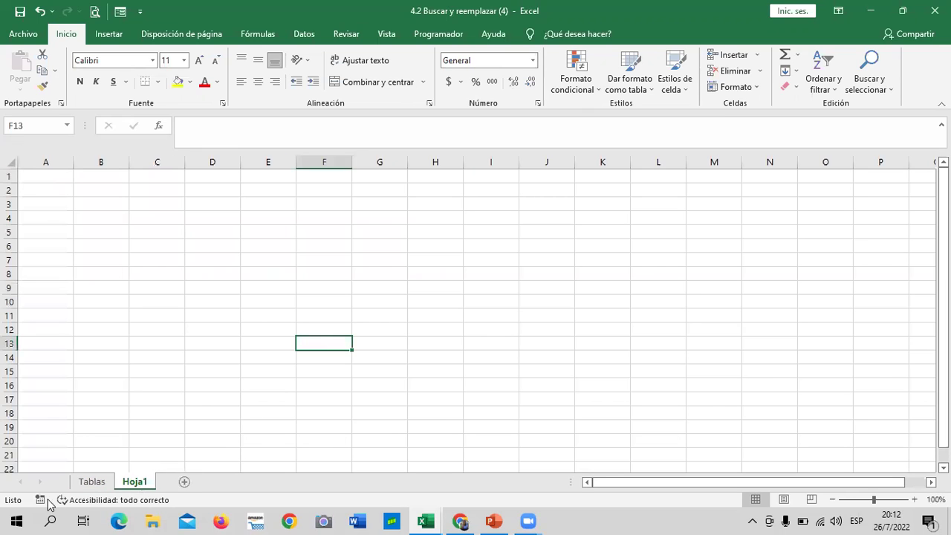
click(93, 482)
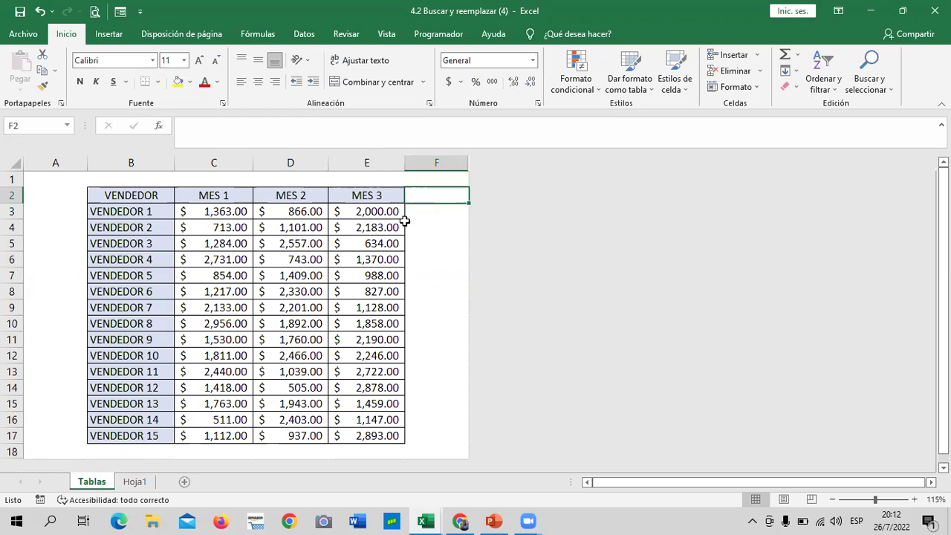
- Select a value cell inside the VENDEDOR sales data and go to Insertar
click(434, 223)
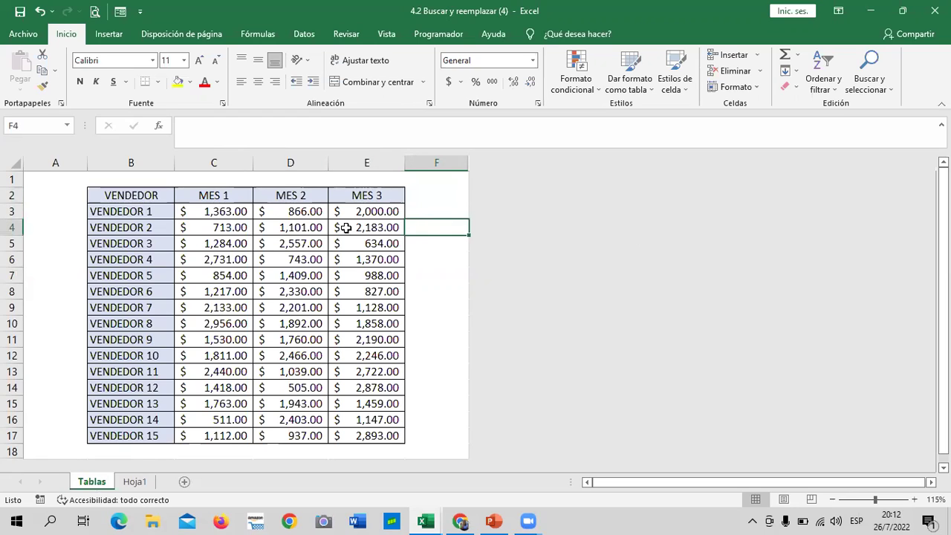
click(162, 194)
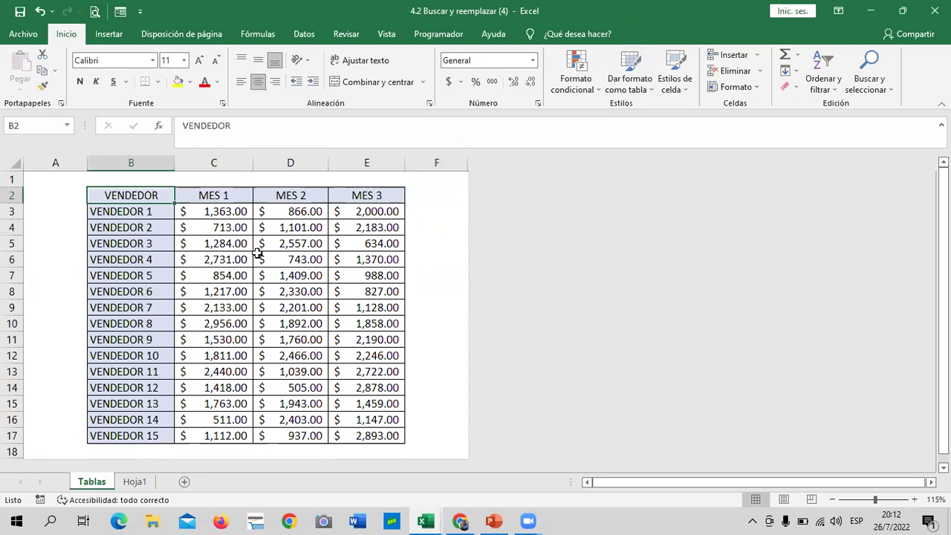
click(315, 276)
click(143, 241)
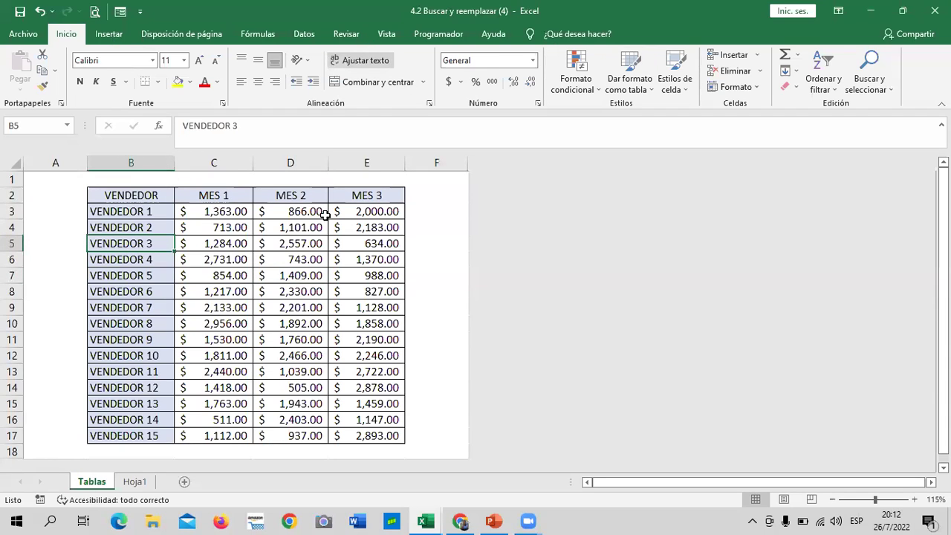
key(Up)
key(Right)
key(Right)
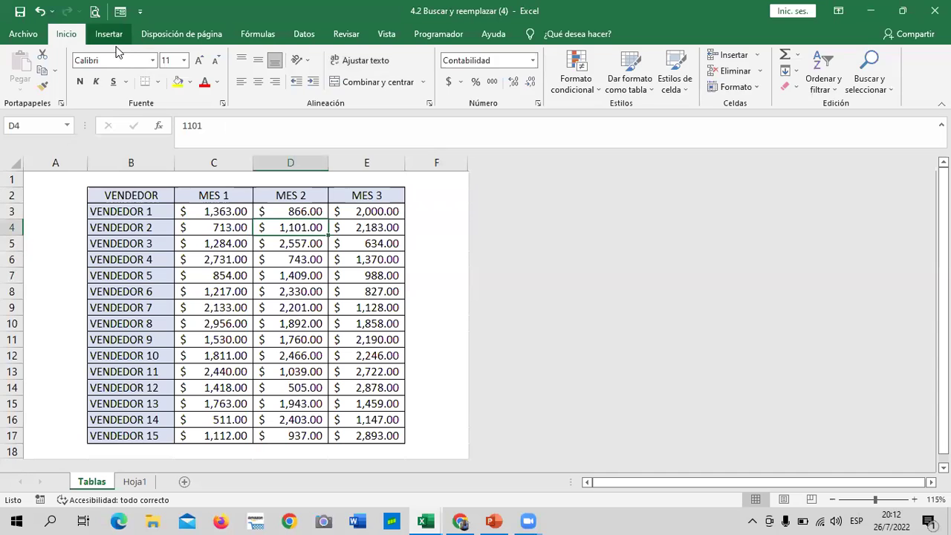
click(109, 36)
- Create a table from $B$2:$E$17 with headers via Insertar > Tabla
click(131, 68)
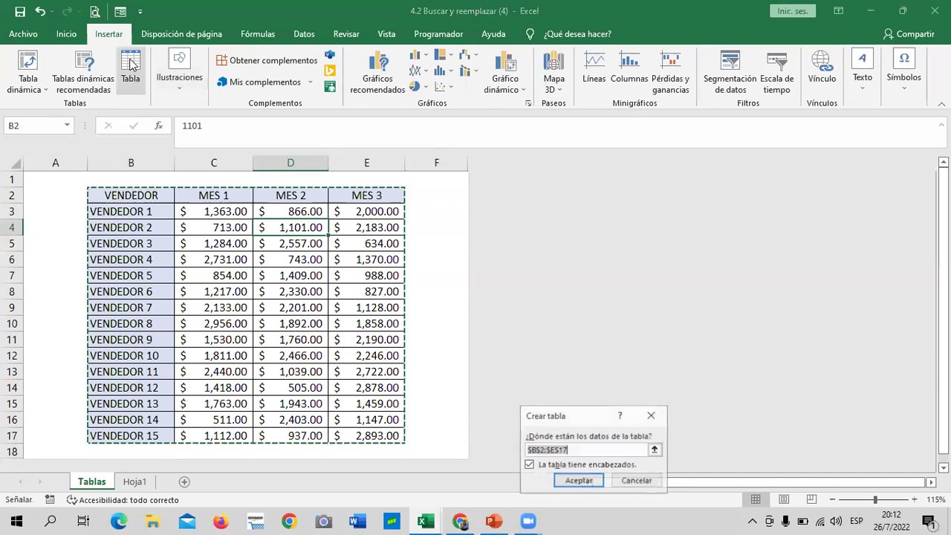
click(590, 483)
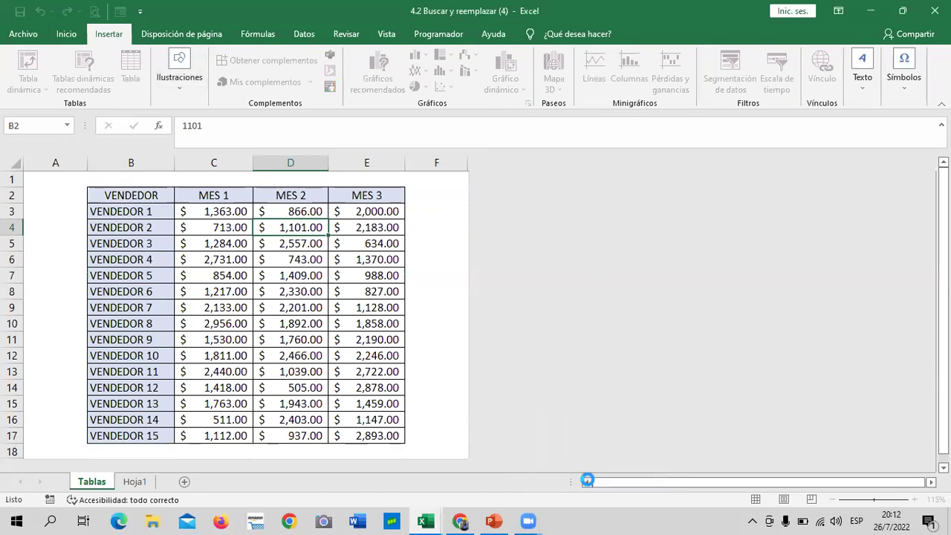
click(448, 242)
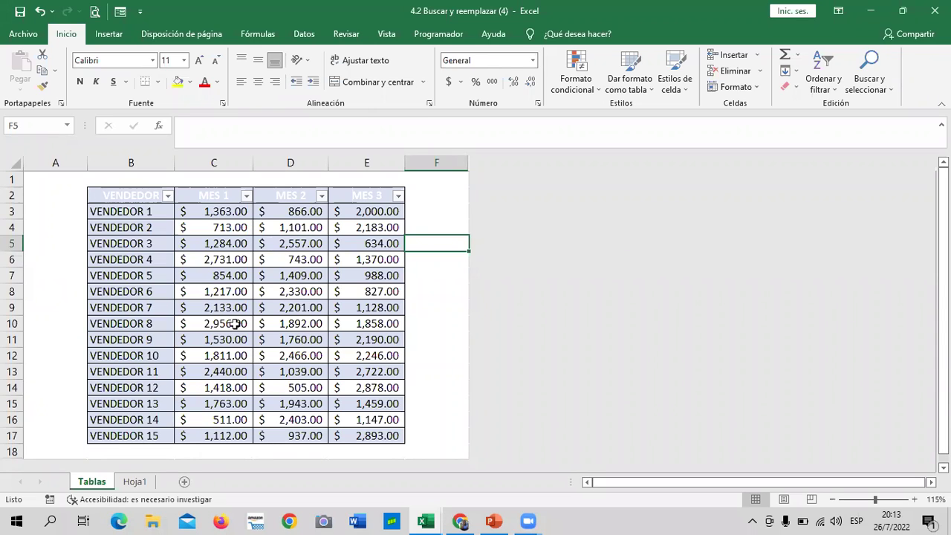
click(228, 371)
- Show the Diseño de tabla options for Tabla1 and reselect a cell inside it
click(564, 34)
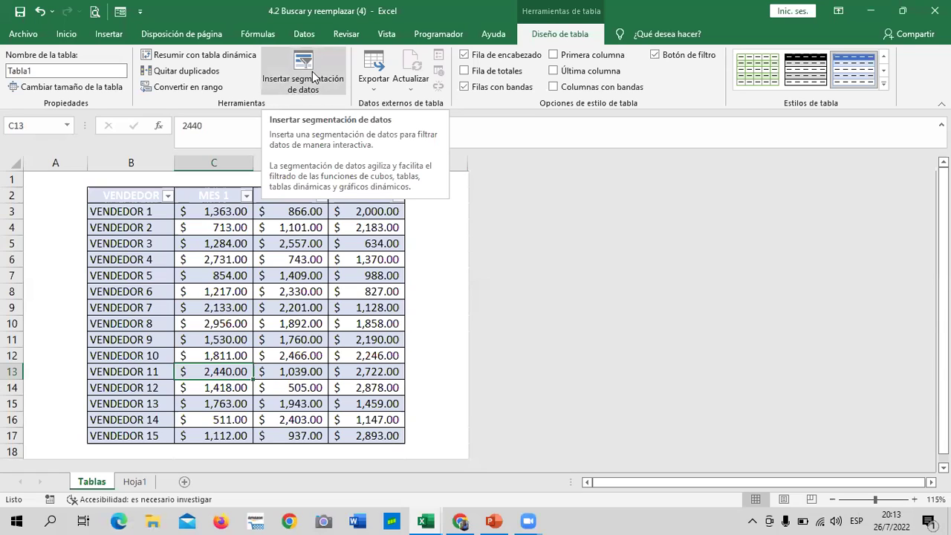
click(425, 214)
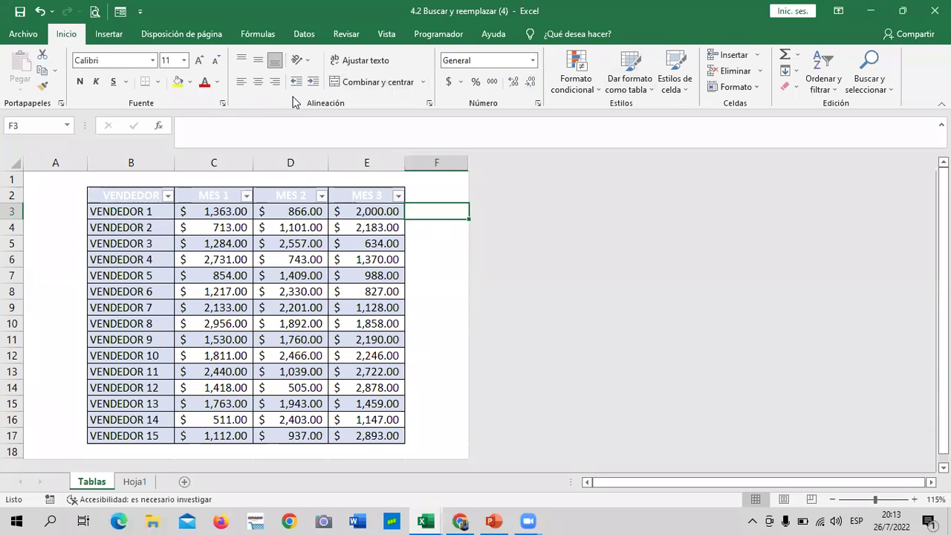
click(234, 243)
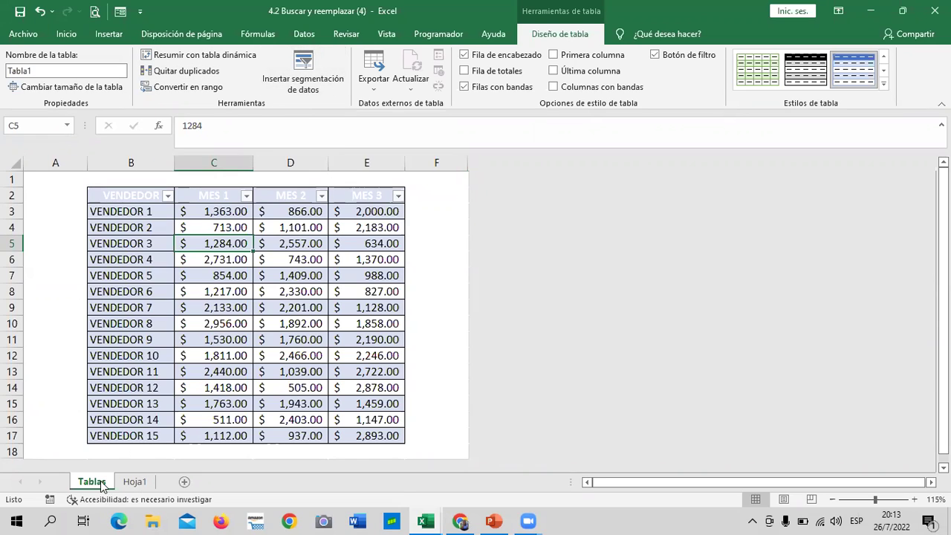
click(138, 196)
click(271, 242)
click(126, 192)
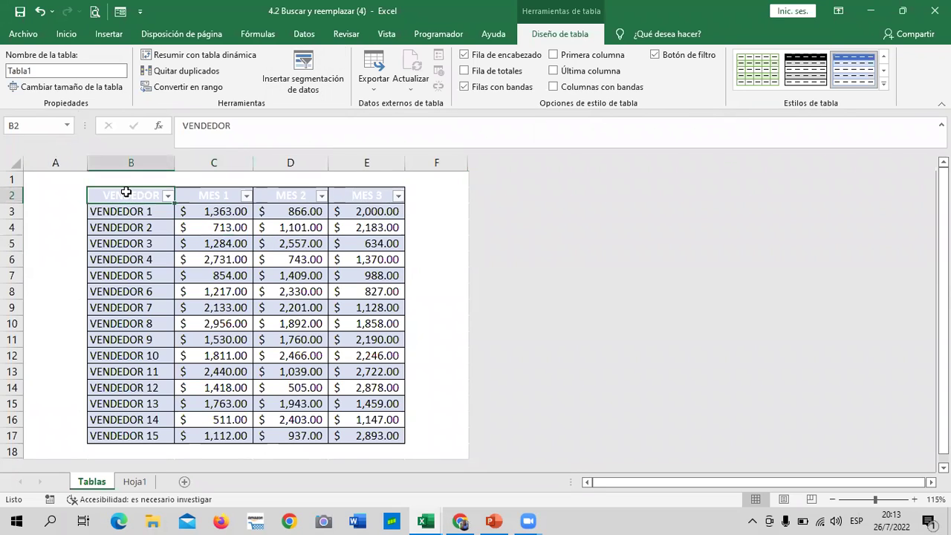
click(178, 280)
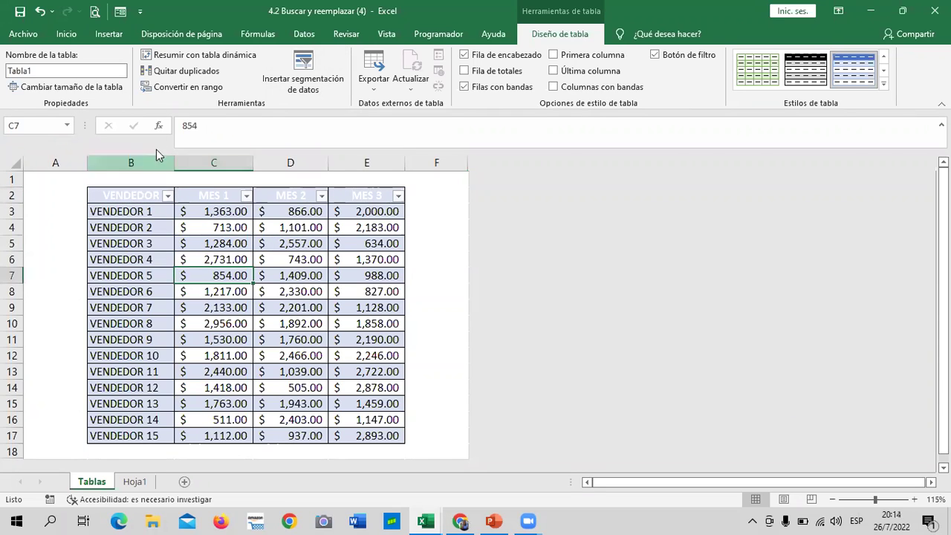
click(218, 87)
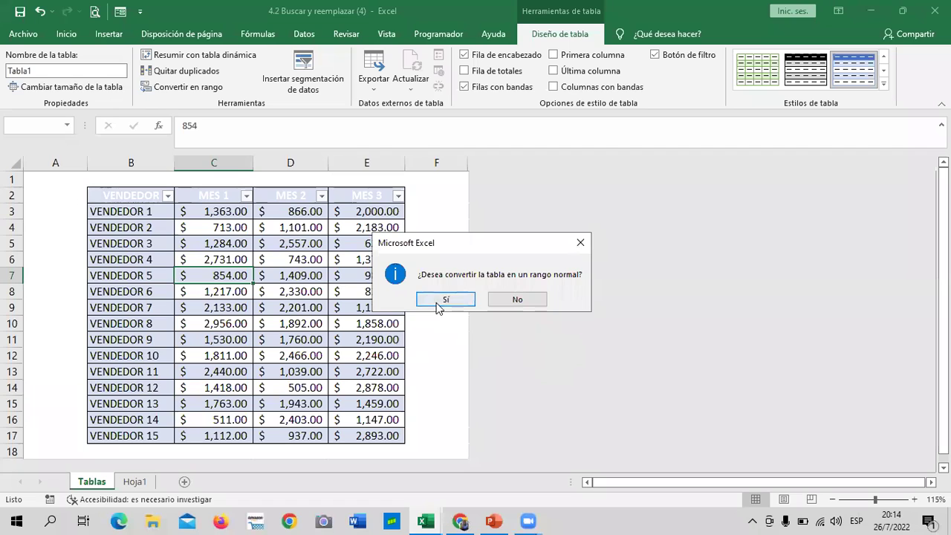
click(443, 300)
click(440, 294)
mouse_move(142, 191)
mouse_down()
mouse_move(455, 431)
mouse_move(393, 435)
mouse_up()
right_click(272, 215)
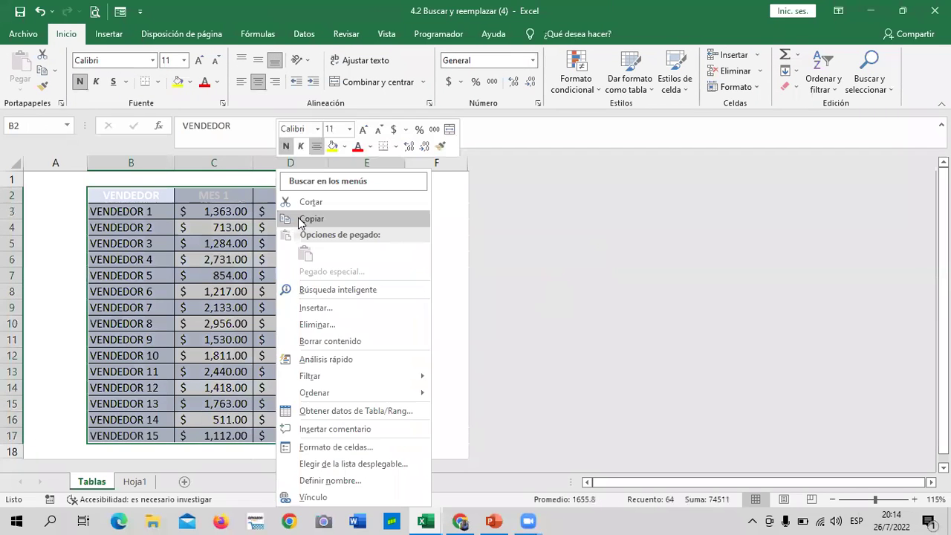
click(311, 218)
click(146, 483)
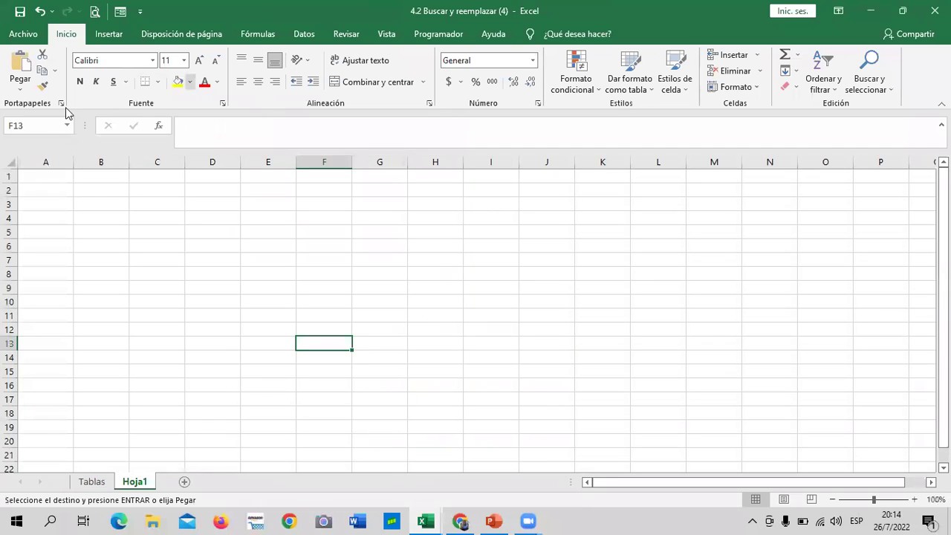
click(97, 196)
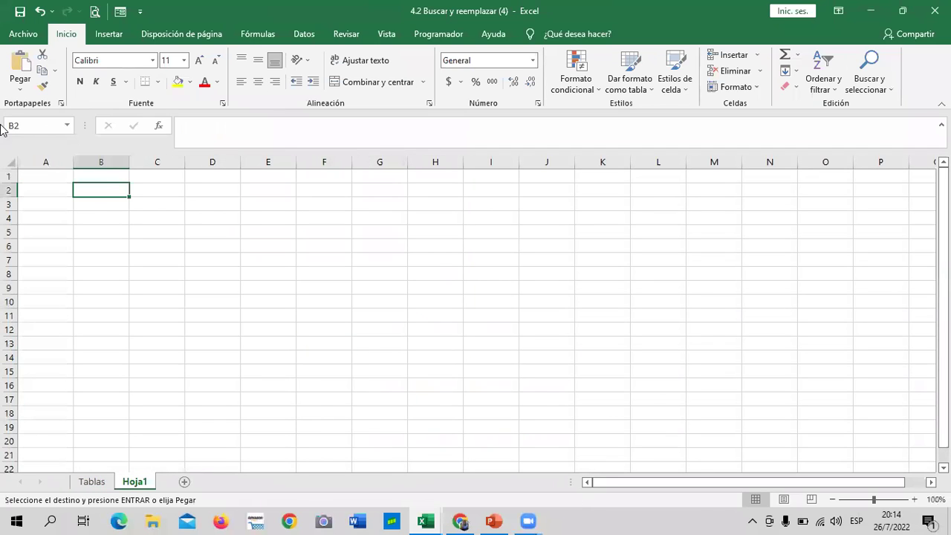
key(ctrl+v)
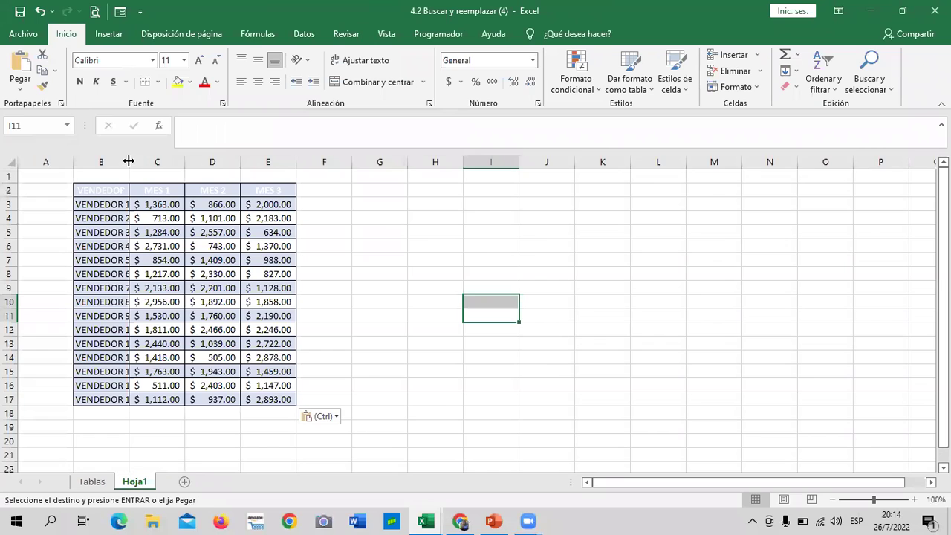
drag(129, 162, 147, 162)
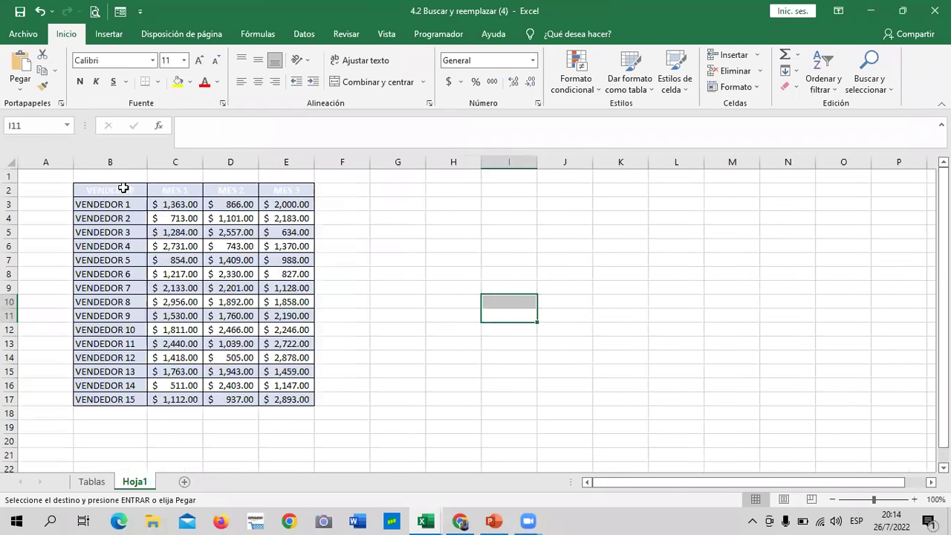
drag(119, 190, 295, 397)
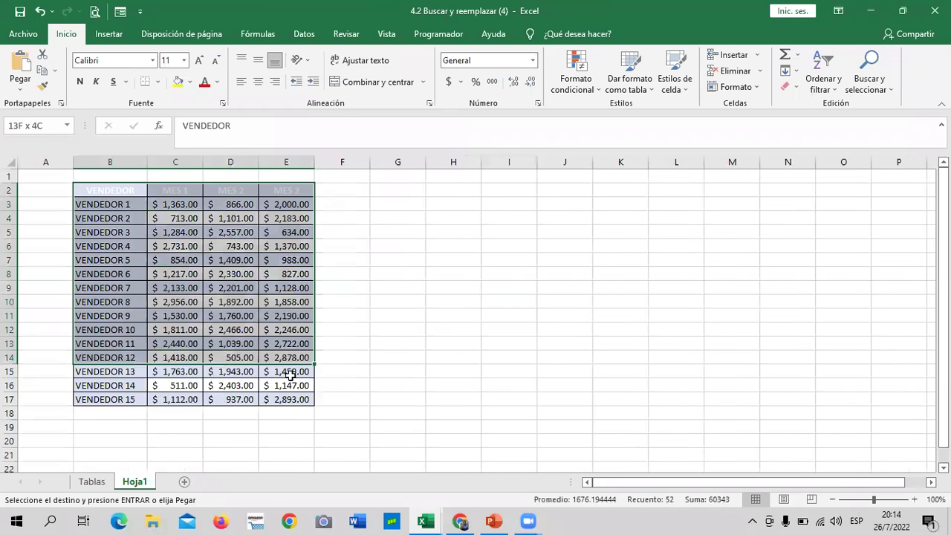
click(199, 60)
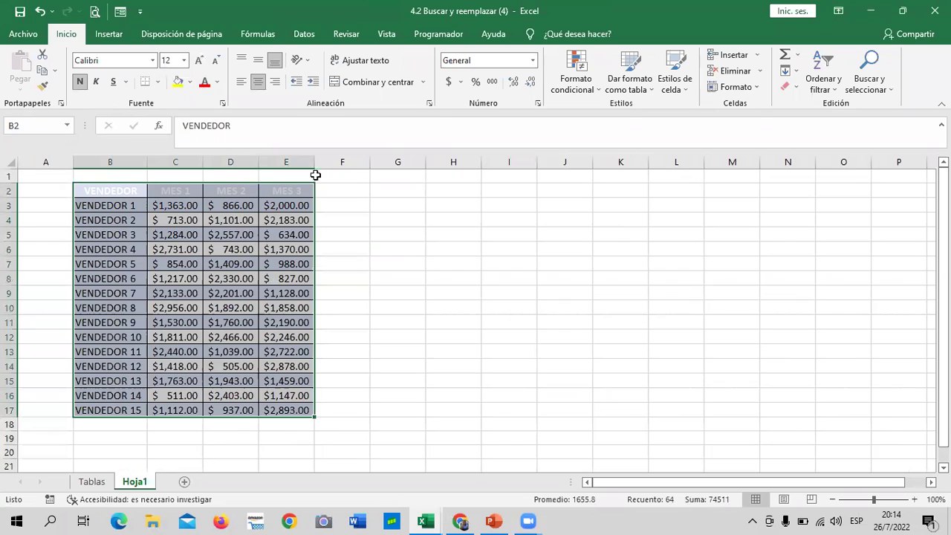
drag(315, 162, 332, 162)
drag(259, 162, 268, 162)
drag(204, 162, 214, 161)
drag(147, 162, 158, 162)
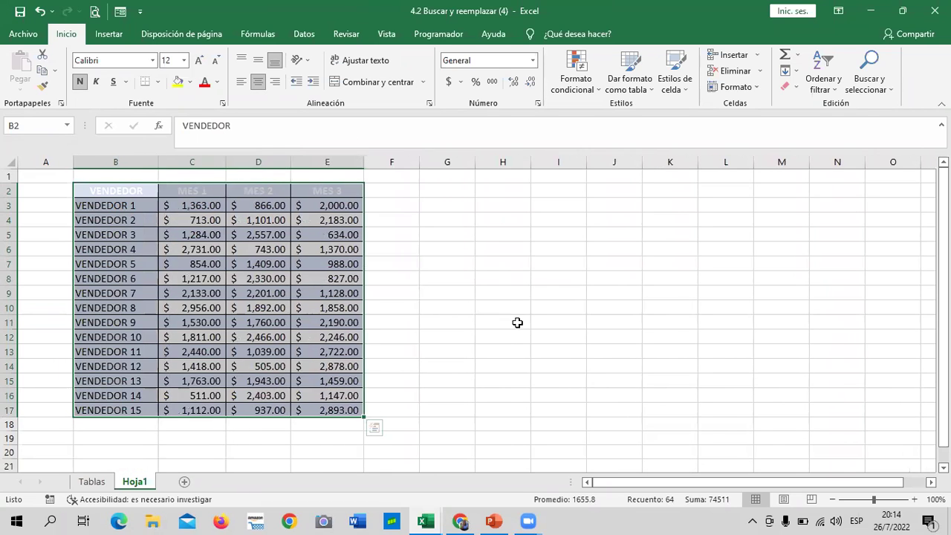
click(482, 290)
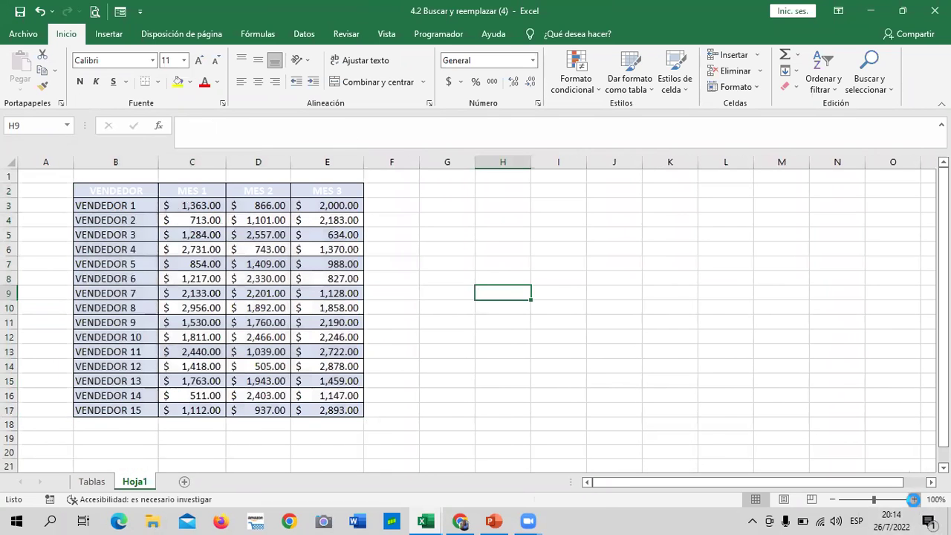
click(914, 499)
click(914, 500)
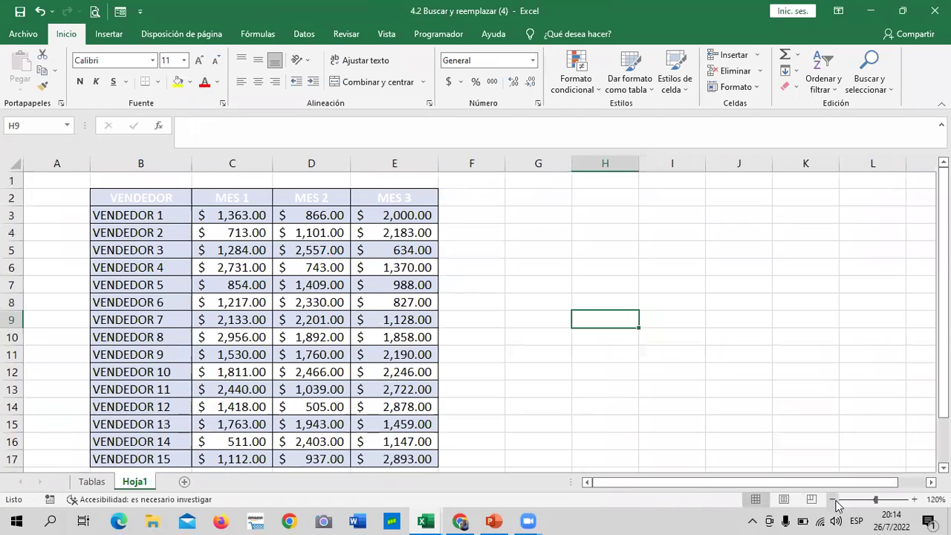
click(832, 499)
click(477, 286)
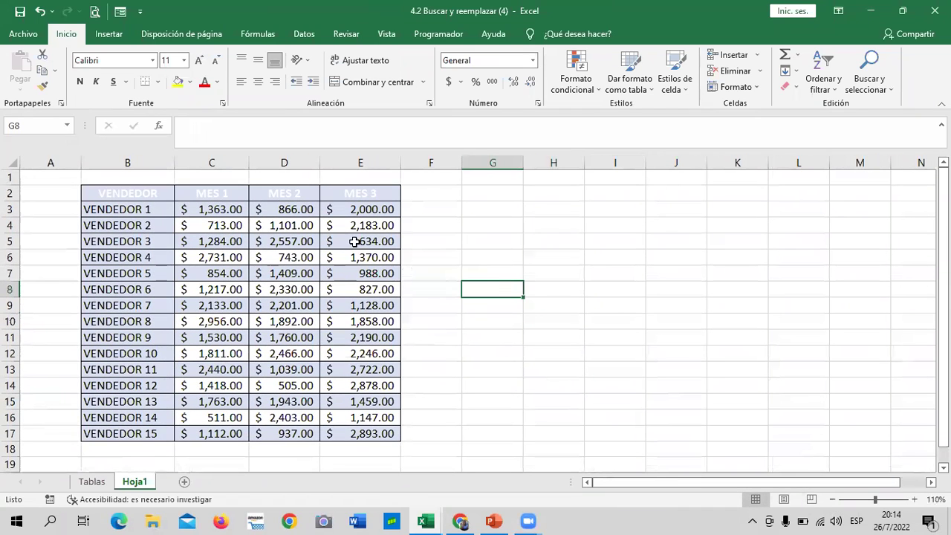
click(244, 230)
click(153, 222)
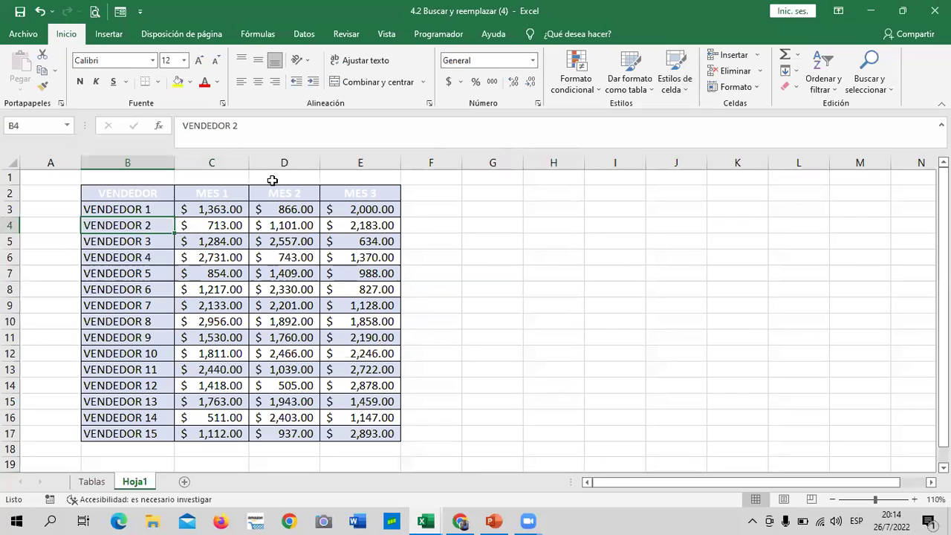
key(Right)
key(Right)
key(Right)
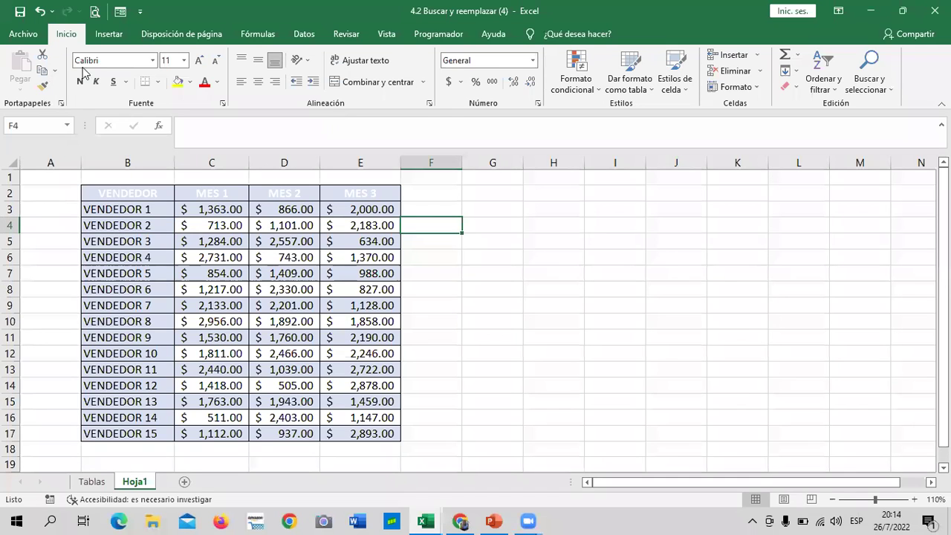
- Turn the Hoja1 sales range into a table with headers and check the MES 3 filter
click(108, 34)
click(131, 71)
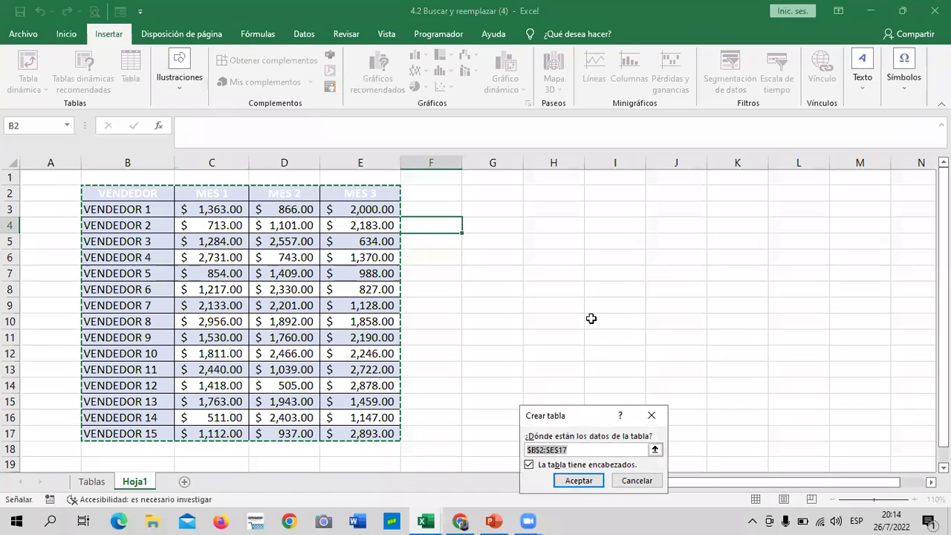
click(601, 484)
click(609, 336)
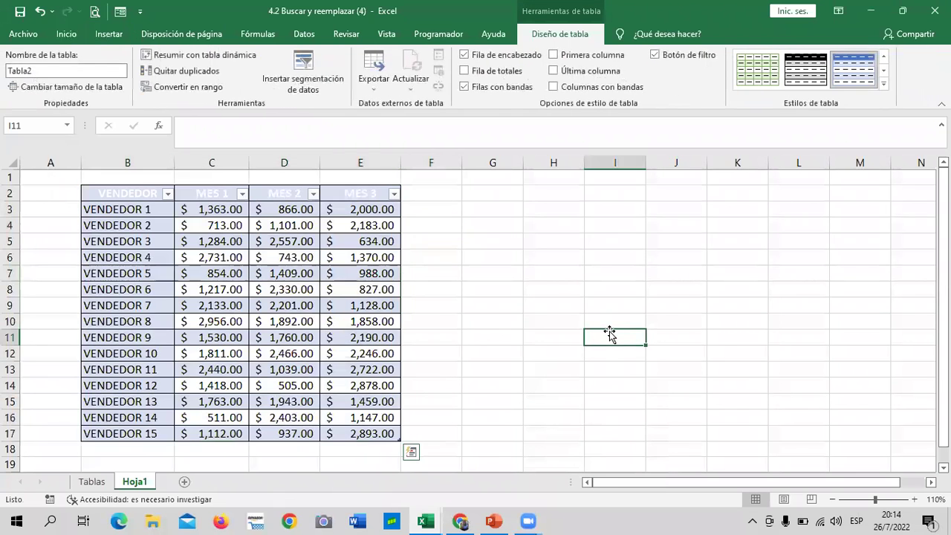
click(394, 194)
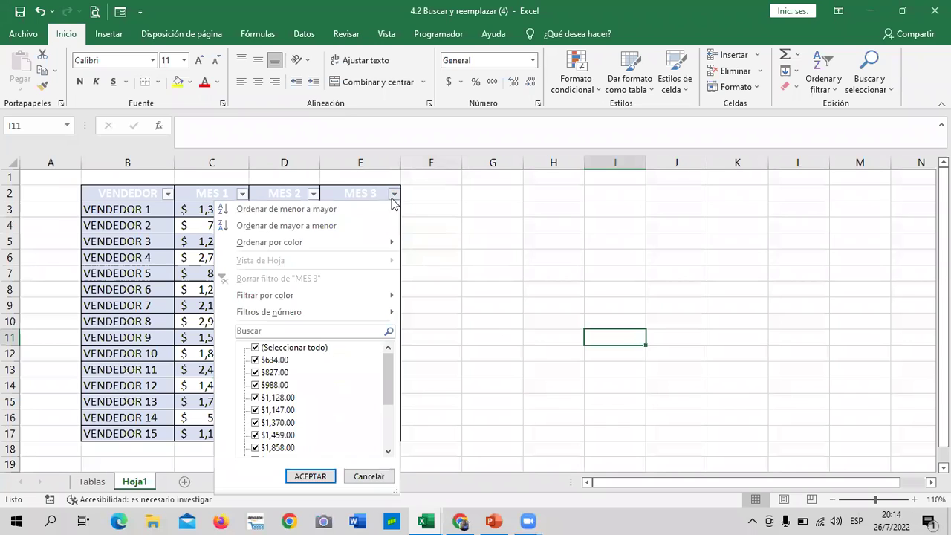
click(455, 418)
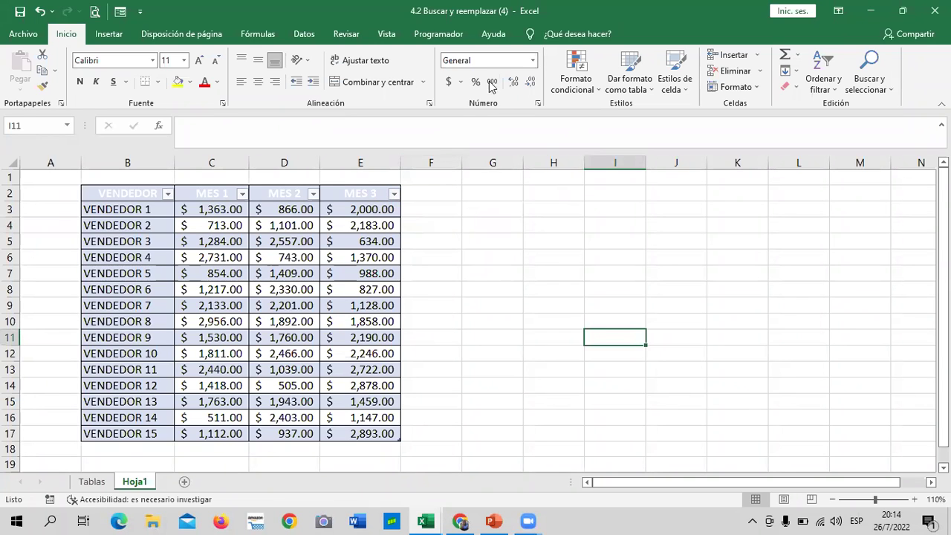
- Add a totals row to the table, showing the MES 3 total of 26,523.00
click(274, 304)
click(538, 38)
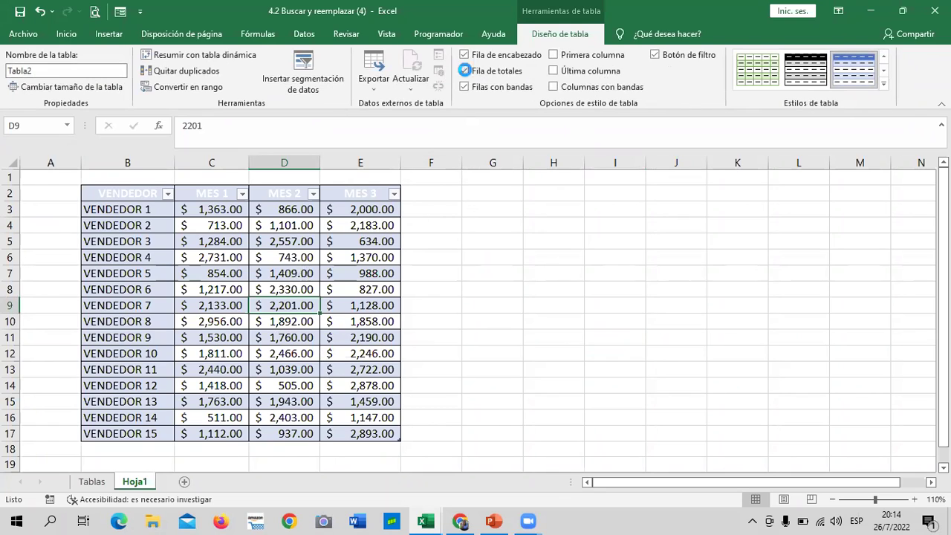
click(464, 70)
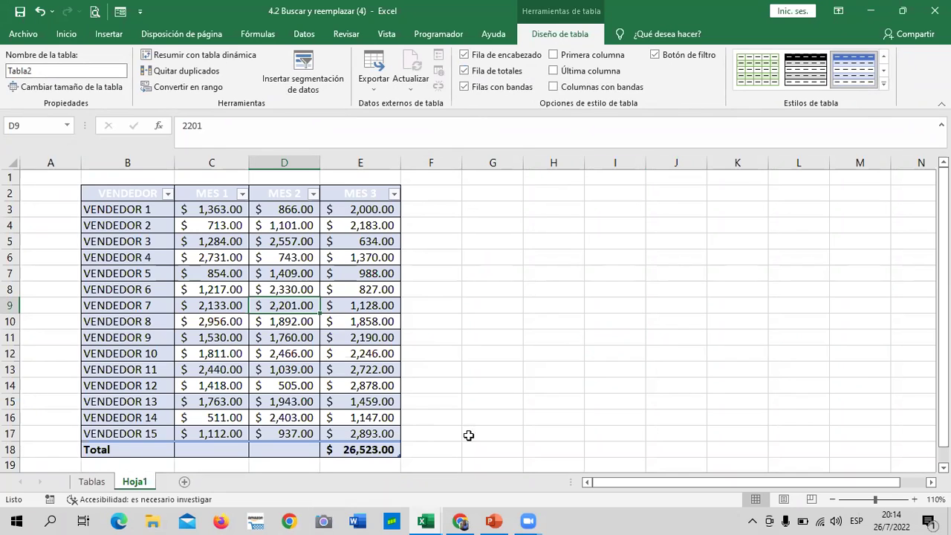
click(498, 422)
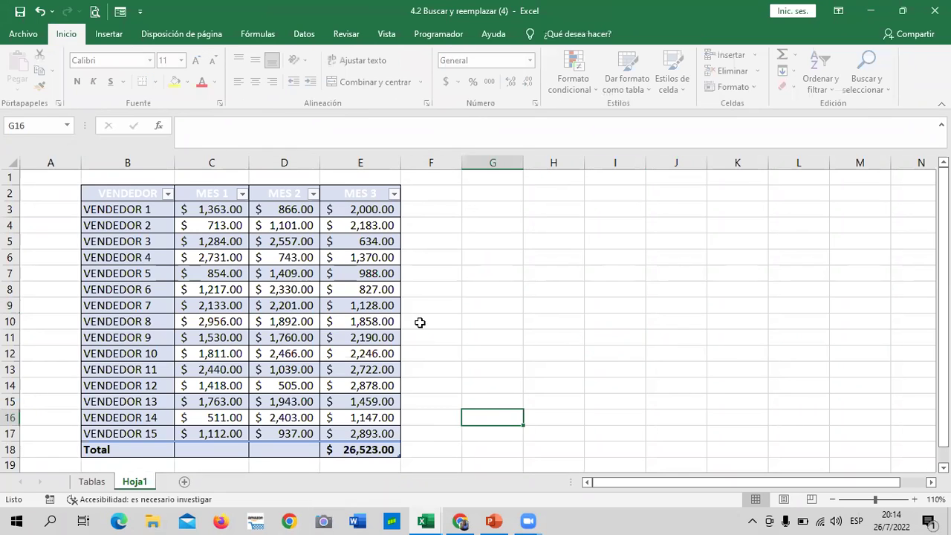
click(355, 446)
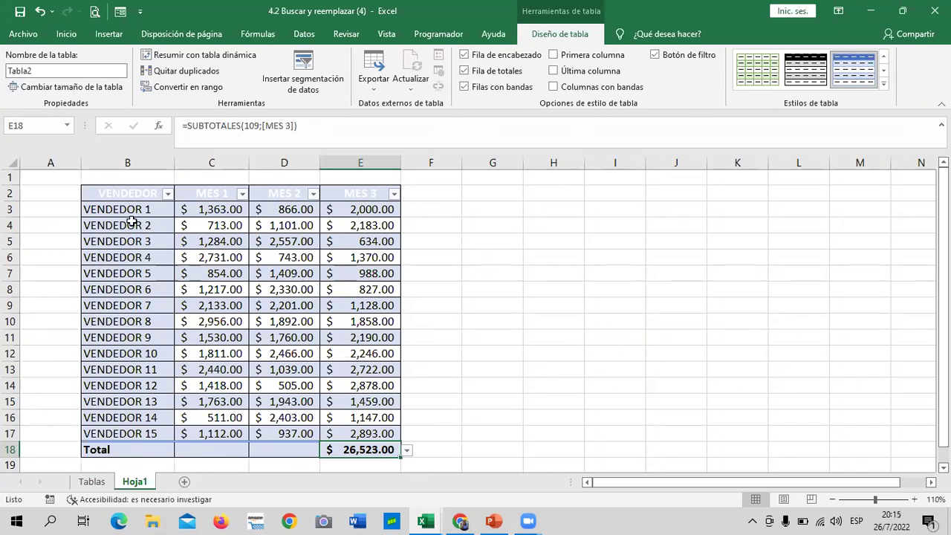
- Set the B18 total to Recuento to count 15 vendors, then bring up slicer choices
click(133, 448)
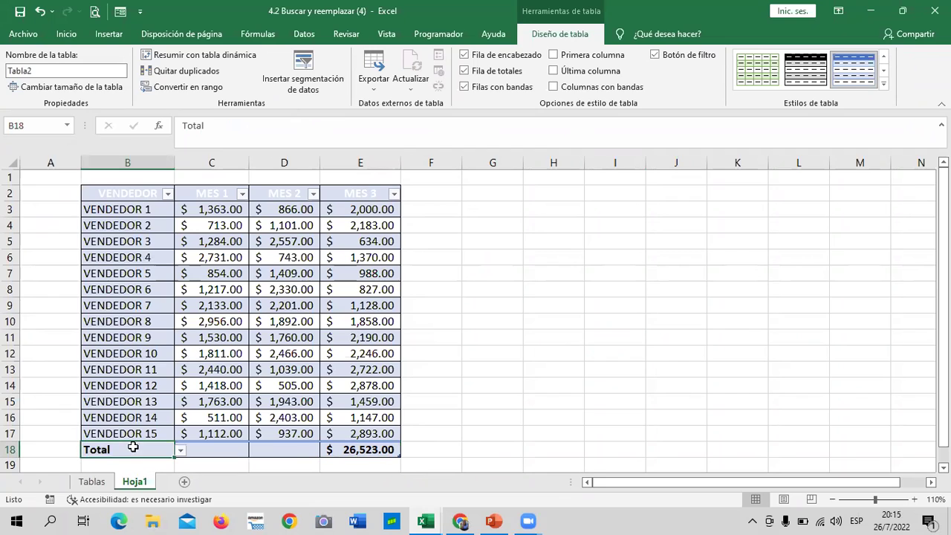
click(179, 451)
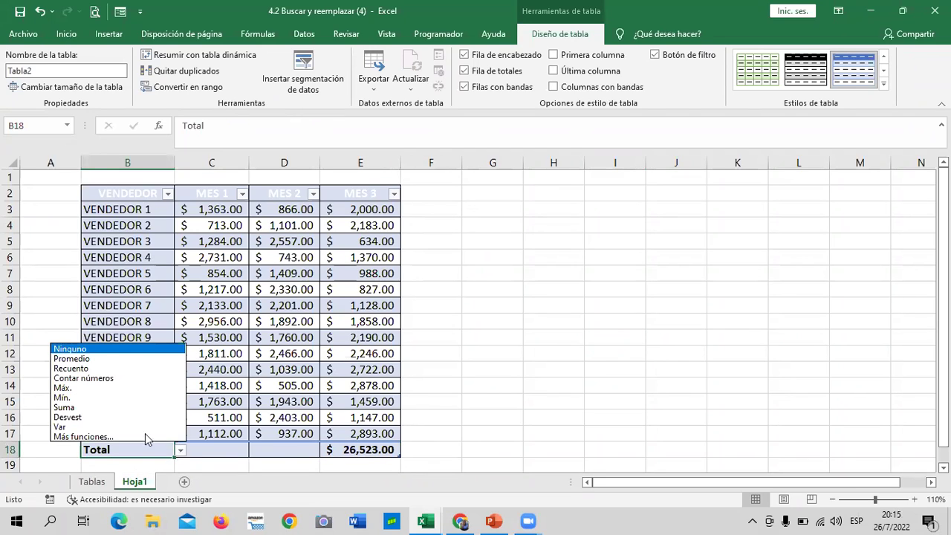
click(82, 359)
click(180, 451)
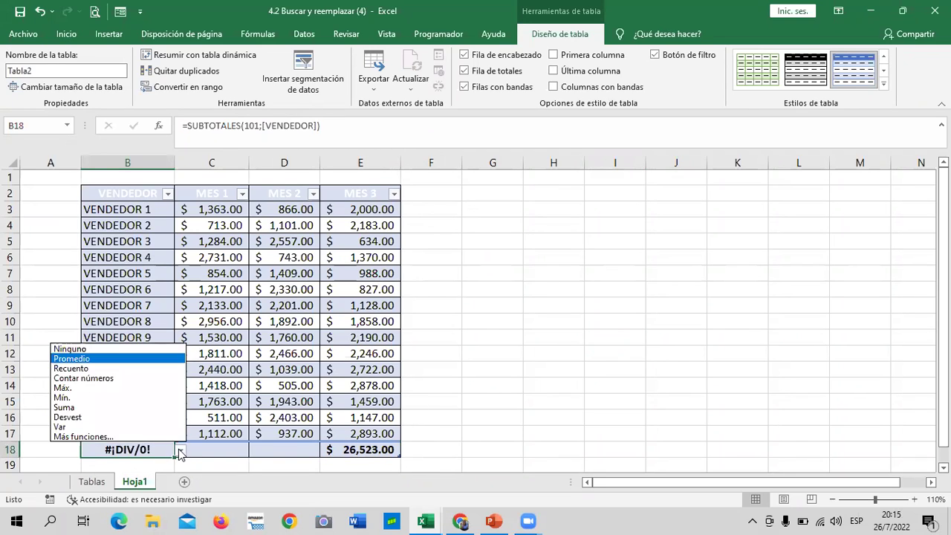
click(109, 368)
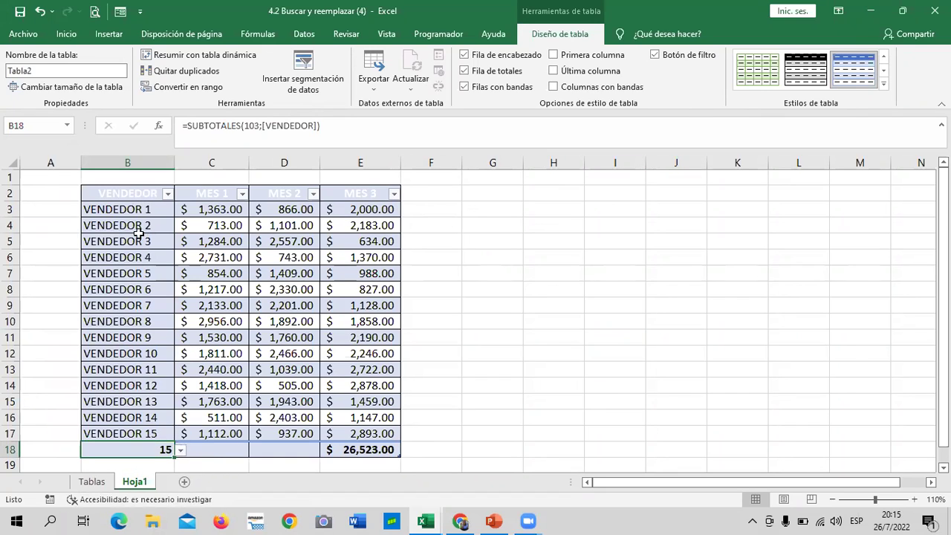
click(454, 258)
click(225, 288)
click(290, 68)
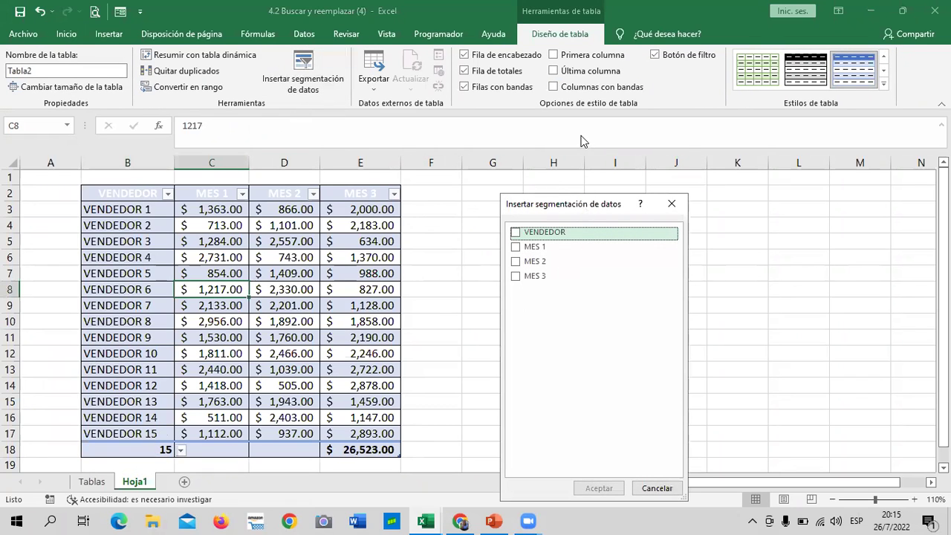
- Tick VENDEDOR and MES 3 in the slicer field list and create both slicers
click(515, 162)
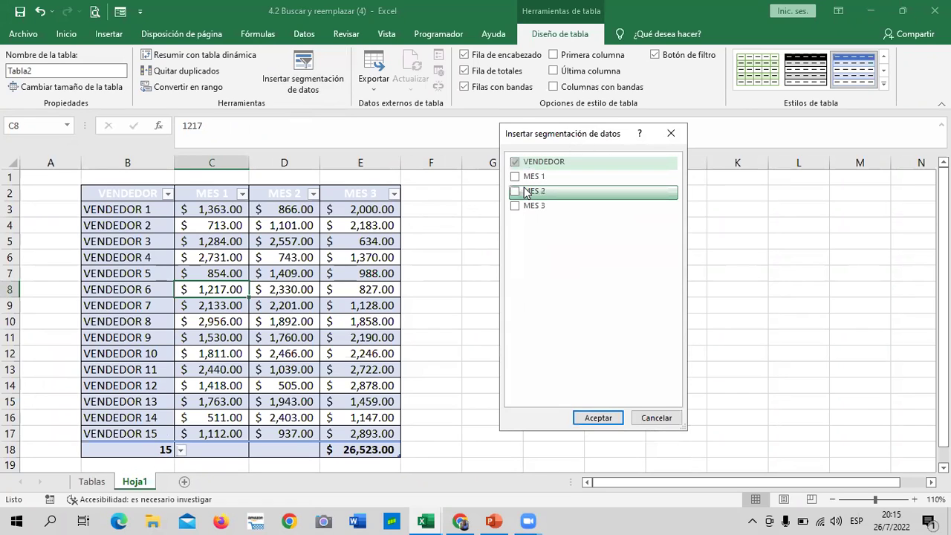
click(515, 176)
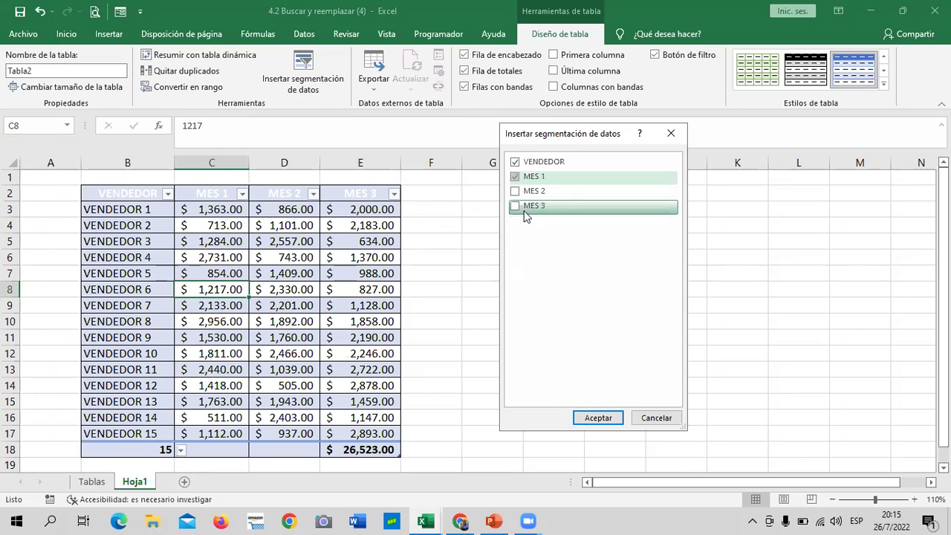
click(515, 162)
click(515, 176)
click(515, 162)
click(515, 206)
click(588, 417)
- Place the VENDEDOR slicer over columns G–I and the MES 3 slicer over columns J–K
mouse_move(484, 250)
mouse_down()
mouse_move(742, 192)
mouse_move(738, 206)
mouse_up()
click(483, 213)
drag(483, 213, 550, 196)
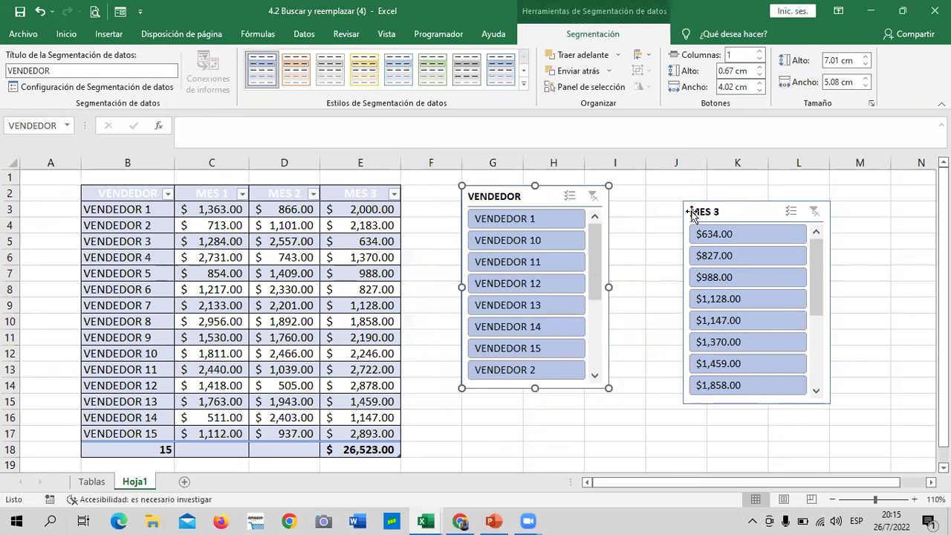
drag(738, 207, 691, 194)
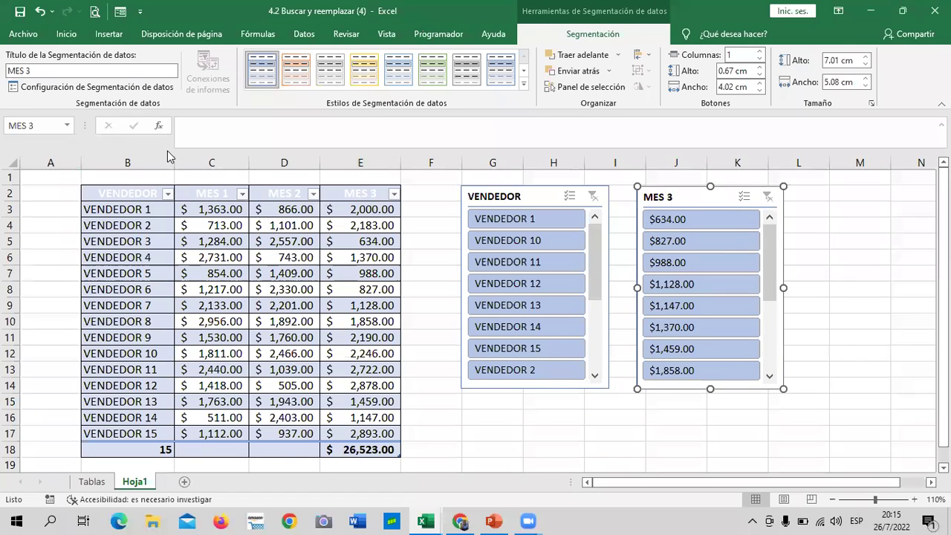
- Filter the table to VENDEDOR 15 with the slicer, totals showing 1 vendor and 2,893.00
scroll(758, 275, down, 3)
scroll(751, 250, up, 3)
mouse_move(596, 240)
mouse_down()
mouse_move(592, 383)
mouse_move(596, 223)
mouse_move(596, 274)
mouse_up()
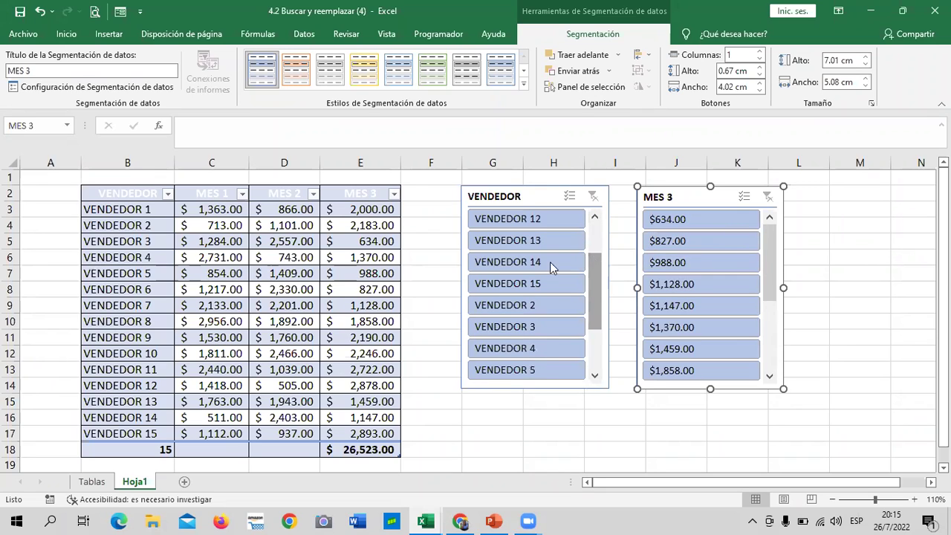
click(505, 286)
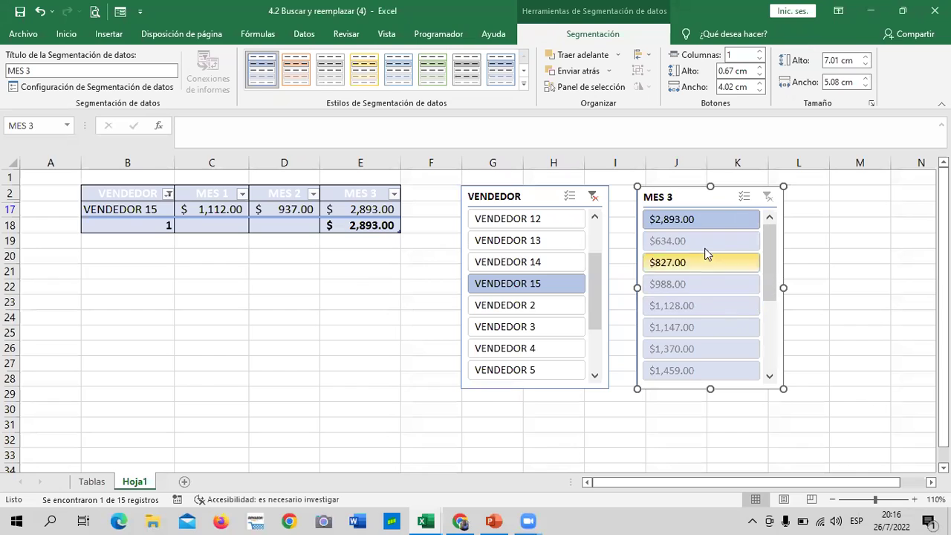
mouse_move(768, 264)
mouse_down()
mouse_move(771, 352)
mouse_move(770, 230)
mouse_up()
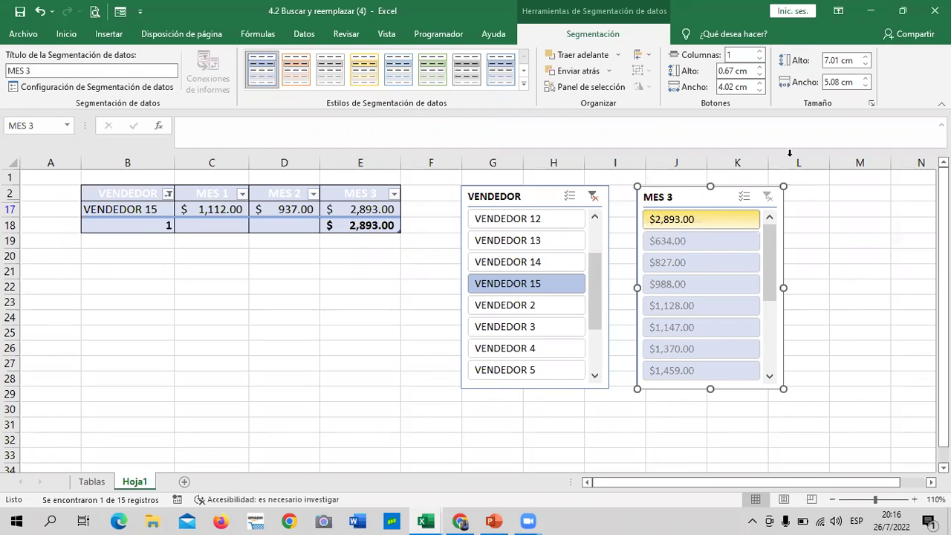
click(592, 197)
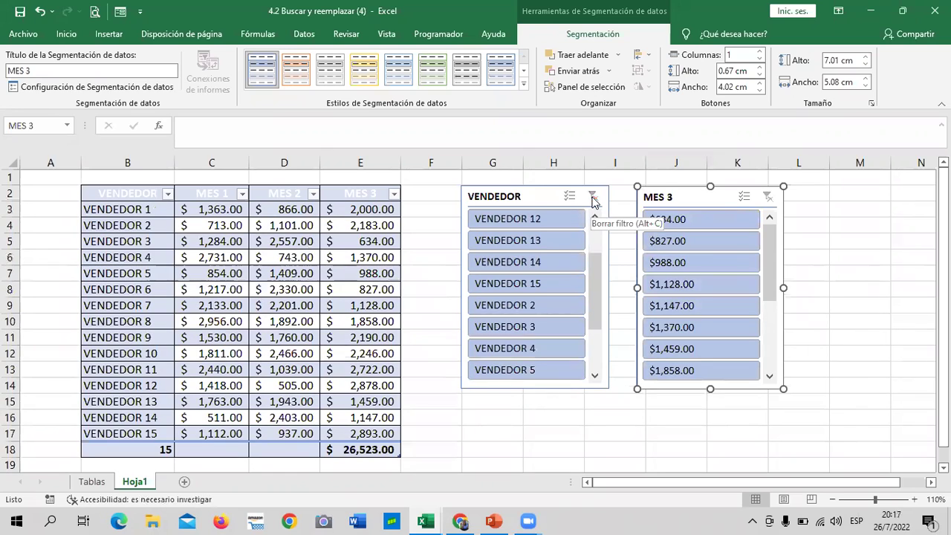
- Delete the VENDEDOR and MES 3 slicers from Hoja1
click(538, 196)
key(Delete)
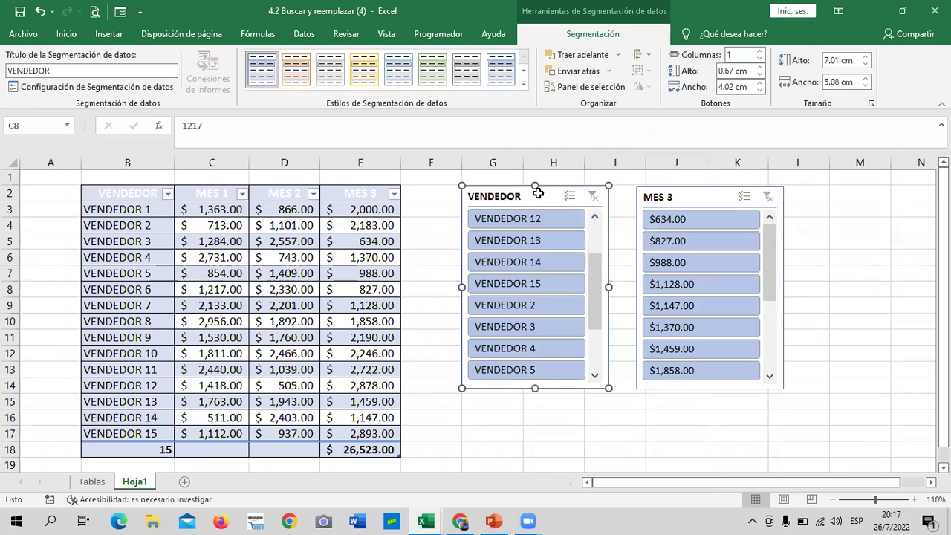
drag(691, 205, 487, 197)
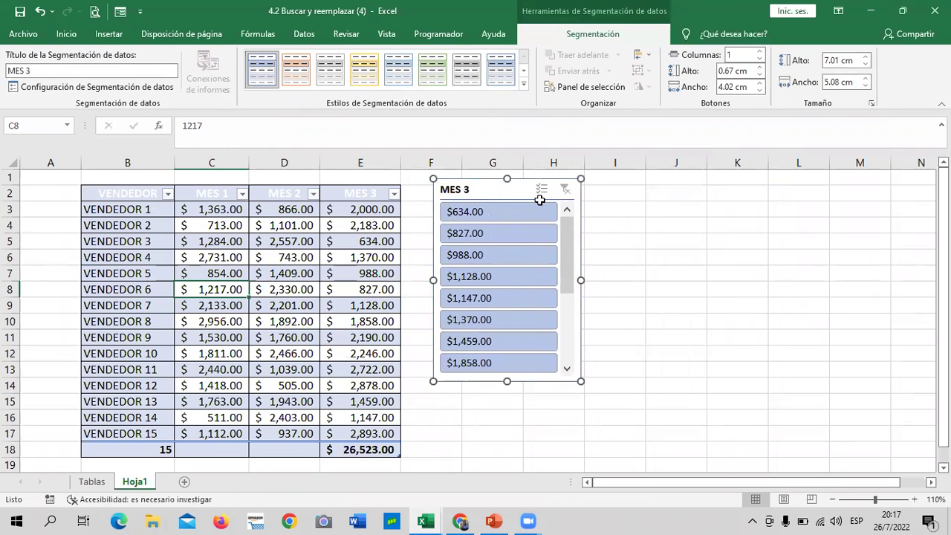
key(Delete)
- Select the VENDEDOR 6 cell inside Tabla2 and bring up the table design options
click(541, 198)
click(162, 294)
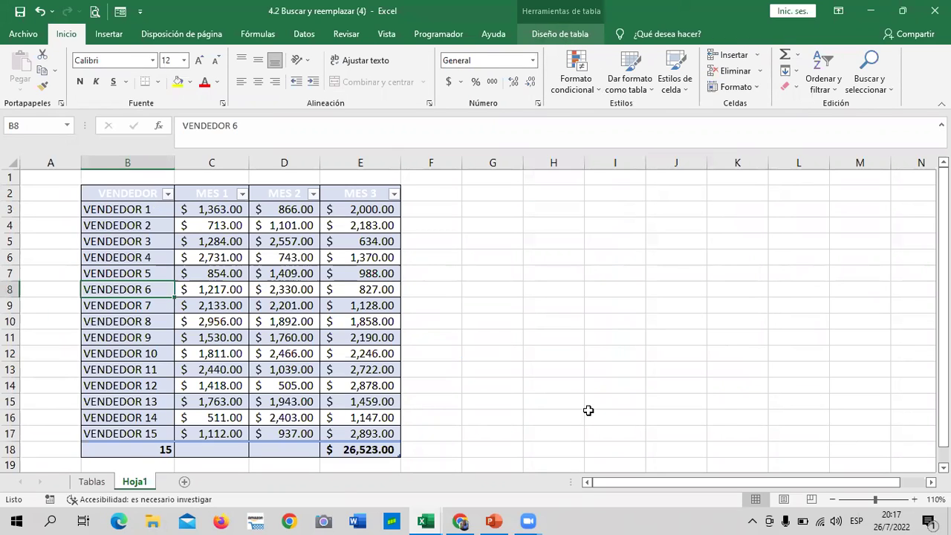
click(561, 35)
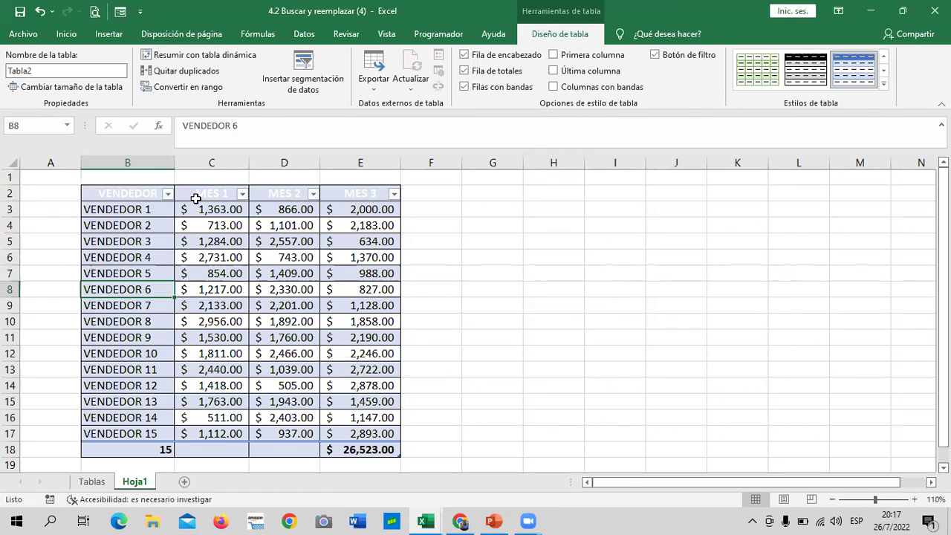
- Run Quitar duplicados on Tabla2 comparing only VENDEDOR; no duplicate values are found
click(181, 72)
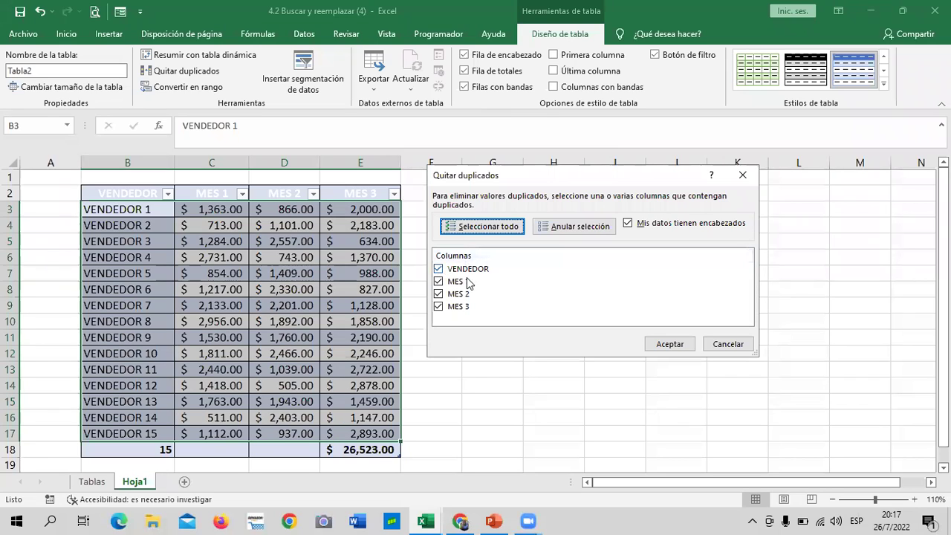
click(438, 269)
click(439, 282)
click(439, 294)
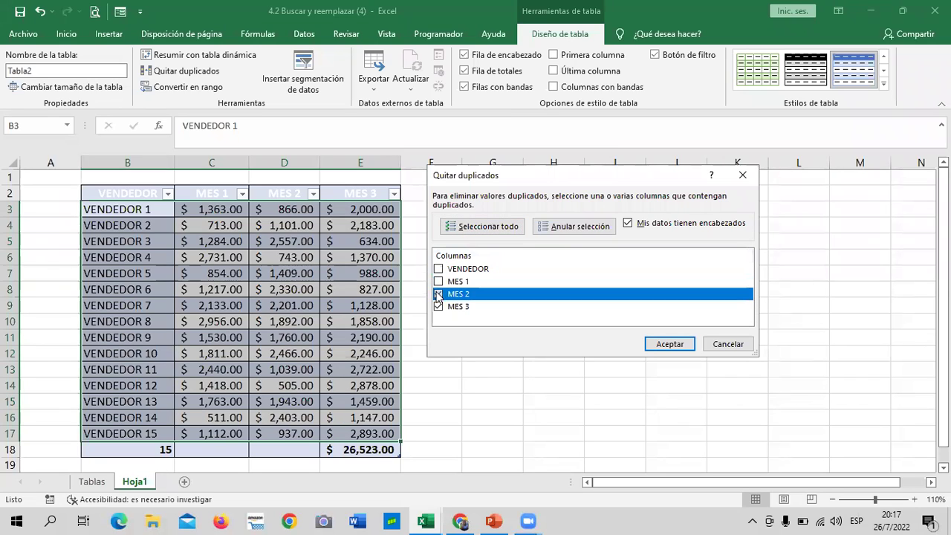
click(439, 306)
click(439, 269)
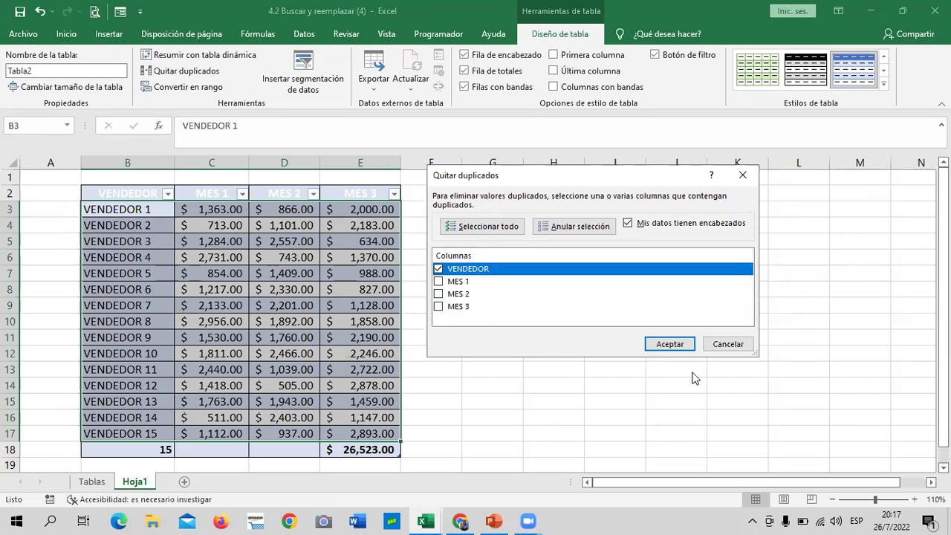
click(664, 339)
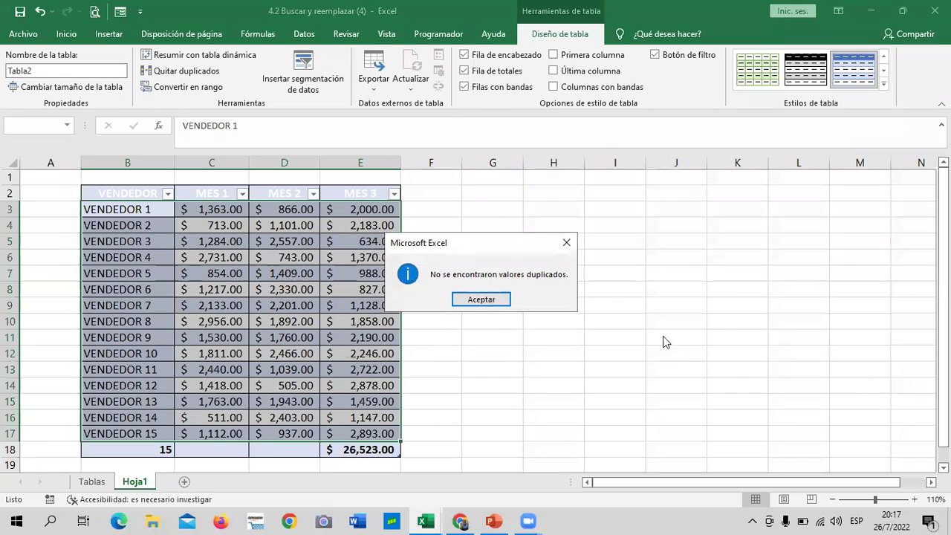
click(490, 299)
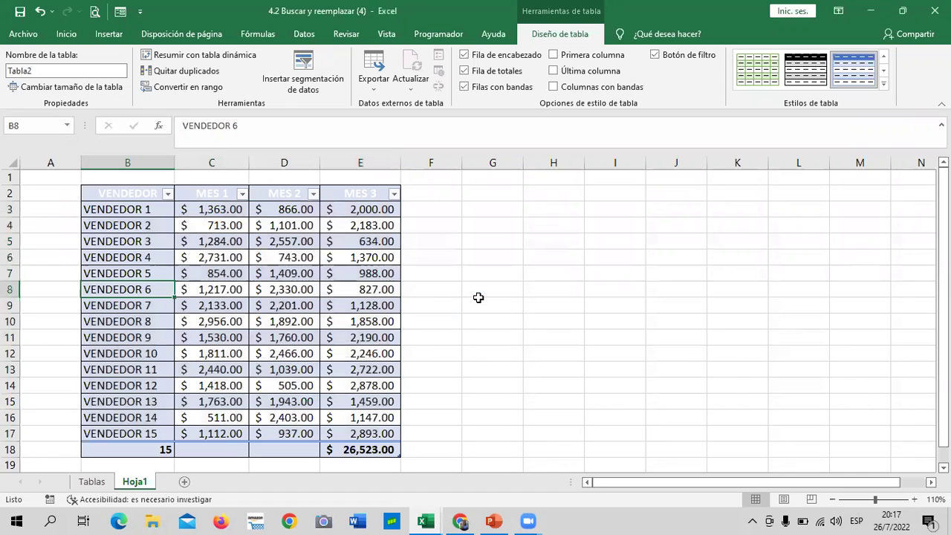
click(550, 301)
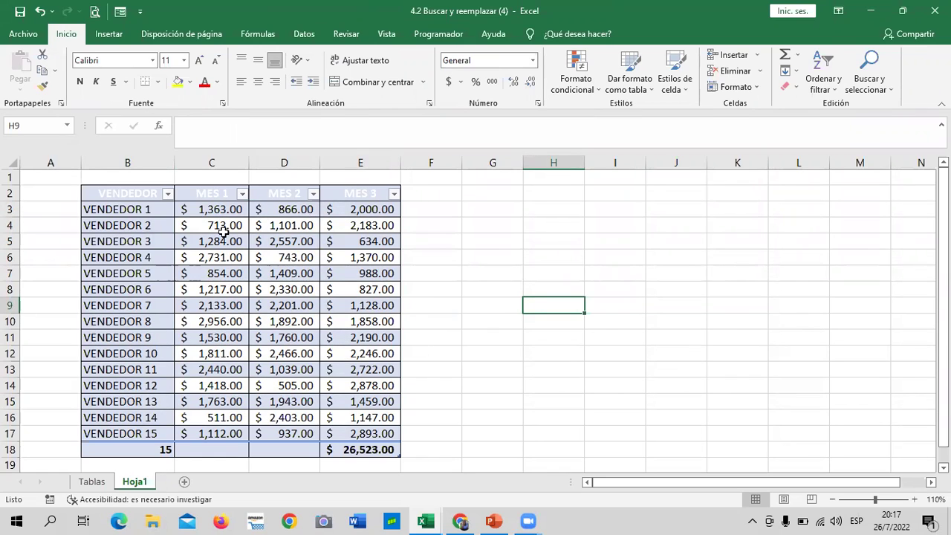
- Select several MES 1 cells in the table, ending on the 713 value in C4
click(480, 227)
click(207, 289)
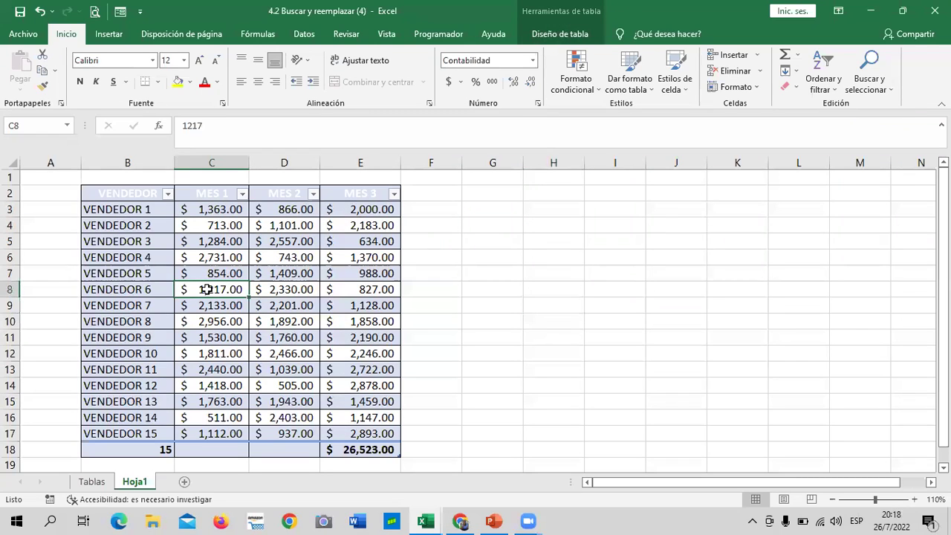
click(335, 256)
click(227, 320)
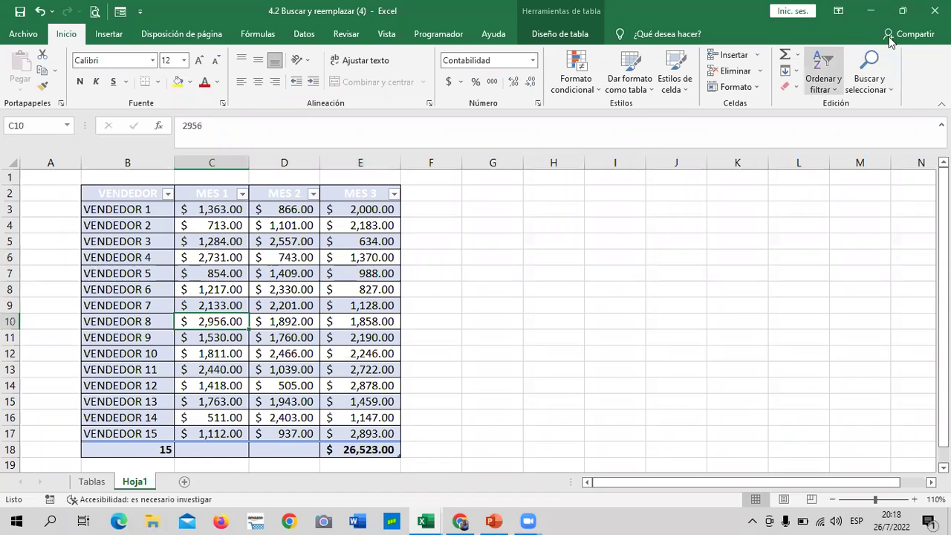
click(227, 278)
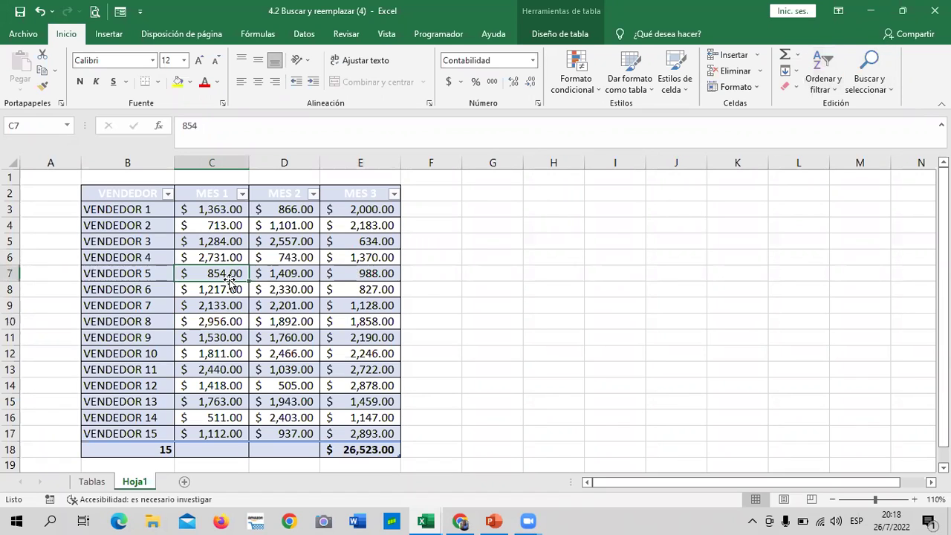
click(184, 223)
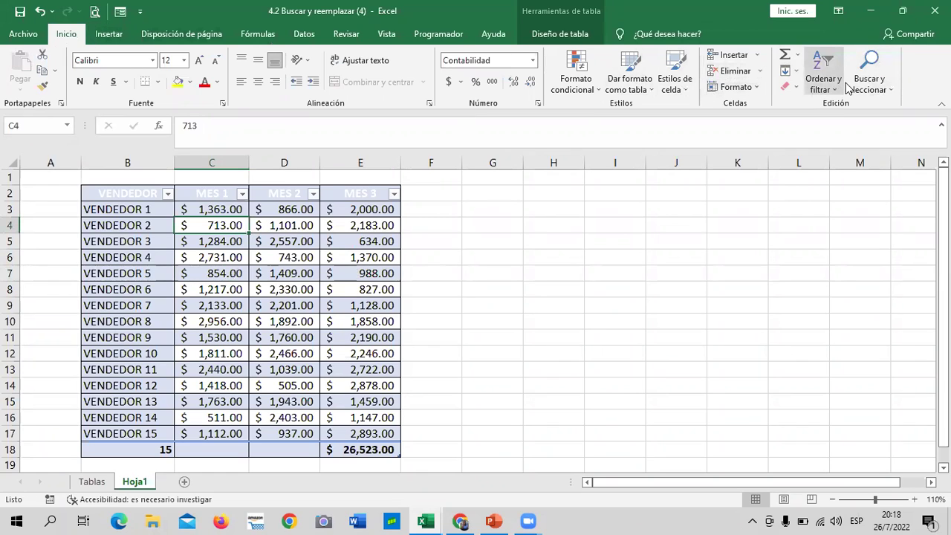
- Open the Buscar y seleccionar dropdown on the Inicio ribbon
click(890, 84)
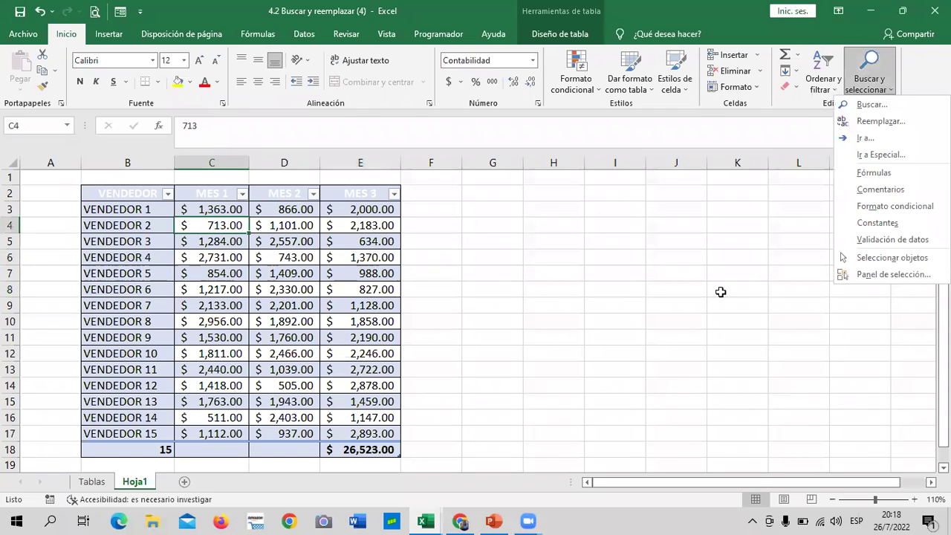
click(913, 112)
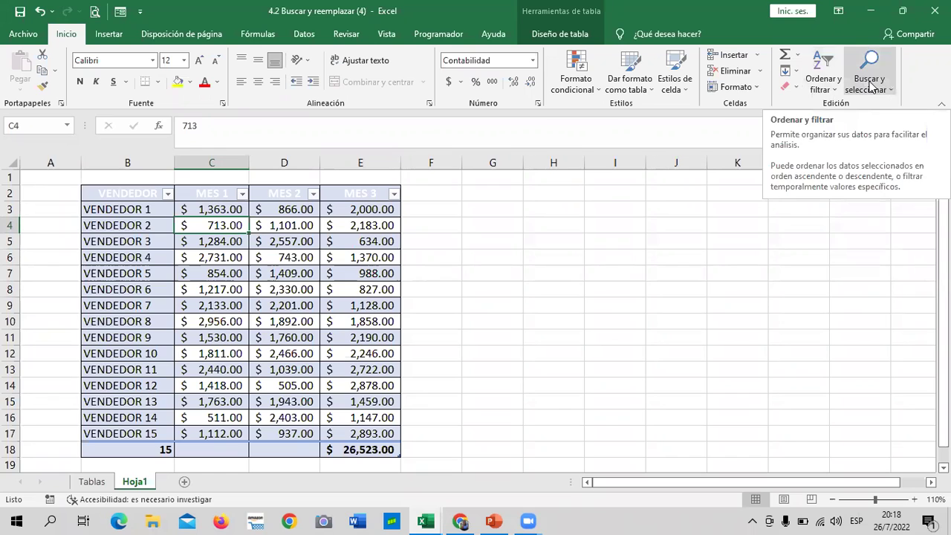
click(892, 95)
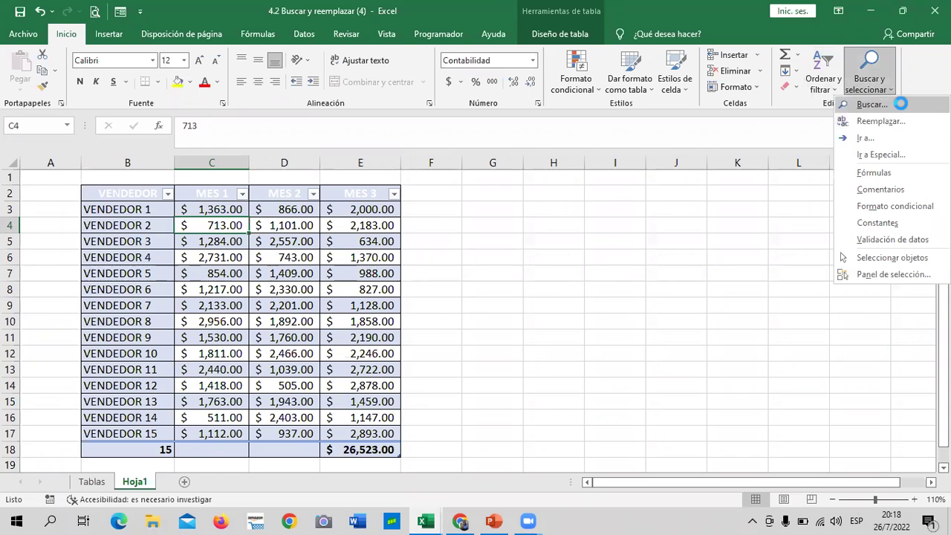
- Choose Buscar… to open Buscar y reemplazar and nudge the dialog up and right
click(895, 105)
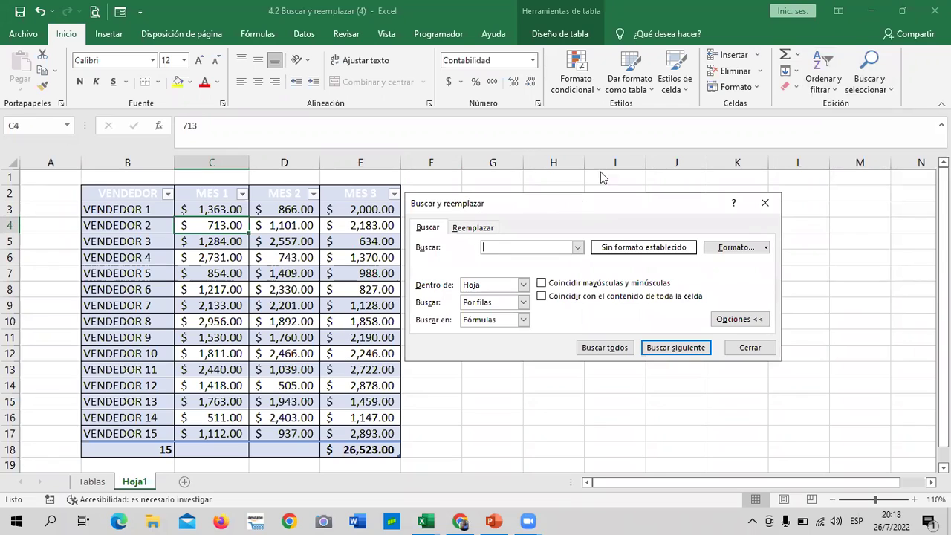
drag(566, 212, 587, 185)
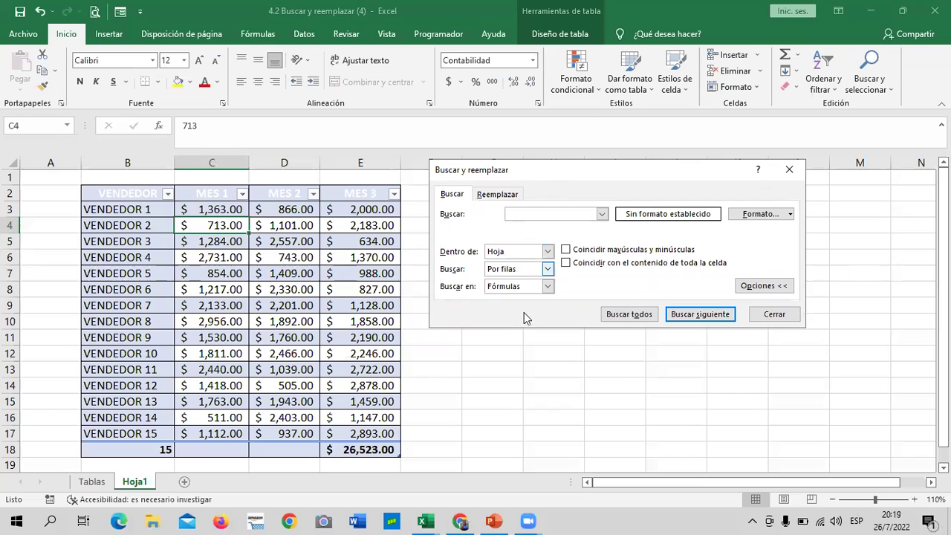
click(380, 150)
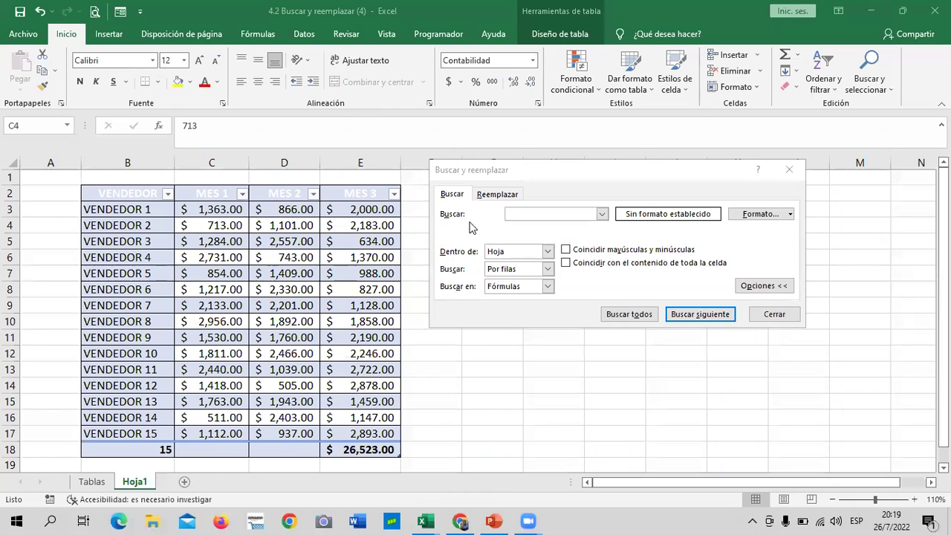
- Keep the search set to Hoja, Por filas and Fórmulas, then show the Reemplazar tab
click(499, 195)
click(455, 195)
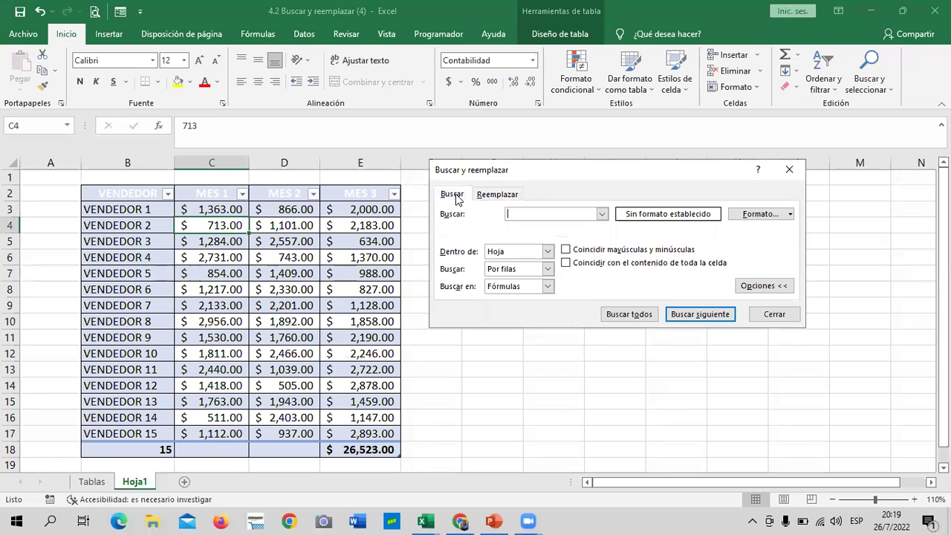
click(547, 252)
click(550, 254)
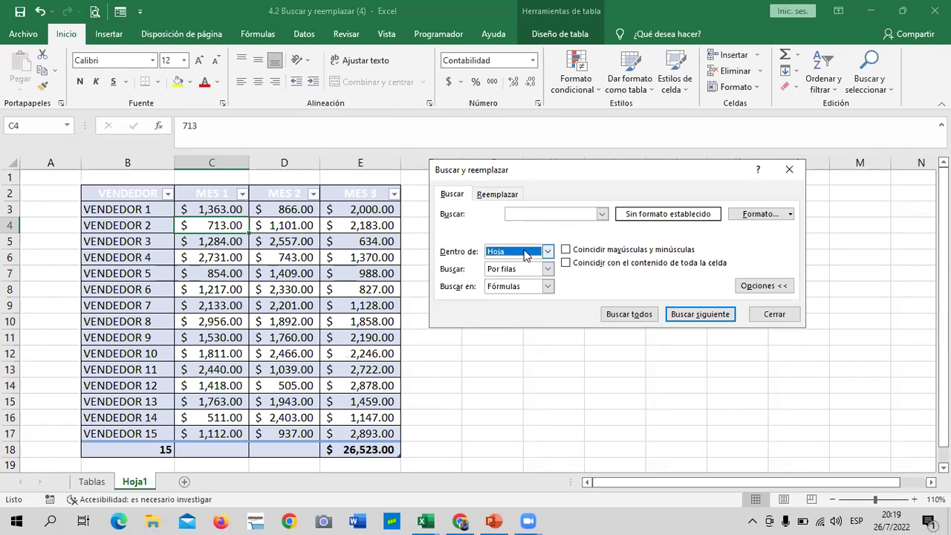
click(548, 269)
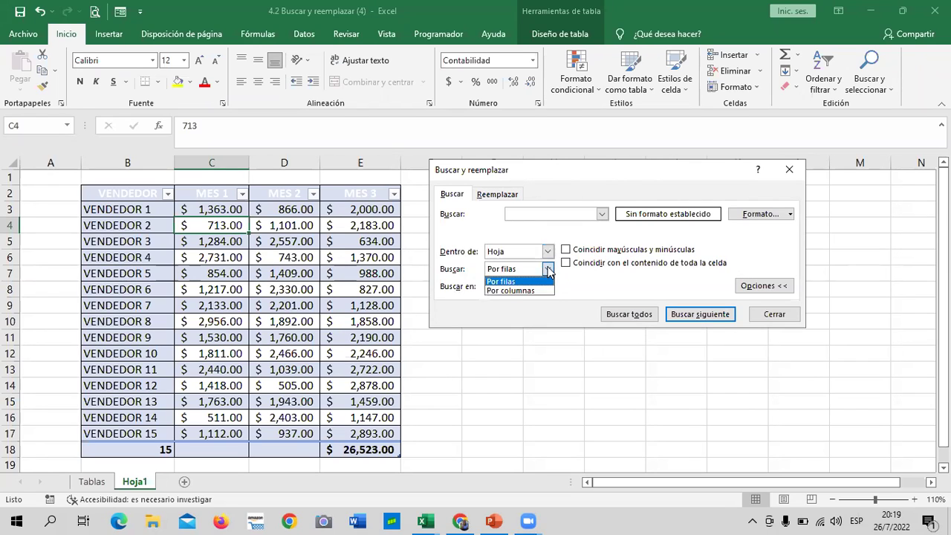
click(547, 269)
click(548, 287)
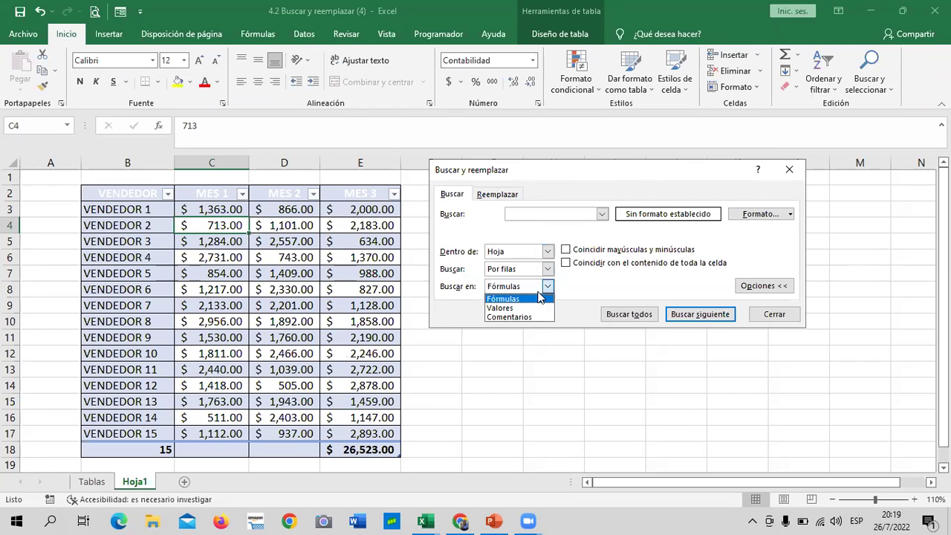
click(548, 293)
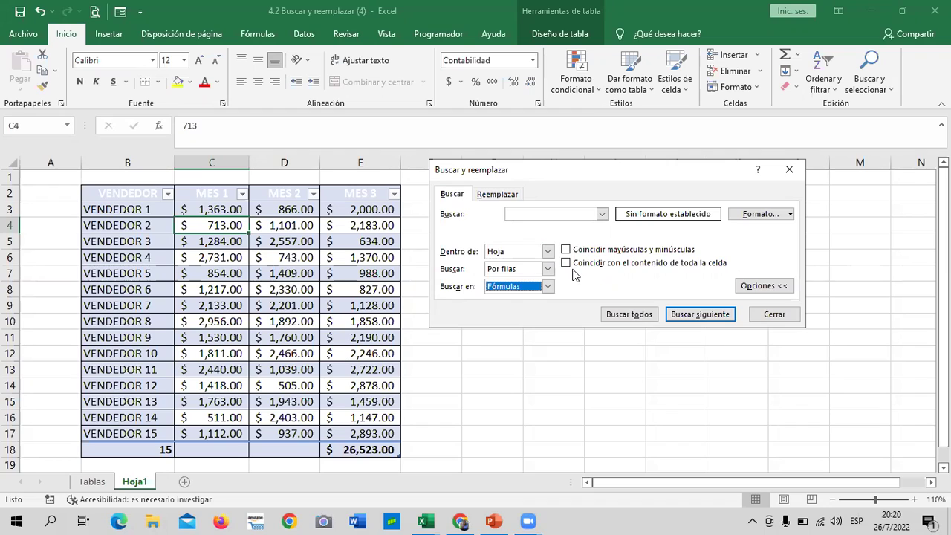
click(496, 197)
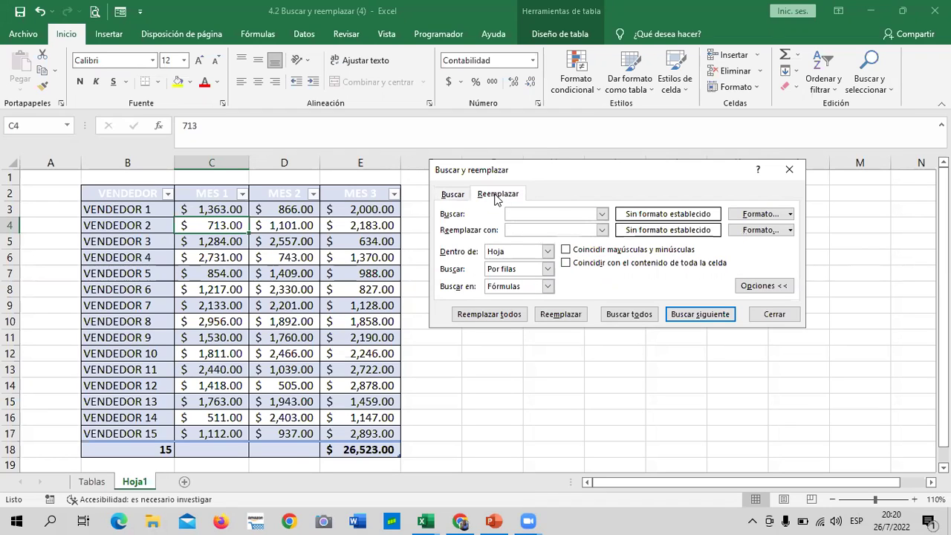
- Review the Buscar en and Buscar options, keeping Por filas, and make the search case-sensitive
click(454, 194)
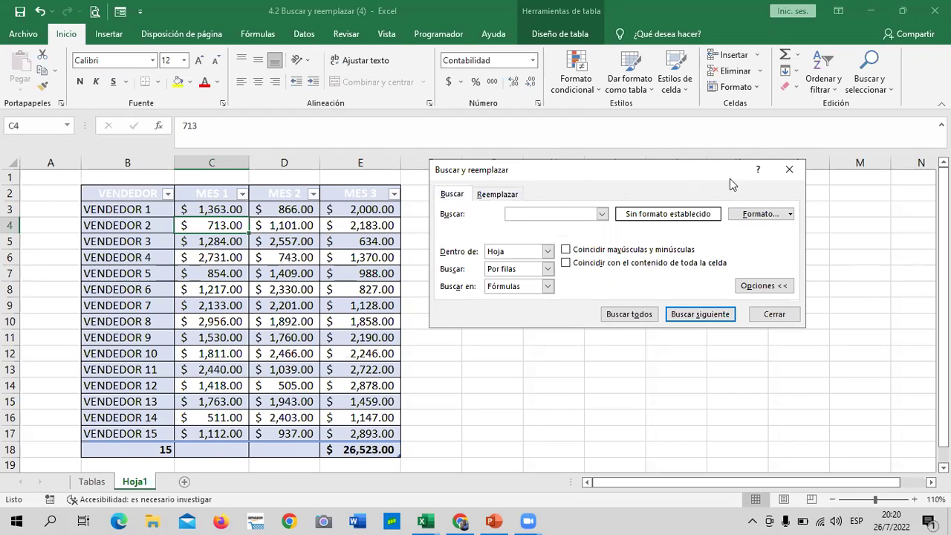
click(497, 195)
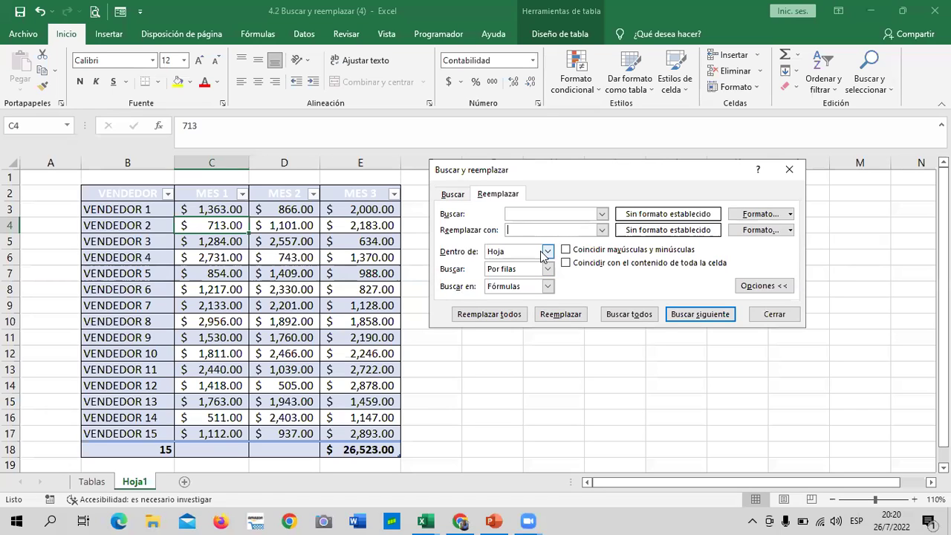
click(548, 288)
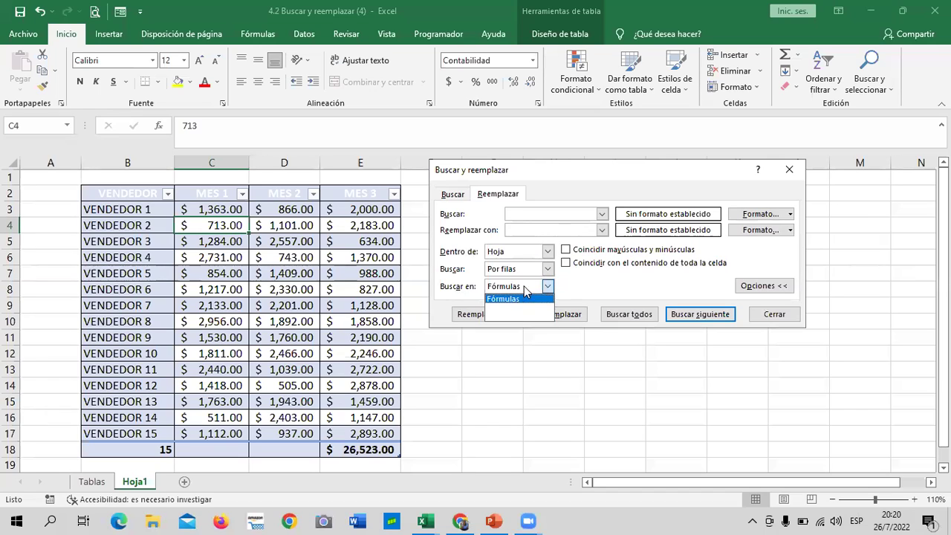
click(549, 288)
click(549, 269)
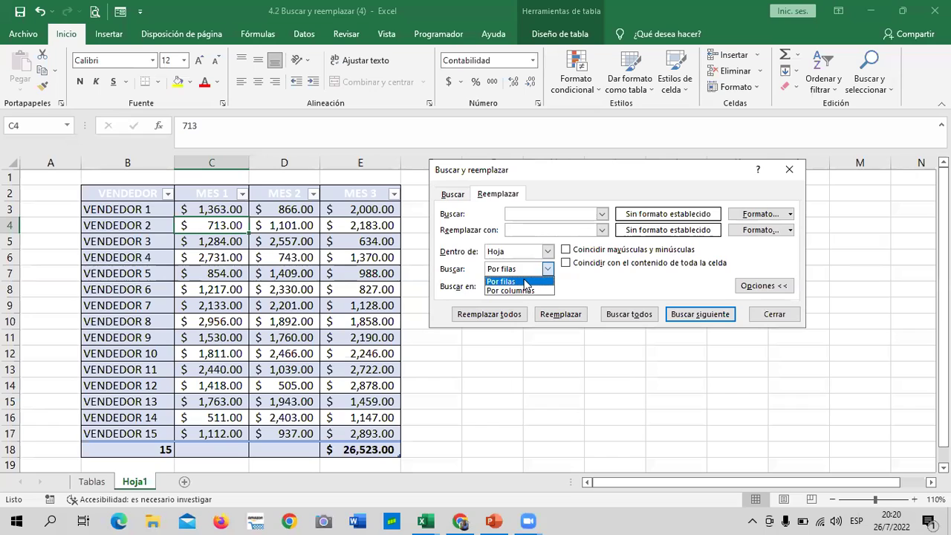
click(525, 283)
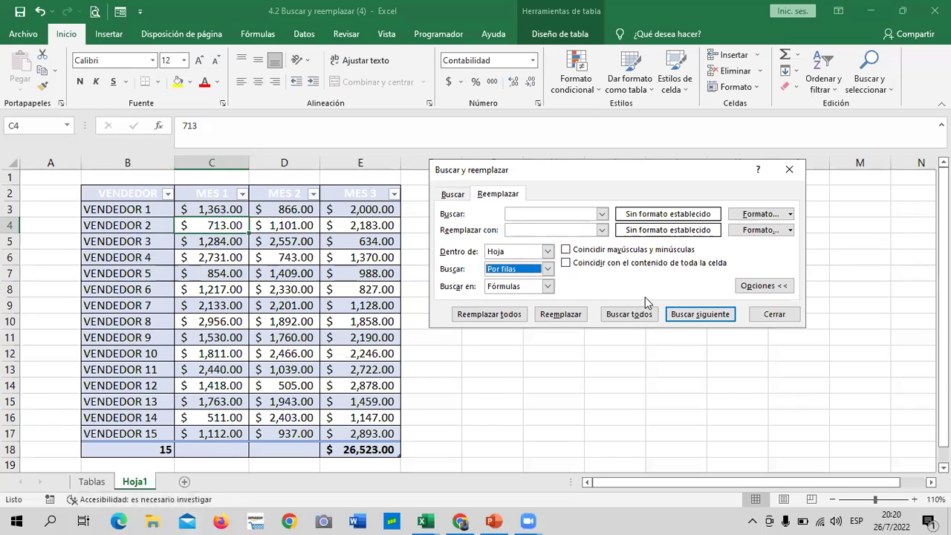
click(567, 250)
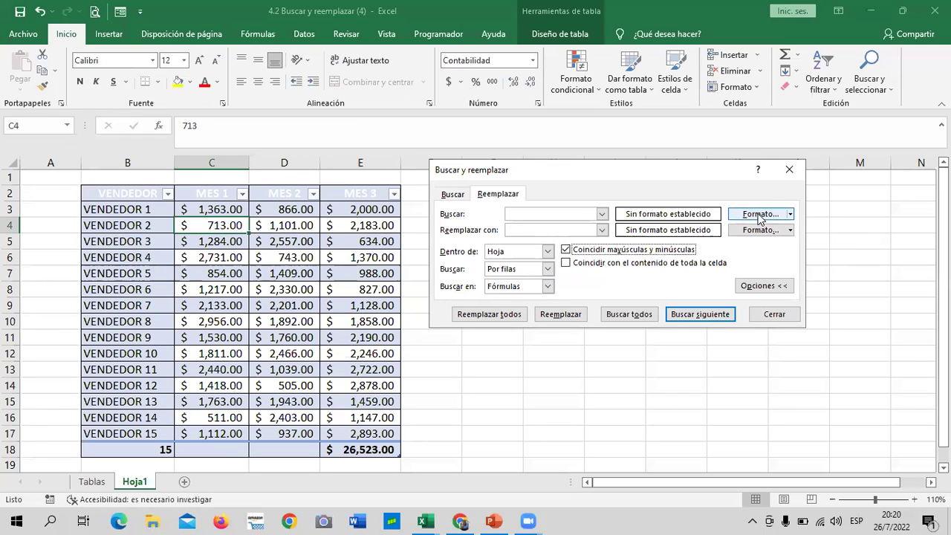
- Check the Formato choices, move the dialog down-right, and collapse the extra options with Opciones <<
click(792, 214)
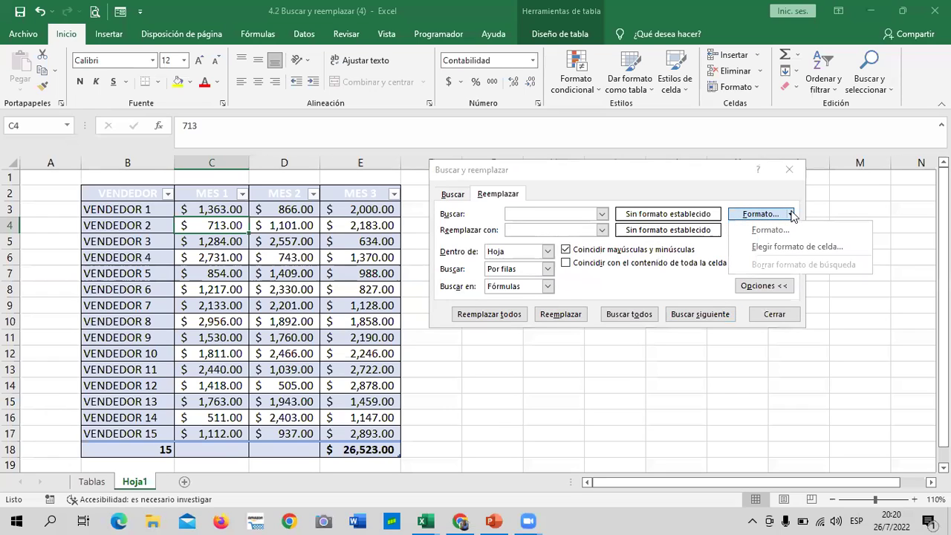
click(689, 291)
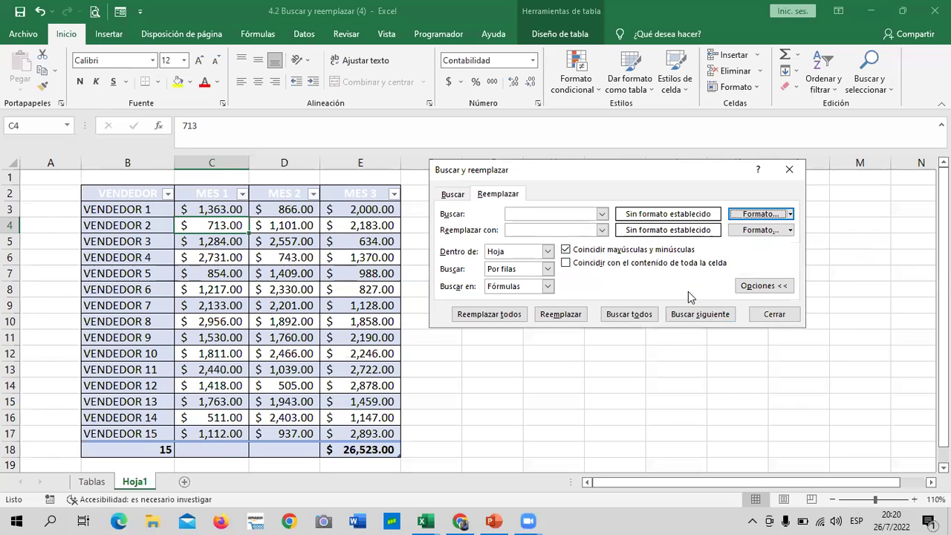
click(778, 287)
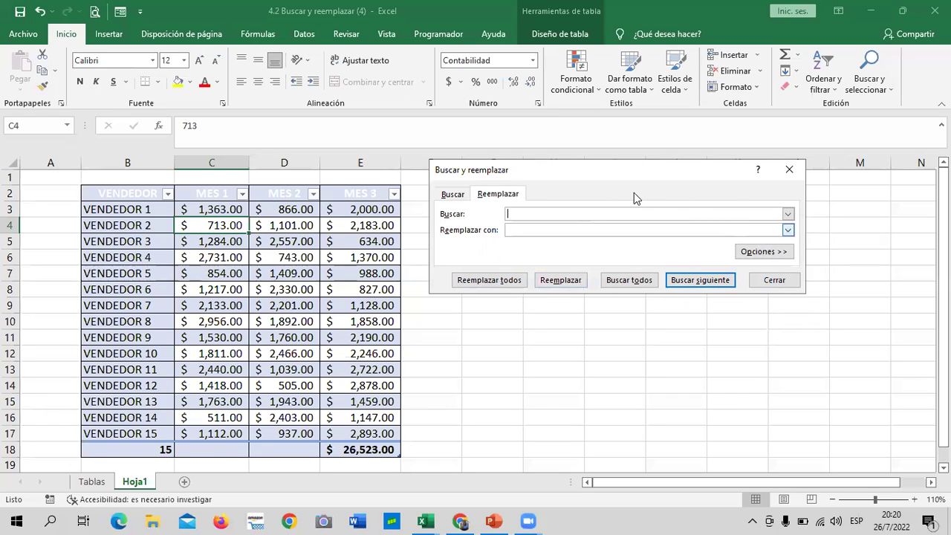
drag(643, 178, 665, 215)
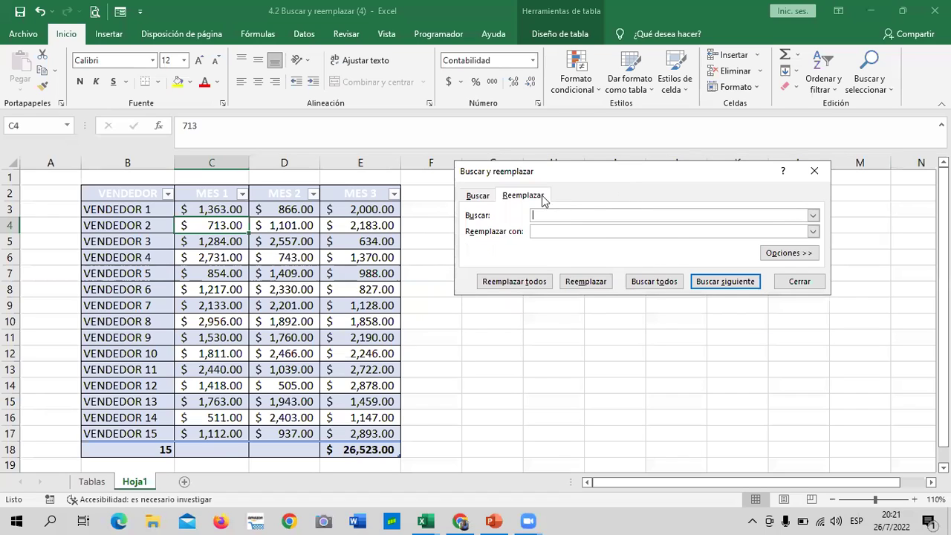
click(481, 196)
click(538, 196)
click(802, 255)
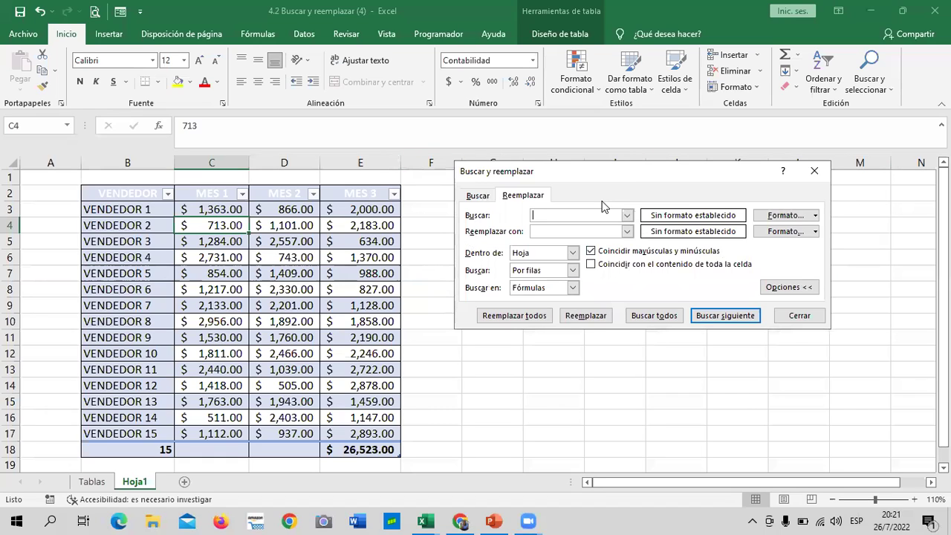
click(789, 288)
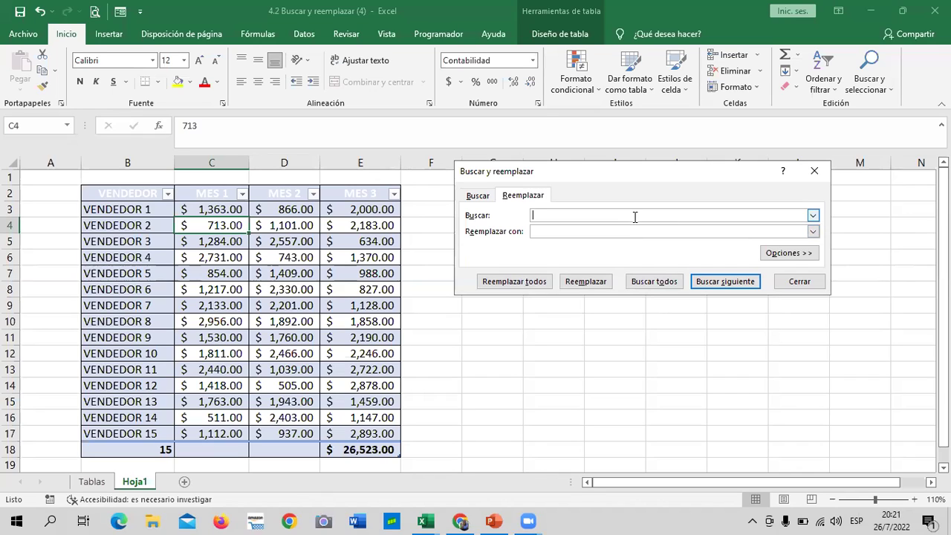
- Enter VENDEDOR 1 to find and JUAN to replace, and try a first replace
key(Caps_Lock)
text(VENDEDOR 1)
click(594, 229)
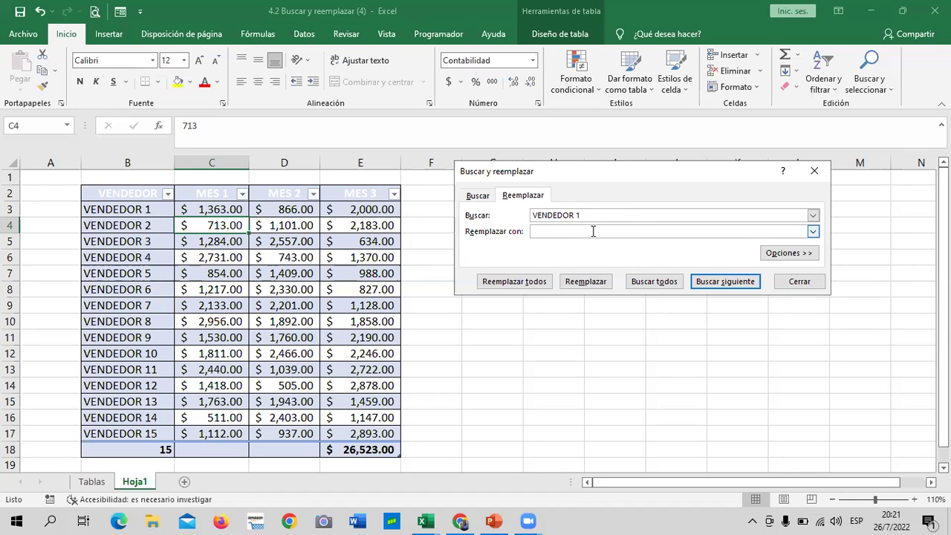
text(JUAN)
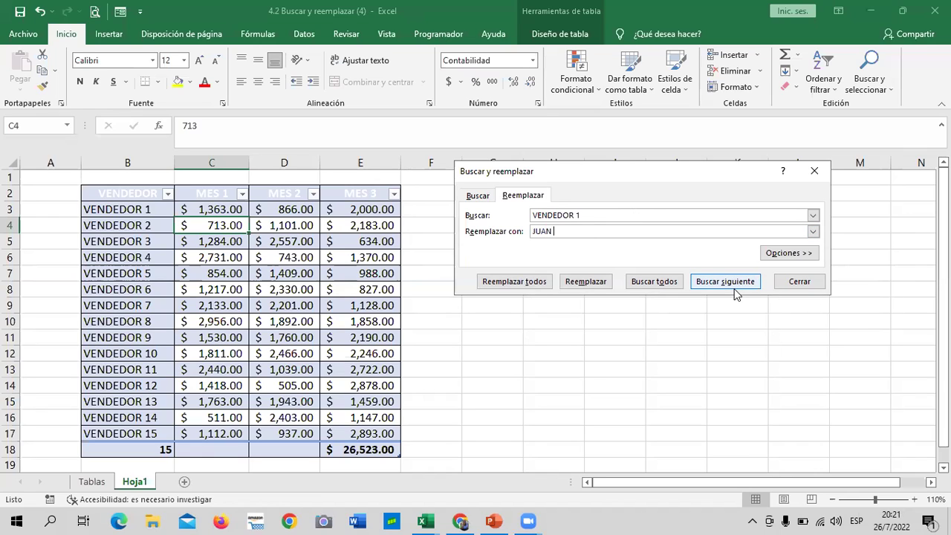
click(576, 281)
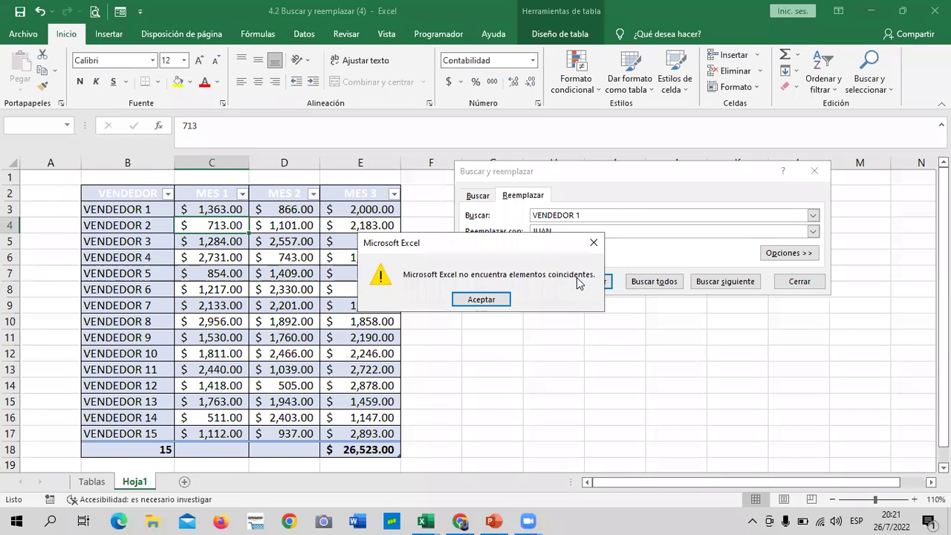
click(486, 302)
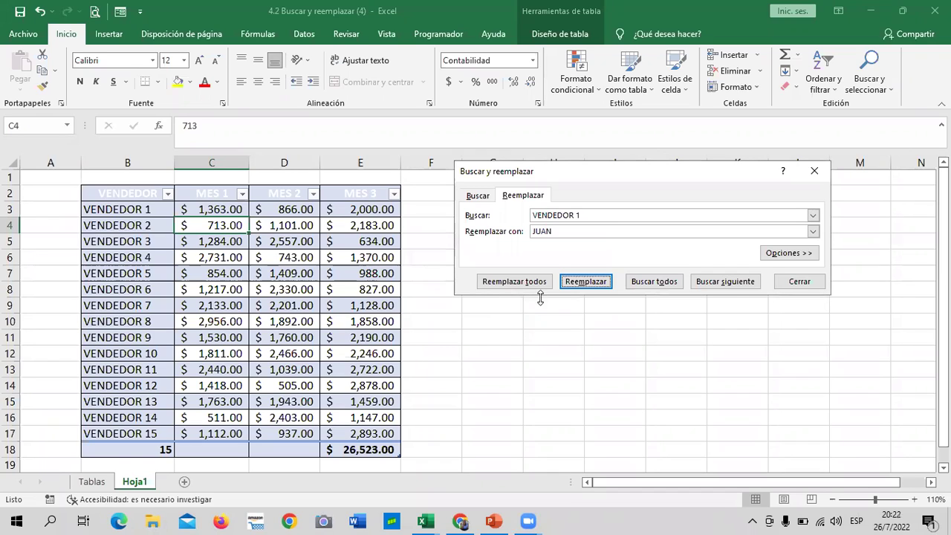
- Starting from cell B3, step through VENDEDOR 1 matches such as VENDEDOR 10, 11 and 14
click(116, 213)
click(109, 205)
click(798, 214)
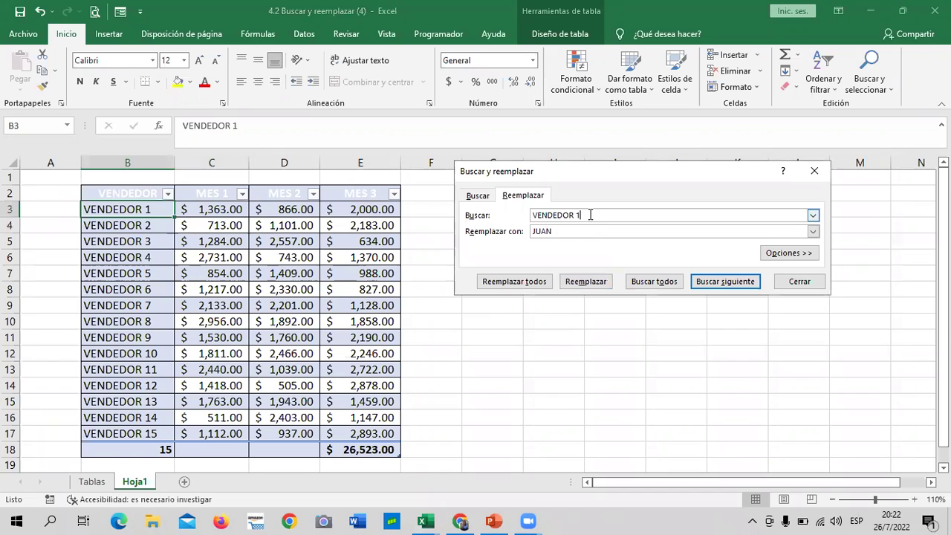
click(743, 280)
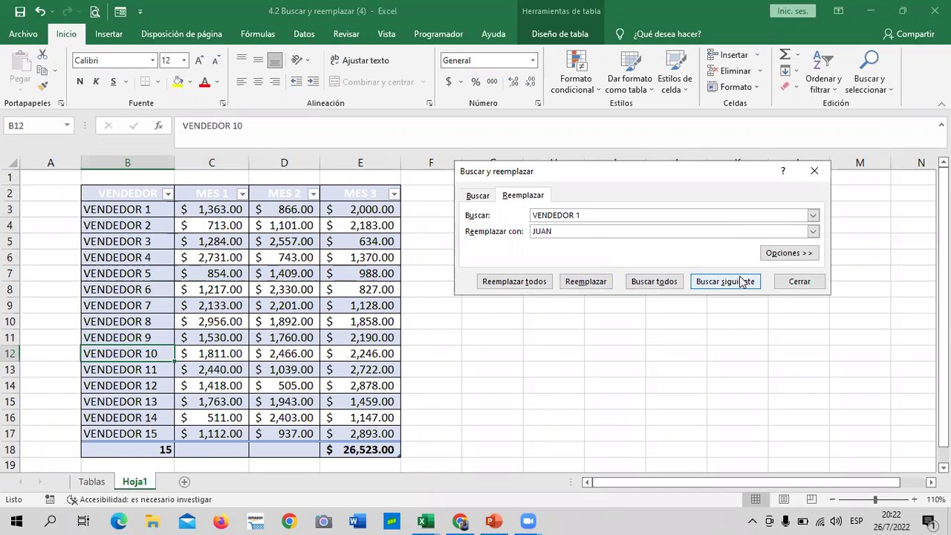
click(730, 282)
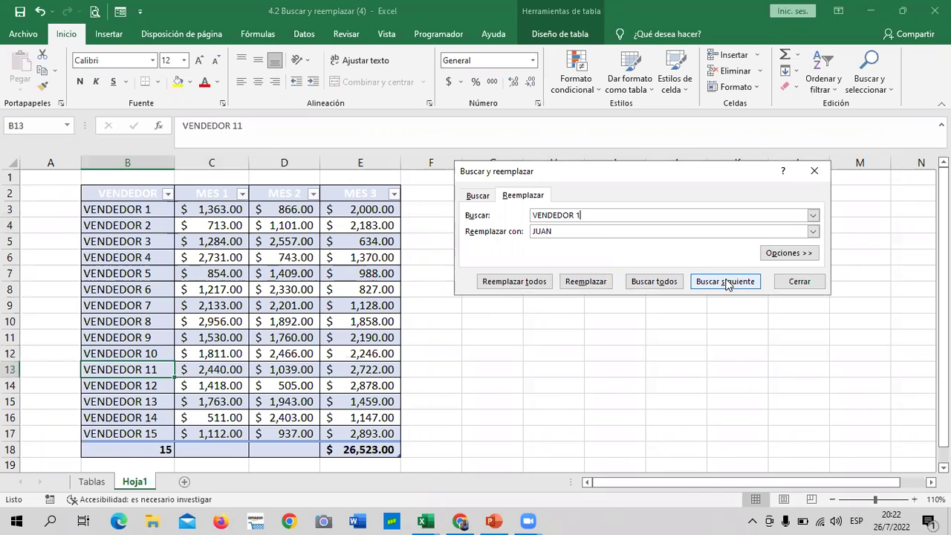
click(727, 284)
click(726, 285)
click(726, 284)
click(726, 285)
click(726, 285)
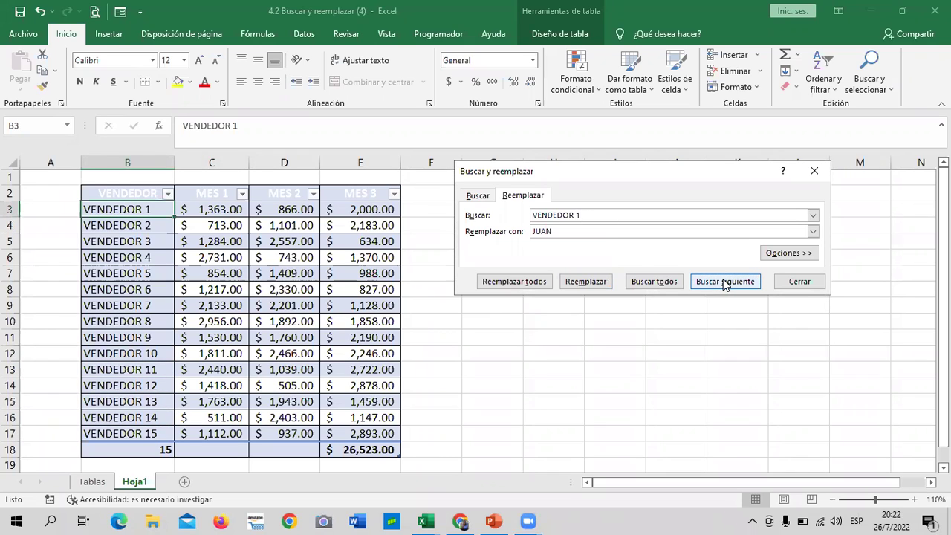
- Switch the search order to Por columnas and cycle matches back to VENDEDOR 1 in B3
click(789, 253)
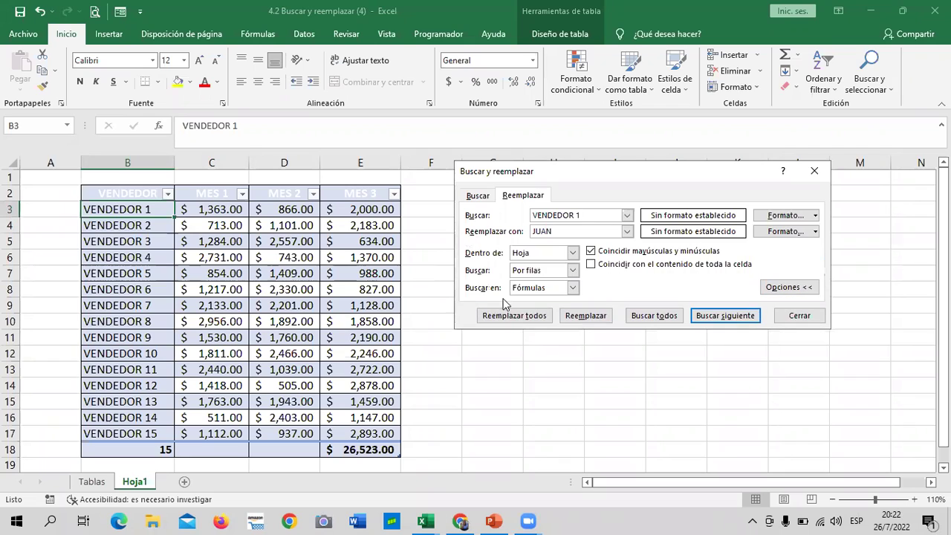
click(573, 270)
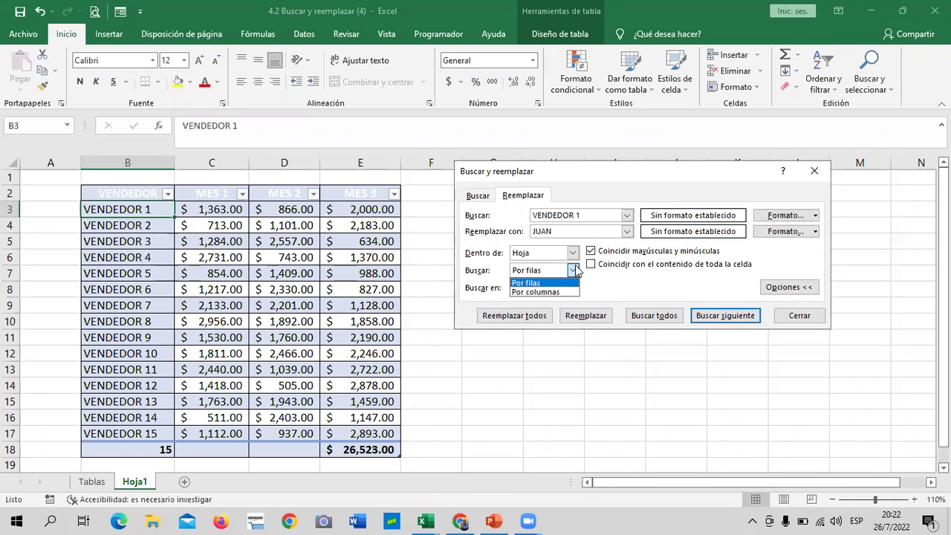
click(538, 292)
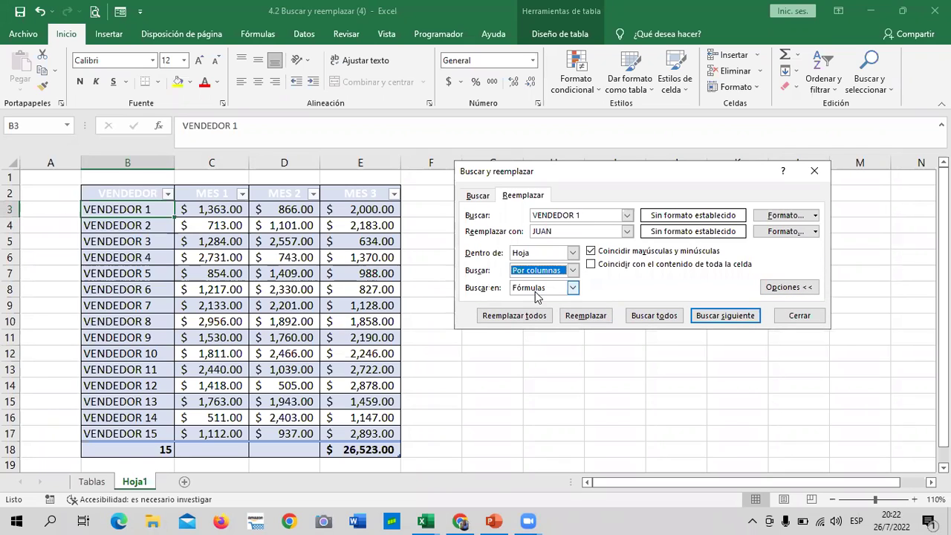
click(727, 319)
click(726, 318)
click(726, 318)
click(726, 319)
click(727, 319)
click(726, 319)
click(726, 319)
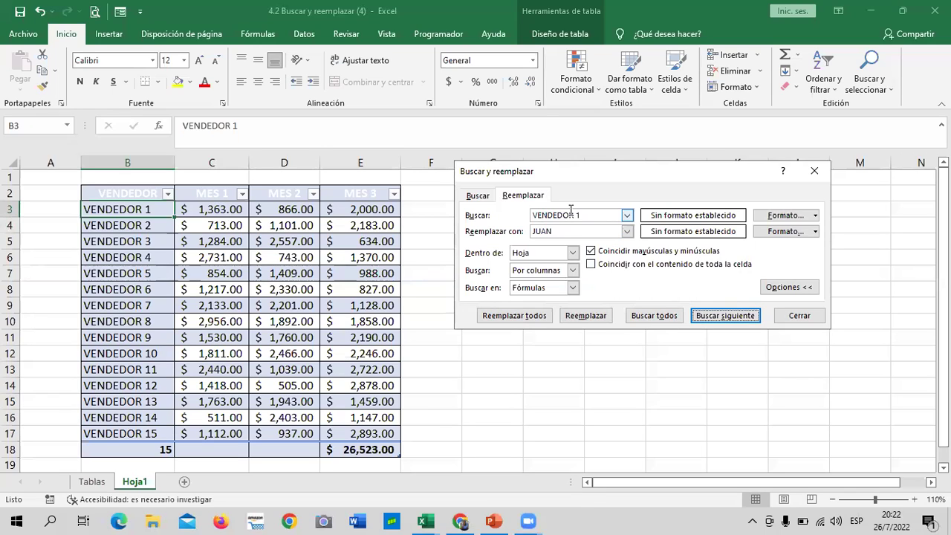
- Replace VENDEDOR 1 in B3 with JUAN, keeping the search Por columnas
click(585, 318)
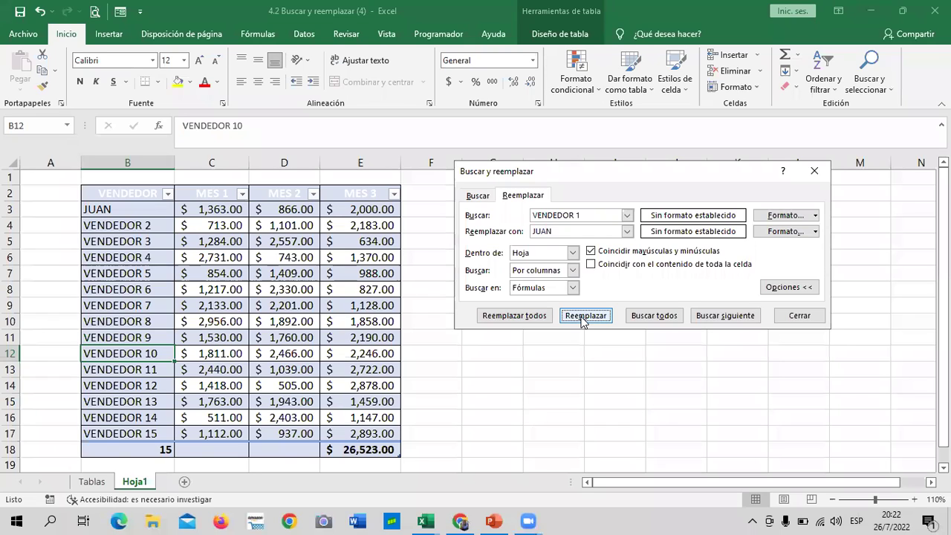
click(572, 271)
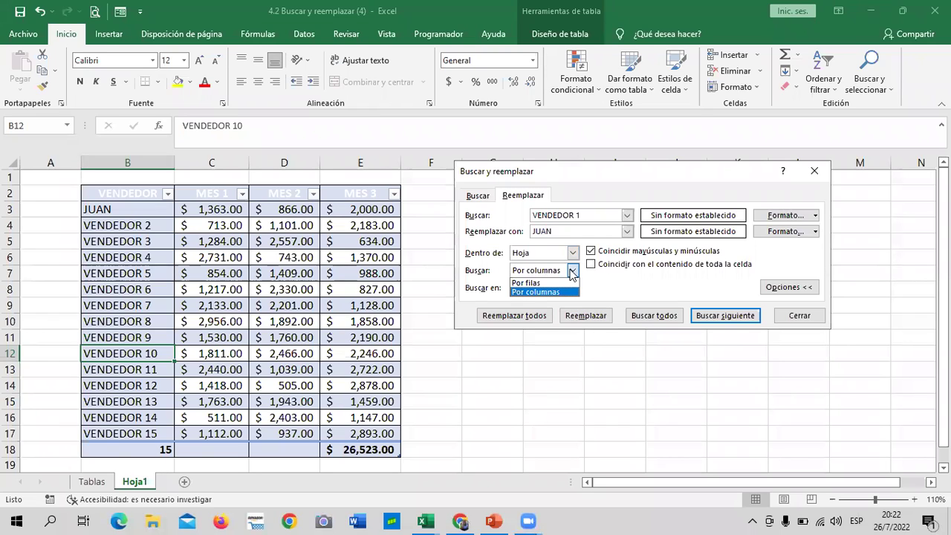
click(636, 283)
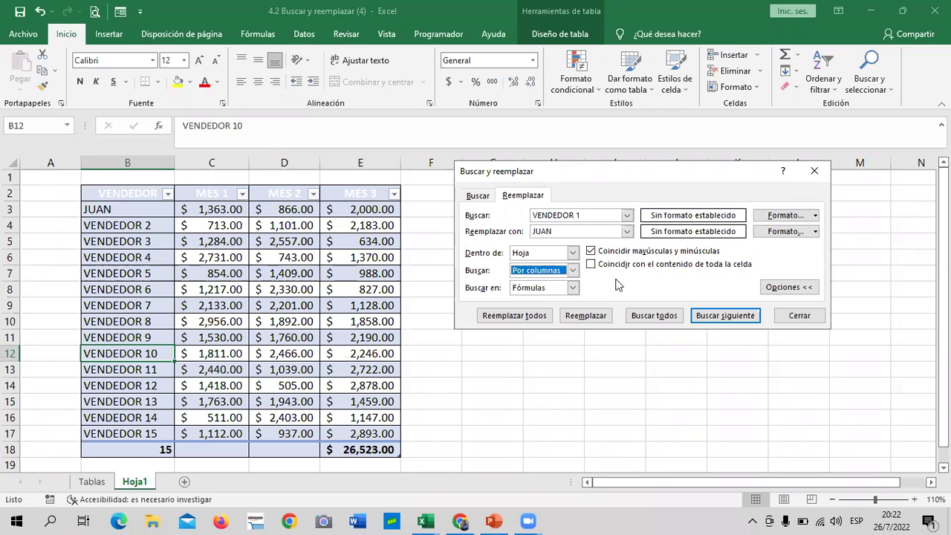
click(573, 270)
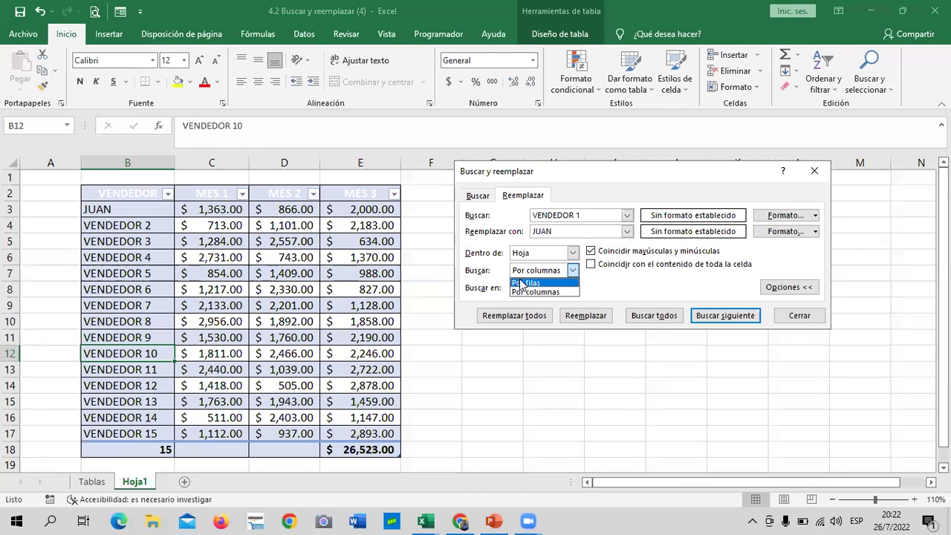
click(617, 282)
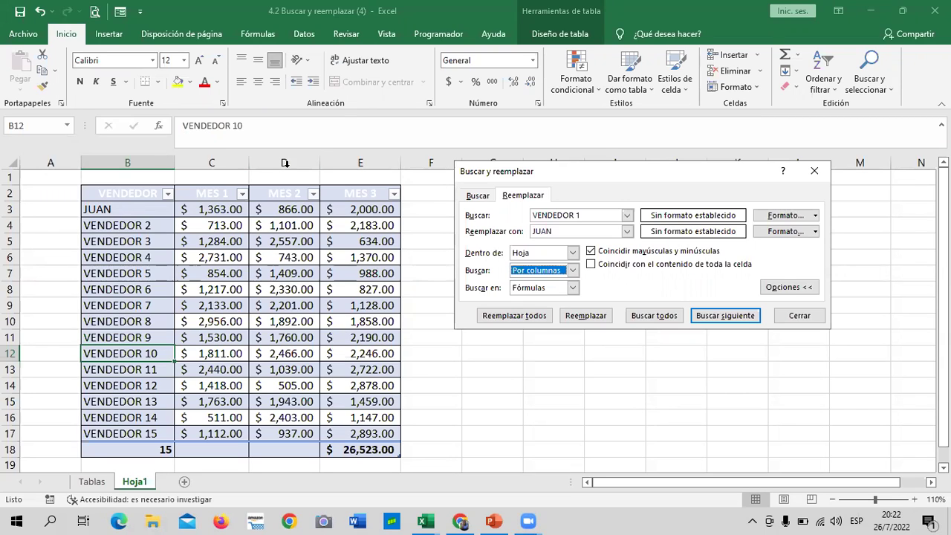
- Review the Dentro de scope, keeping Hoja, and compare the Tablas sheet with renamed B3 on Hoja1
click(573, 252)
click(573, 253)
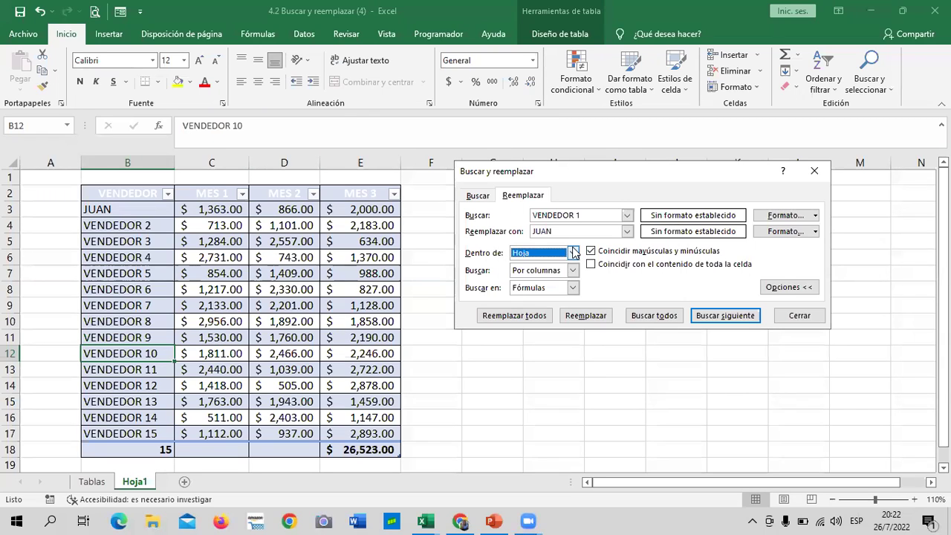
click(573, 253)
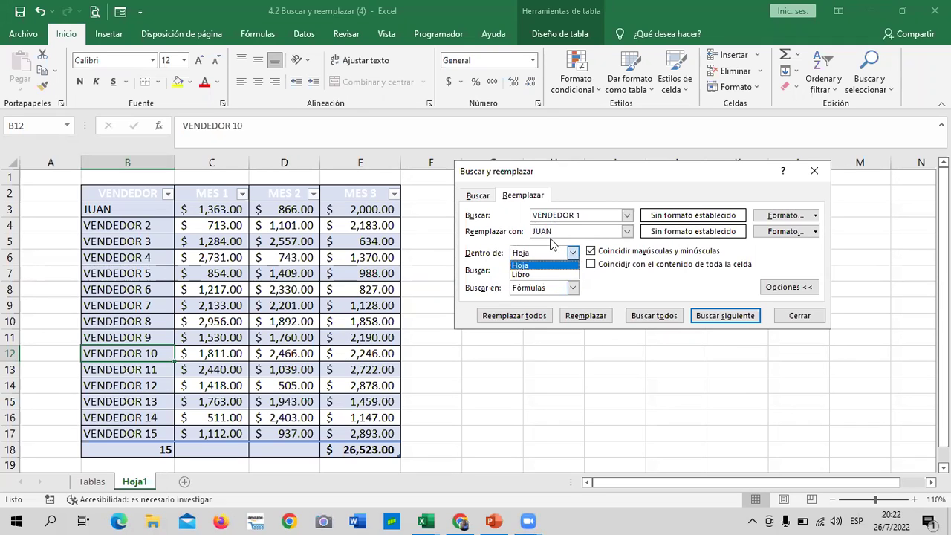
click(620, 295)
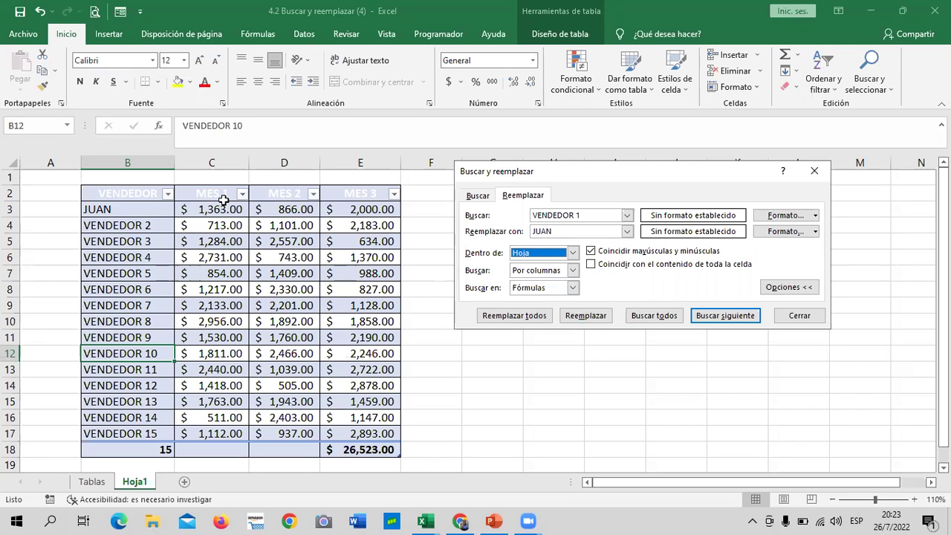
click(93, 482)
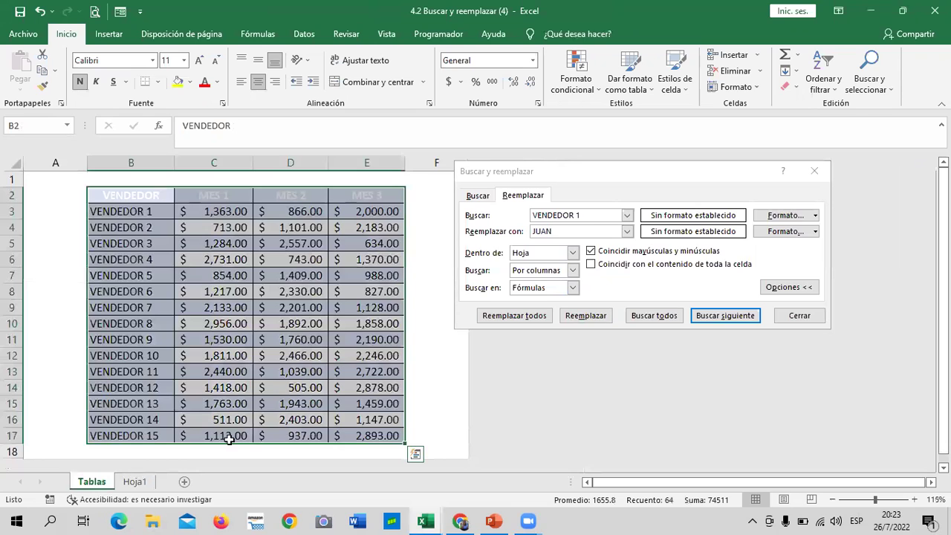
click(419, 375)
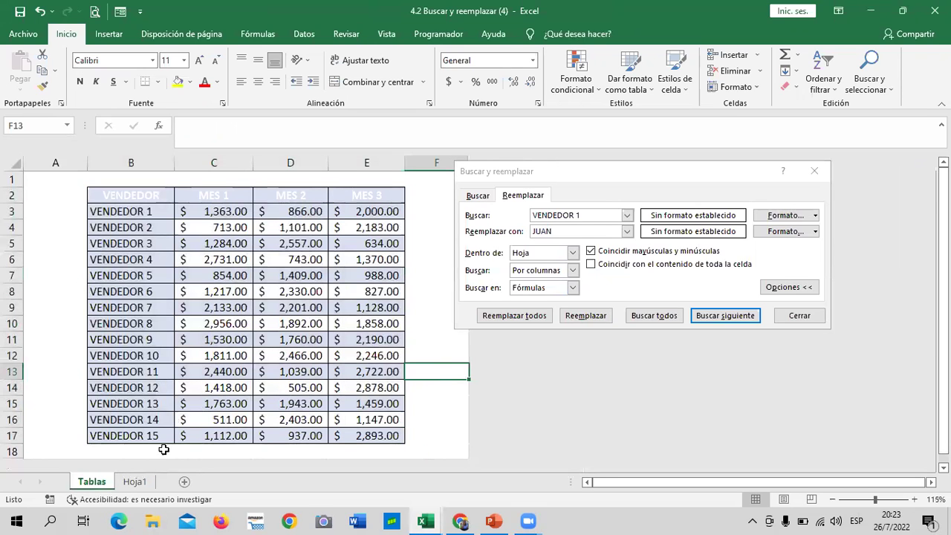
click(136, 479)
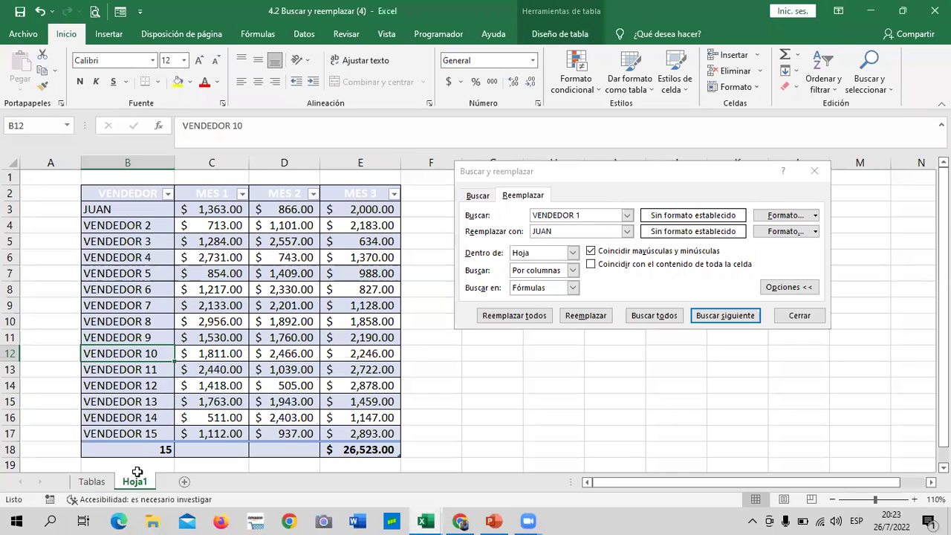
click(133, 208)
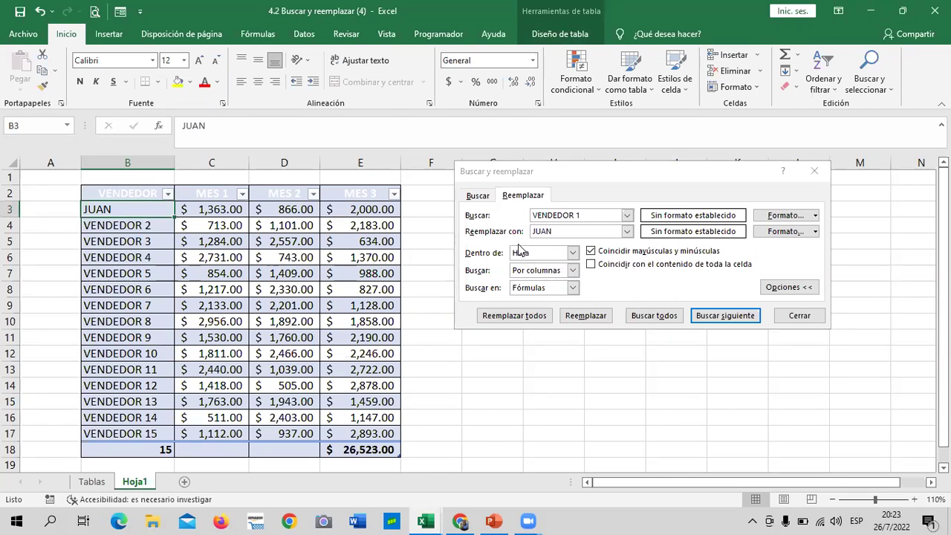
- Set Dentro de to Libro and replace the next match, which turns VENDEDOR 10 into JUAN 0
click(564, 252)
click(550, 274)
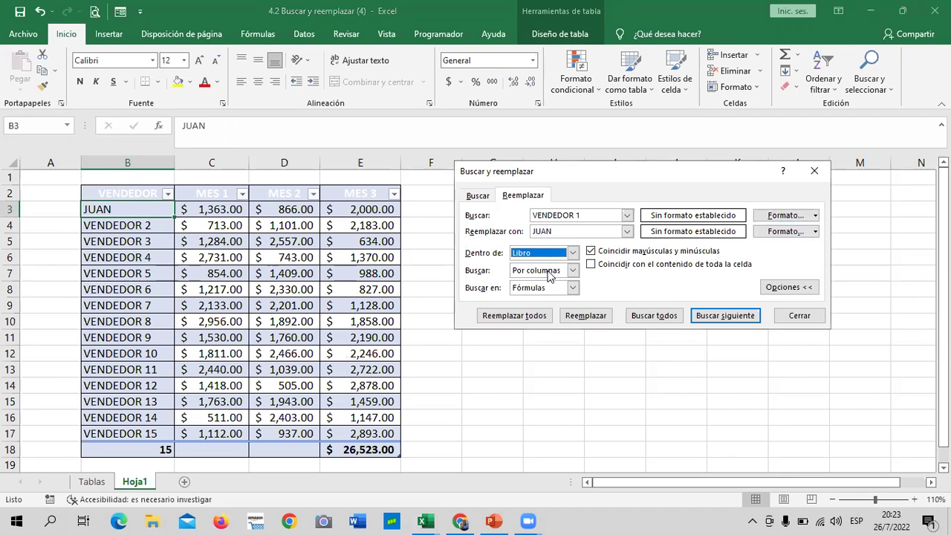
click(93, 482)
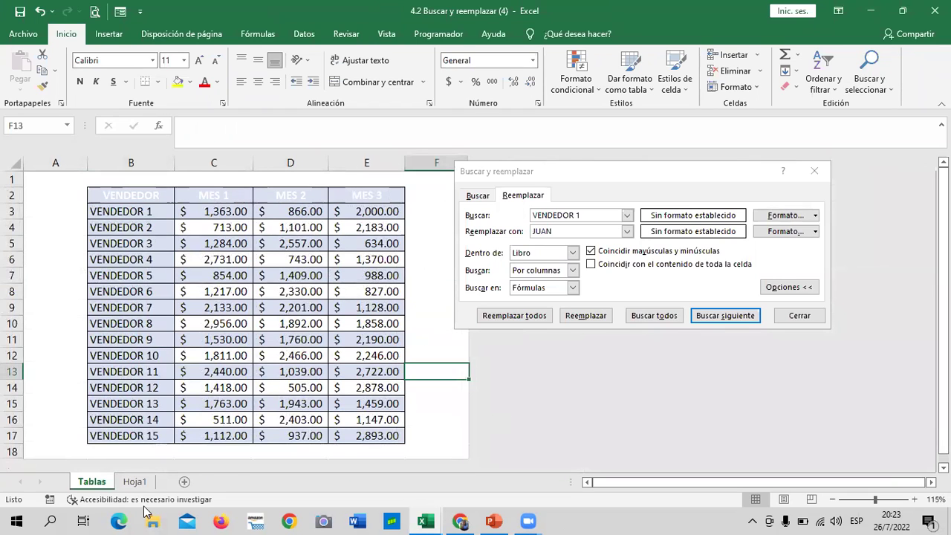
click(135, 483)
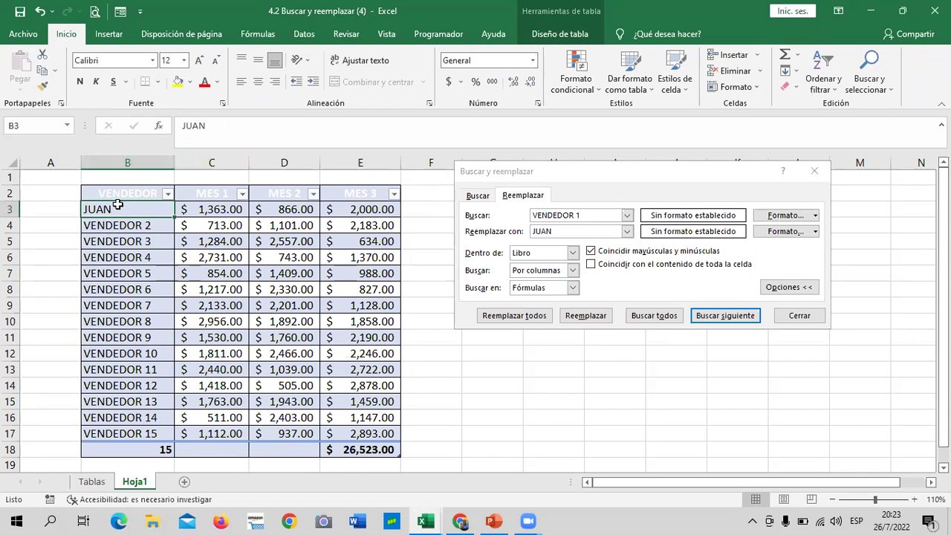
click(603, 316)
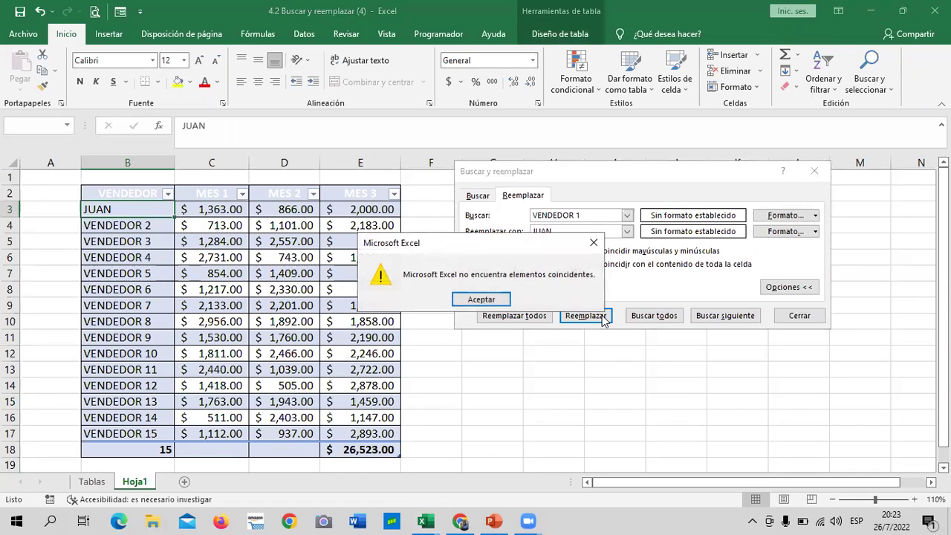
click(471, 302)
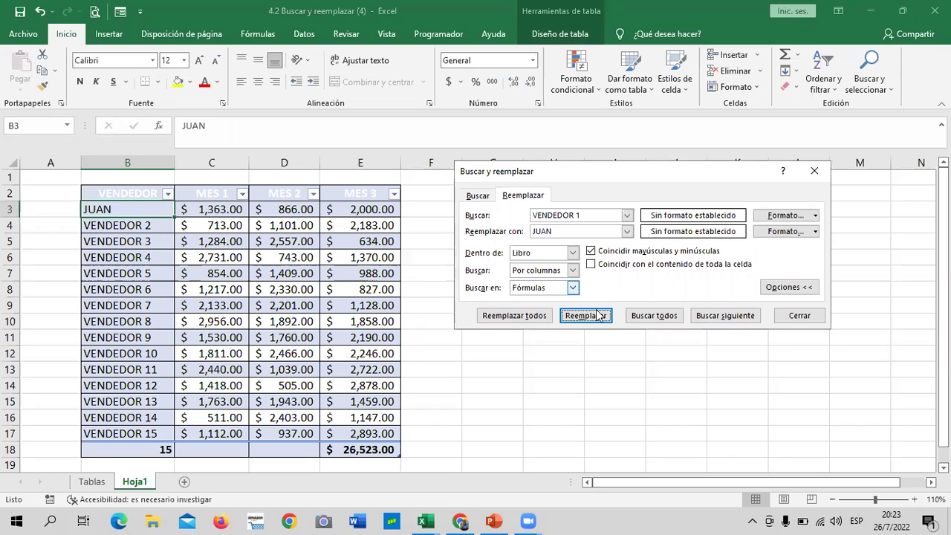
click(724, 315)
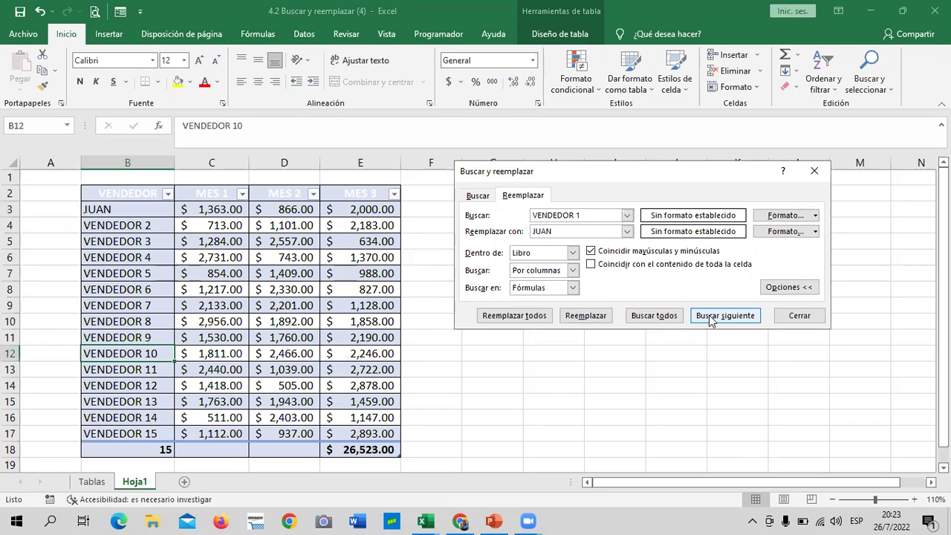
click(586, 316)
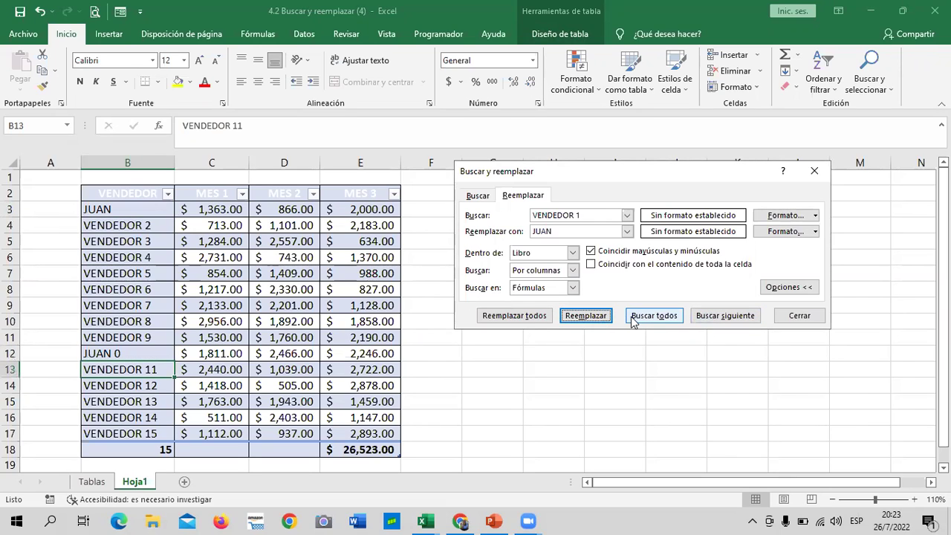
click(139, 352)
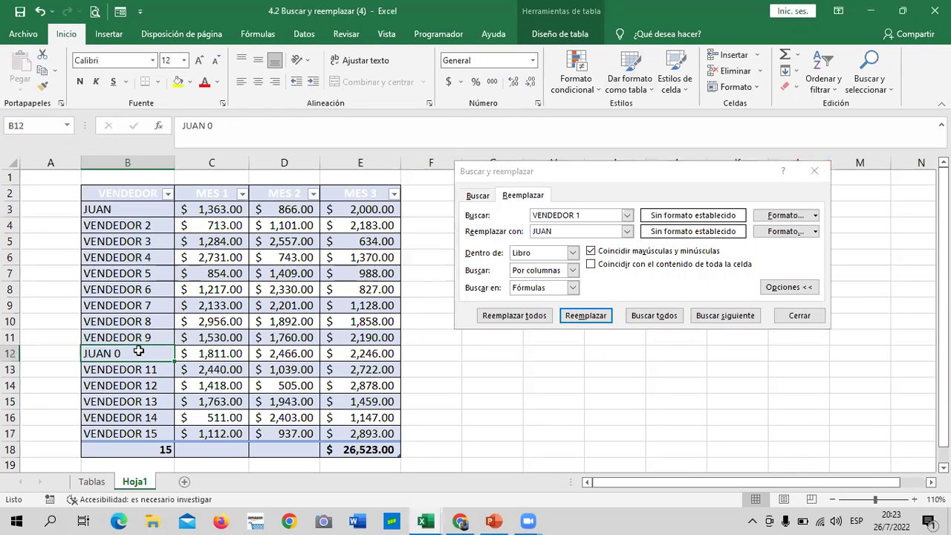
- On the Tablas sheet, replace VENDEDOR 1 with JUAN
click(91, 483)
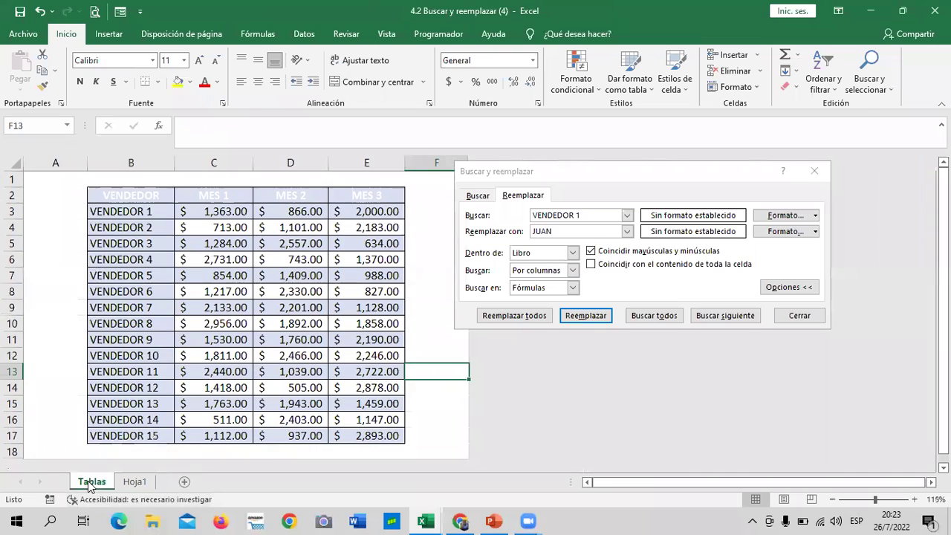
click(151, 208)
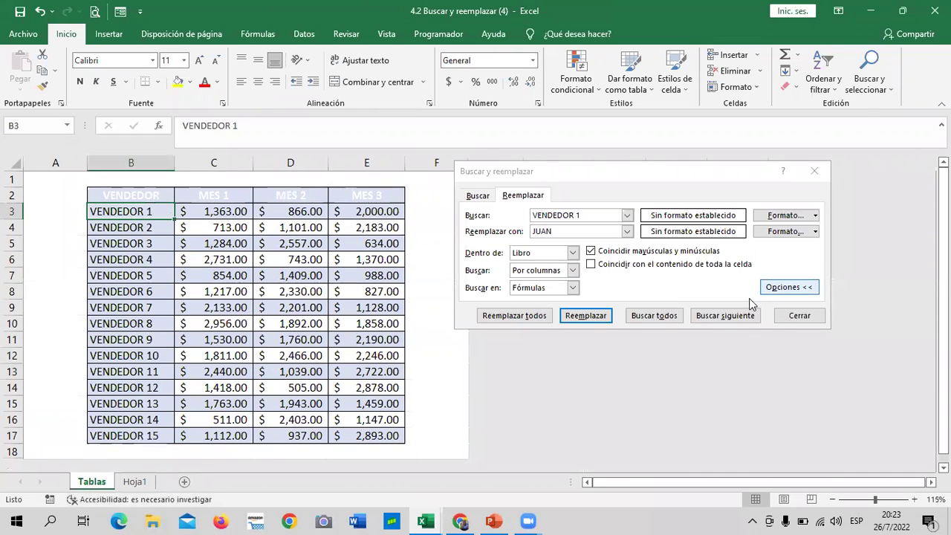
click(581, 319)
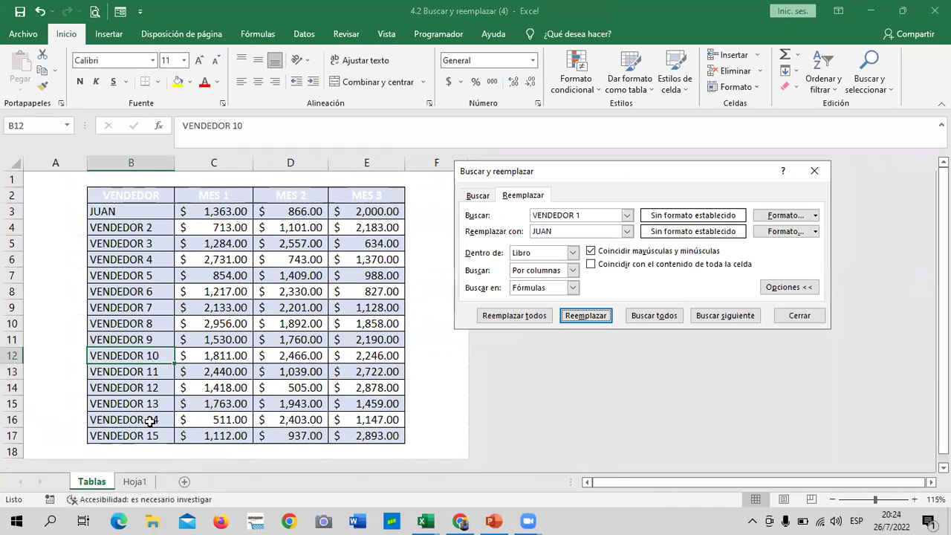
click(128, 482)
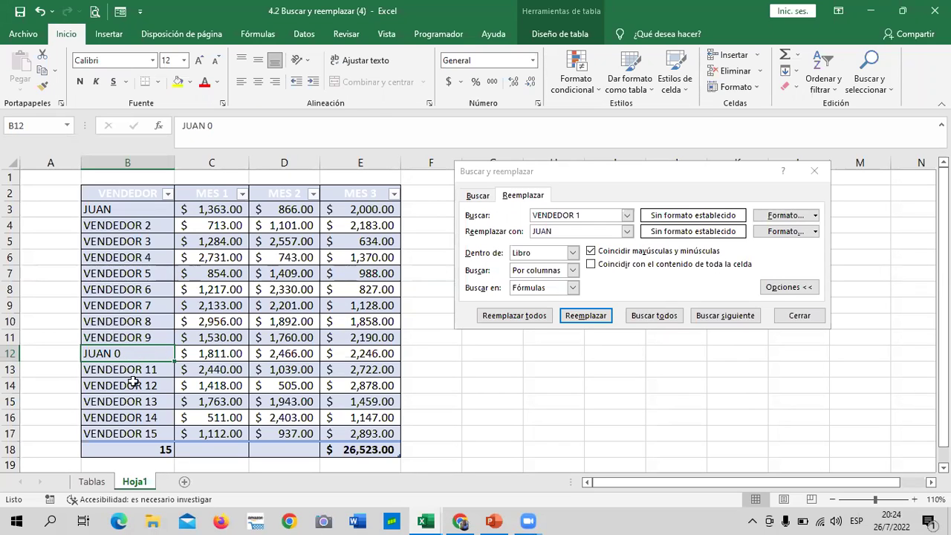
- Change the search to VENDEDOR 2 with ROXANA and replace the first match found
click(600, 214)
text(ROXANA)
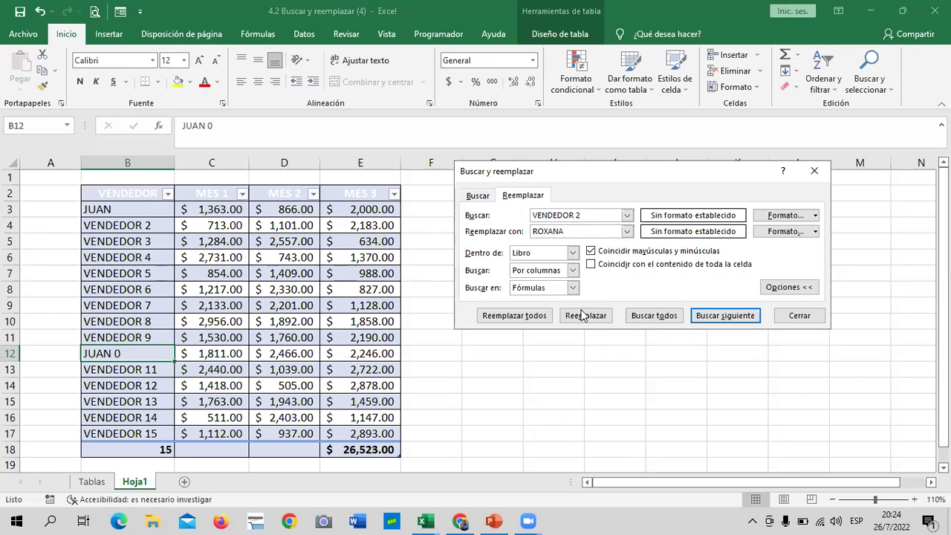
click(582, 317)
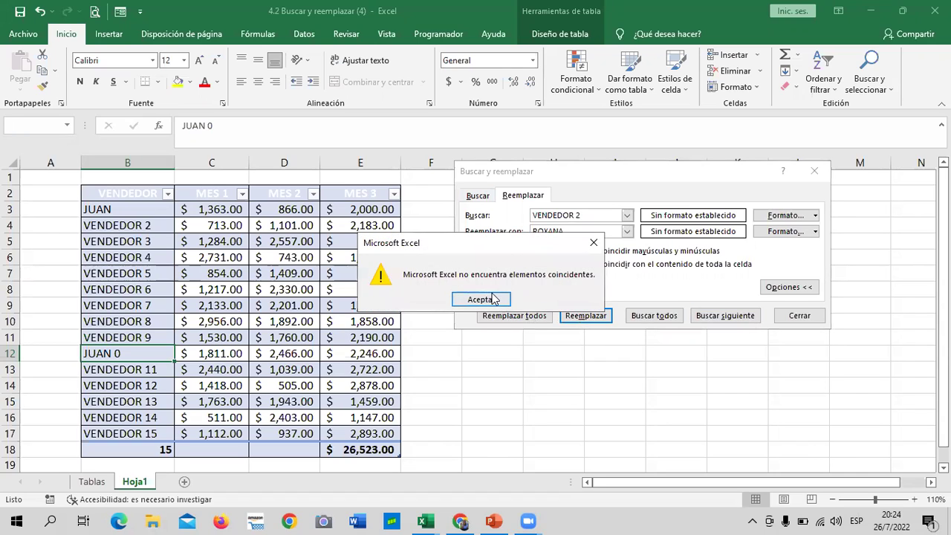
click(501, 303)
click(730, 317)
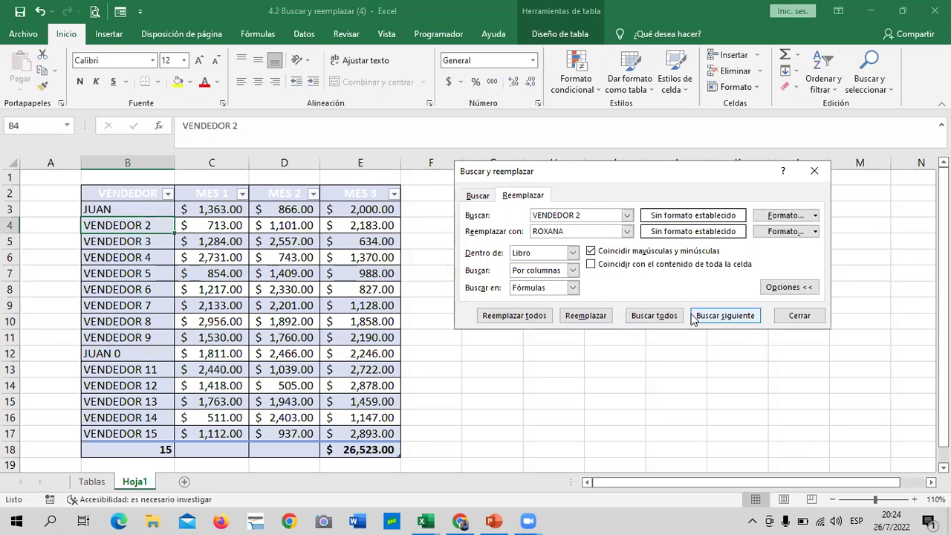
click(594, 318)
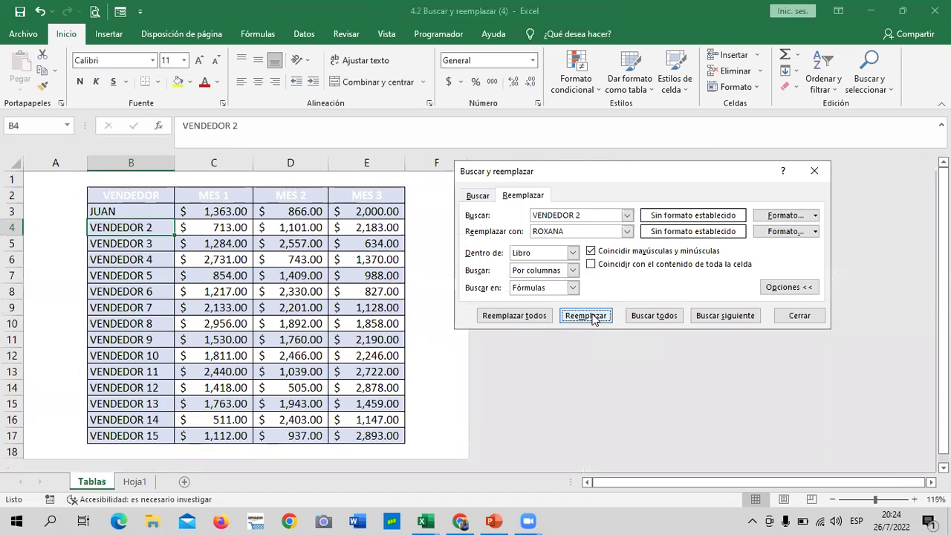
- Compare both sheets and replace VENDEDOR 2 with ROXANA on Tablas as well
click(135, 482)
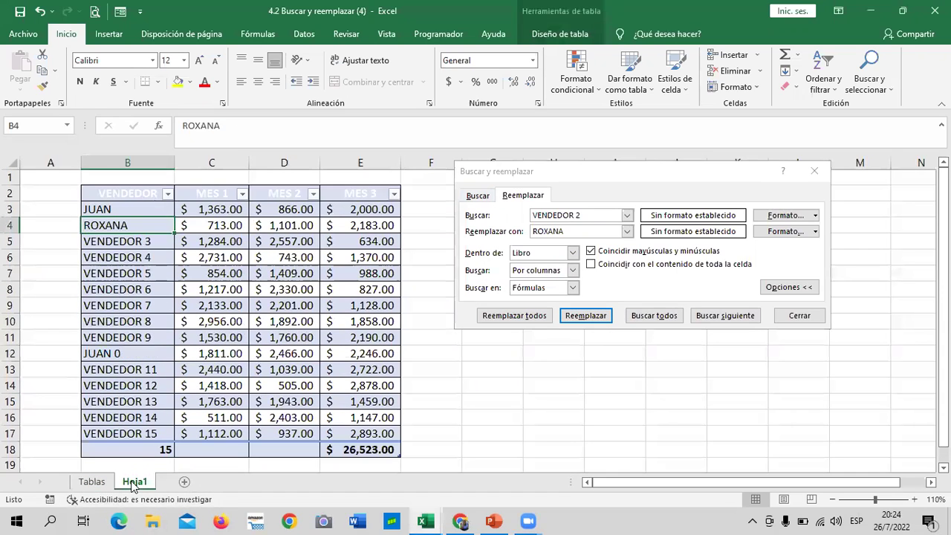
click(93, 481)
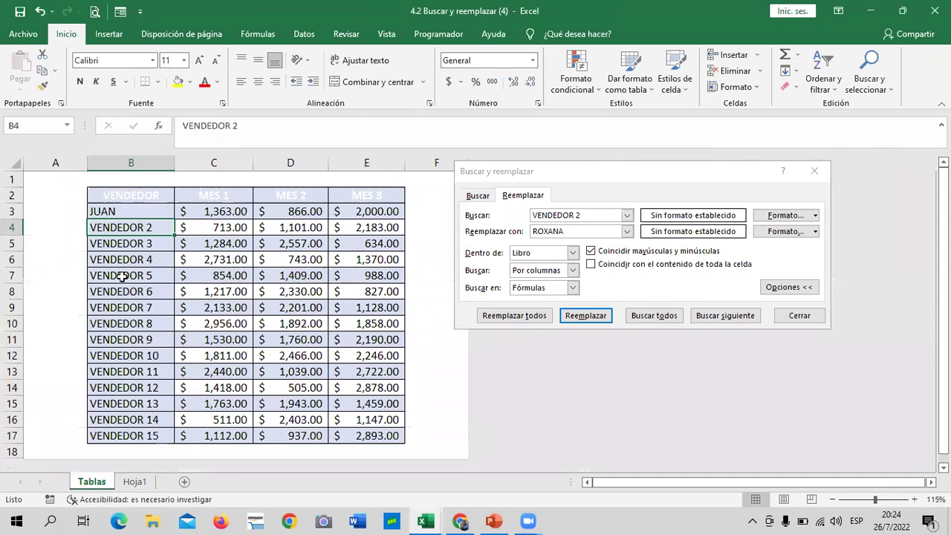
click(133, 481)
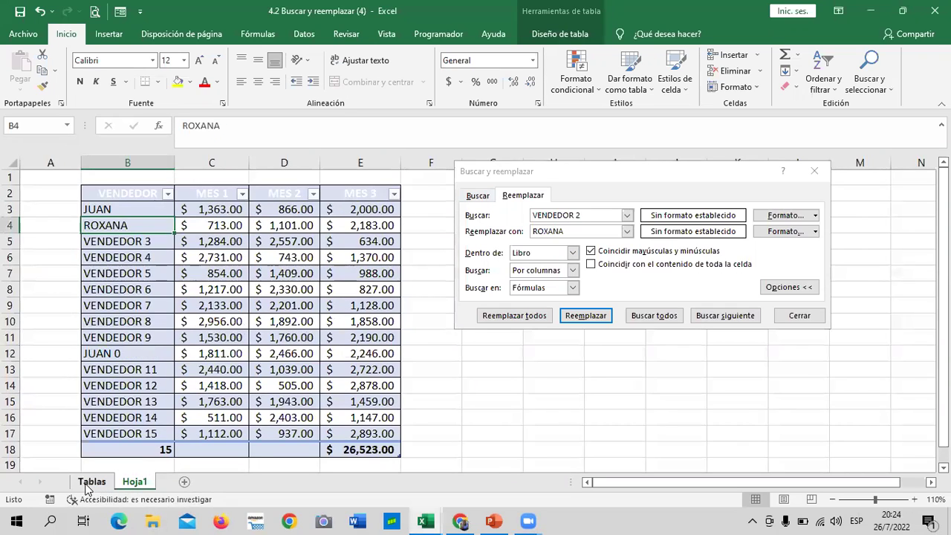
click(89, 481)
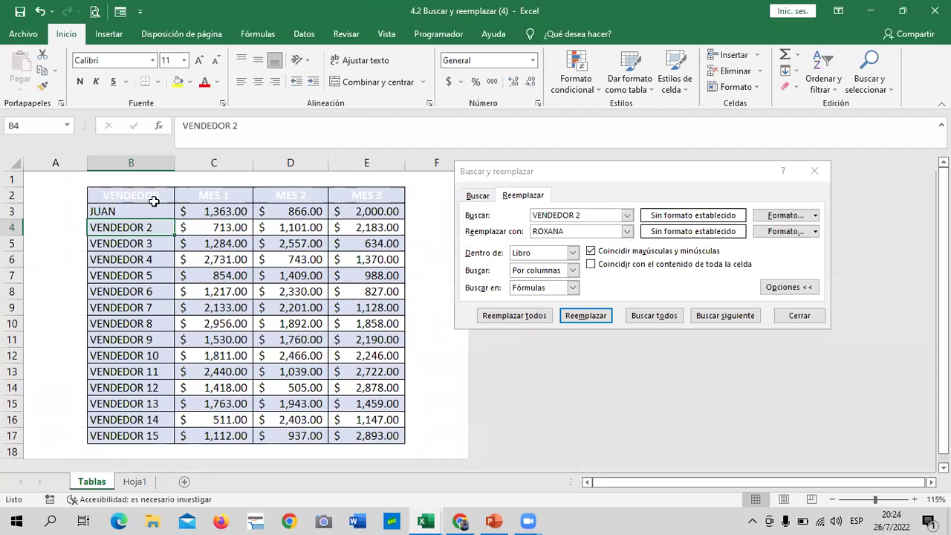
click(583, 316)
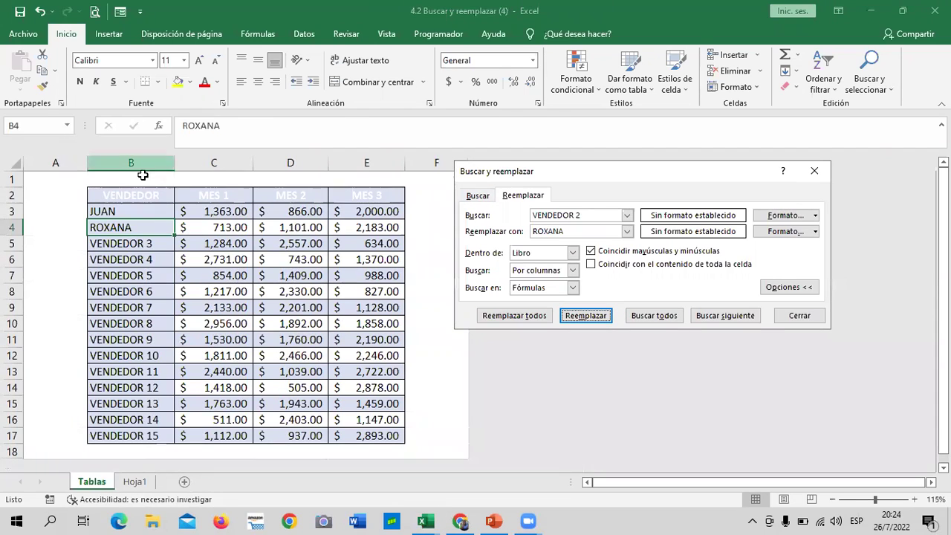
click(134, 482)
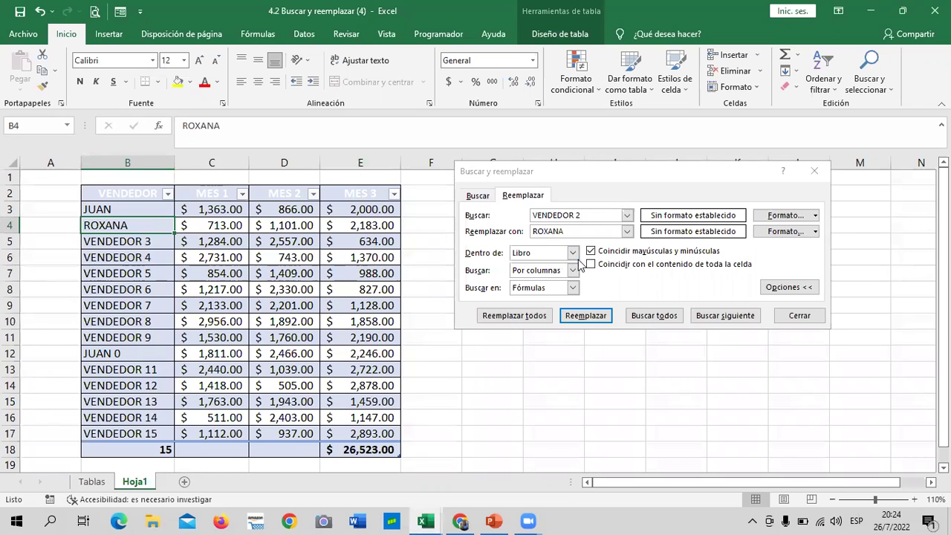
- Search the whole workbook for VENDEDOR 3, with MARCOS as replacement, and list both B5 matches
click(521, 252)
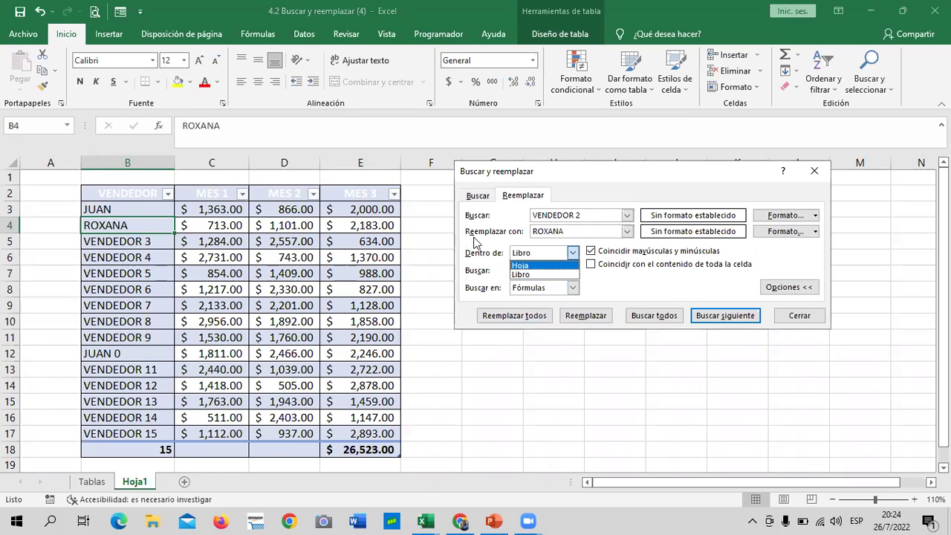
click(520, 274)
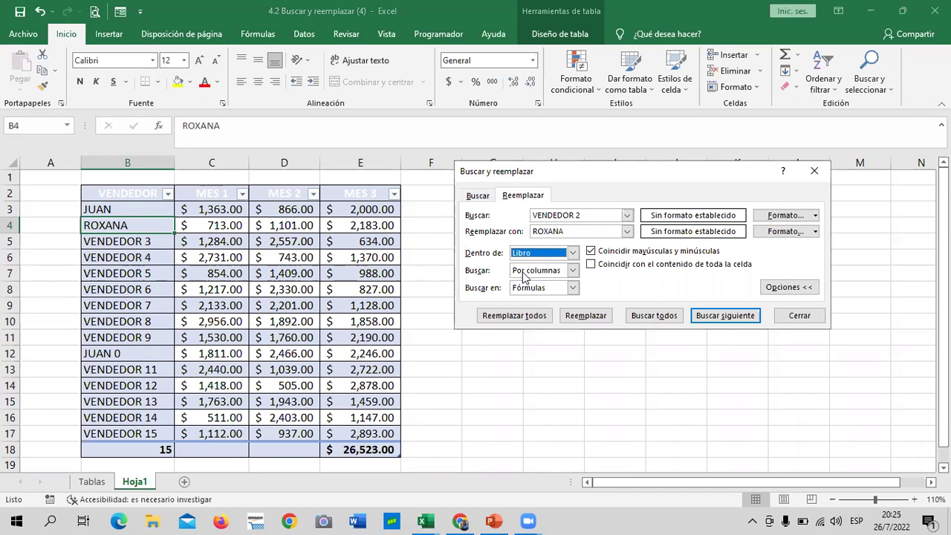
click(590, 215)
text(3)
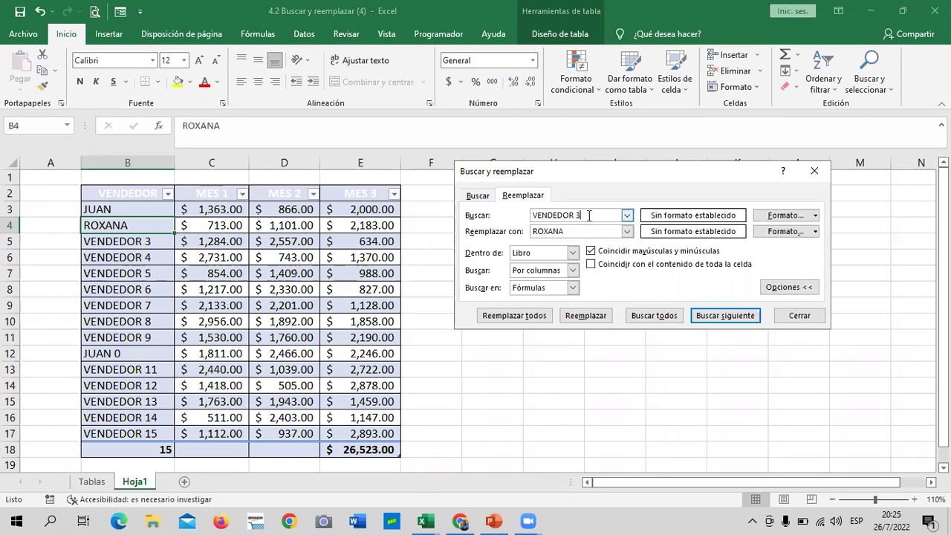
key(BackSpace)
key(BackSpace)
key(BackSpace)
text(MARCOS)
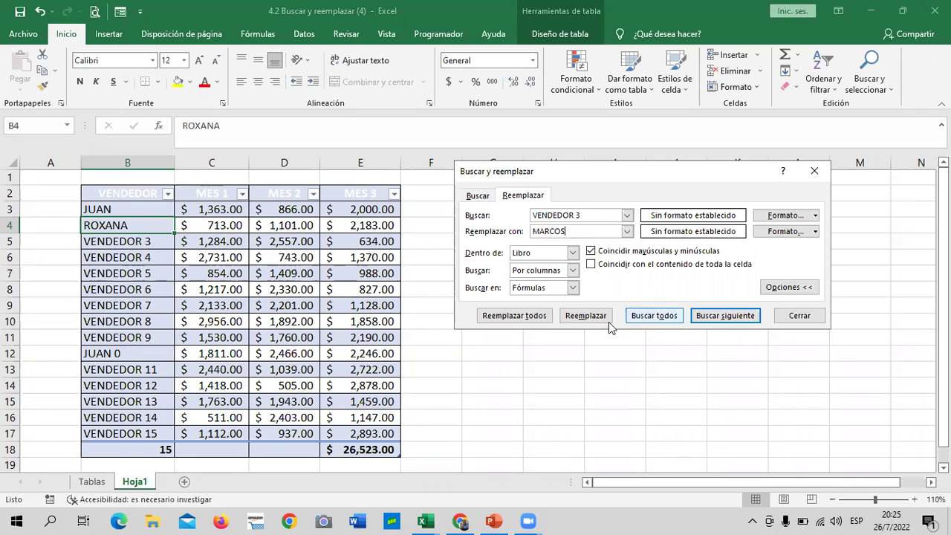
click(587, 316)
click(490, 297)
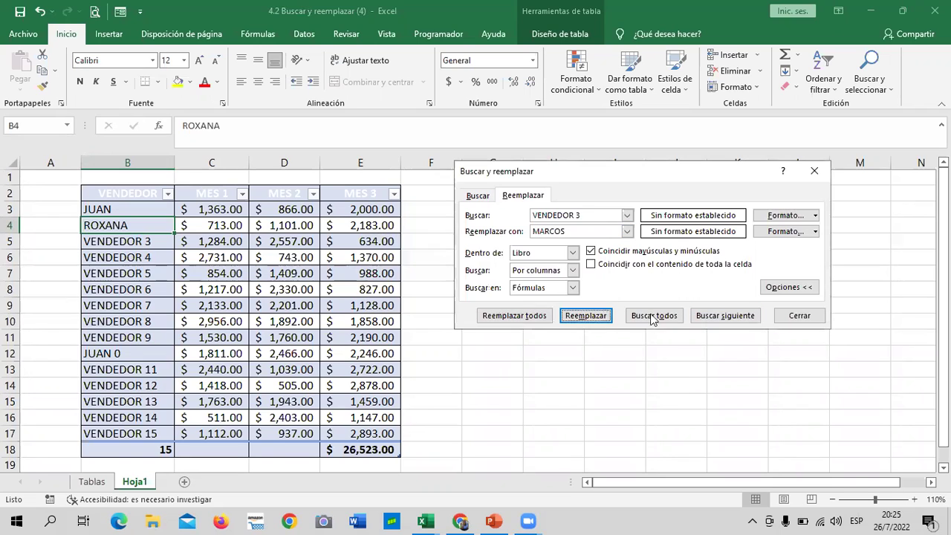
click(648, 316)
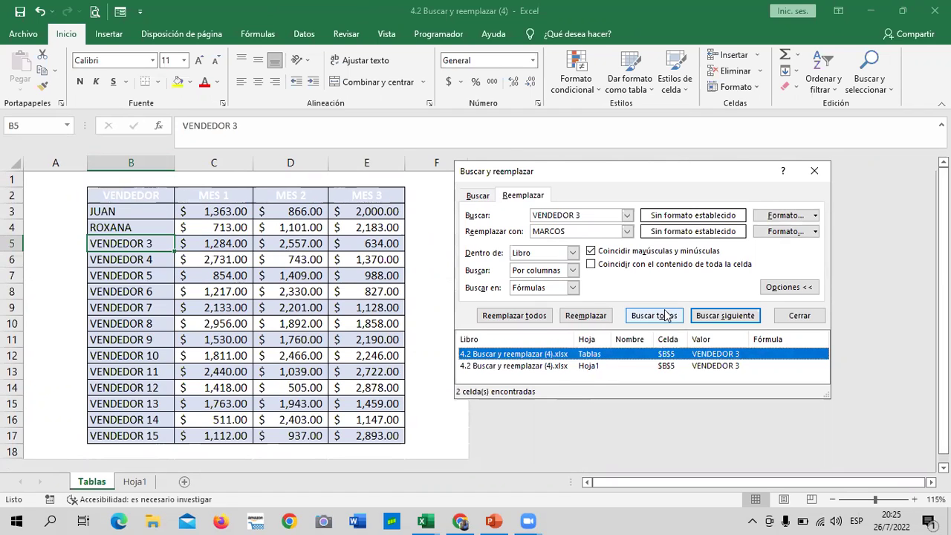
- Replace VENDEDOR 3 with MARCOS in cell B5 on the Tablas sheet
click(587, 316)
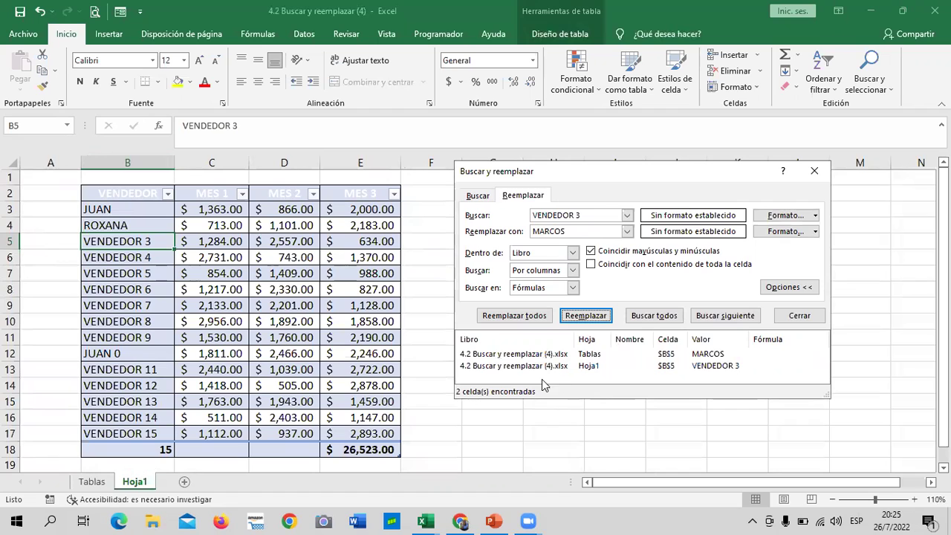
click(513, 354)
click(587, 316)
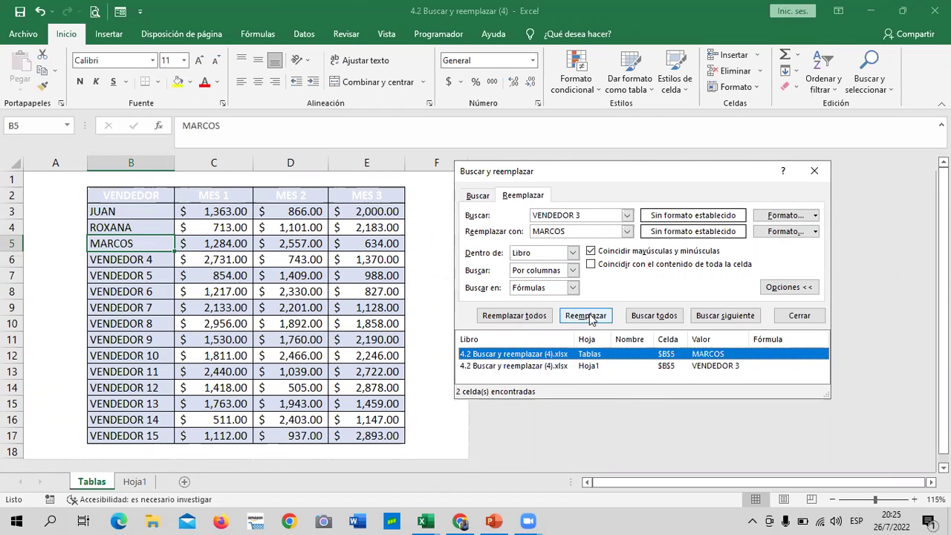
click(488, 299)
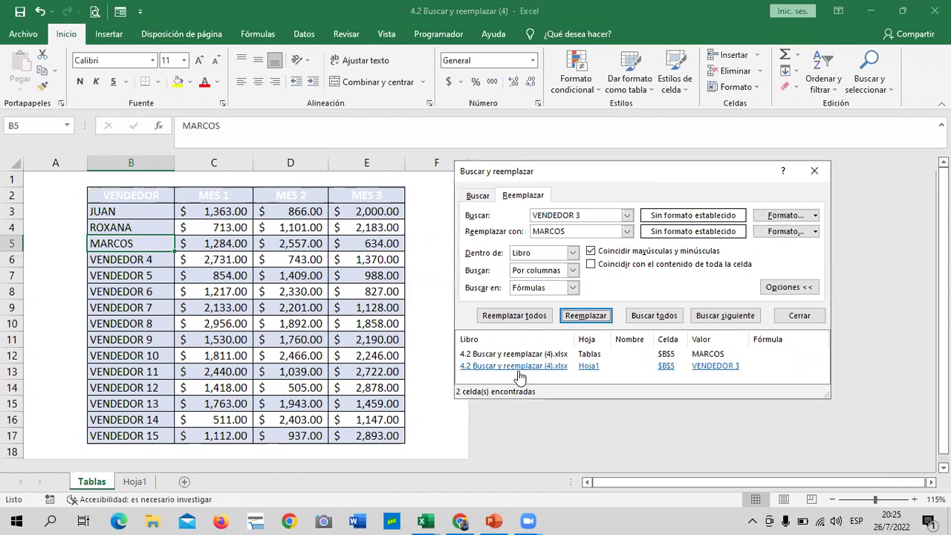
- Replace VENDEDOR 3 with MARCOS in Hoja1 cell B5 and refresh the match list
click(523, 366)
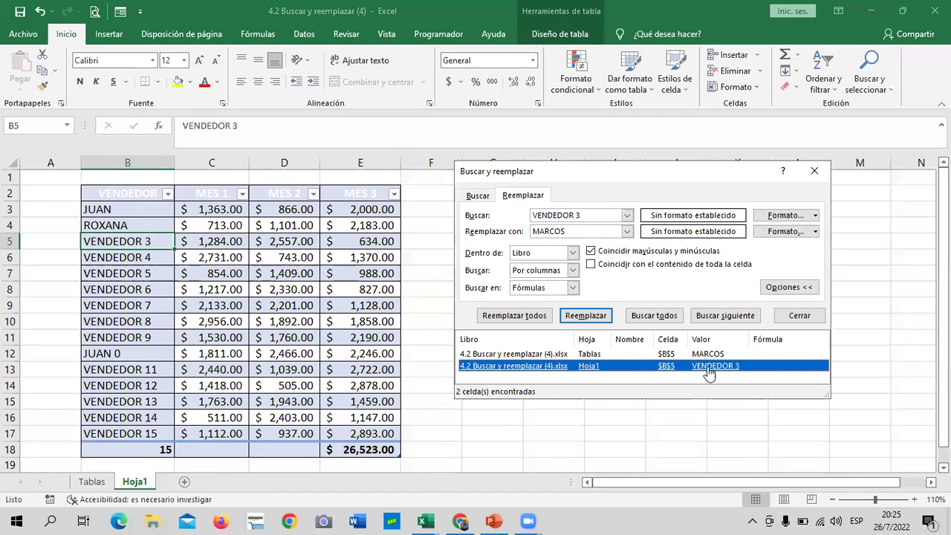
click(593, 318)
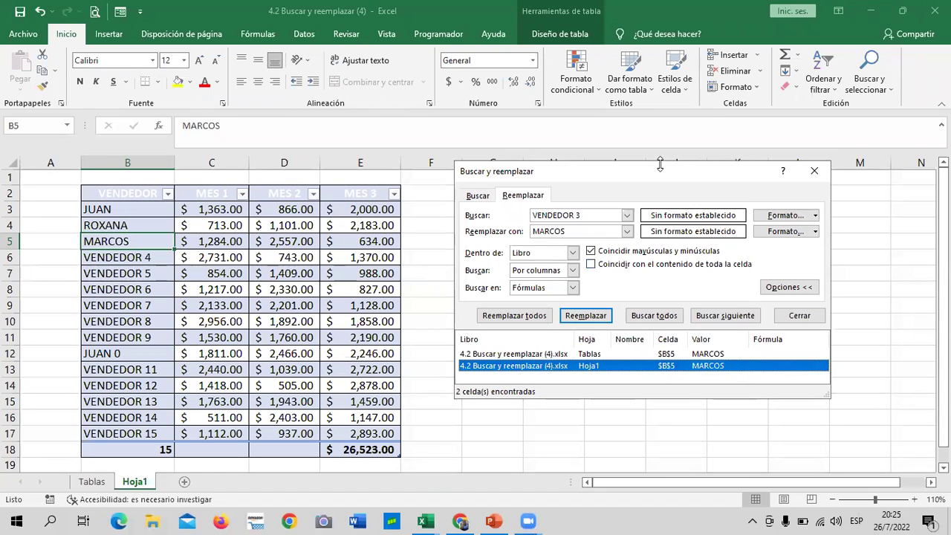
click(618, 340)
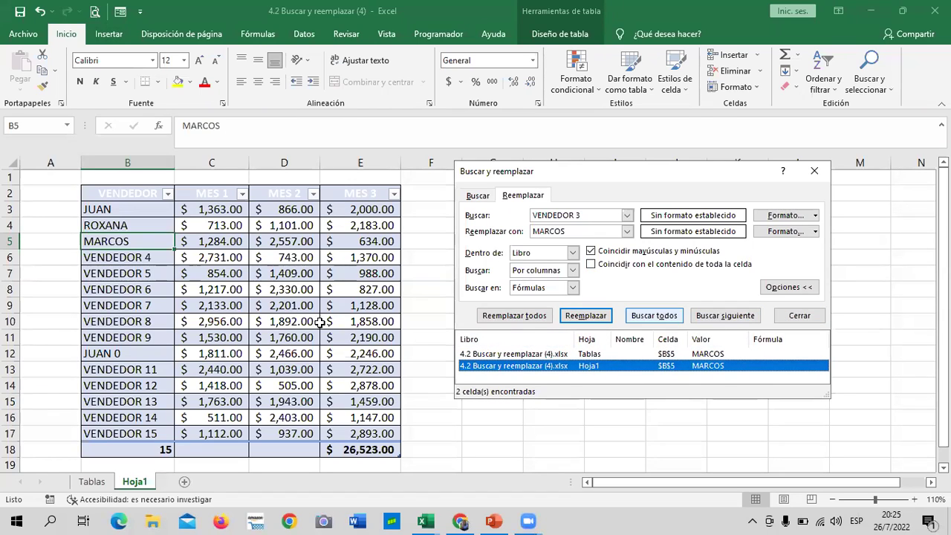
click(96, 482)
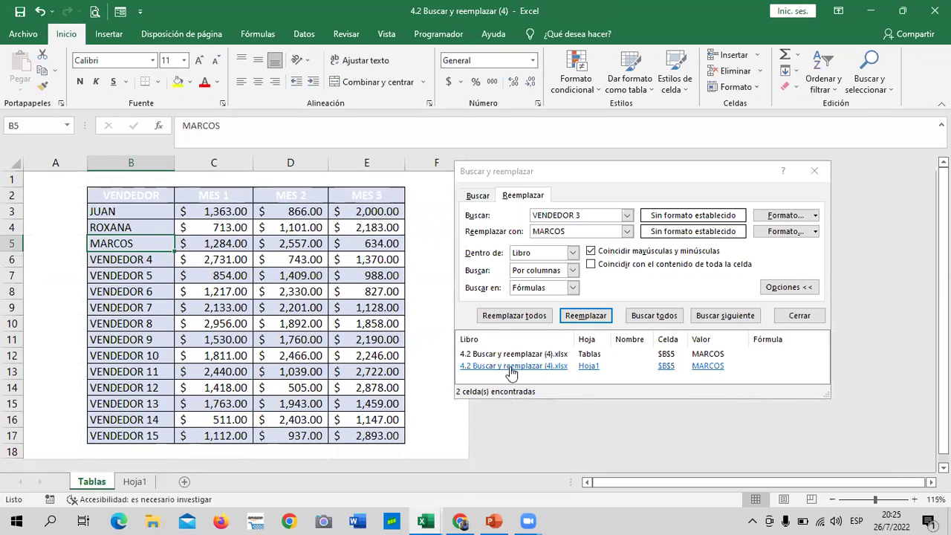
- Search VENDEDOR 4 and replace it with ANTONIO in cell B6 on Tablas and Hoja1
click(593, 216)
text(4)
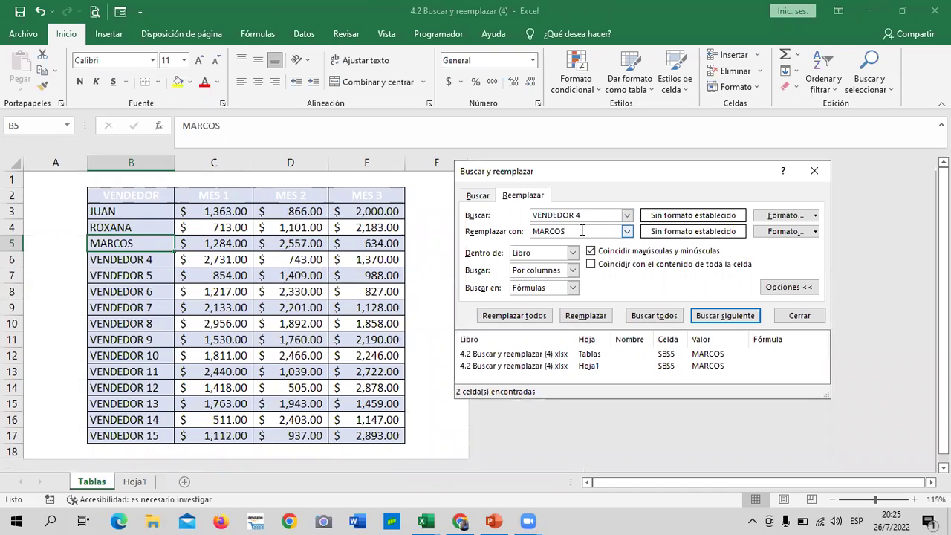
key(BackSpace)
key(BackSpace)
key(BackSpace)
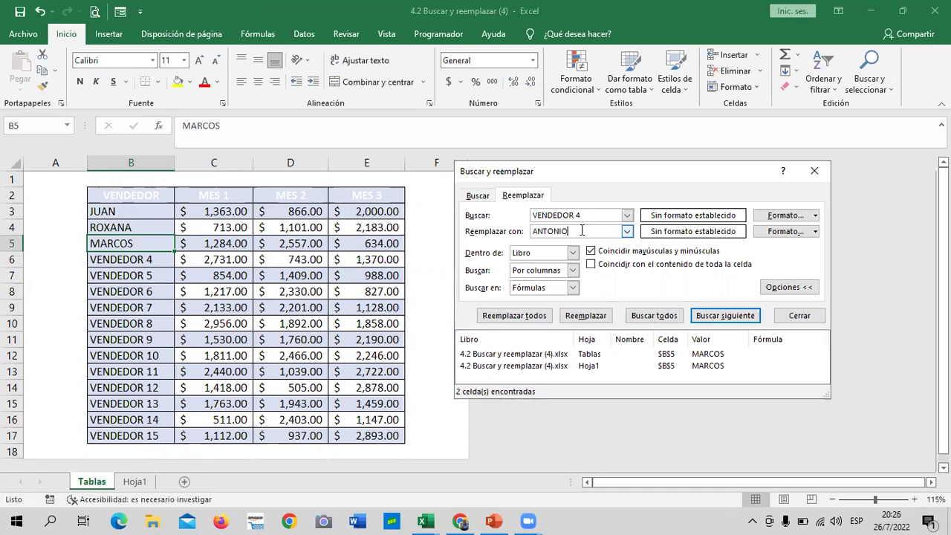
click(693, 317)
click(694, 316)
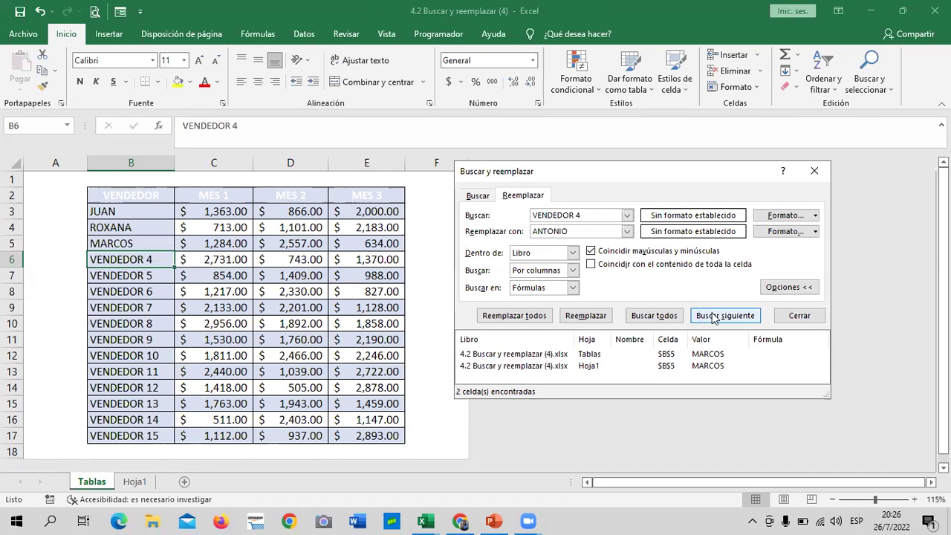
click(713, 318)
click(654, 317)
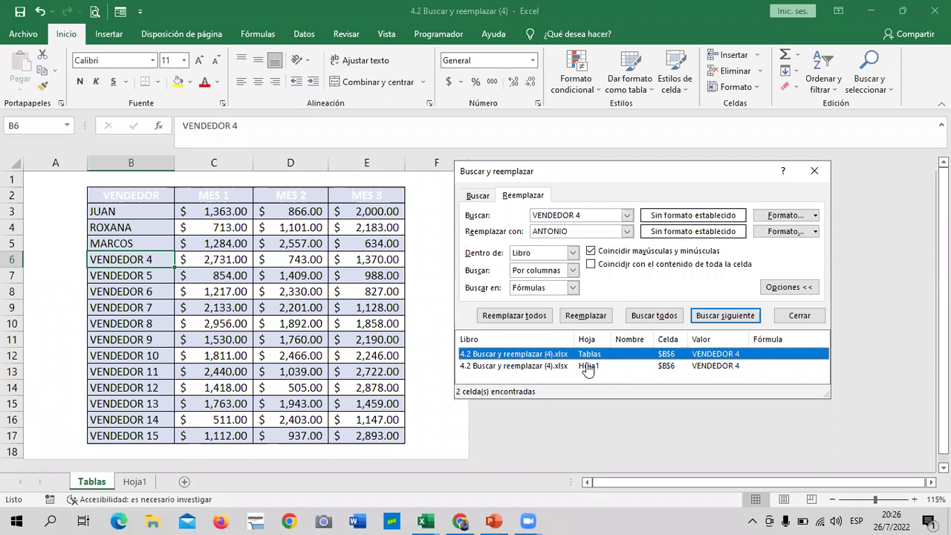
click(586, 315)
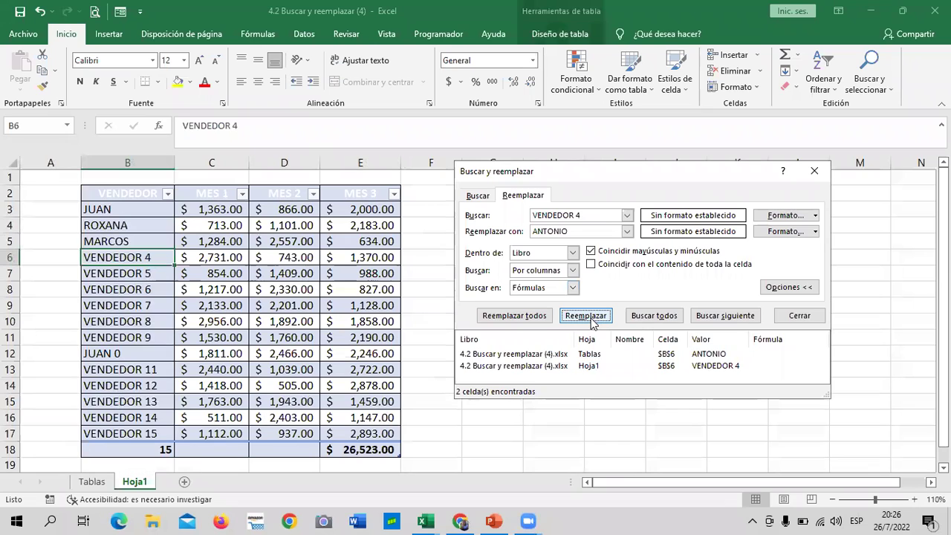
click(593, 317)
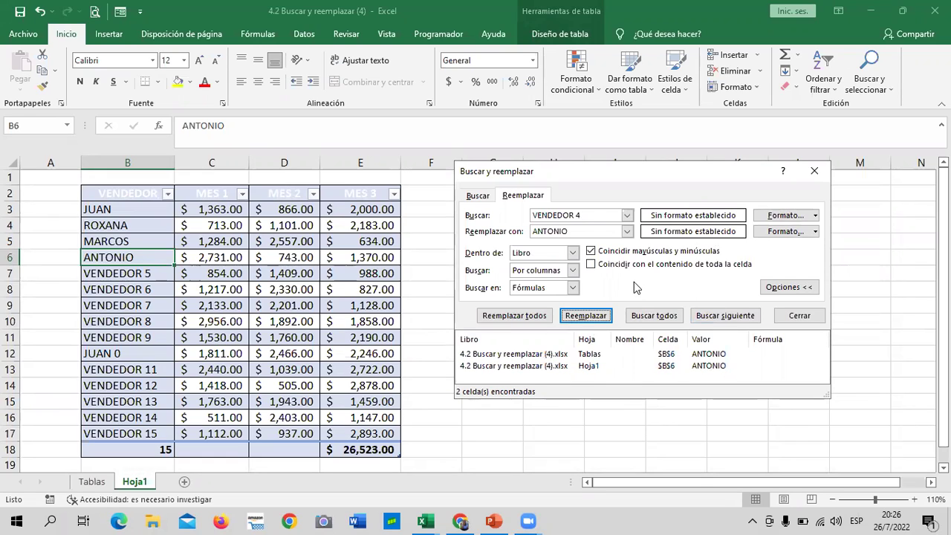
- Replace JUAN 0 with LUIS in cell B12 on Hoja1
click(589, 214)
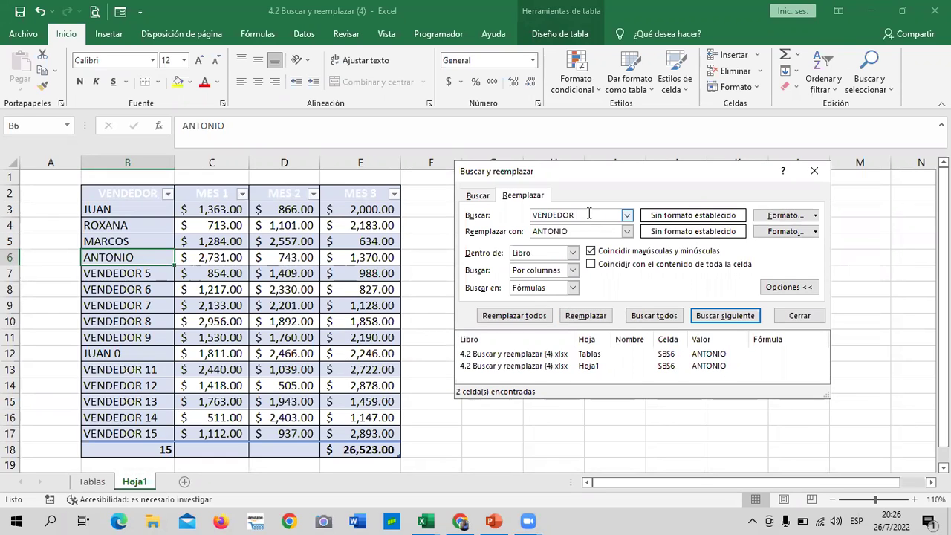
text(0)
click(586, 231)
key(BackSpace)
key(BackSpace)
key(BackSpace)
key(BackSpace)
key(BackSpace)
key(BackSpace)
text(LUIS)
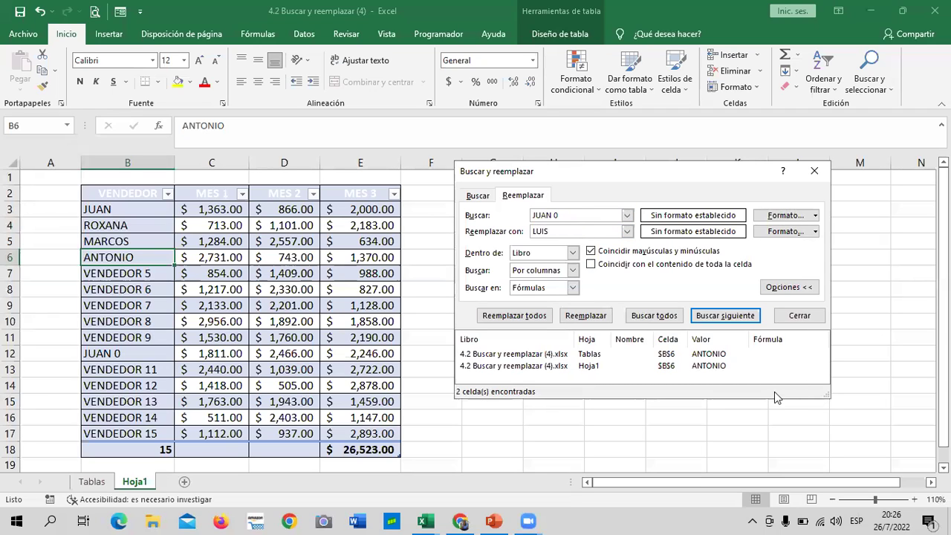
click(740, 318)
click(669, 318)
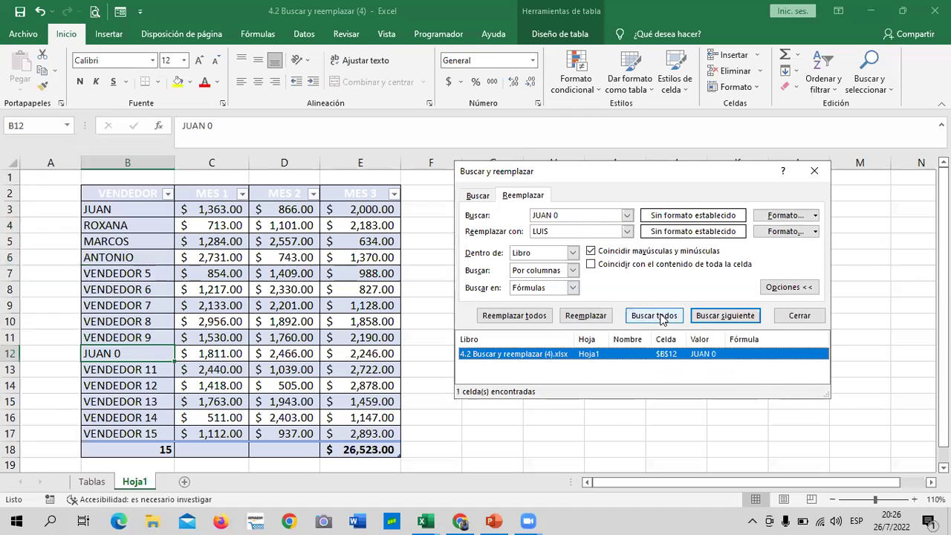
click(584, 316)
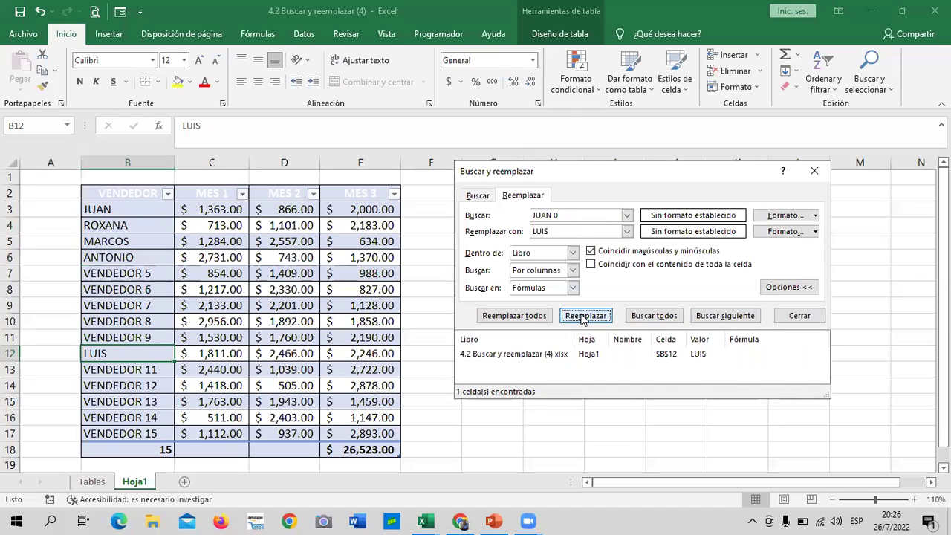
- On Tablas, search VENDEDOR 10 and replace it with LUIS in cell B12
click(92, 483)
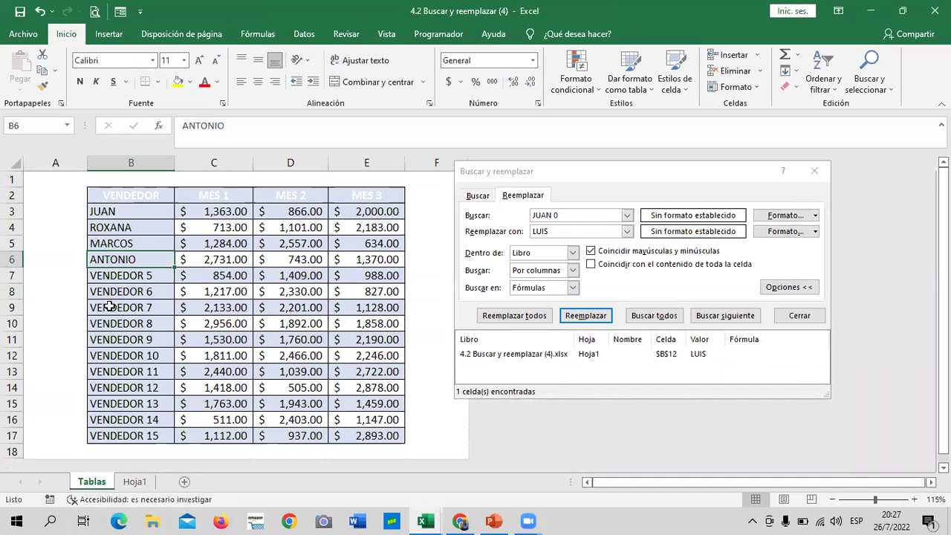
click(569, 216)
key(BackSpace)
key(BackSpace)
key(BackSpace)
key(BackSpace)
key(BackSpace)
text(VENDEDOR)
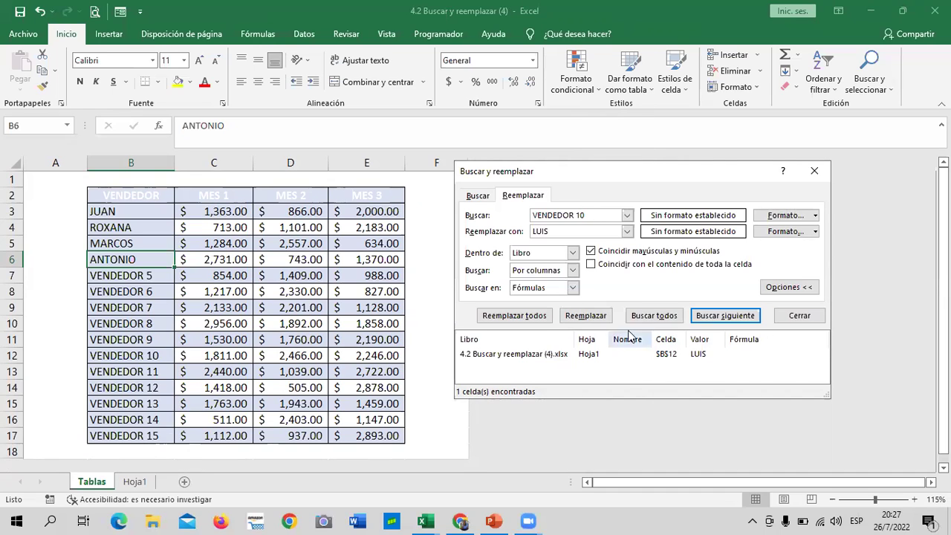
click(600, 325)
click(592, 320)
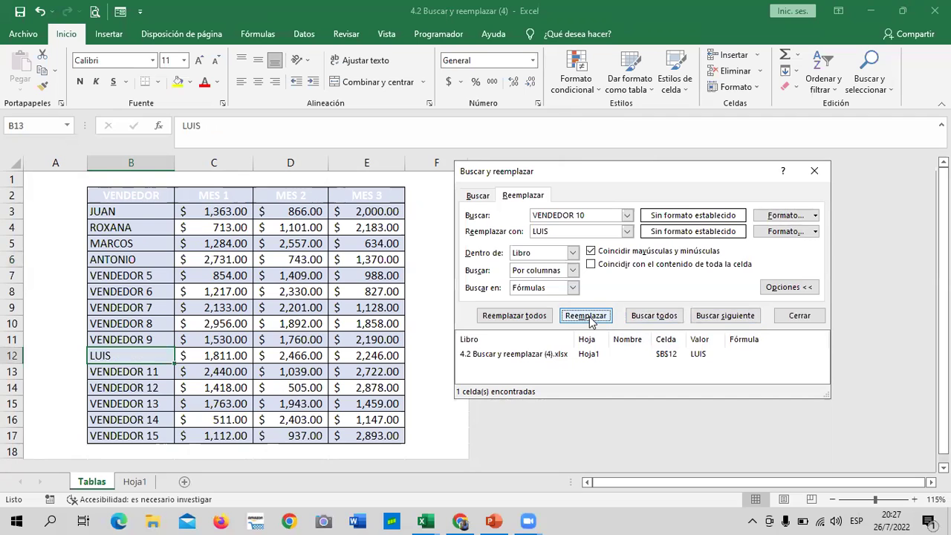
- Compare row 12 on both sheets and trim the search text toward VENDEDOR 5
click(136, 482)
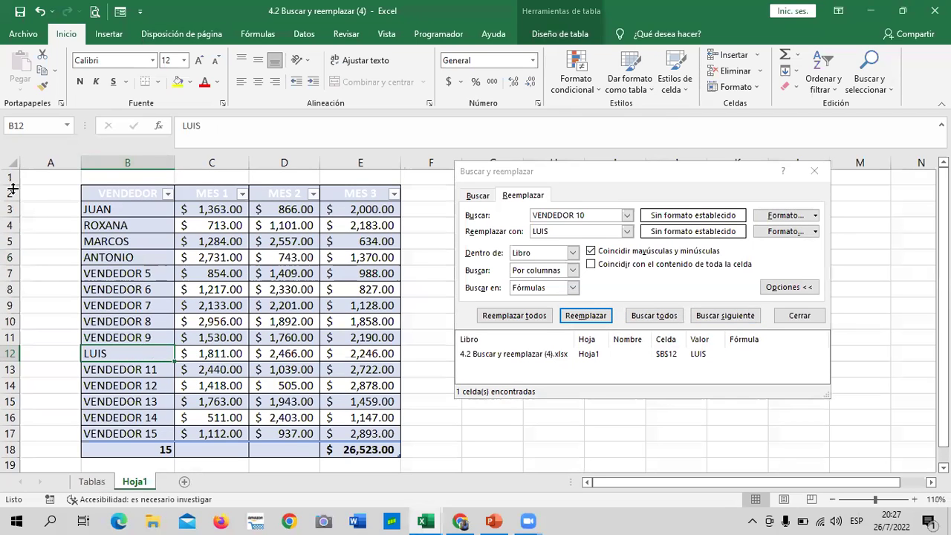
click(92, 482)
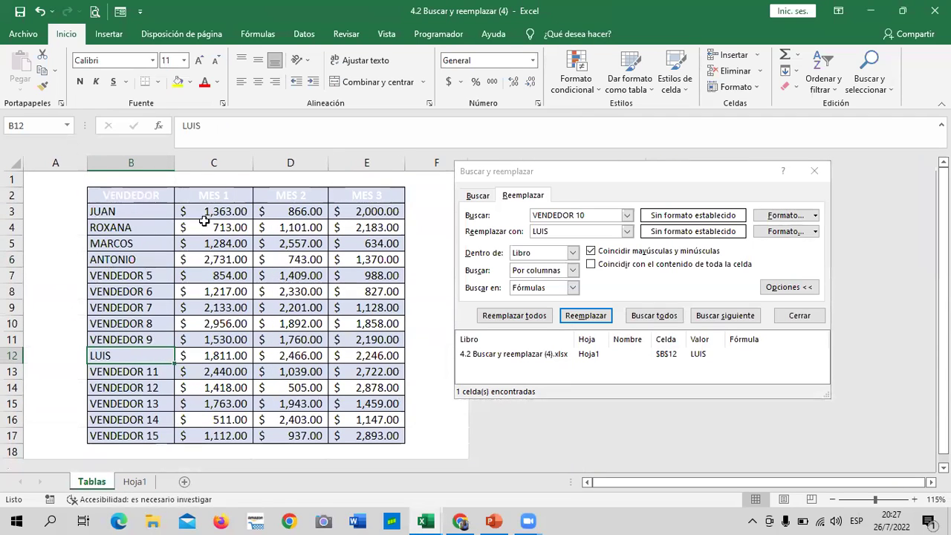
click(134, 482)
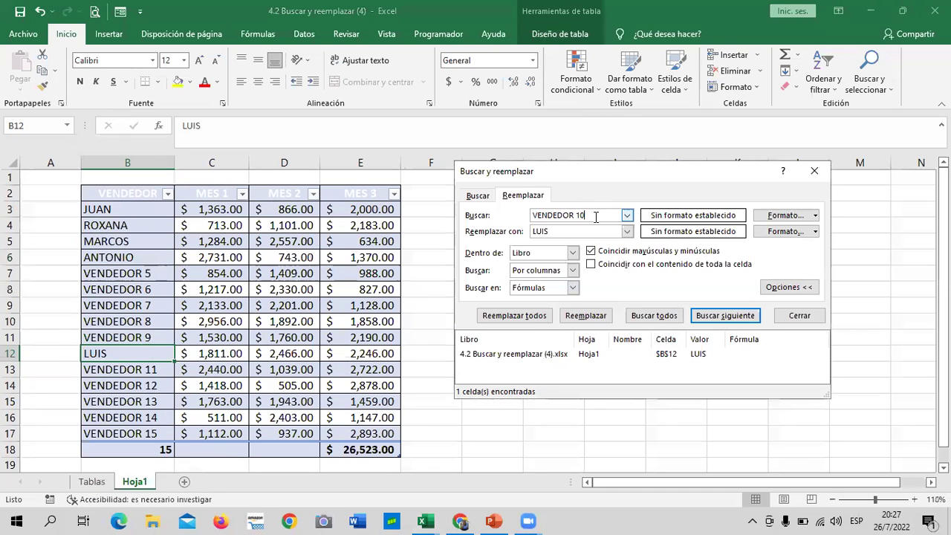
key(BackSpace)
key(BackSpace)
key(BackSpace)
key(BackSpace)
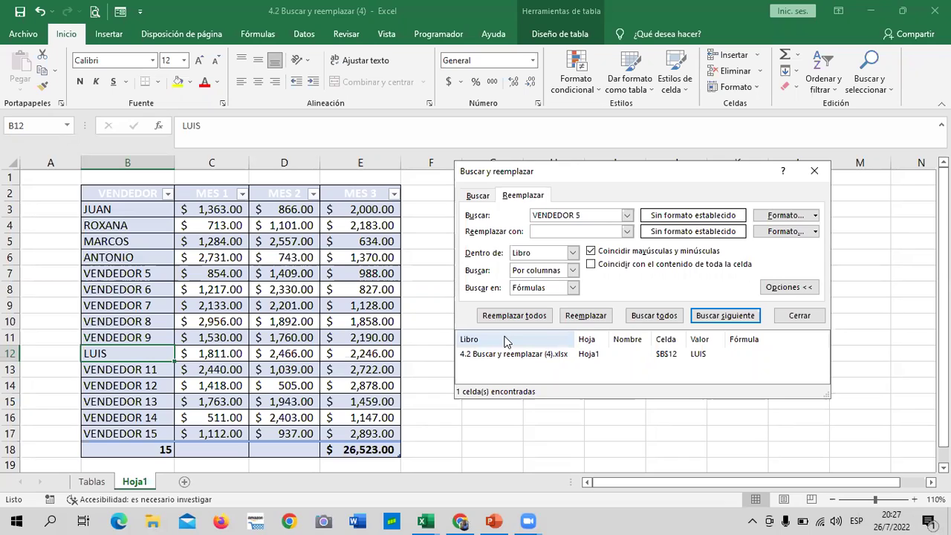
click(591, 228)
- Replace VENDEDOR 5 with CARLOS in cell B7 on Tablas and Hoja1
text(CARLOS)
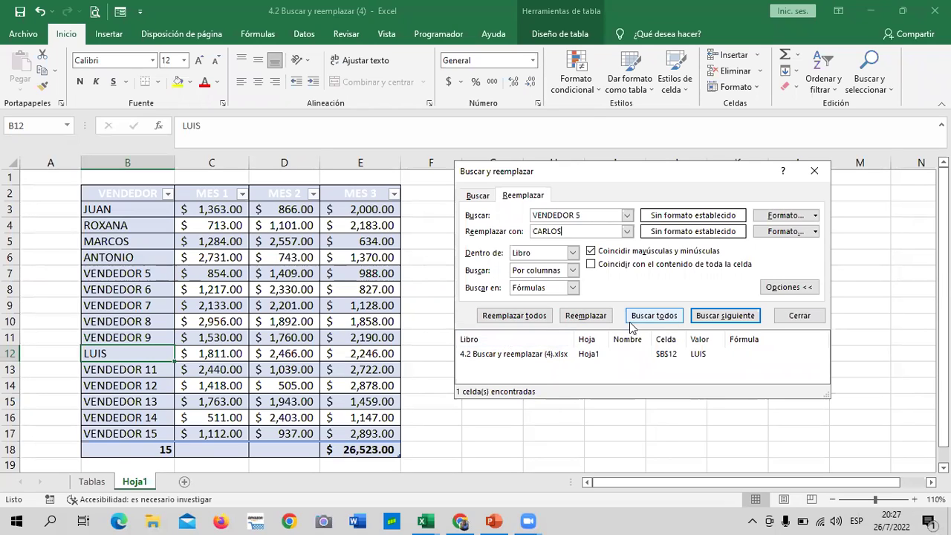
click(713, 318)
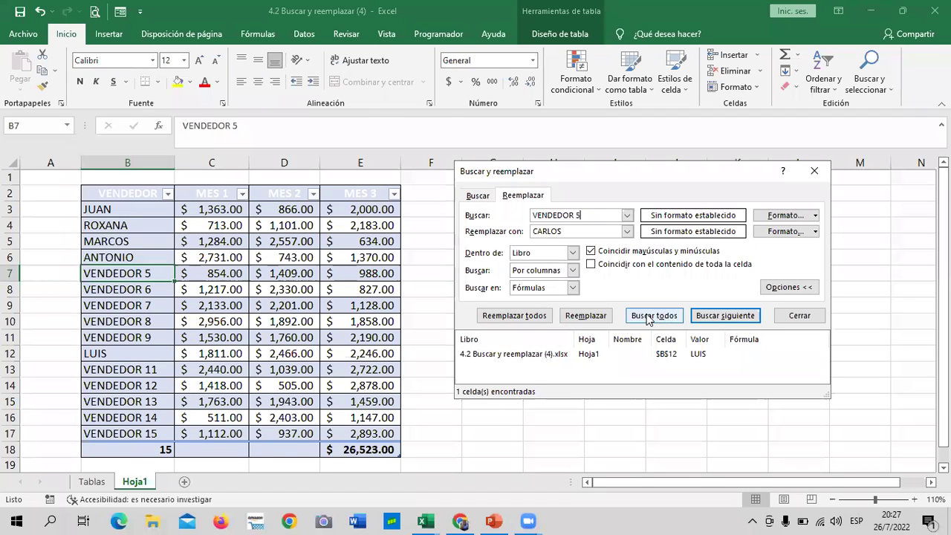
click(654, 315)
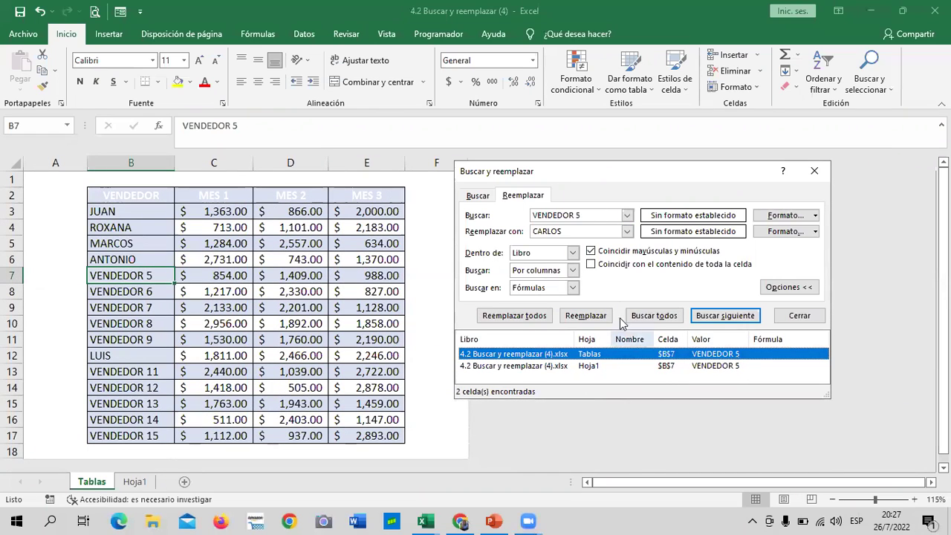
click(585, 315)
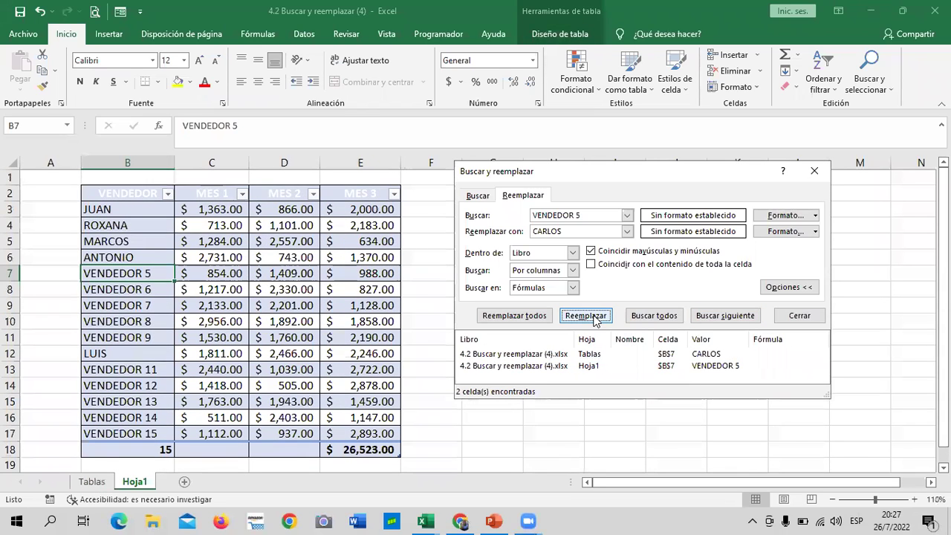
click(592, 318)
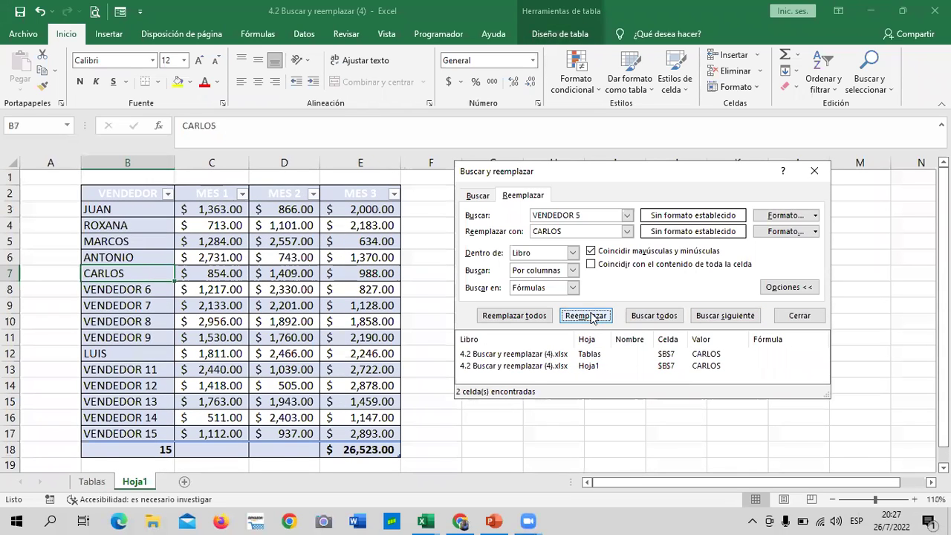
- Check CARLOS on both sheets and clear the VENDEDOR 5 search term
click(101, 481)
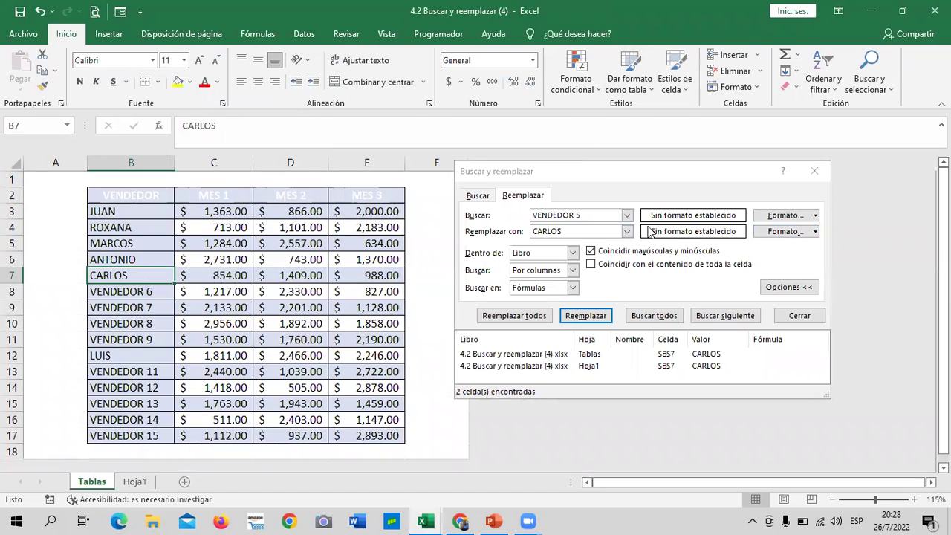
drag(642, 168, 653, 153)
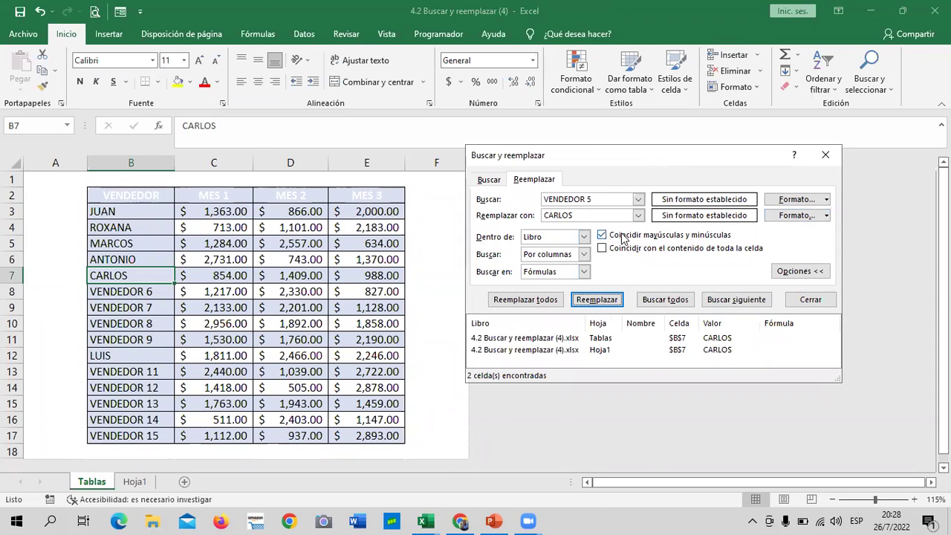
click(602, 198)
key(BackSpace)
key(BackSpace)
key(BackSpace)
key(BackSpace)
key(BackSpace)
key(BackSpace)
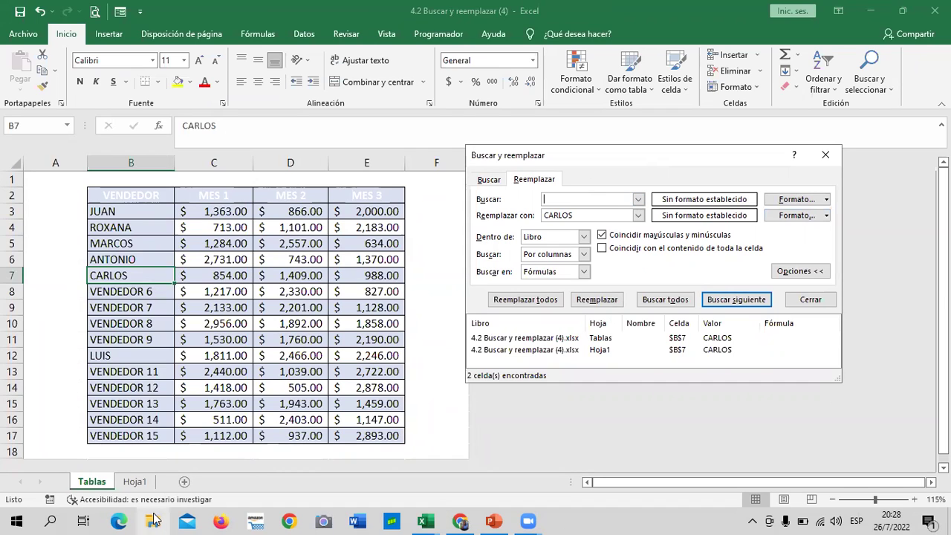
click(135, 481)
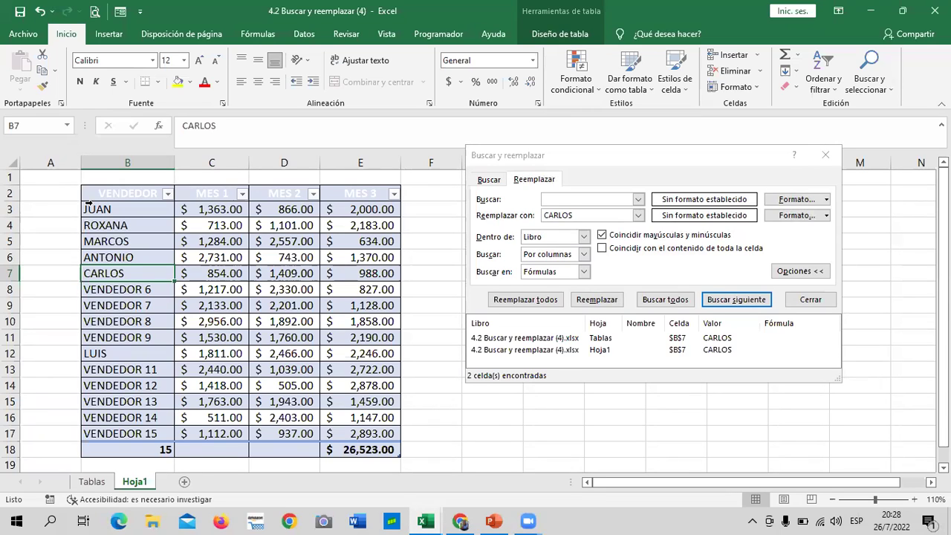
click(92, 482)
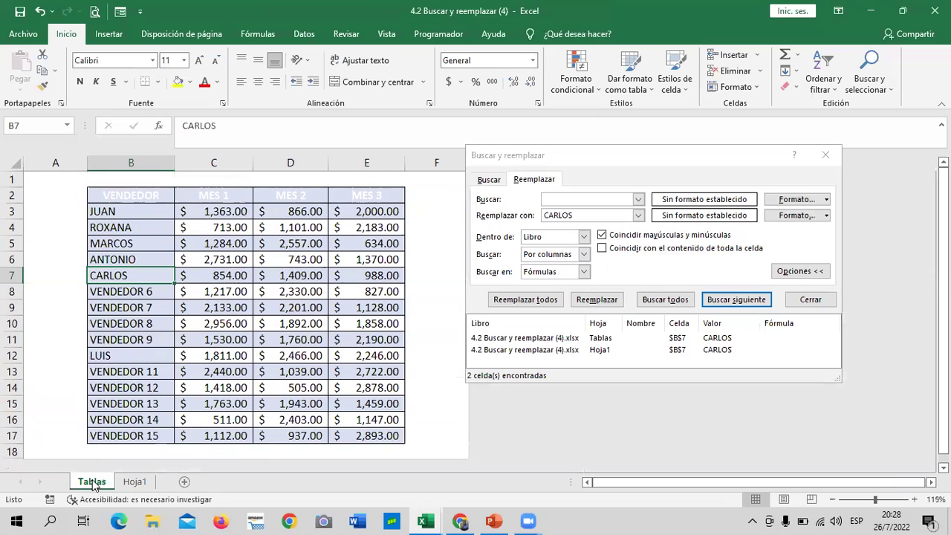
click(134, 483)
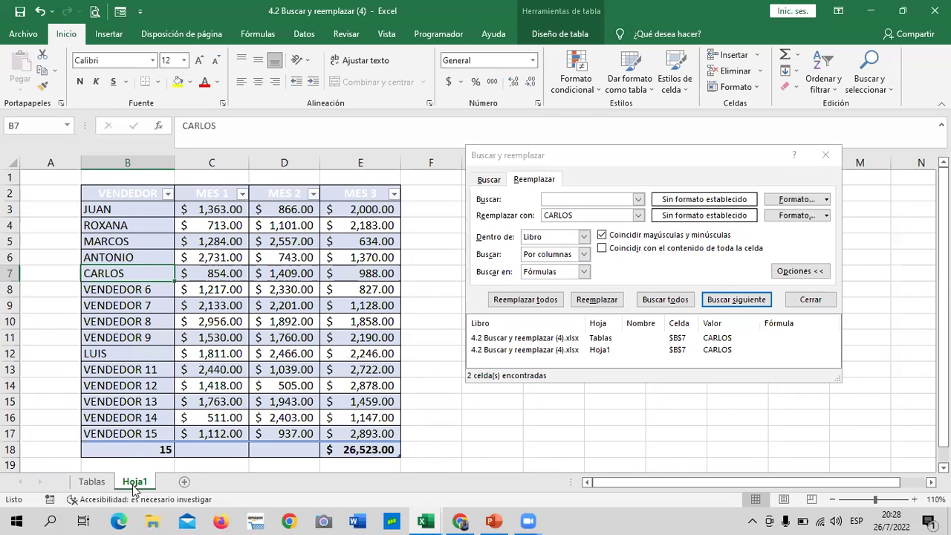
- Set the search to 2000 with replacement 2500 and list the matching cells
click(587, 202)
text(2000)
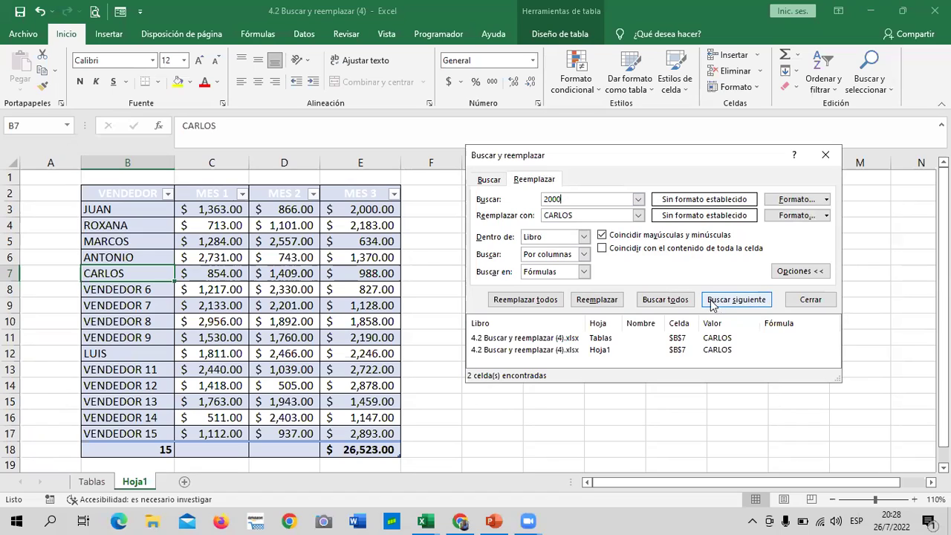
click(579, 215)
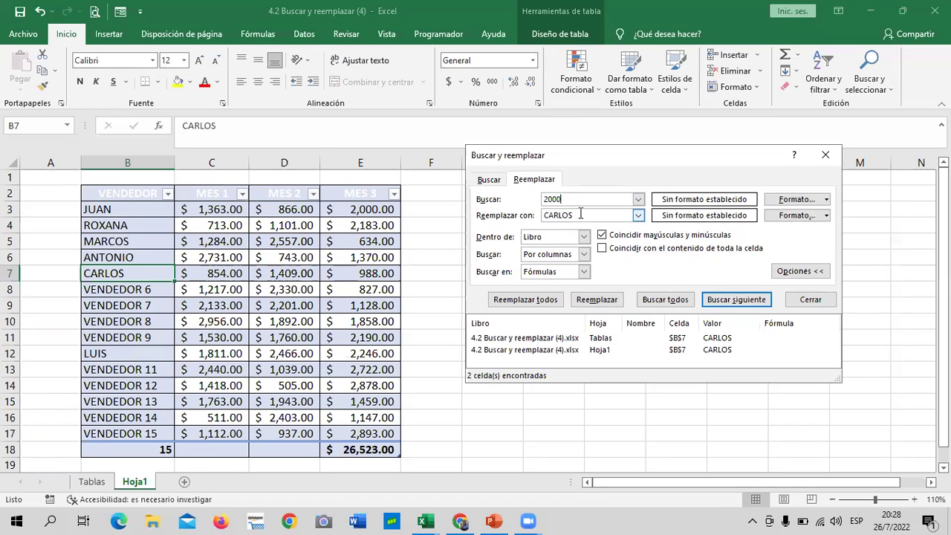
key(BackSpace)
key(BackSpace)
key(BackSpace)
key(BackSpace)
key(BackSpace)
key(BackSpace)
click(609, 304)
click(481, 299)
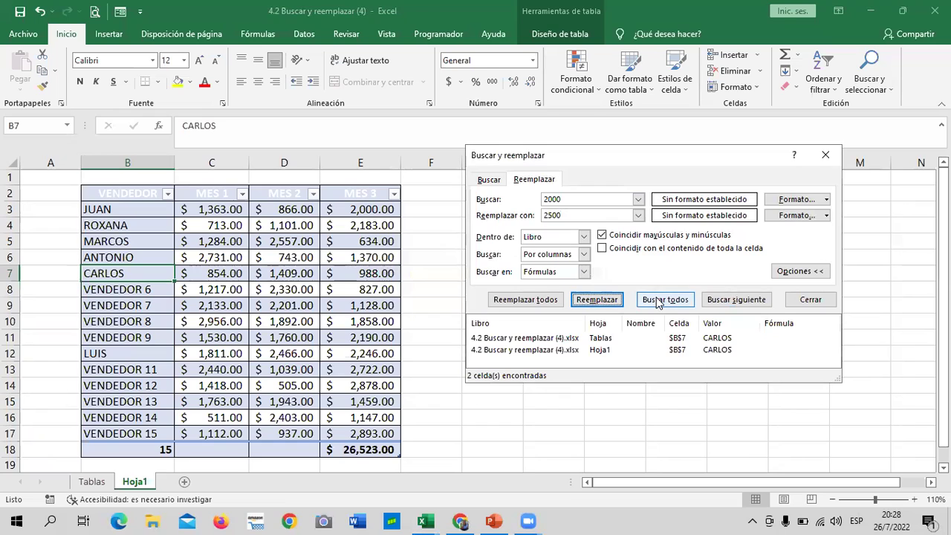
click(657, 301)
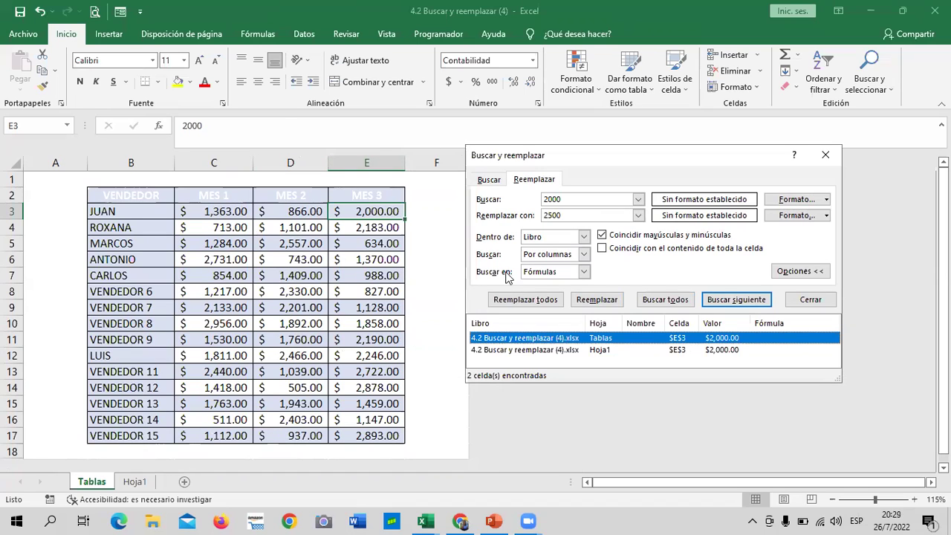
click(643, 301)
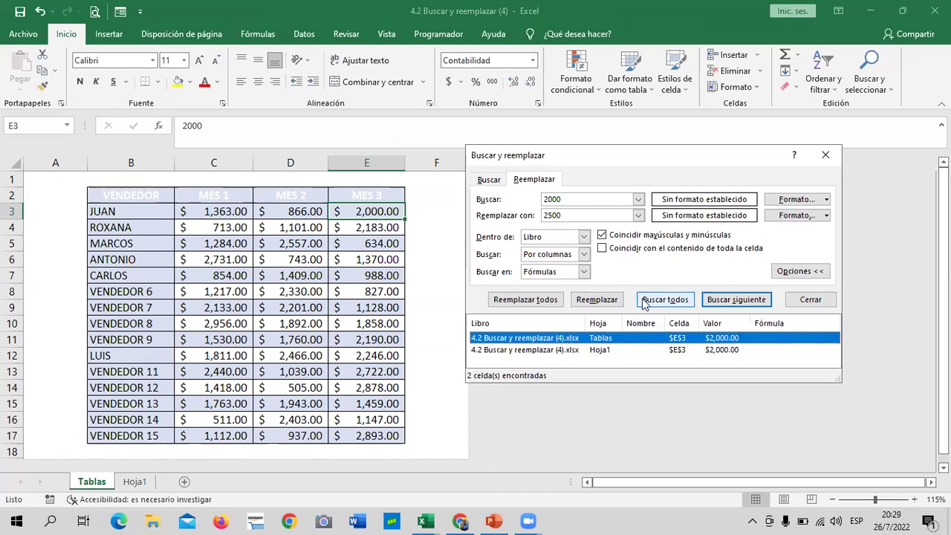
- Replace 2000 with 2500 in E3 on Tablas and Hoja1, then clear the search term
click(599, 300)
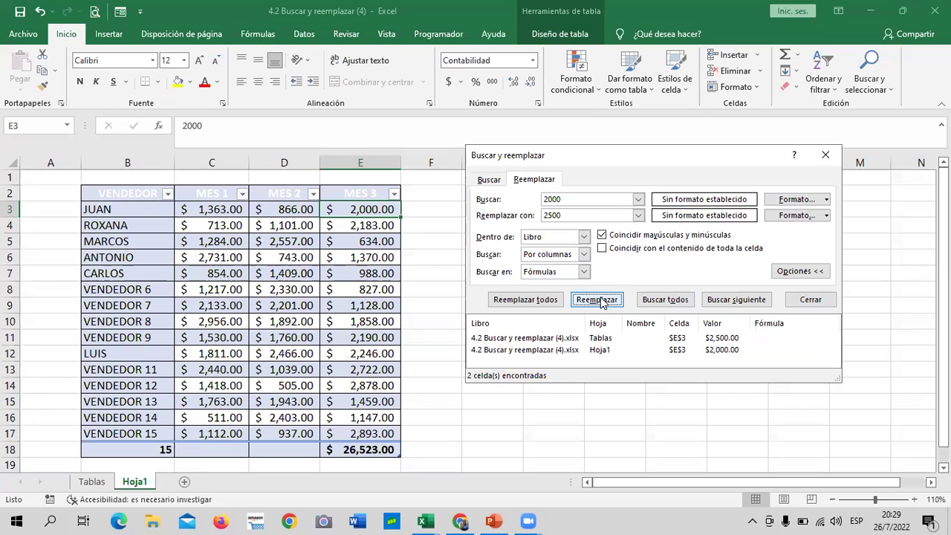
click(602, 301)
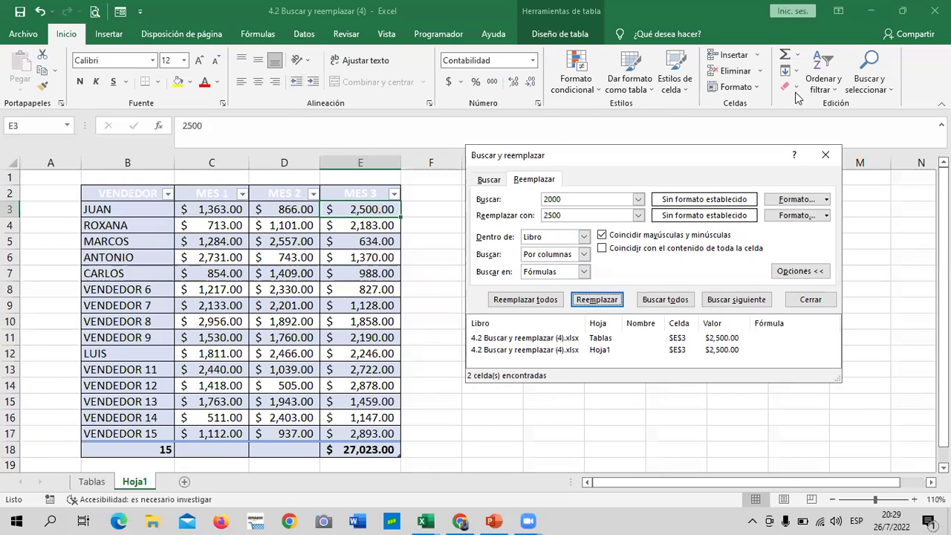
click(614, 199)
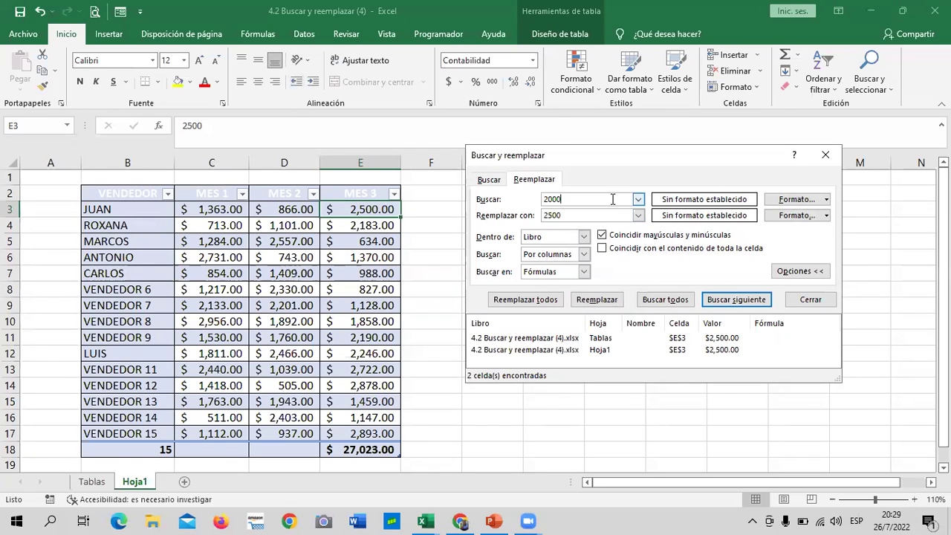
key(BackSpace)
key(BackSpace)
key(BackSpace)
- Inspect the 713.00 value in cell C4 without changing it
click(204, 226)
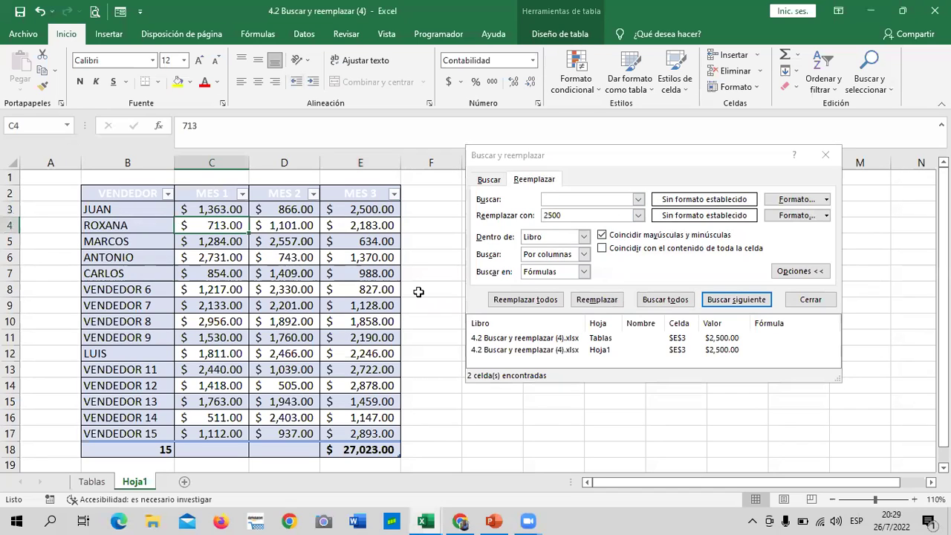
key(F2)
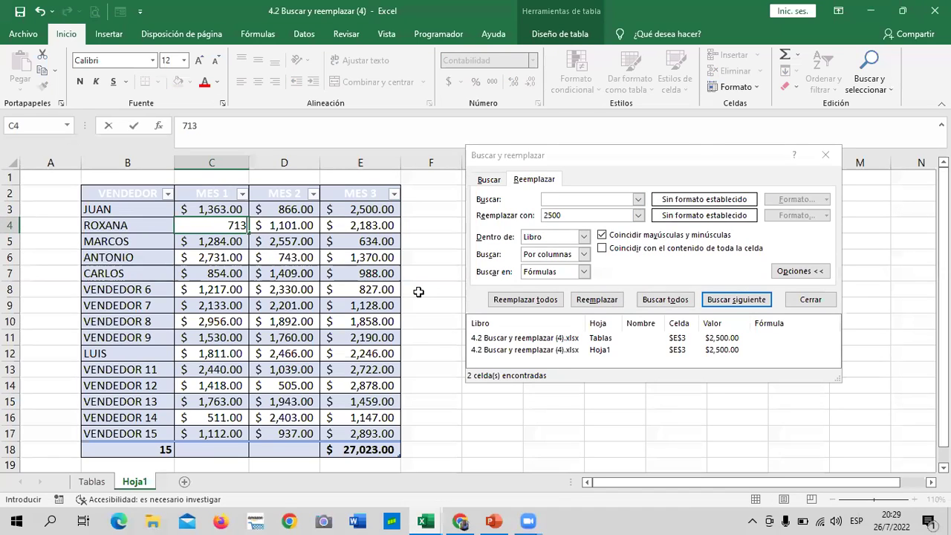
click(582, 200)
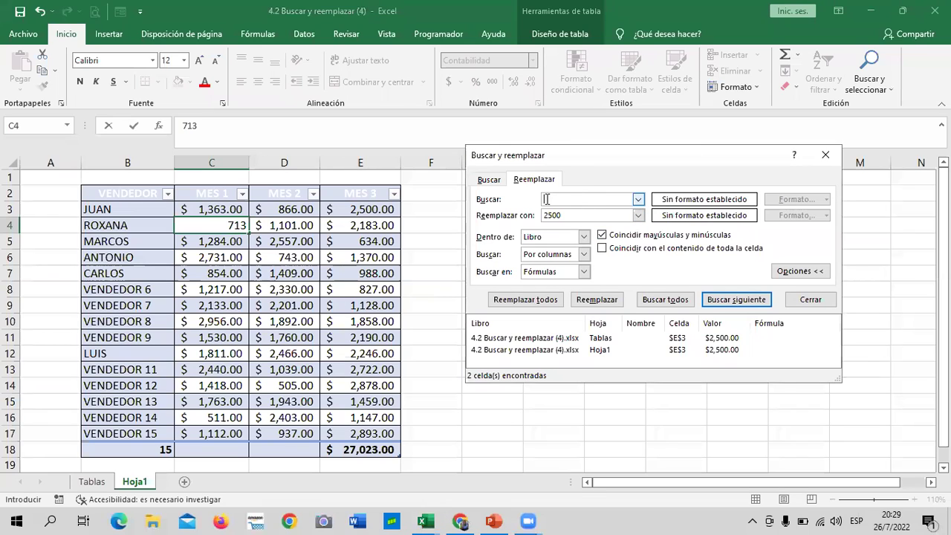
click(437, 245)
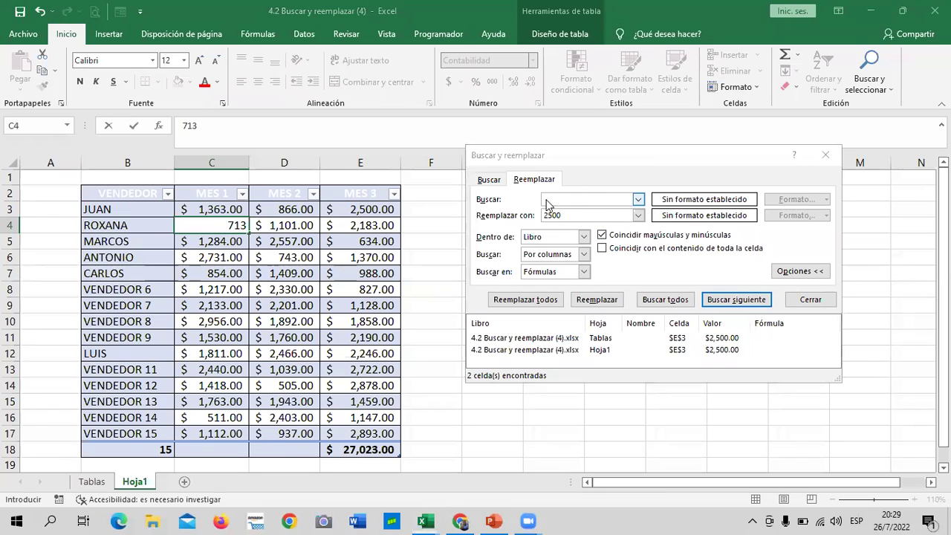
- Search 713 with replacement 915, list matches, and replace C4 on Tablas and Hoja1
click(606, 198)
text(713)
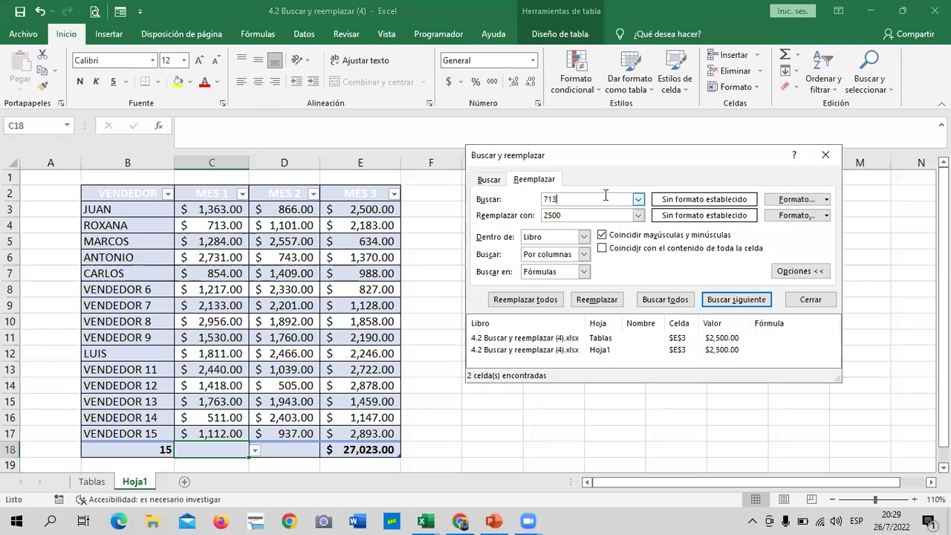
click(590, 211)
key(BackSpace)
key(BackSpace)
key(BackSpace)
text(915)
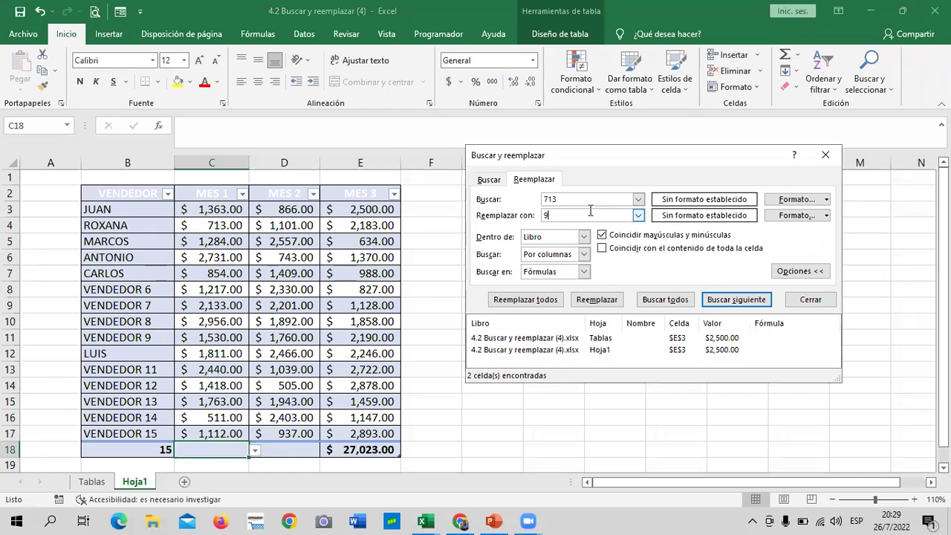
click(660, 299)
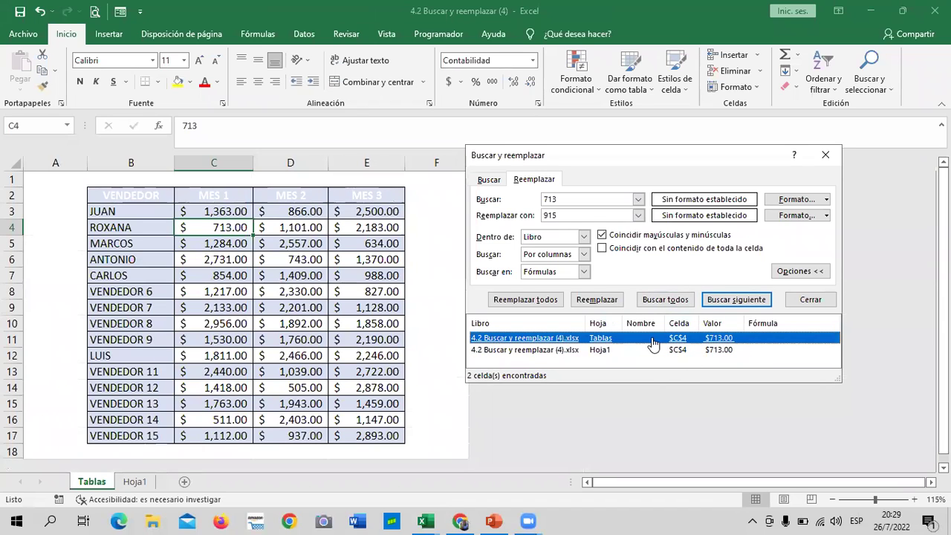
click(606, 300)
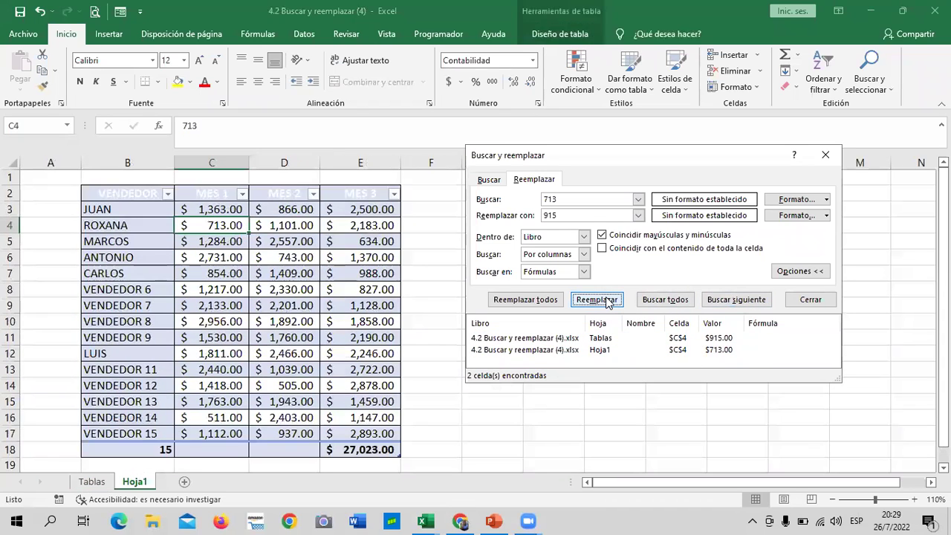
click(606, 299)
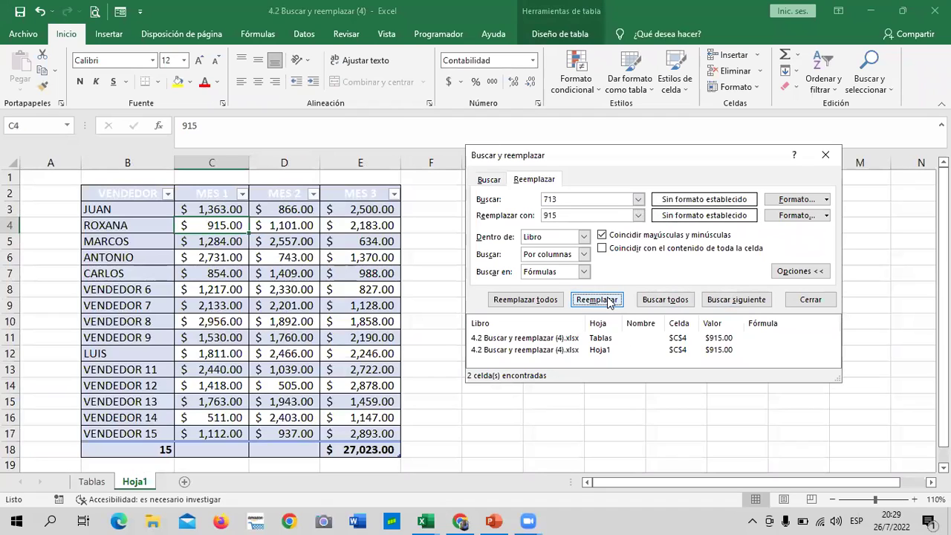
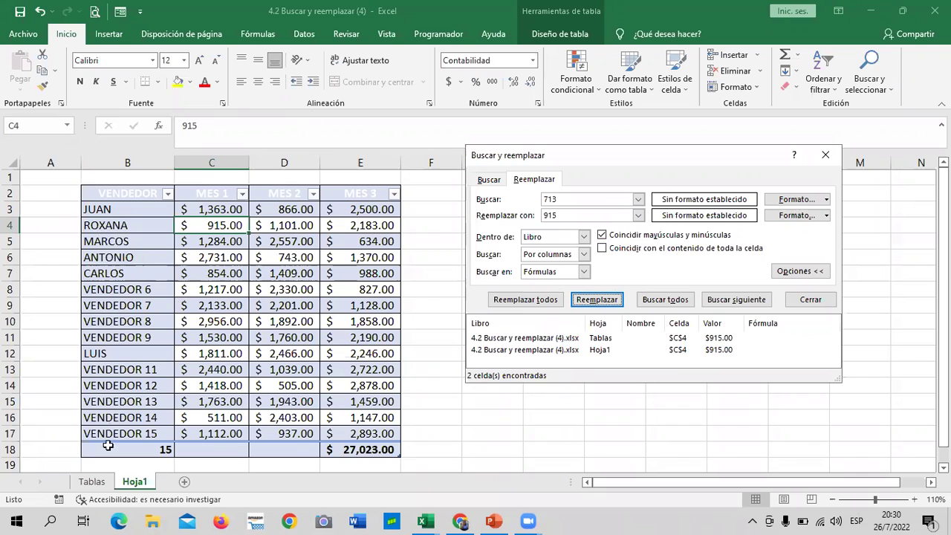
- Check the Tablas and Hoja1 sheets, then move aside and close the Buscar y reemplazar dialog
click(107, 483)
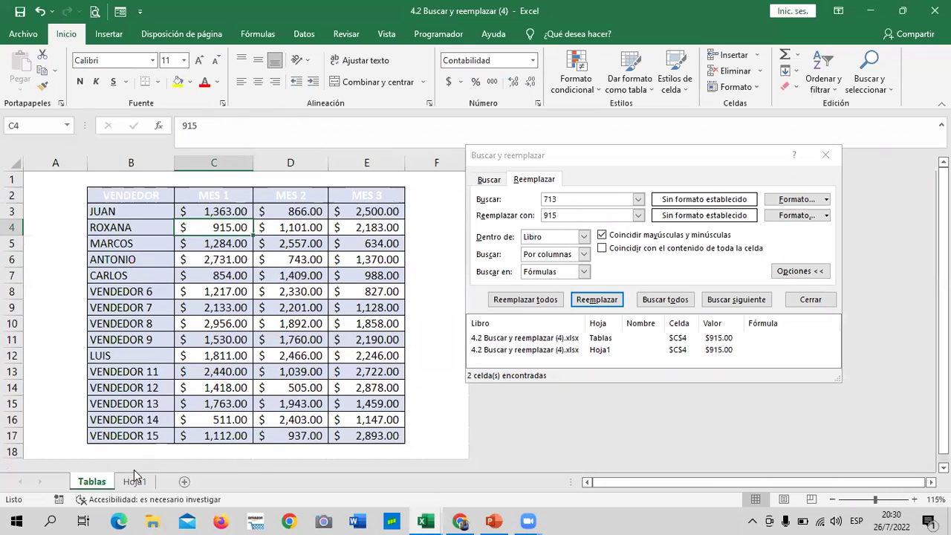
click(132, 482)
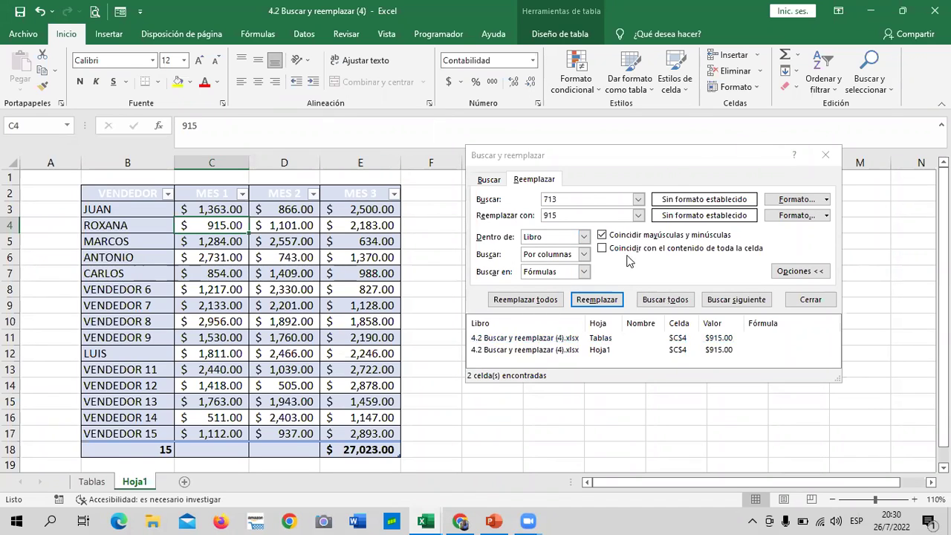
click(640, 155)
drag(640, 155, 703, 154)
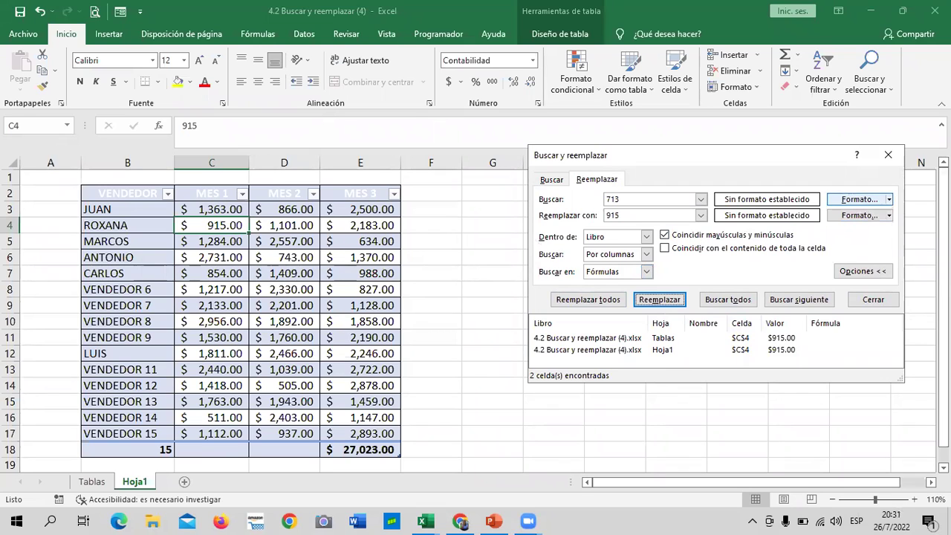
click(889, 156)
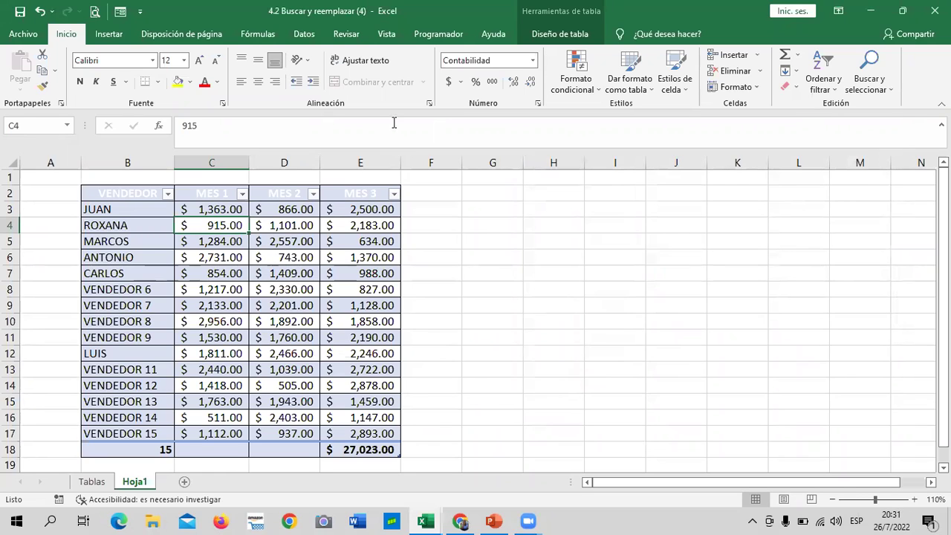
- Step through the seller names in column B and the monthly amounts in row 7
click(156, 208)
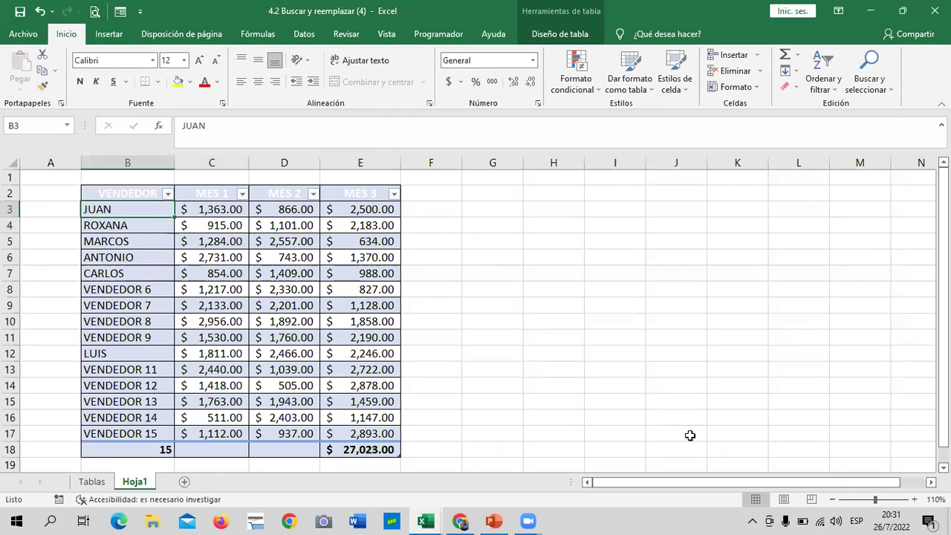
click(128, 243)
click(138, 275)
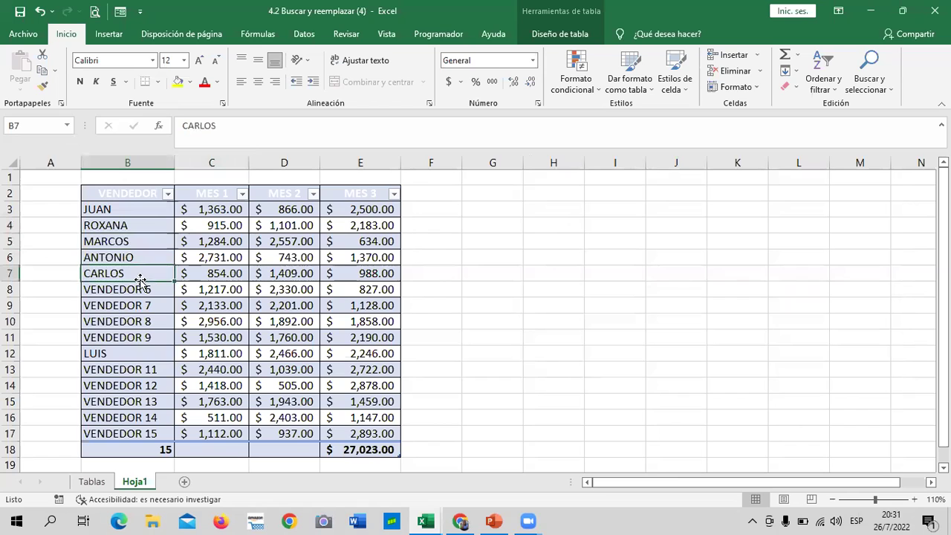
click(220, 274)
click(285, 271)
click(357, 272)
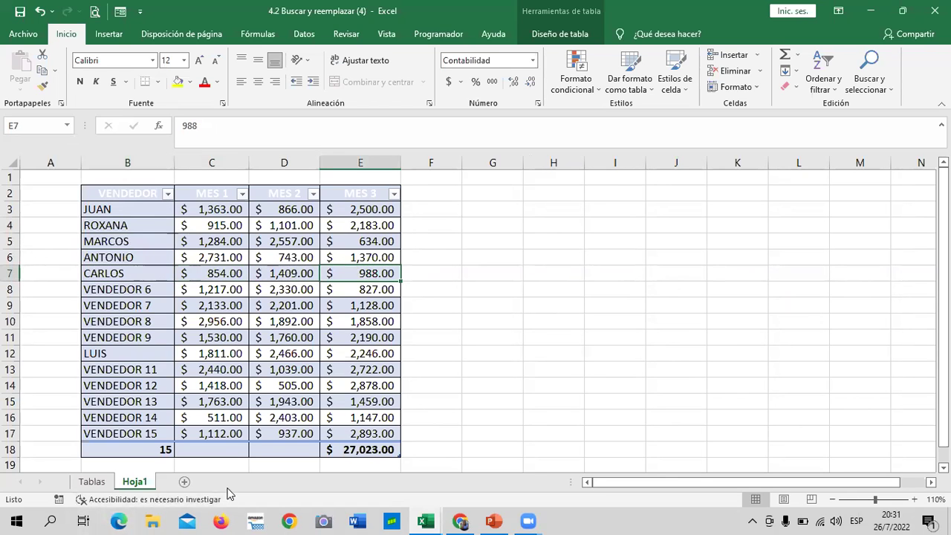
- Add a new blank sheet Hoja2 and select cell C3
click(184, 481)
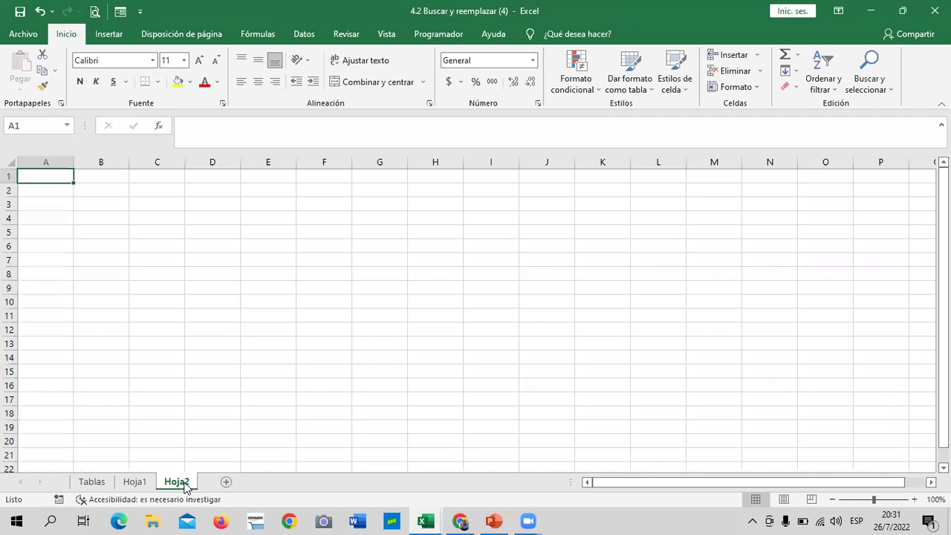
click(244, 329)
click(448, 261)
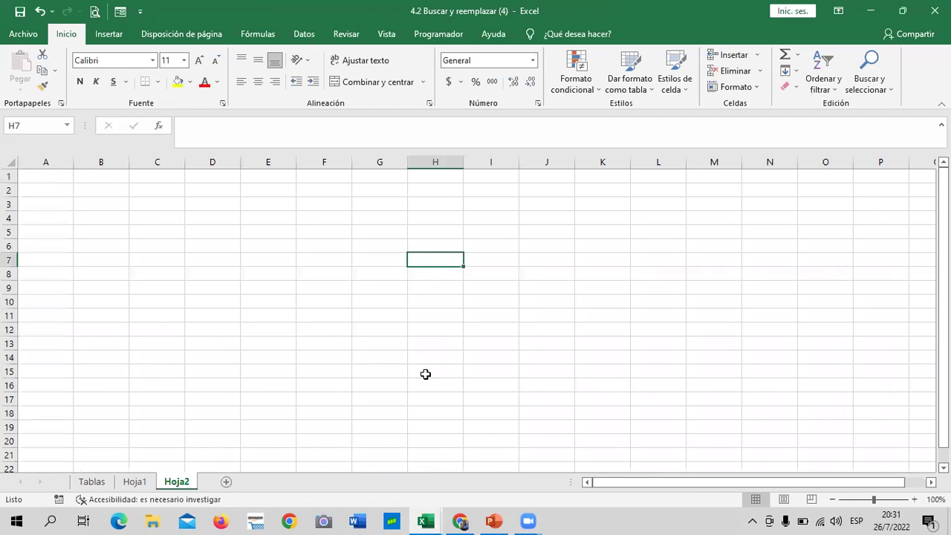
click(149, 188)
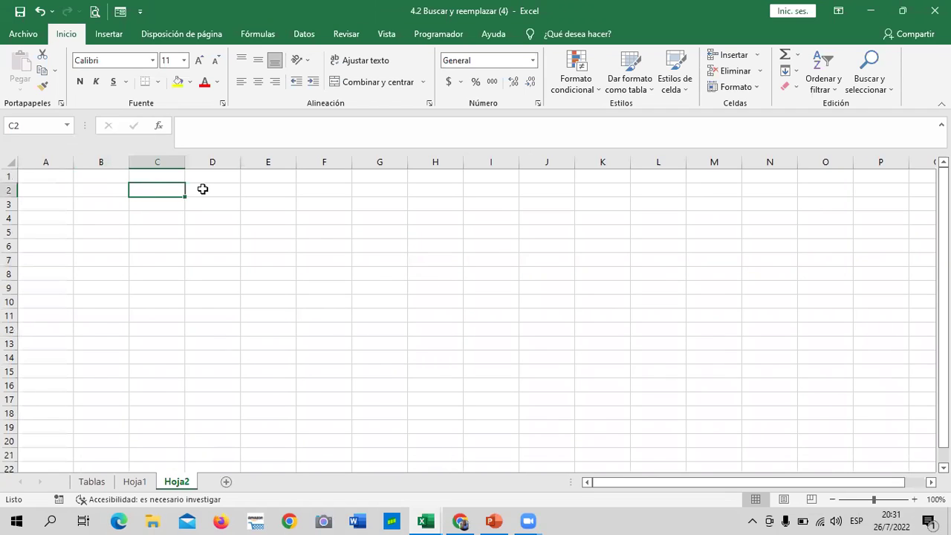
click(243, 230)
click(157, 204)
- Enter =ALEATORIO.ENTRE(1;5) in C3 using the function autocomplete
text(=ALE)
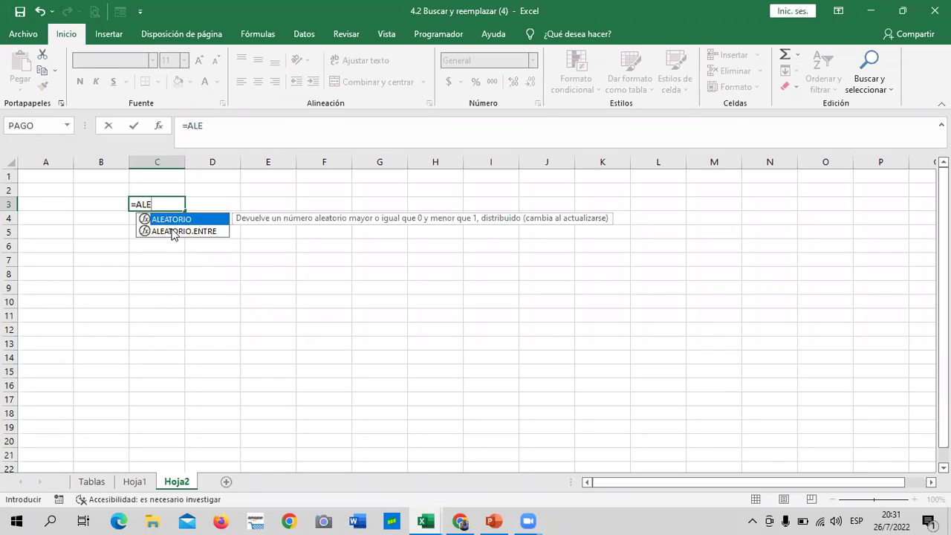
double_click(173, 231)
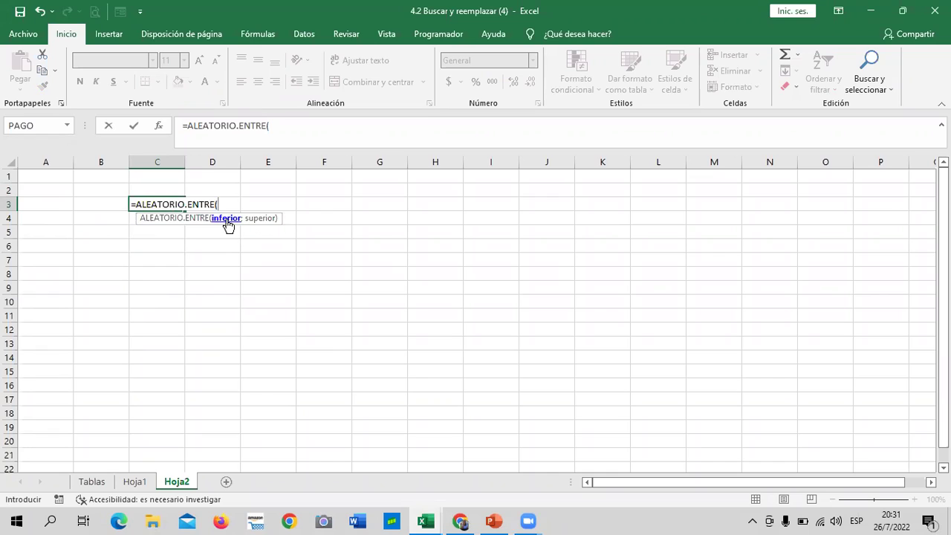
text(1)
text(;)
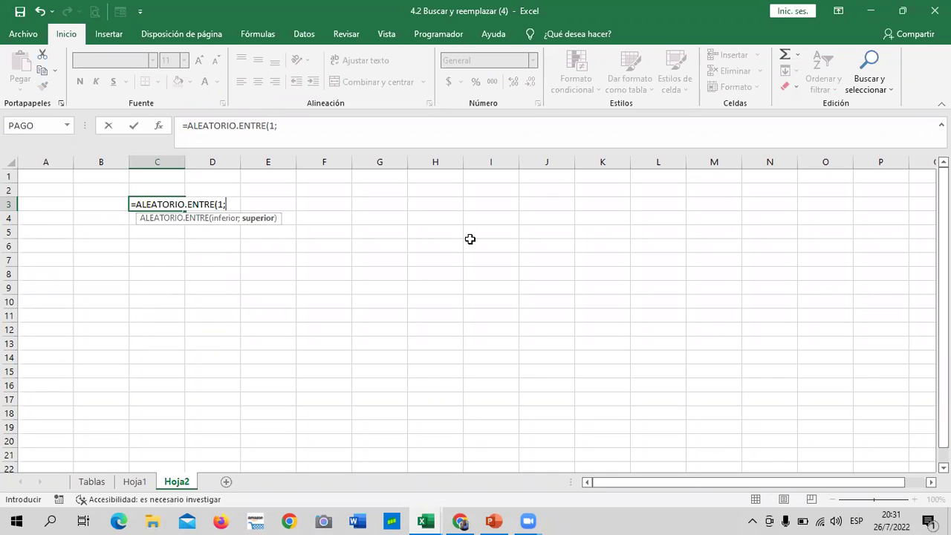
text(5)
text())
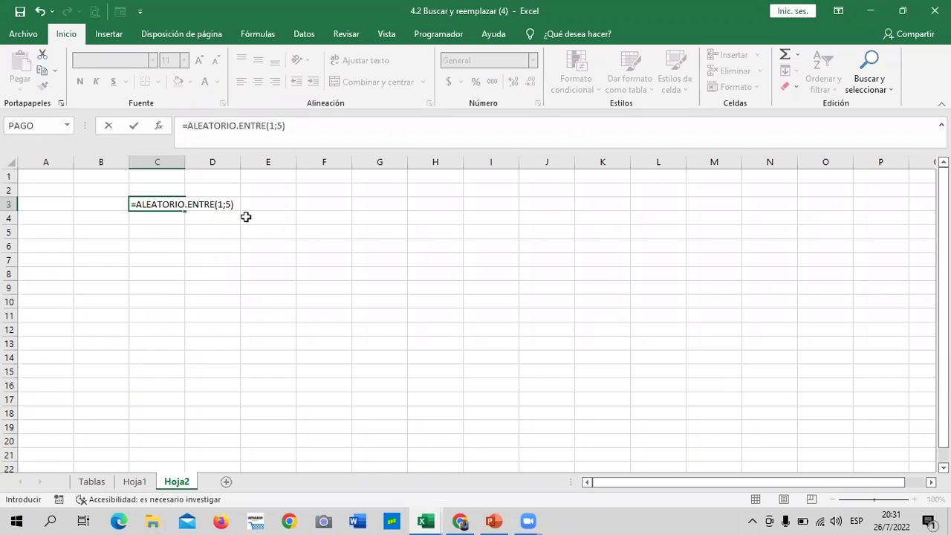
key(Return)
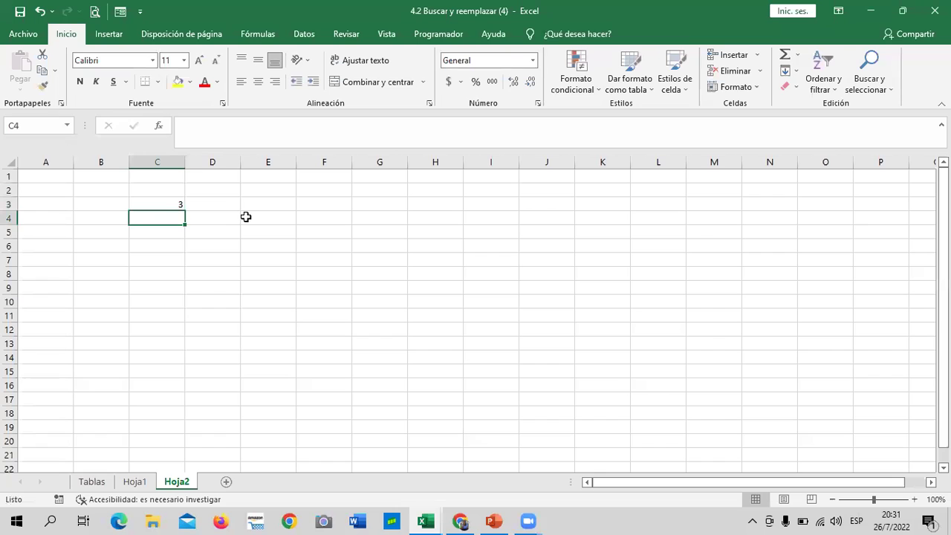
click(167, 202)
- Fill the C3 random-number formula down to C10
drag(184, 210, 186, 305)
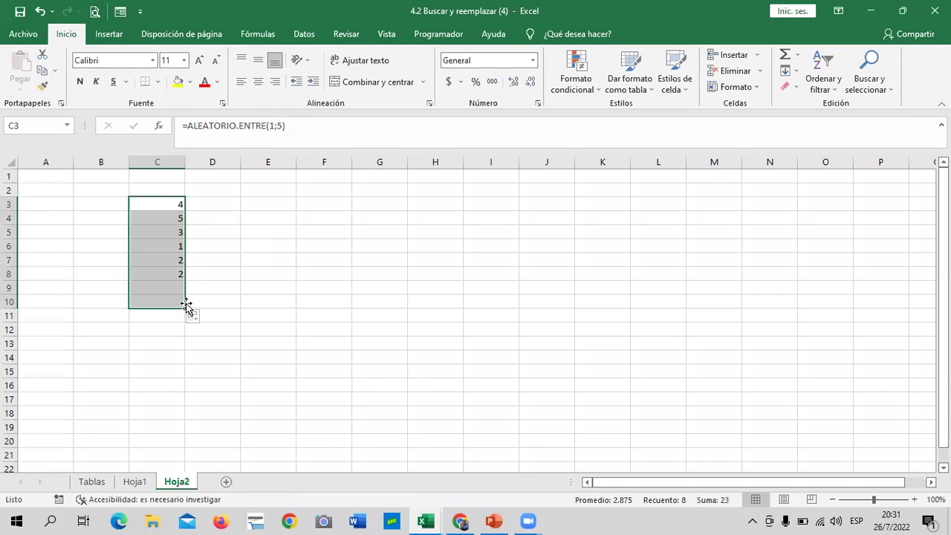
click(243, 299)
click(159, 201)
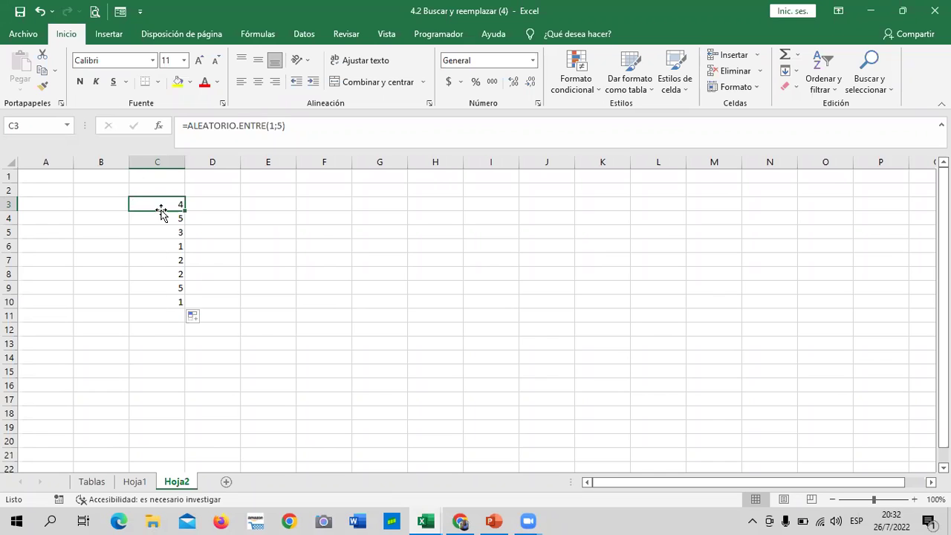
- Step through C3:C10 to check the random values 4, 5, 3, 1, 2, 2, 5, 1
click(154, 315)
click(148, 287)
click(144, 261)
click(144, 237)
click(140, 205)
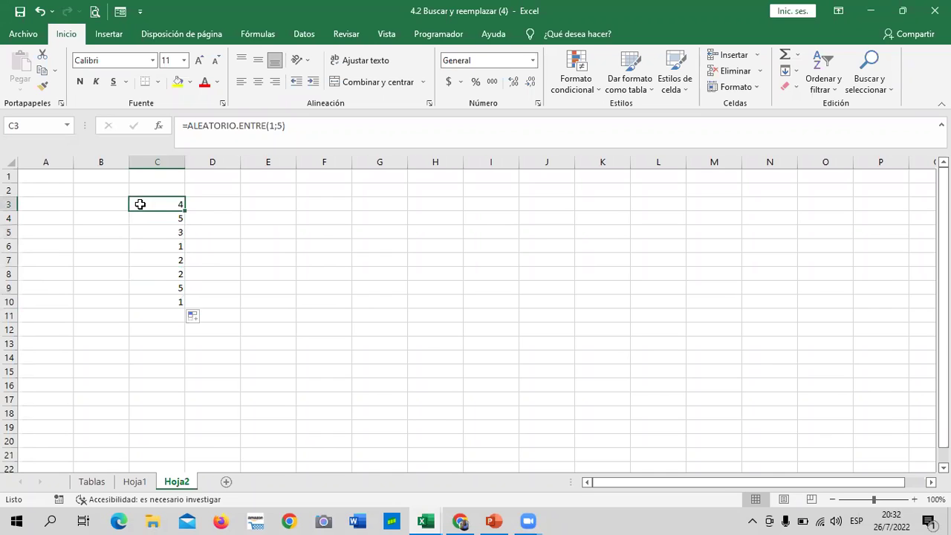
click(258, 217)
click(157, 205)
key(Down)
key(Down)
key(Down)
key(Down)
key(Down)
key(Down)
key(Down)
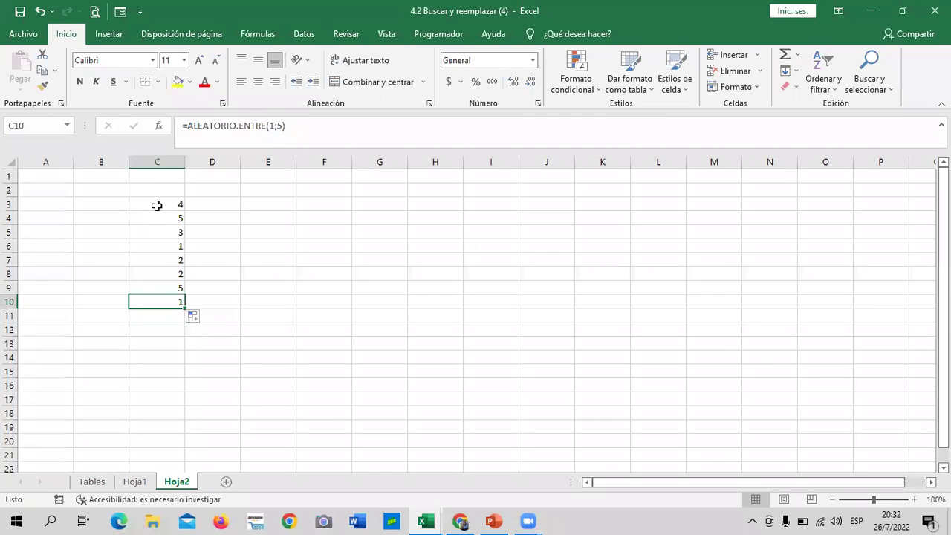
click(301, 259)
click(151, 200)
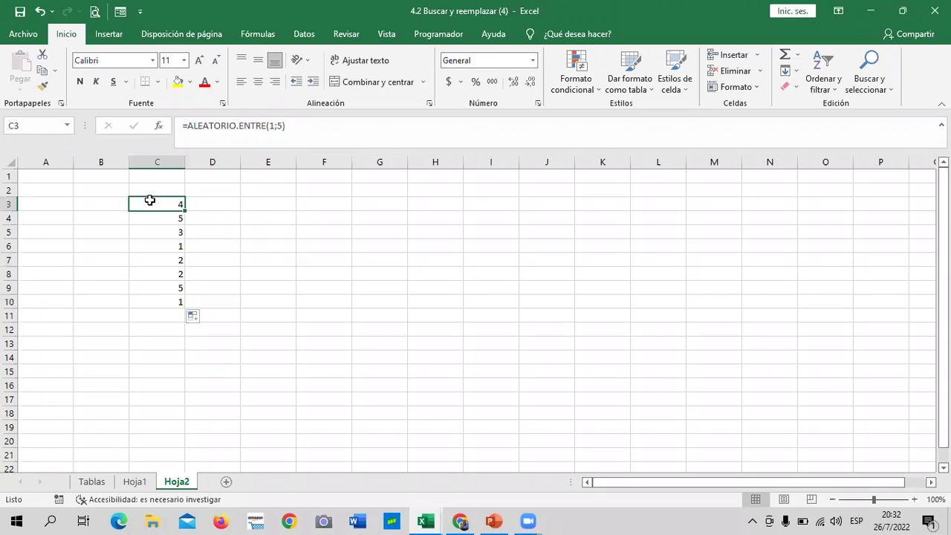
- In Buscar y reemplazar, clear the old 713 search and set replacement JUAN for 1
click(862, 74)
click(882, 121)
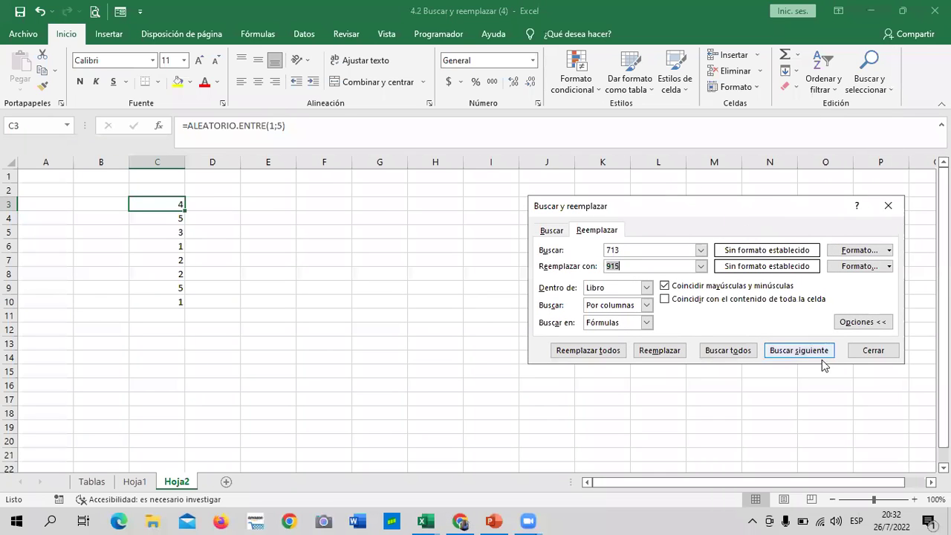
click(550, 230)
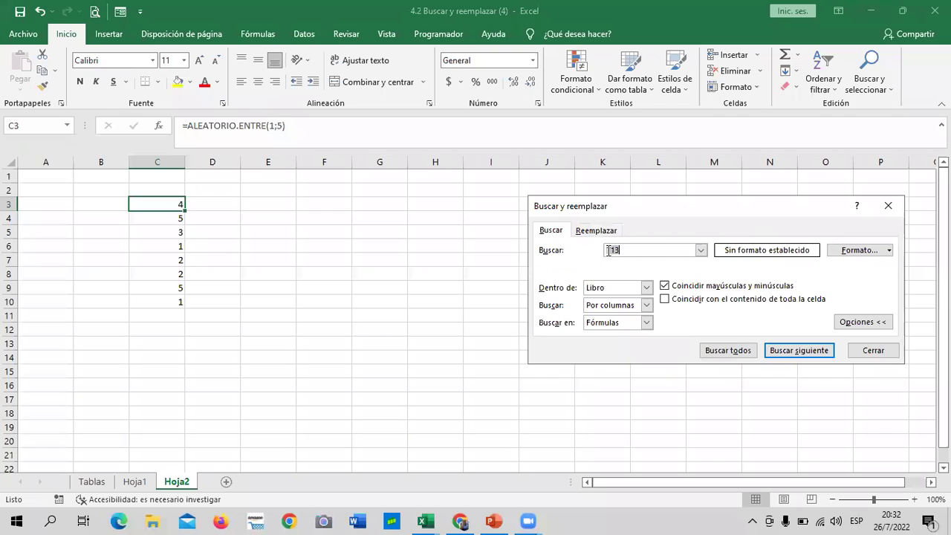
click(597, 230)
click(862, 321)
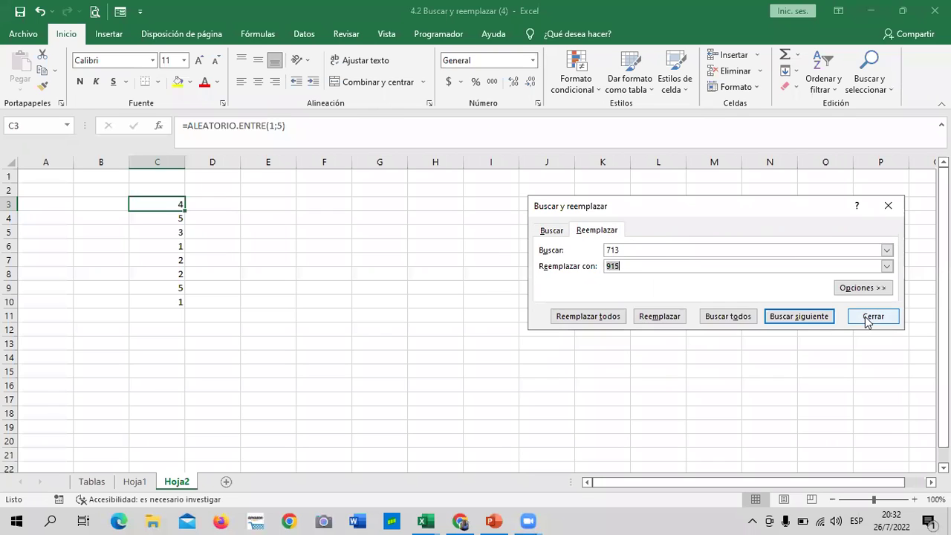
click(644, 251)
key(BackSpace)
key(BackSpace)
key(BackSpace)
key(BackSpace)
key(BackSpace)
key(BackSpace)
click(632, 253)
key(Tab)
click(633, 249)
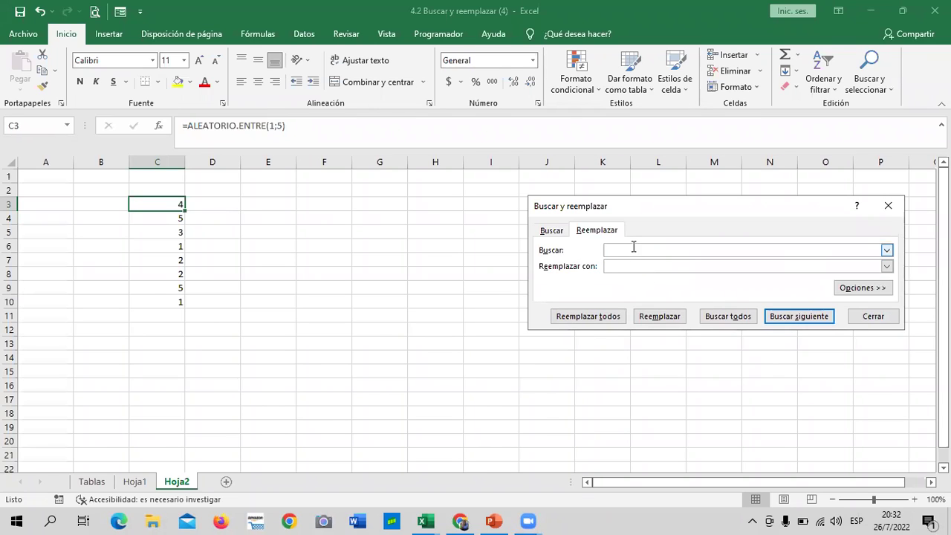
text(1)
click(633, 266)
text(JUAN)
- Replace the 1 in C6's formula with JUAN, widen column C to see #¿NOMBRE?, close the dialog
click(784, 318)
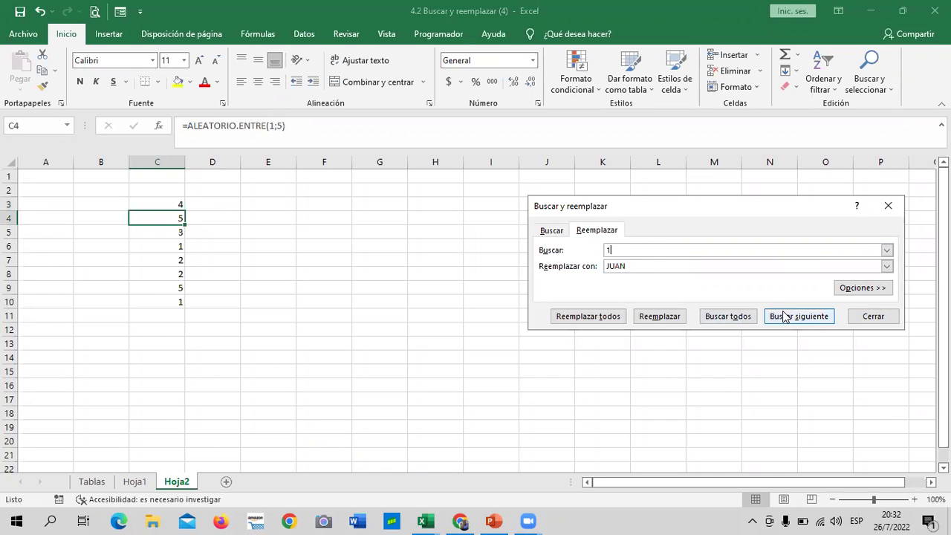
click(784, 317)
click(784, 317)
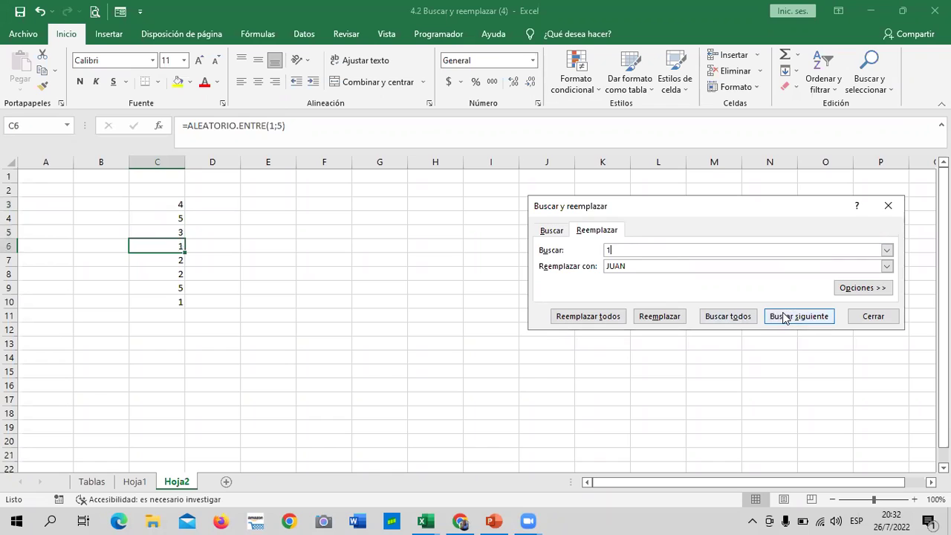
click(664, 318)
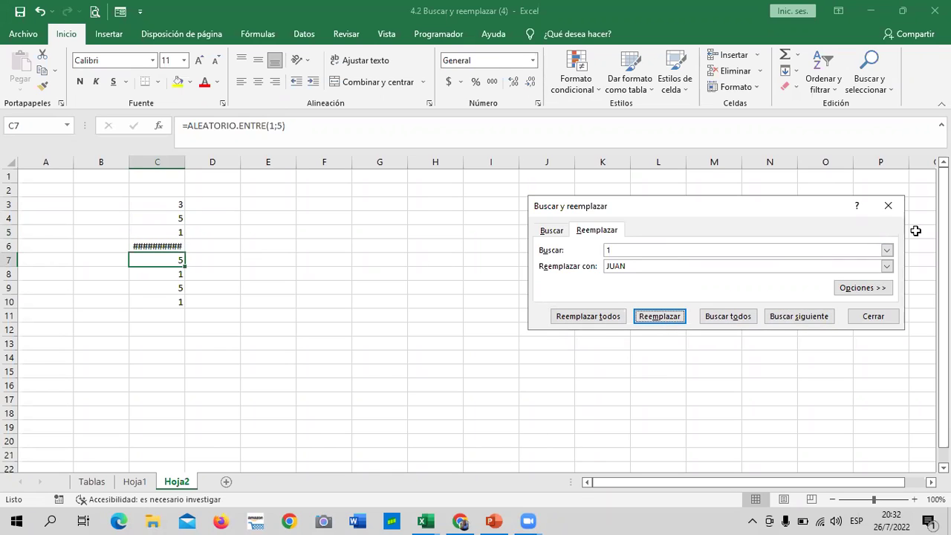
drag(190, 161, 200, 162)
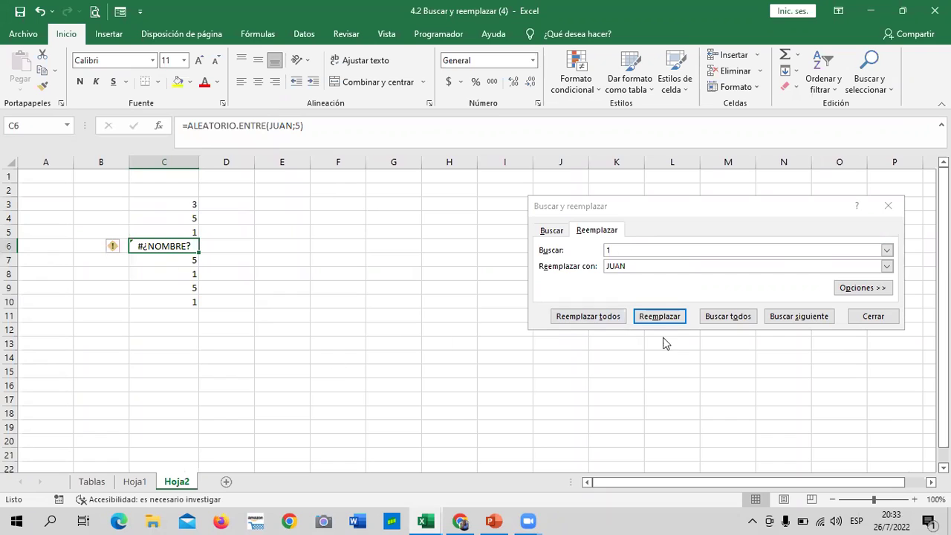
click(871, 316)
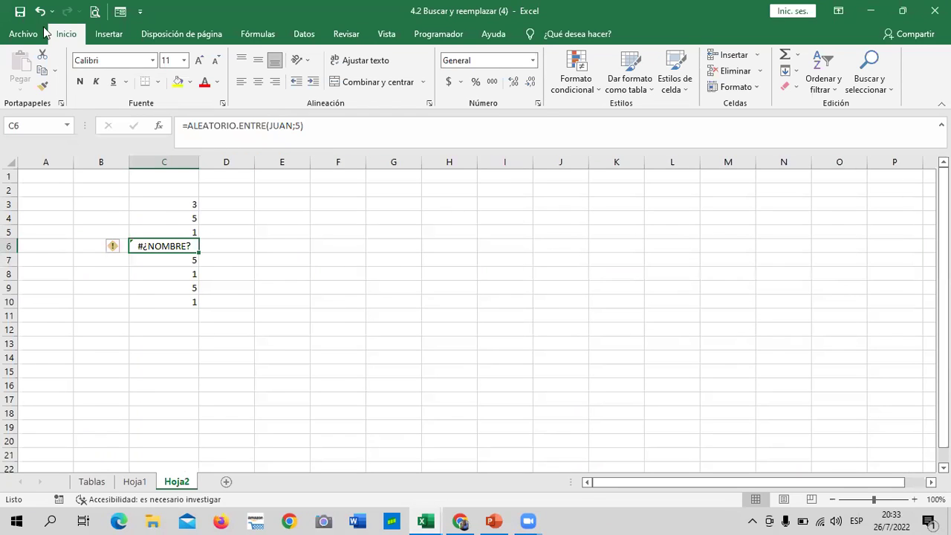
- Undo the JUAN replacement and confirm C6 and C3 hold the random formula again
key(ctrl+z)
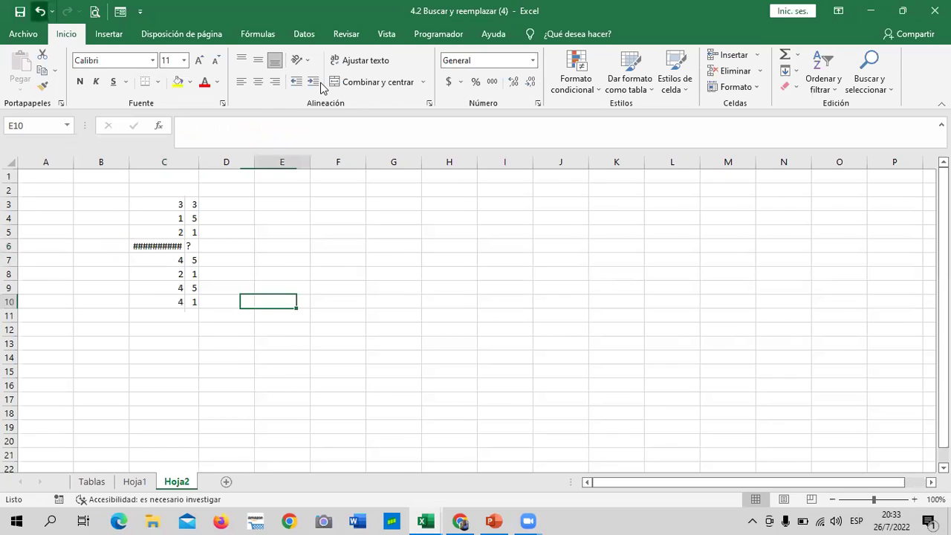
key(ctrl+z)
click(379, 357)
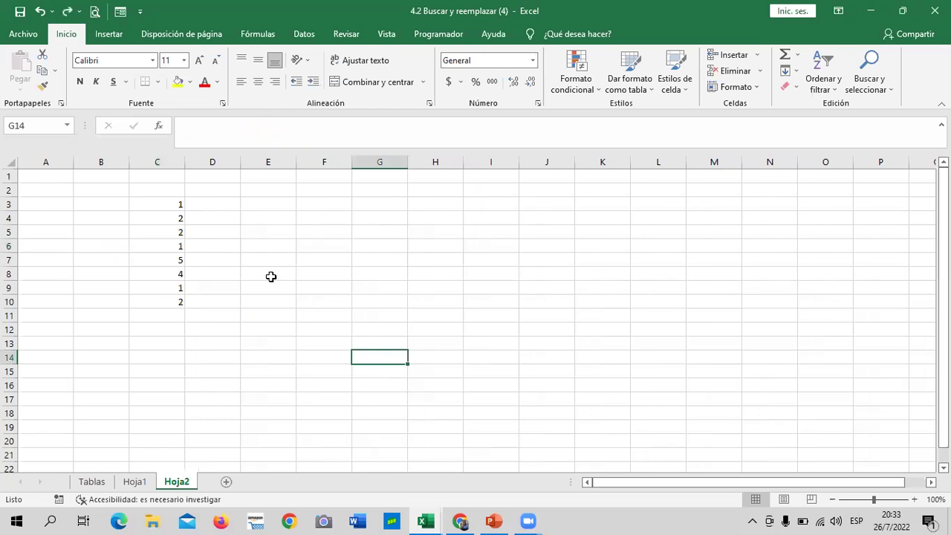
click(162, 239)
click(162, 207)
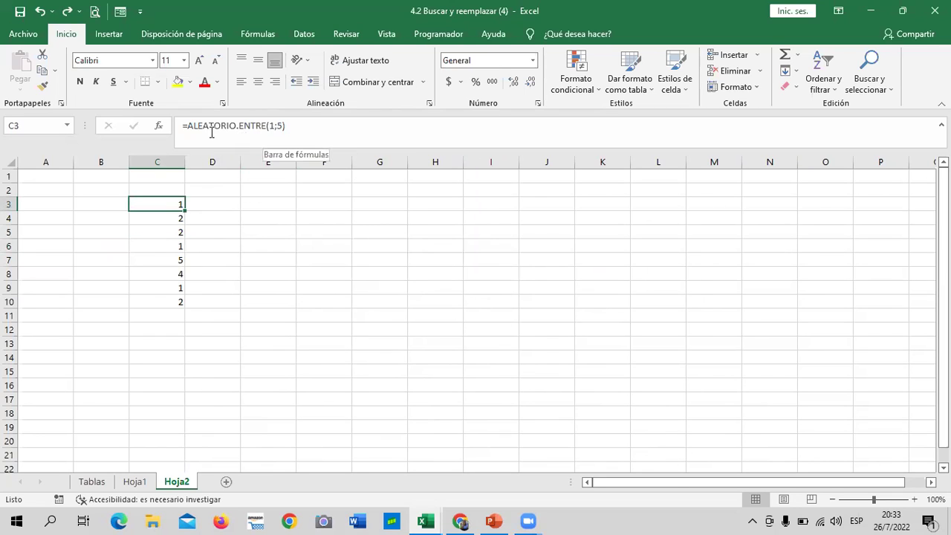
click(302, 285)
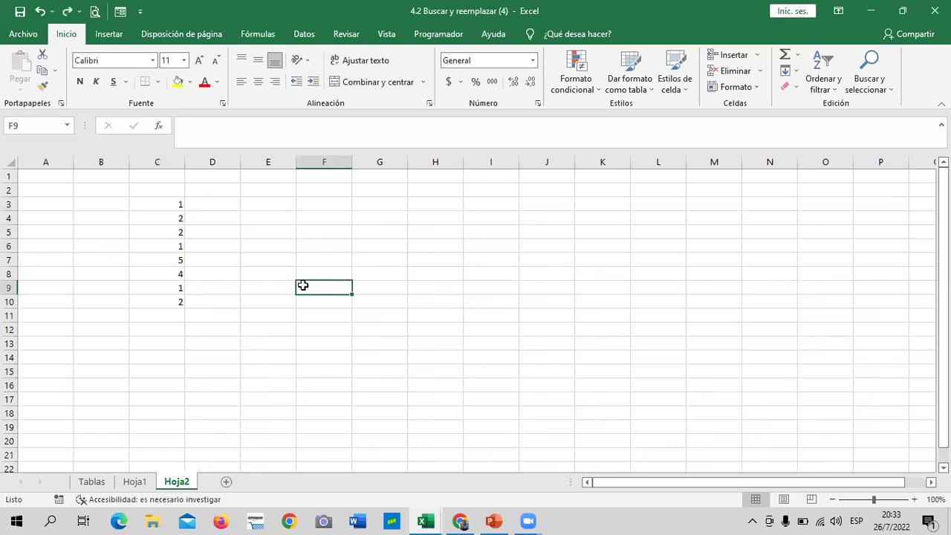
- Copy C3:C10 and paste only its values into D3:D10
drag(150, 201, 153, 302)
right_click(158, 218)
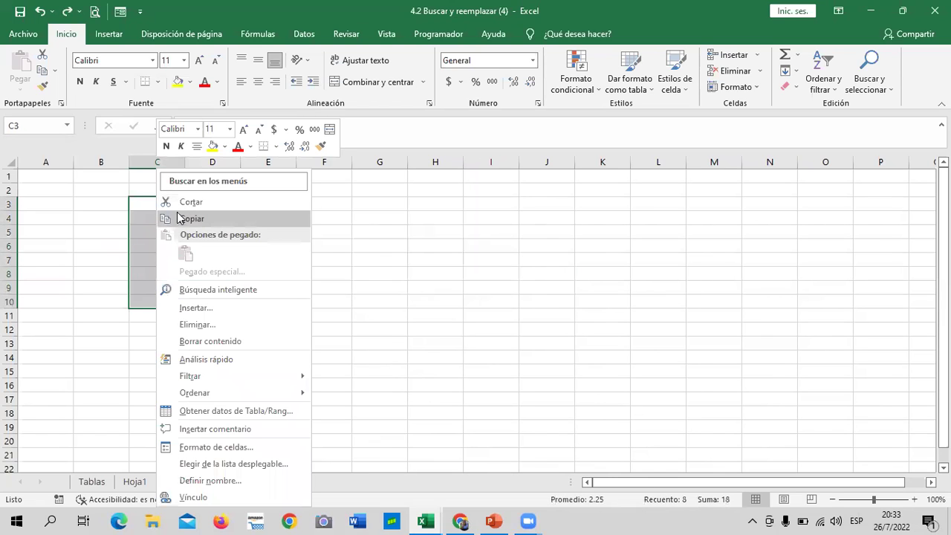
click(224, 204)
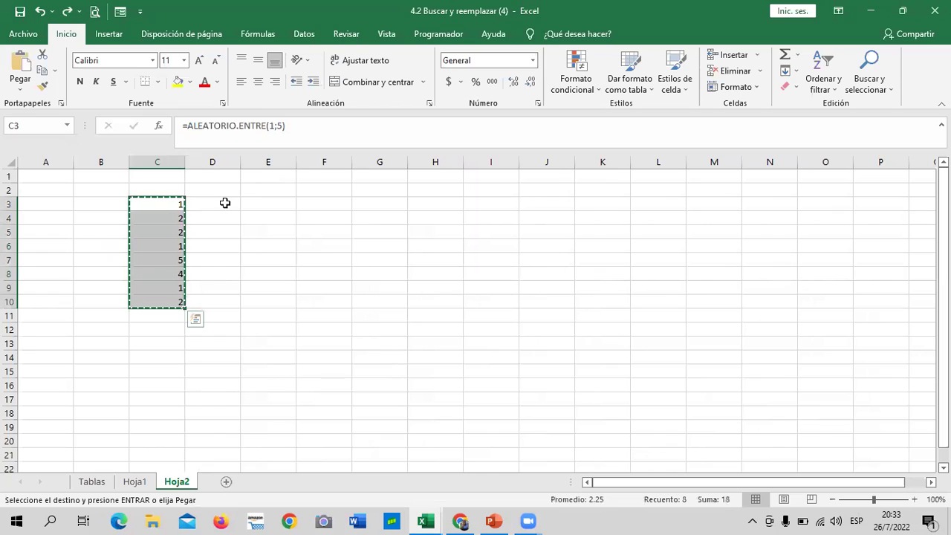
right_click(161, 203)
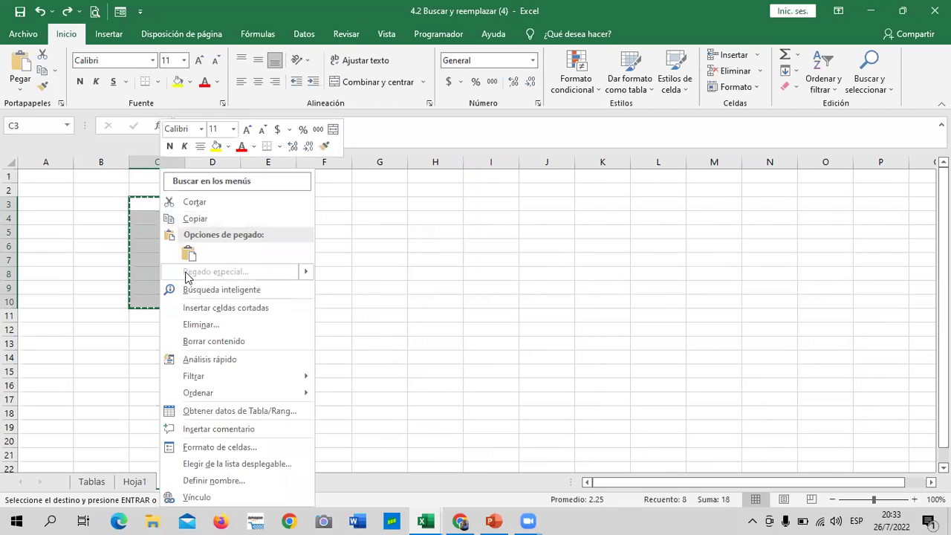
click(361, 237)
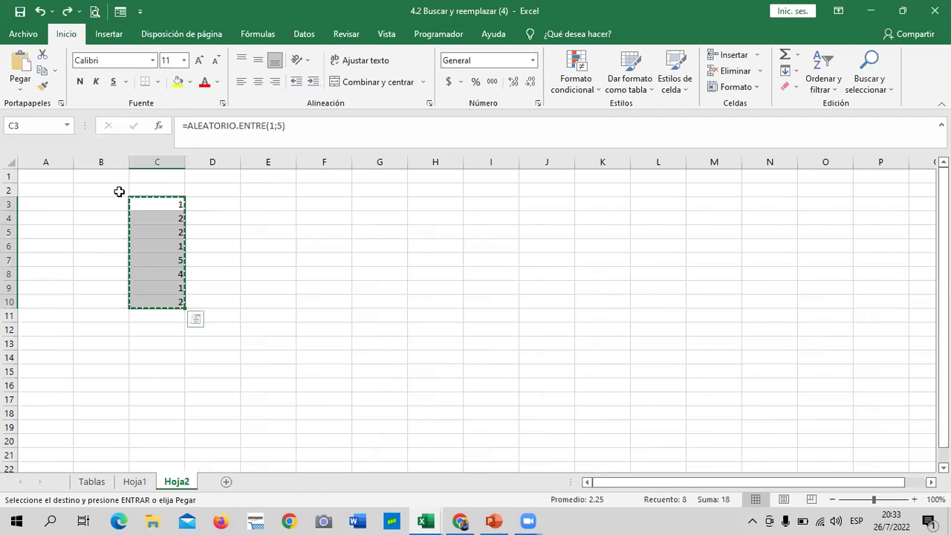
right_click(146, 201)
click(188, 217)
click(206, 204)
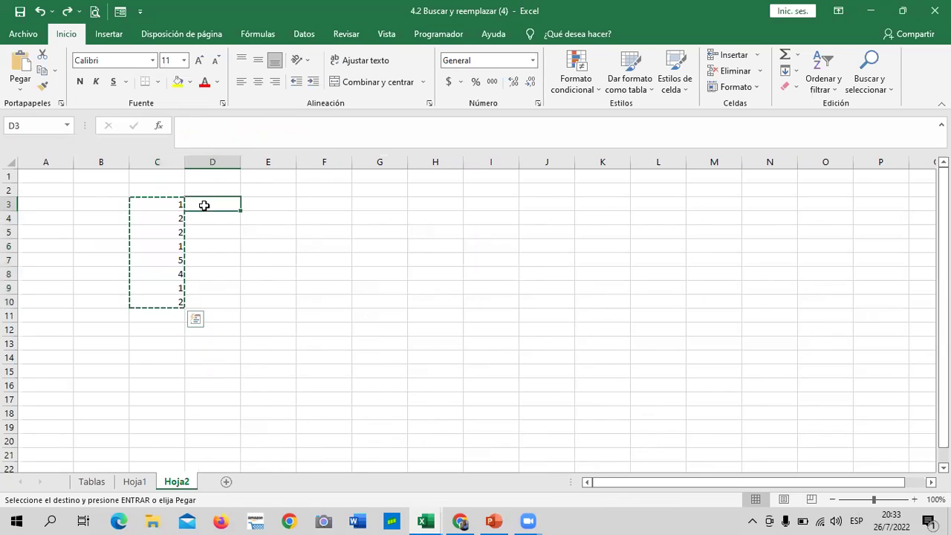
right_click(205, 208)
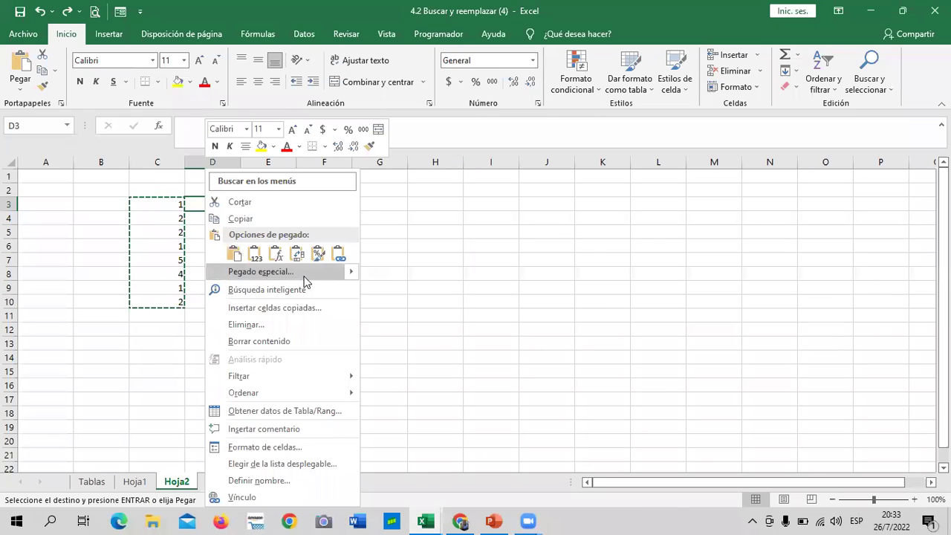
click(255, 257)
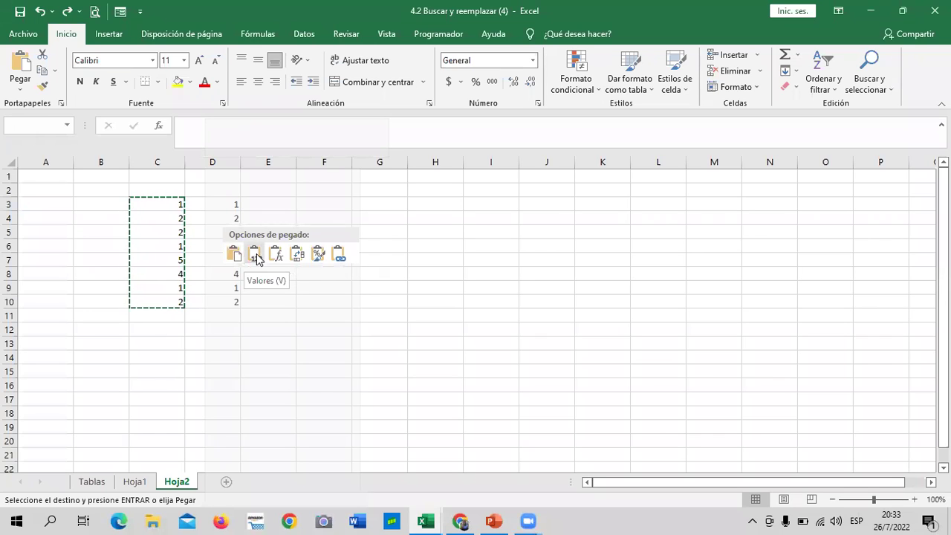
right_click(255, 257)
click(255, 255)
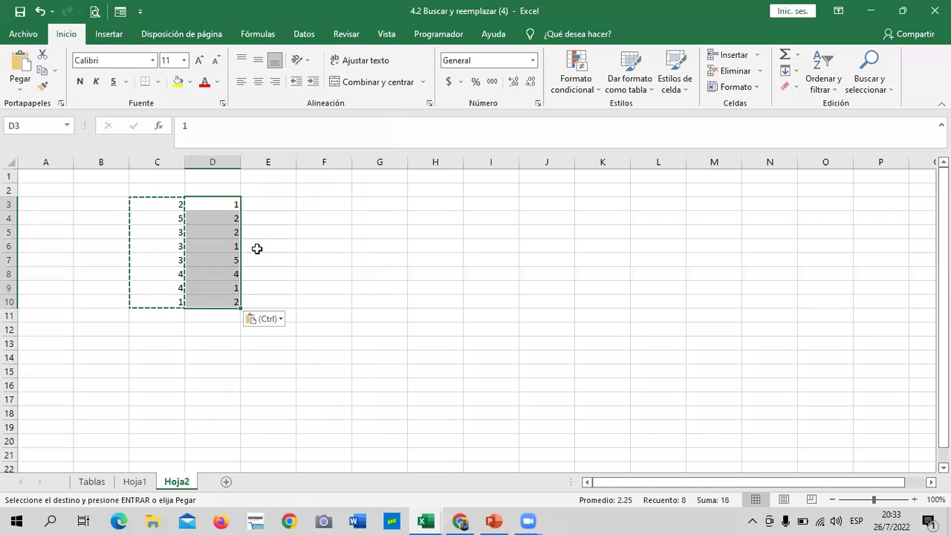
- Clear the copy marquee and confirm D3 holds a plain value, not a formula
click(318, 233)
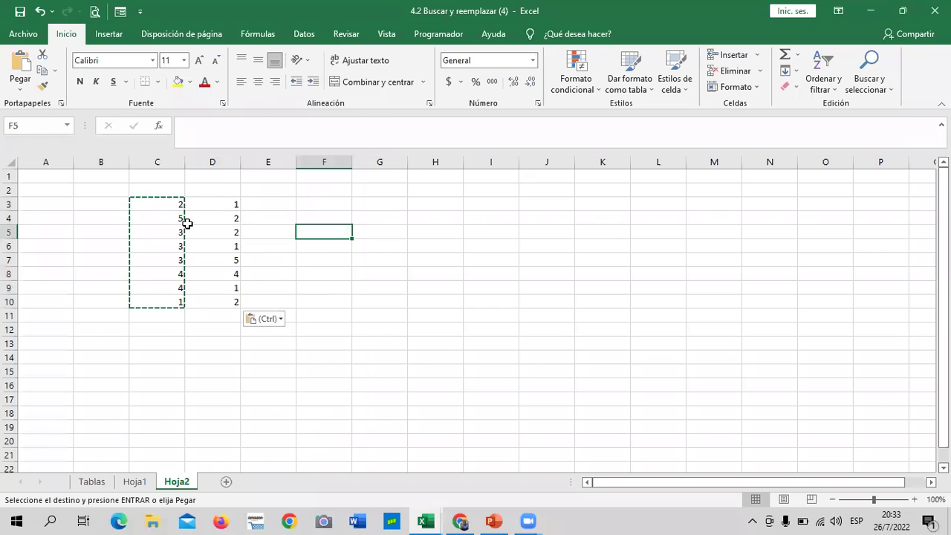
key(Escape)
click(354, 245)
click(158, 201)
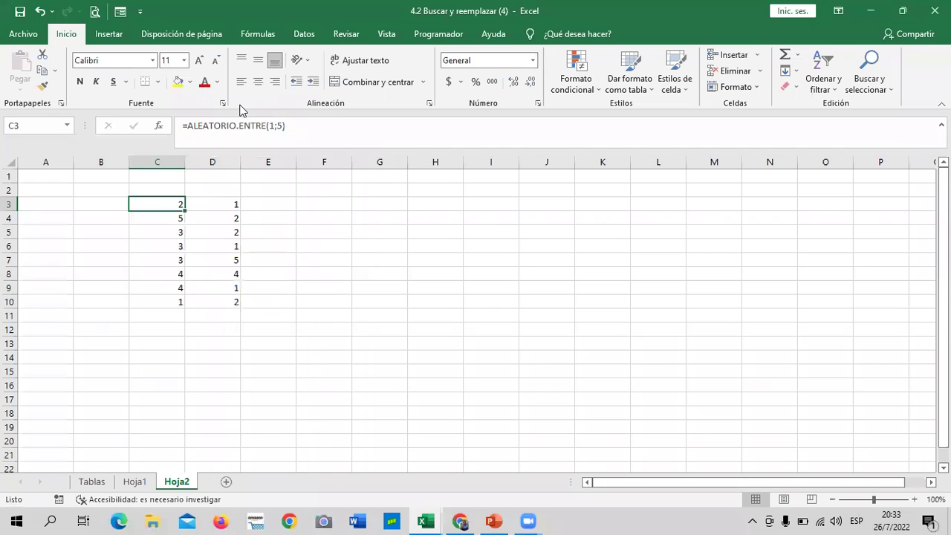
click(230, 201)
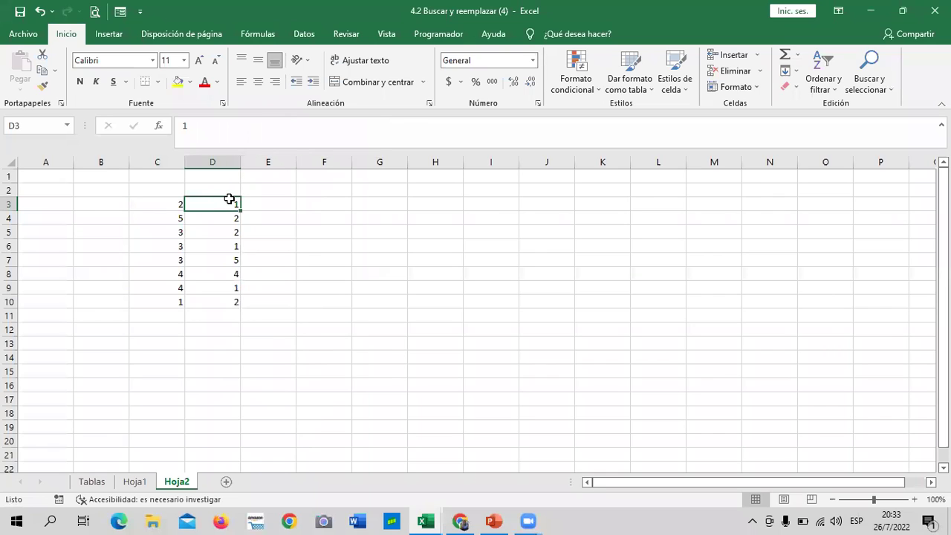
- Delete the random formulas from C3:C10, keeping the fixed values in column D
click(309, 275)
drag(175, 204, 173, 300)
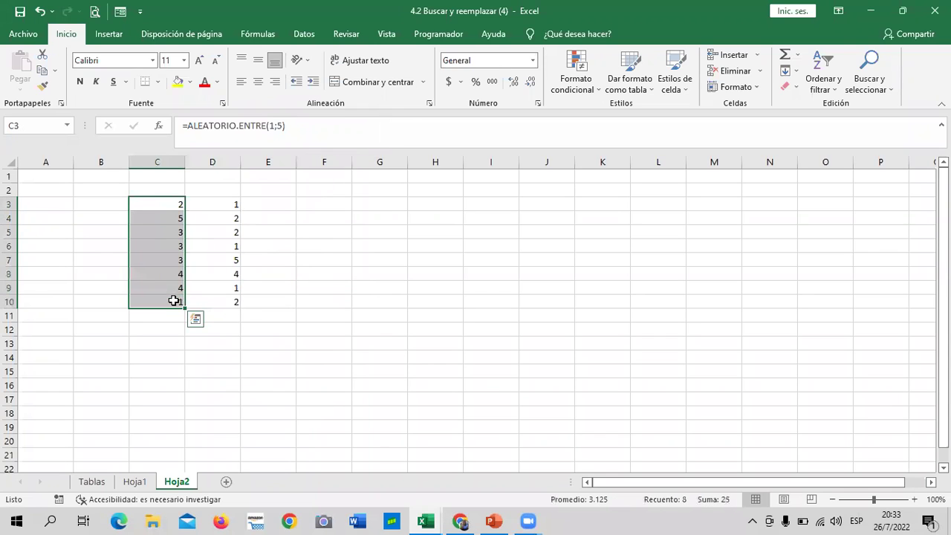
key(BackSpace)
mouse_move(174, 216)
mouse_down()
mouse_move(170, 315)
mouse_move(168, 296)
mouse_up()
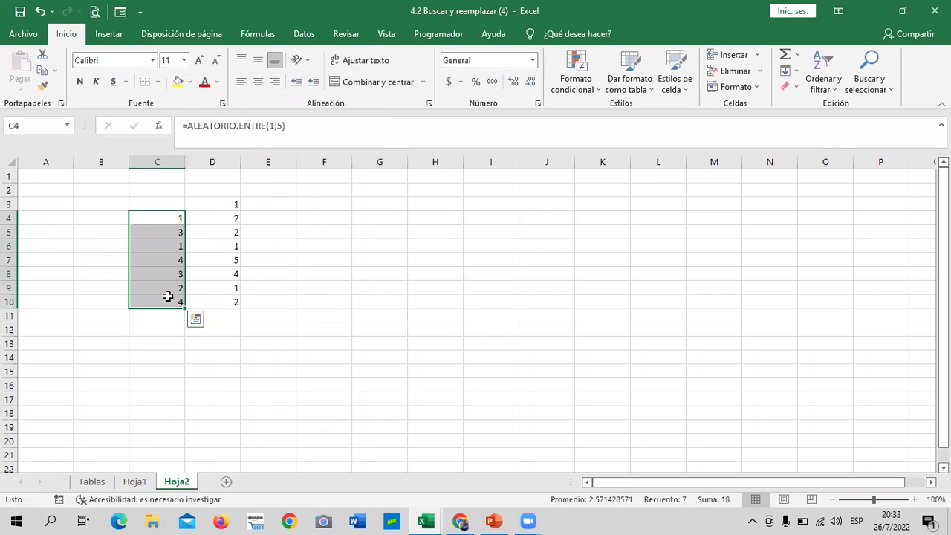
key(Delete)
click(365, 283)
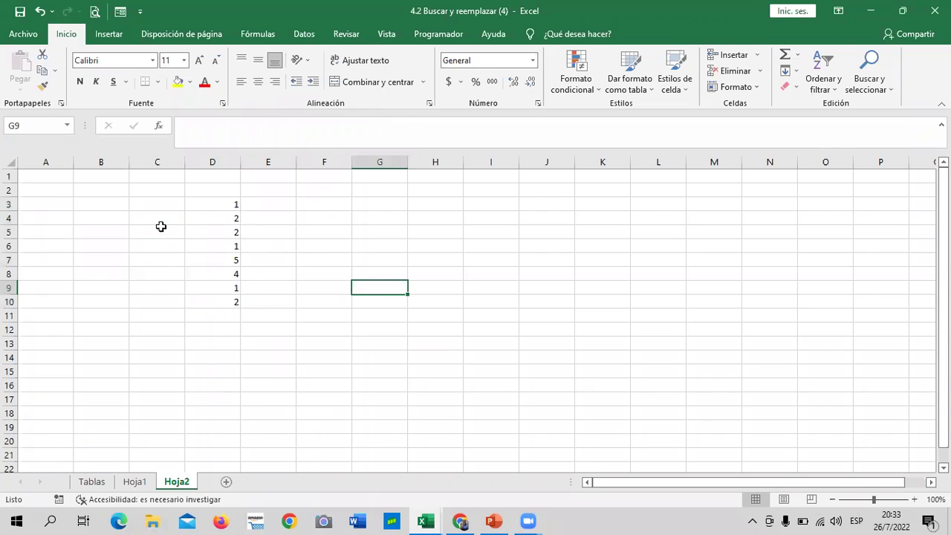
click(211, 200)
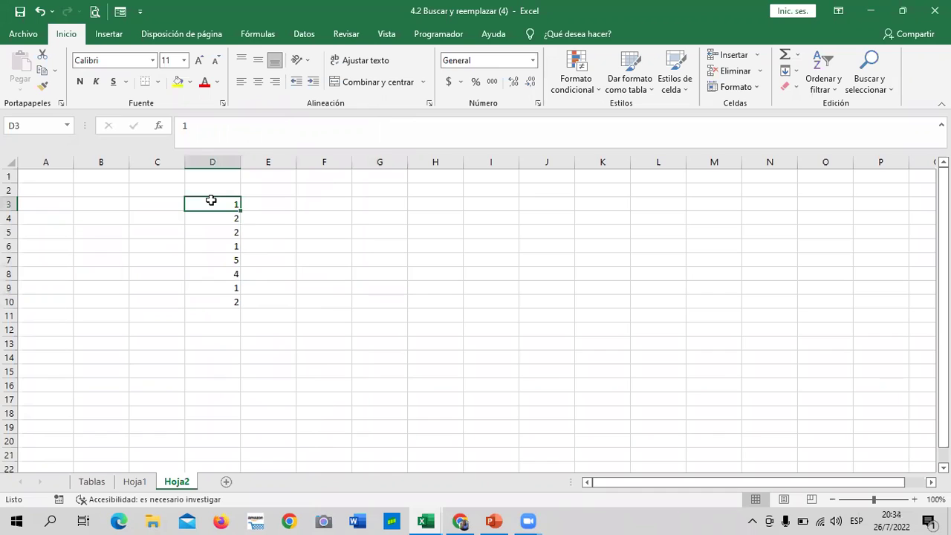
- Replace the 1 in Hoja2's D3 with JUAN via Buscar y reemplazar
click(369, 298)
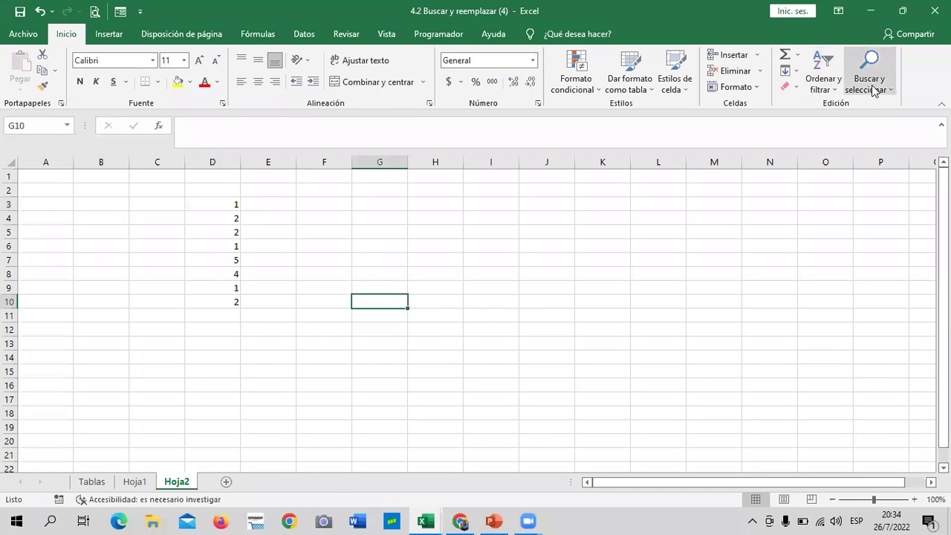
click(222, 207)
click(272, 207)
click(865, 82)
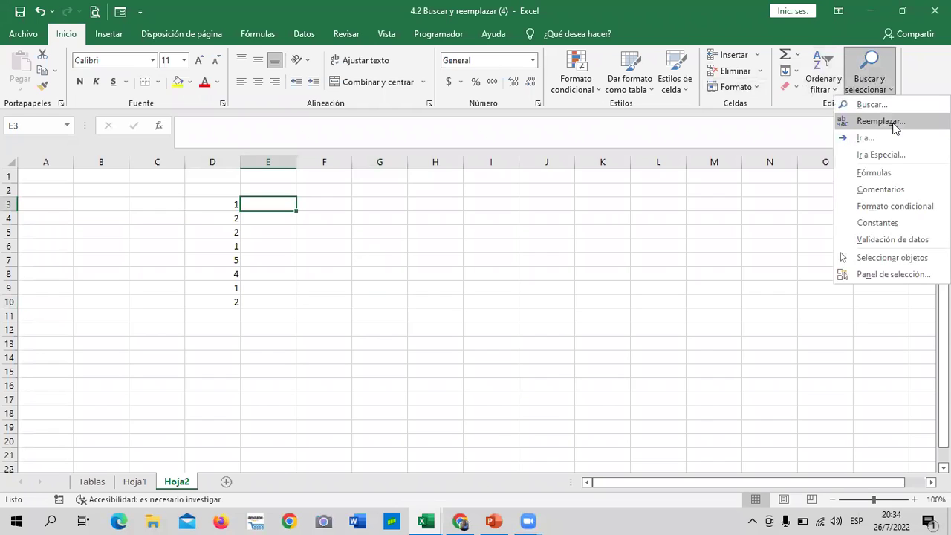
key(Return)
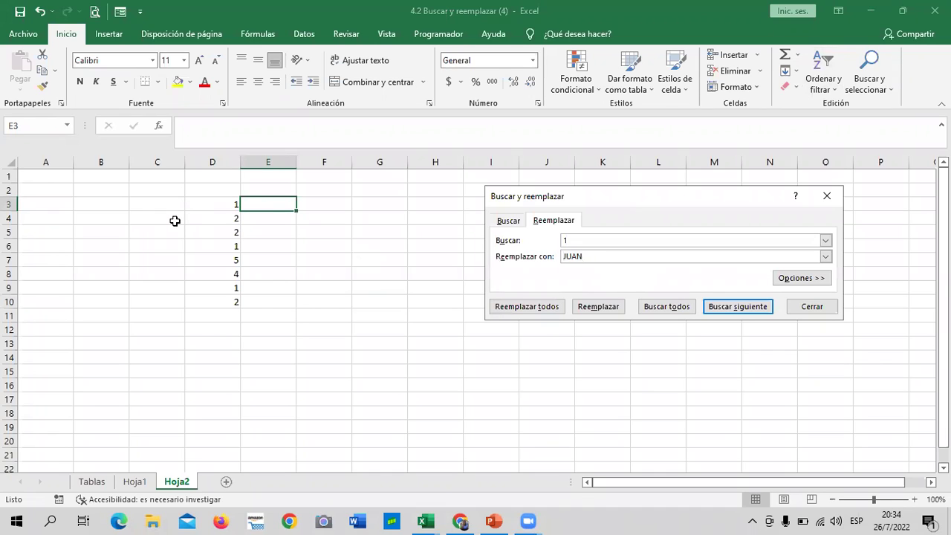
click(599, 305)
click(501, 300)
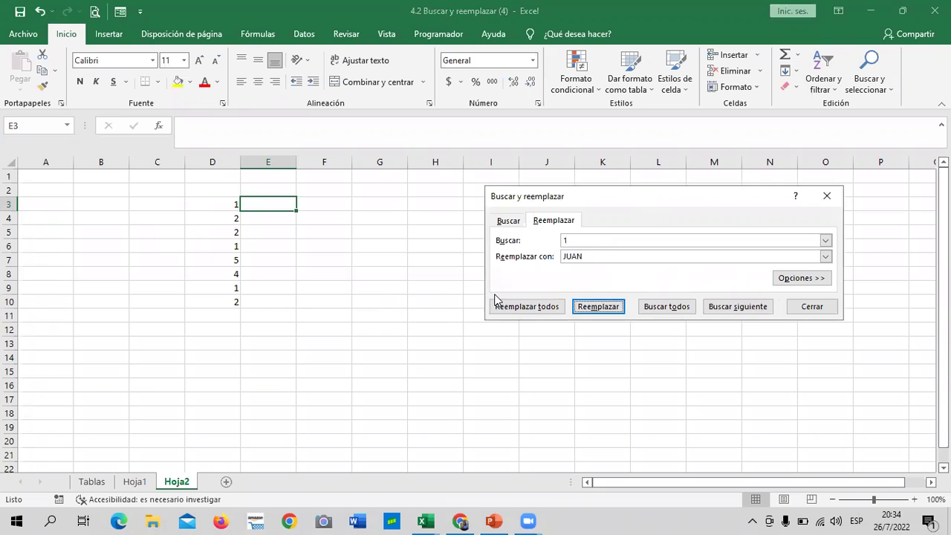
click(731, 307)
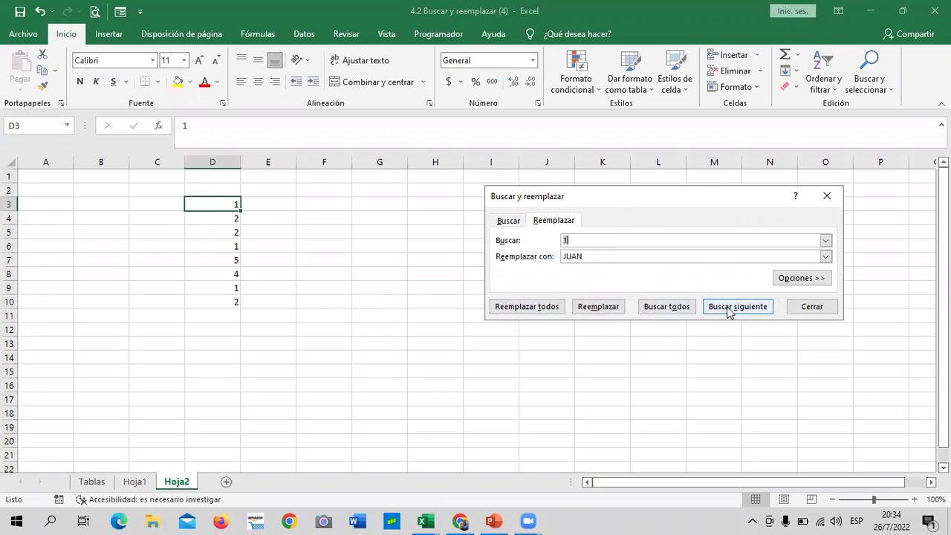
click(599, 306)
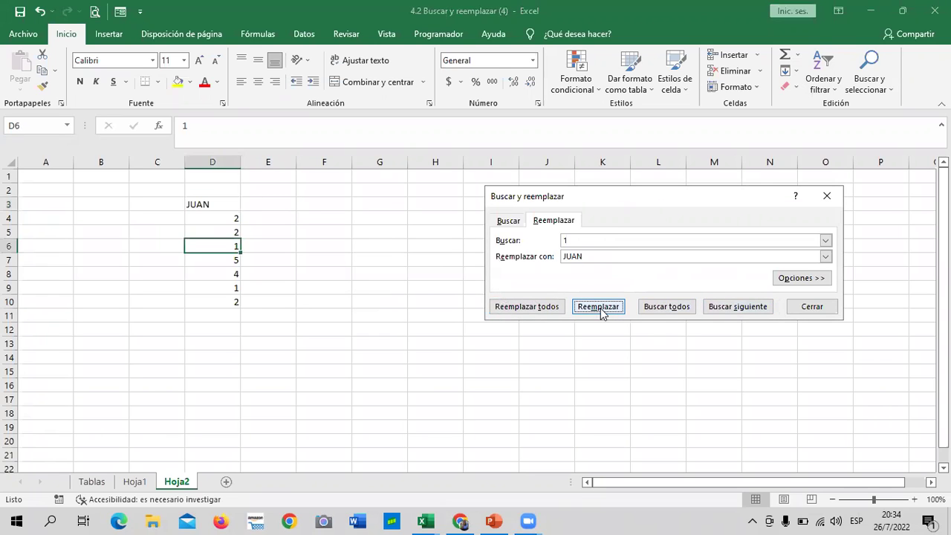
- Find all cells containing 1 (68 in the workbook), then limit to the sheet (32)
click(661, 308)
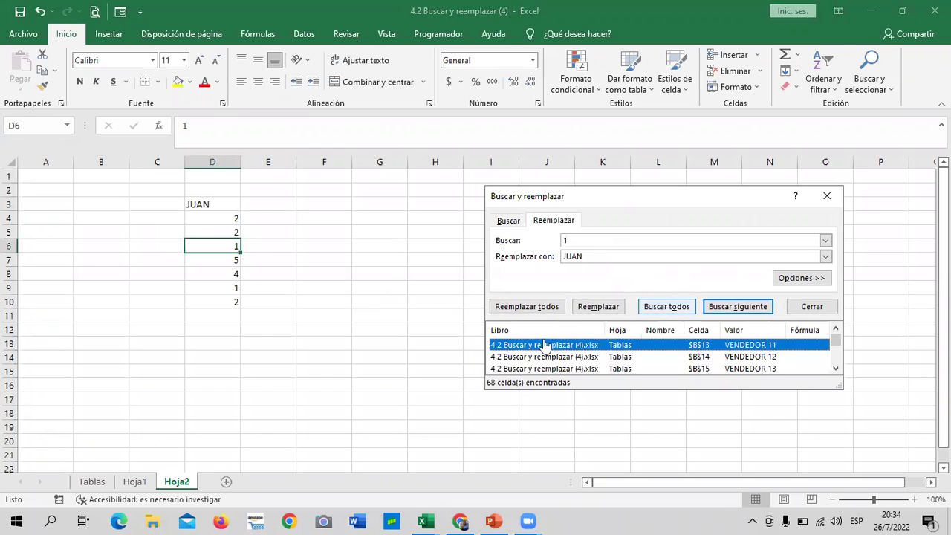
click(542, 344)
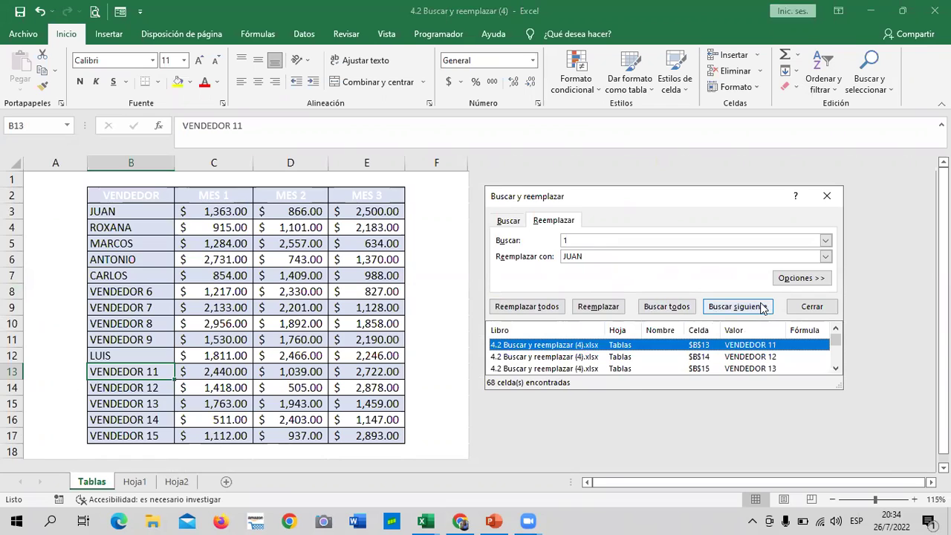
click(820, 278)
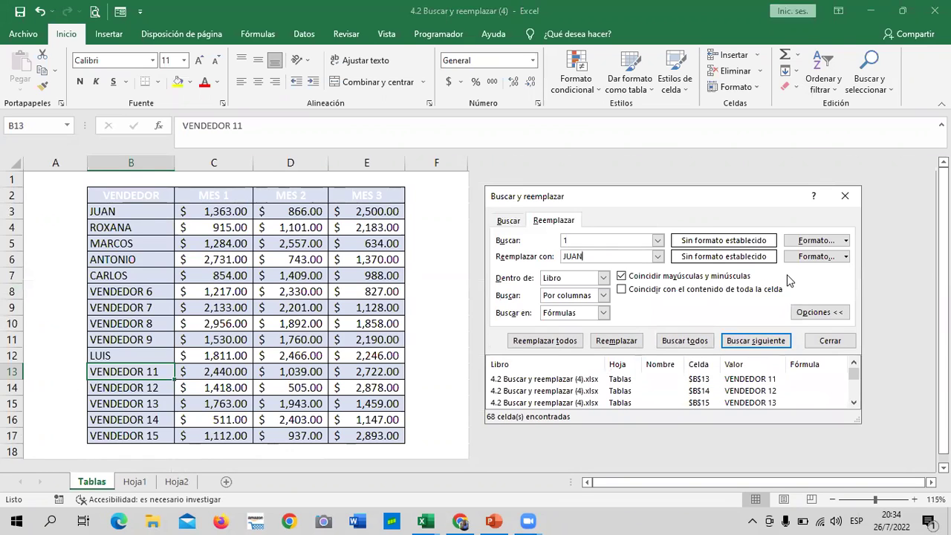
click(603, 279)
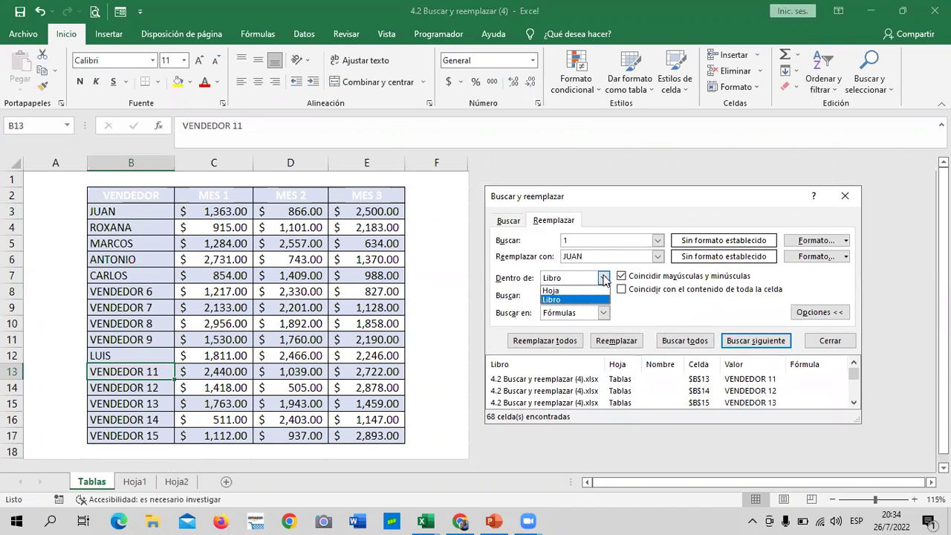
click(570, 290)
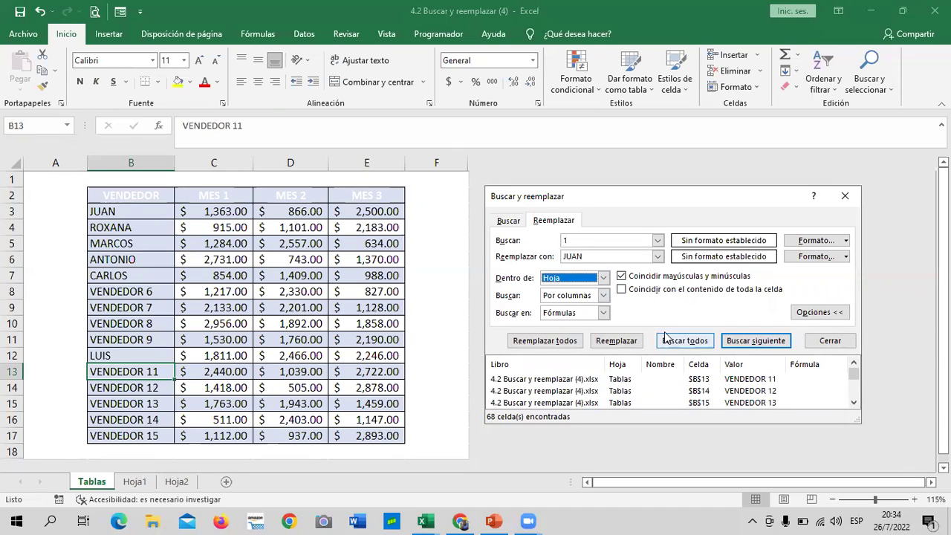
click(697, 341)
click(697, 342)
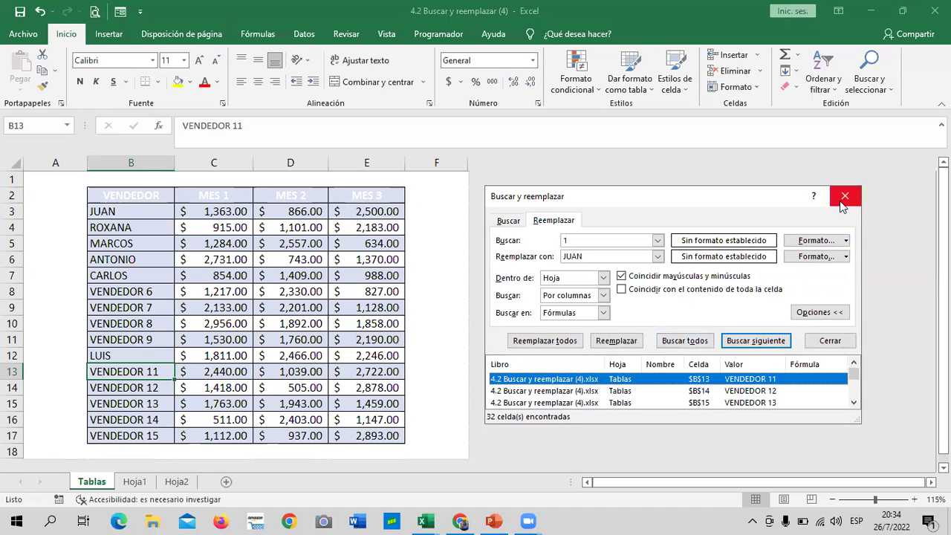
click(843, 206)
click(446, 228)
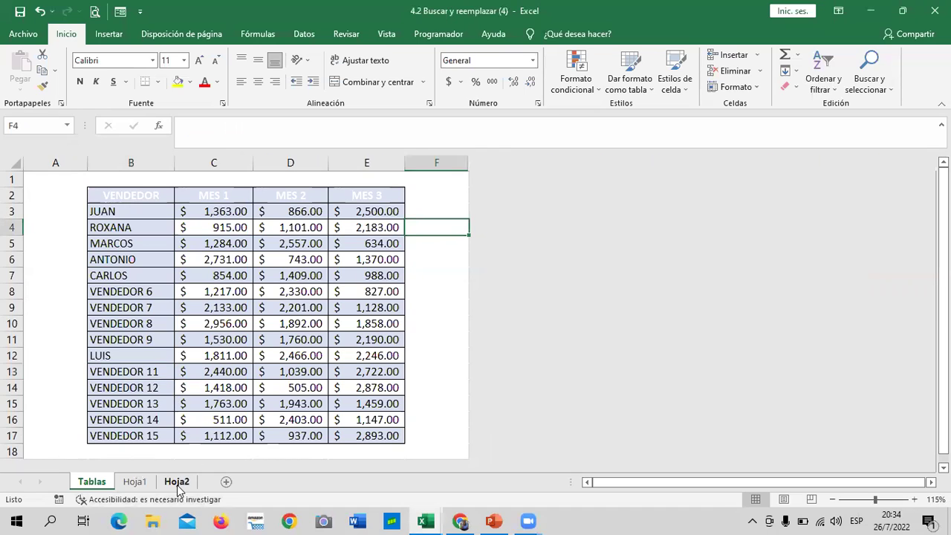
- On Hoja2, replace the 1s in D6 and D9 with JUAN using Buscar y reemplazar
click(177, 482)
click(216, 220)
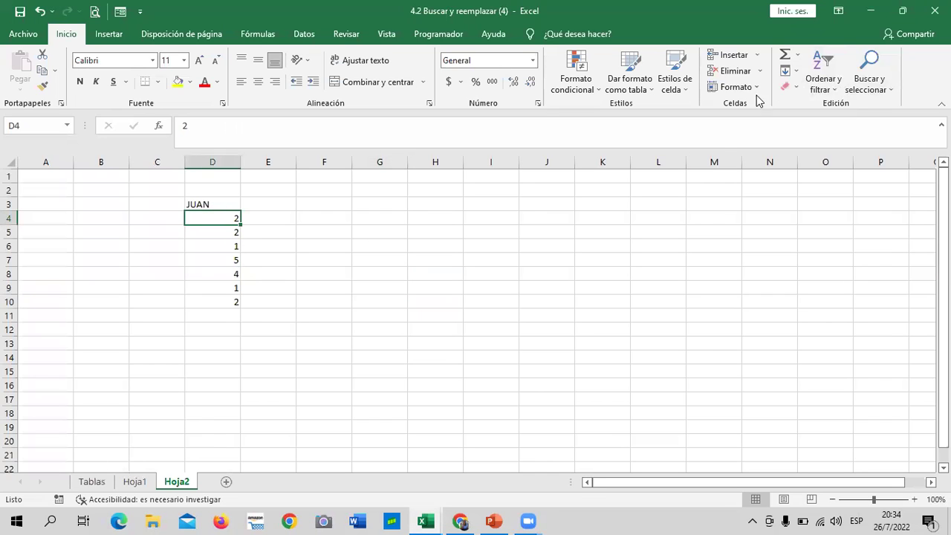
click(879, 83)
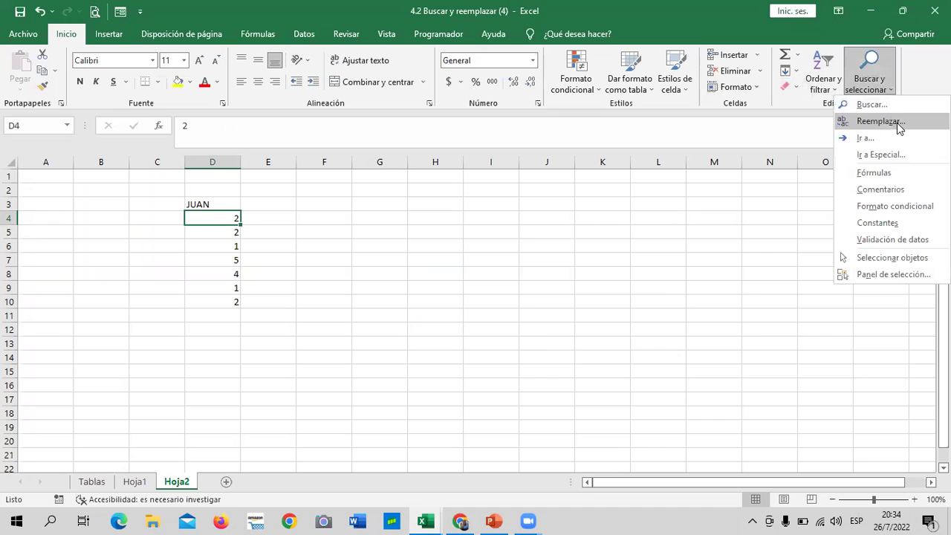
click(896, 123)
drag(709, 249, 719, 192)
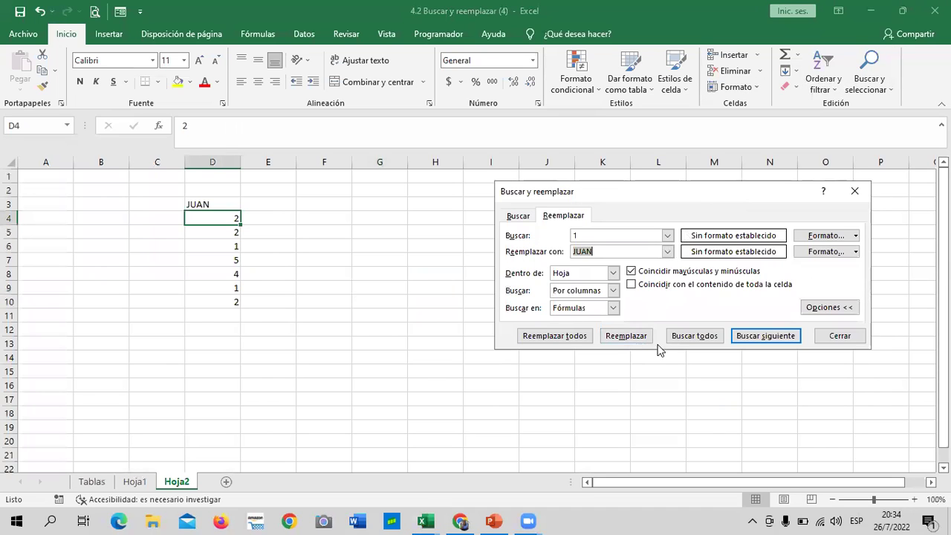
click(627, 336)
click(480, 297)
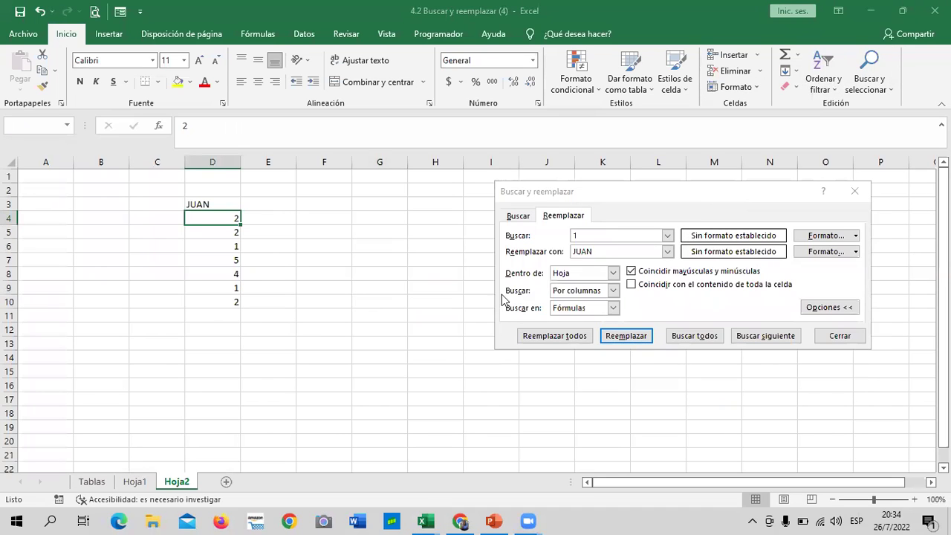
click(765, 336)
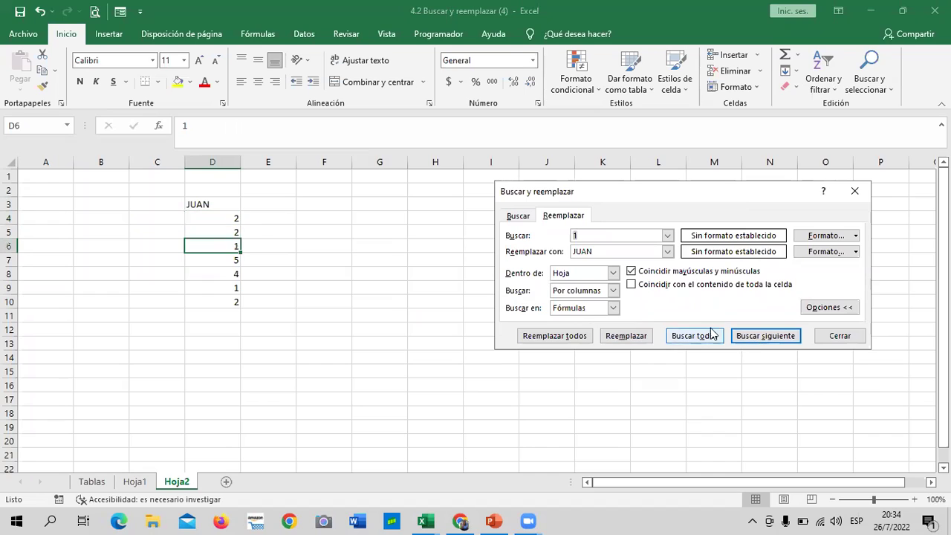
click(614, 338)
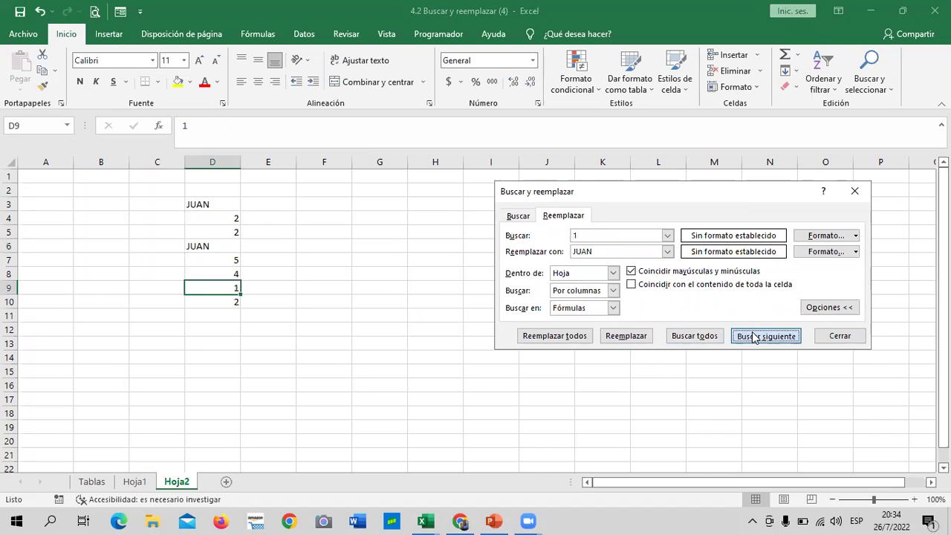
click(617, 335)
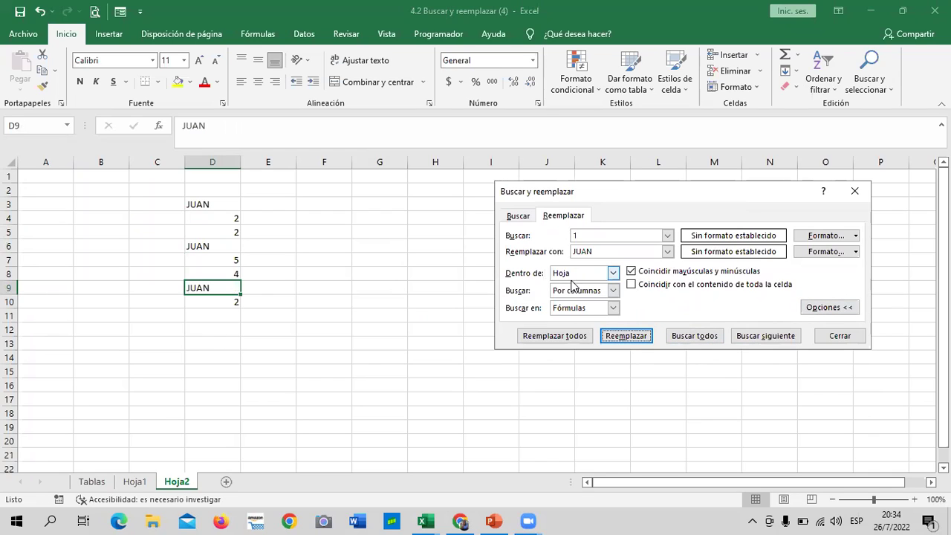
click(604, 251)
click(604, 238)
- Replace the 2s in D10, D5 and D4 with PEDRO, then close the dialog
key(BackSpace)
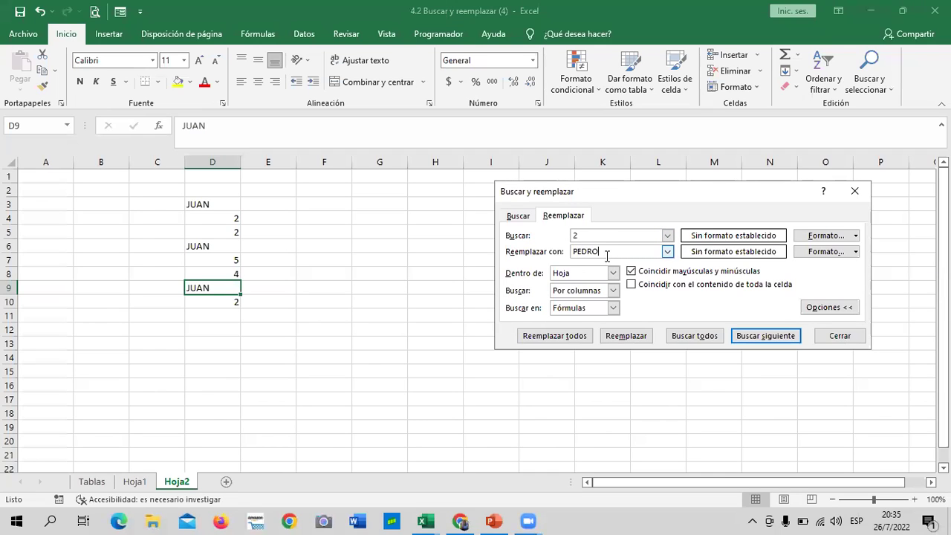
click(759, 336)
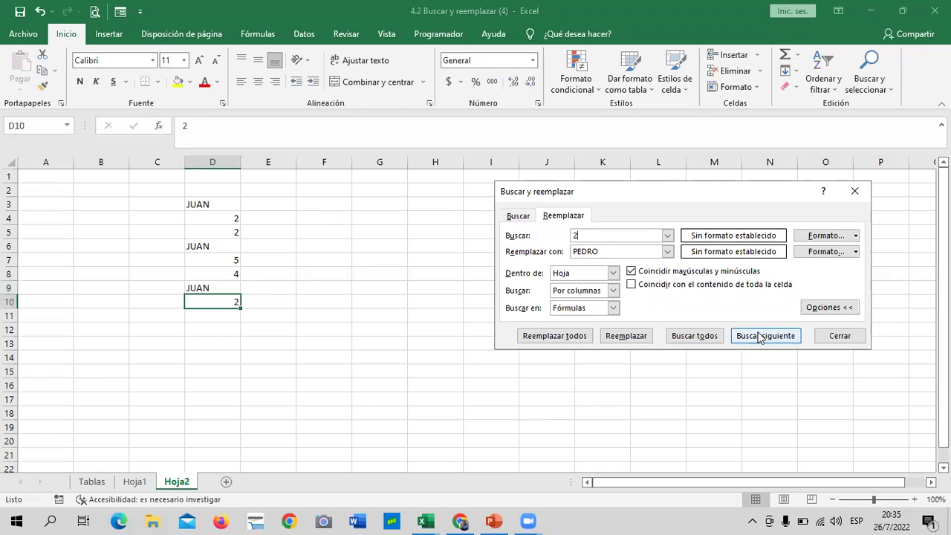
click(627, 336)
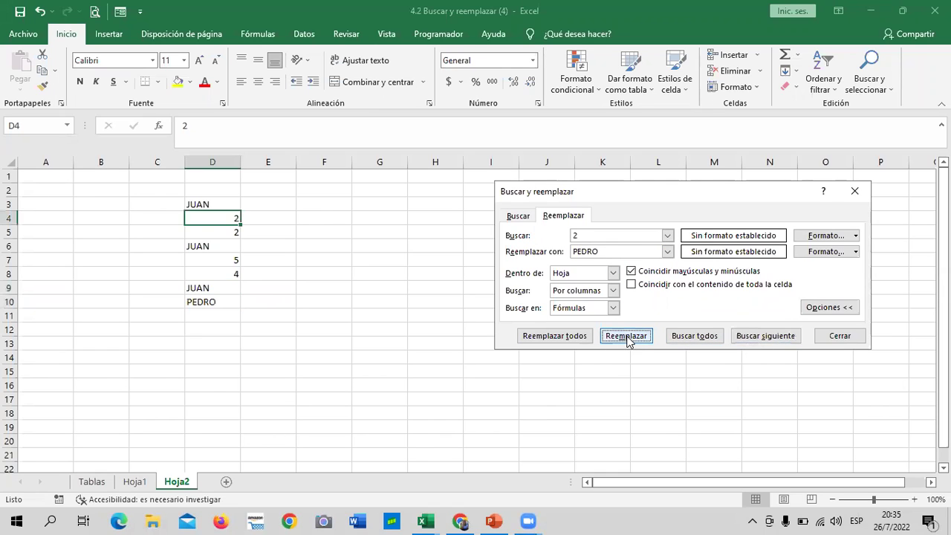
click(731, 338)
click(628, 335)
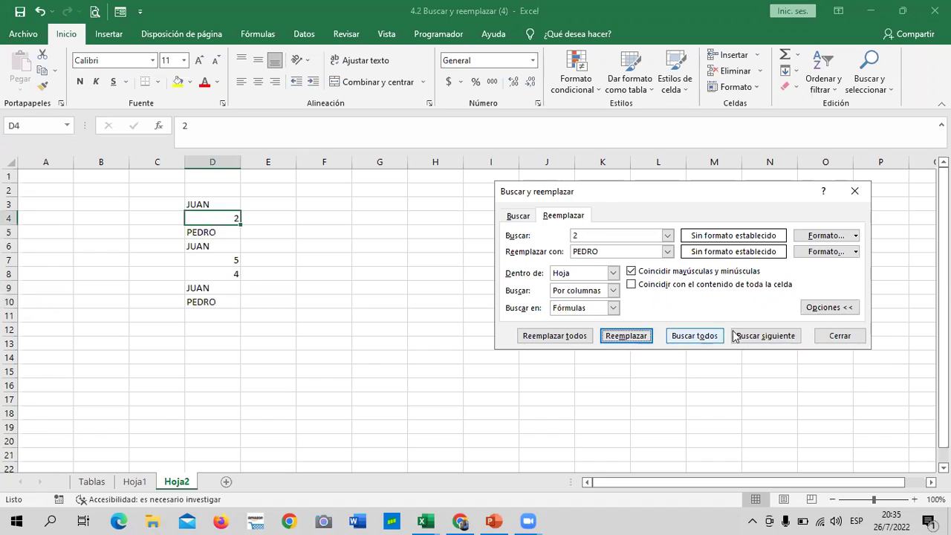
click(627, 336)
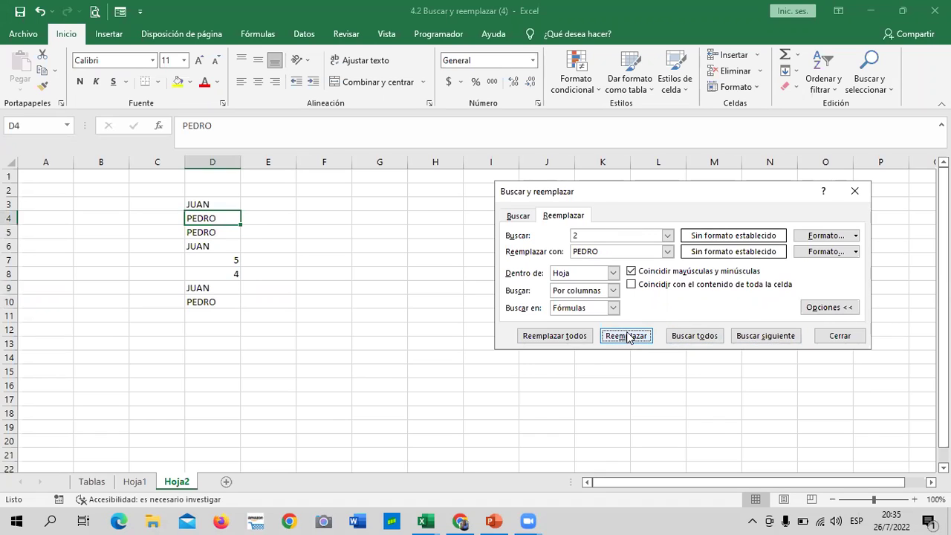
click(765, 338)
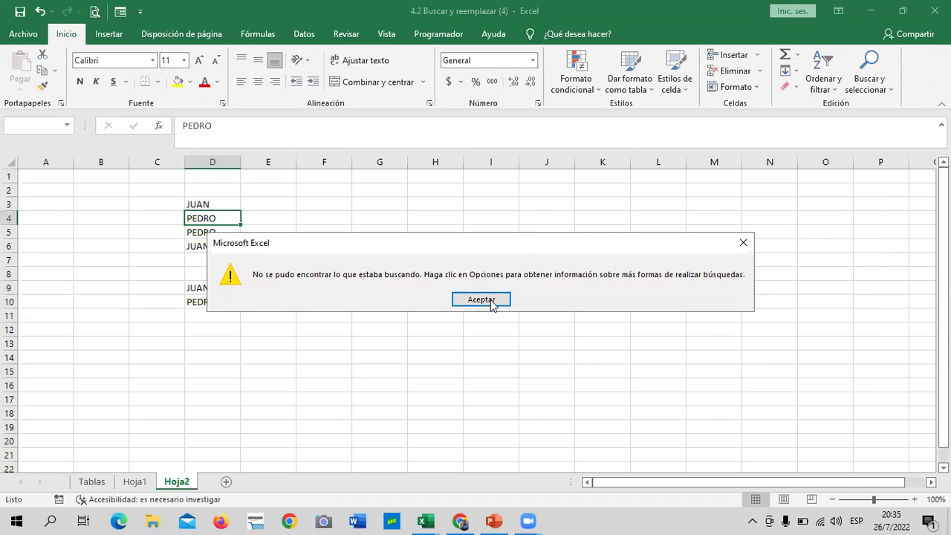
click(490, 303)
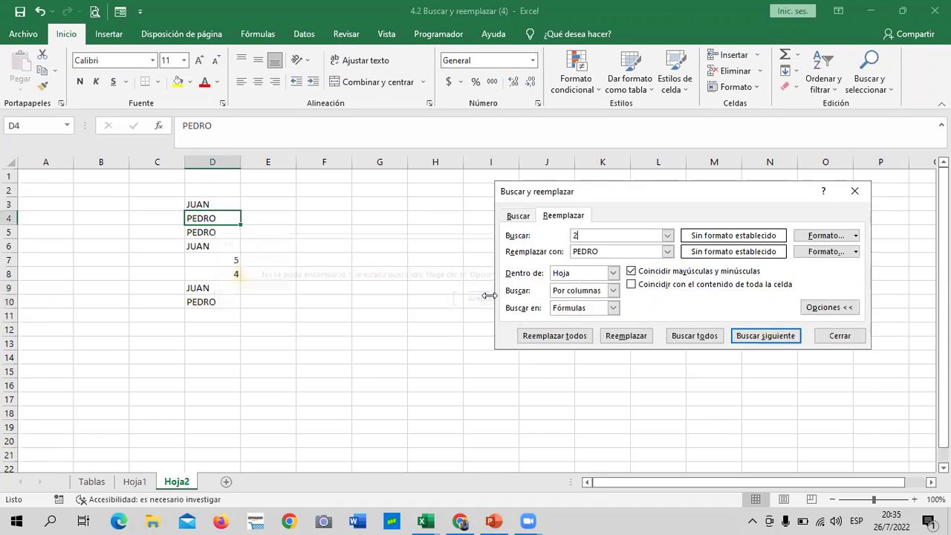
click(864, 194)
- Browse Hoja1 and Hoja2's JUAN/PEDRO list, ending on the Tablas sales table
click(134, 483)
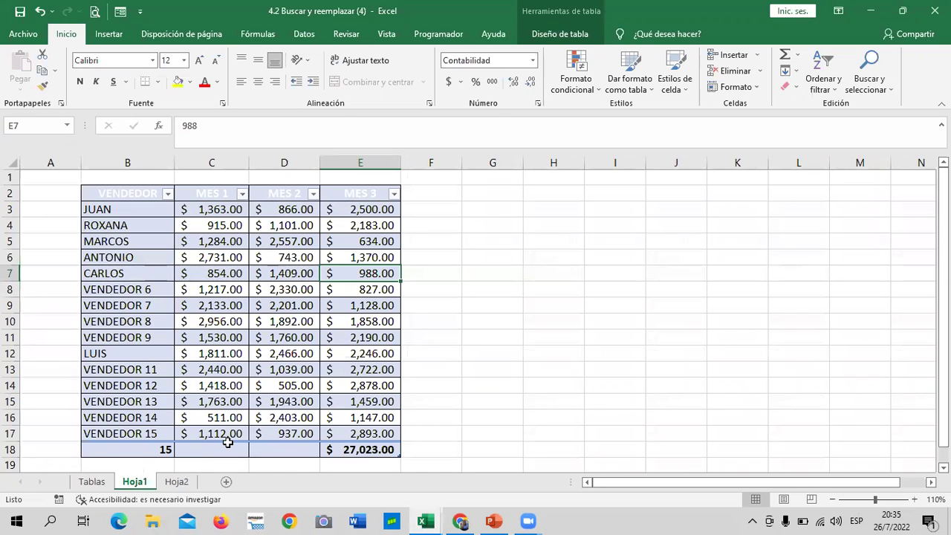
click(92, 482)
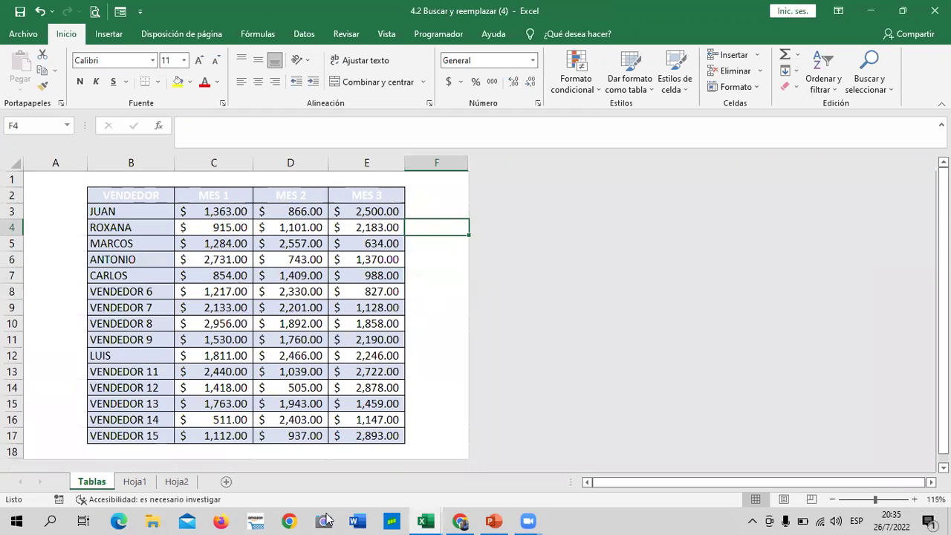
click(142, 483)
click(176, 483)
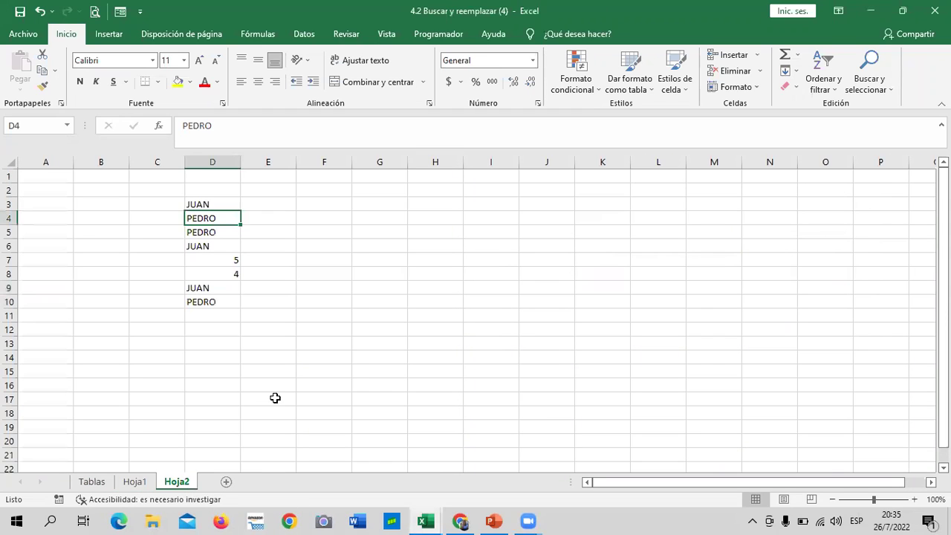
click(400, 361)
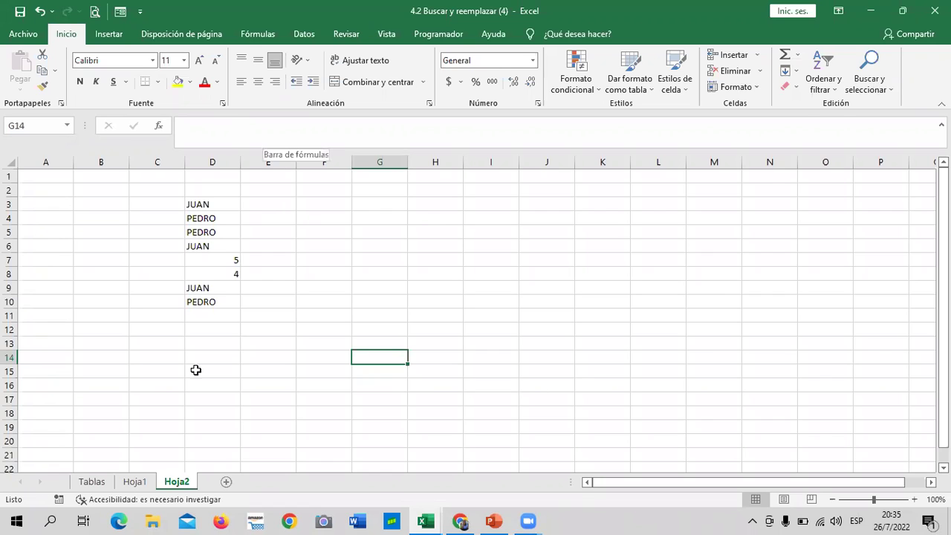
click(224, 203)
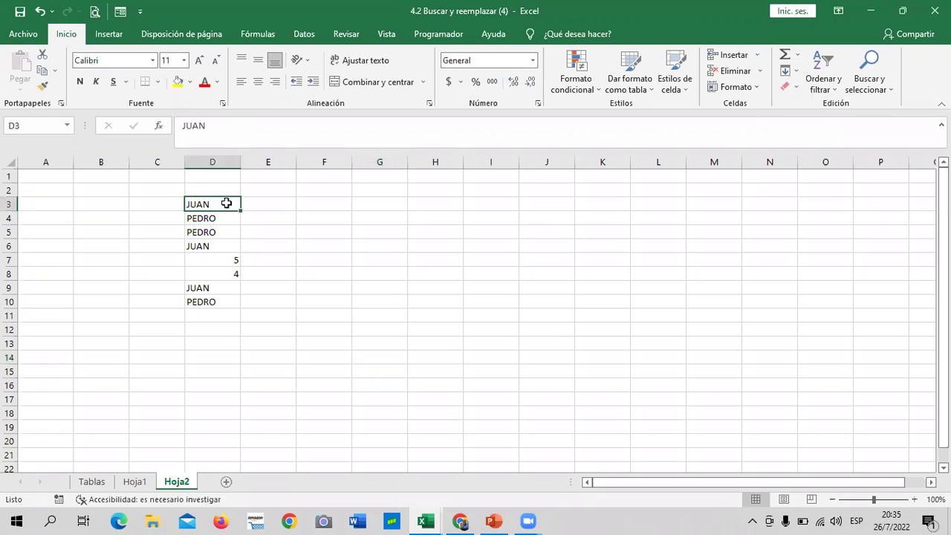
click(92, 482)
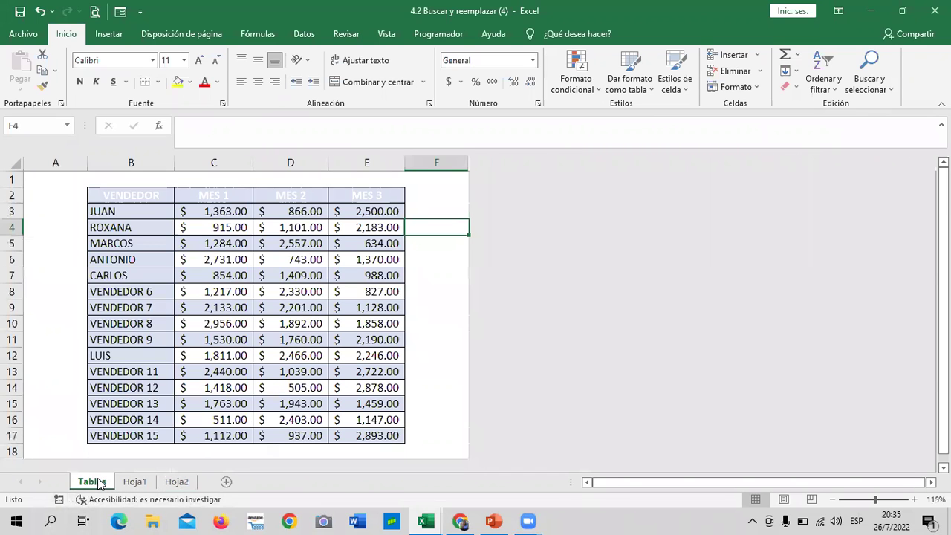
- Copy the seller names from Hoja1 into cell B2 of a new Hoja3 sheet
click(134, 481)
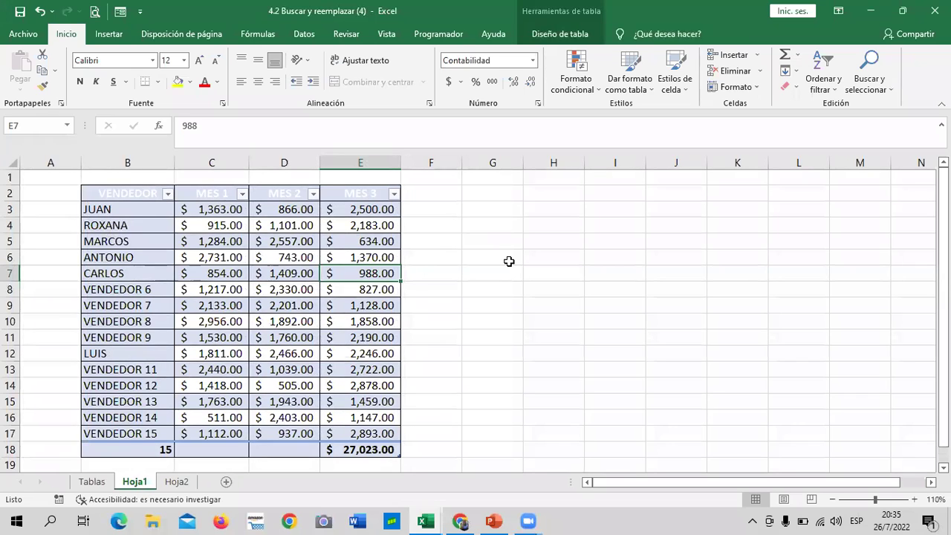
drag(175, 159, 226, 159)
drag(149, 208, 167, 433)
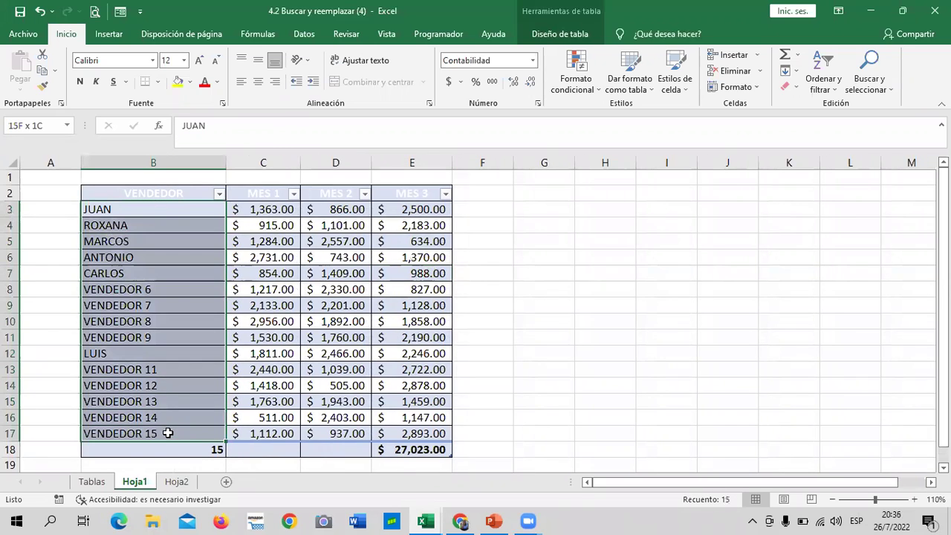
right_click(183, 264)
click(223, 187)
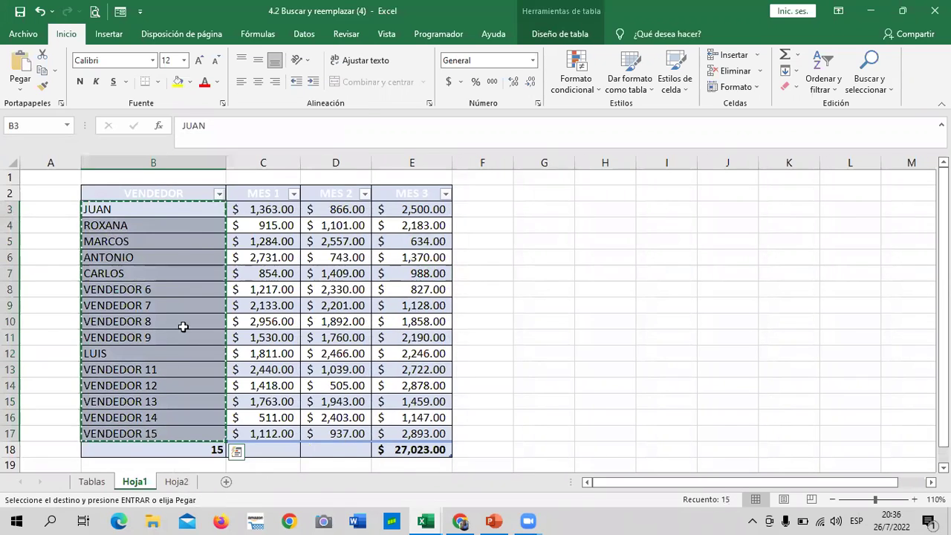
click(226, 481)
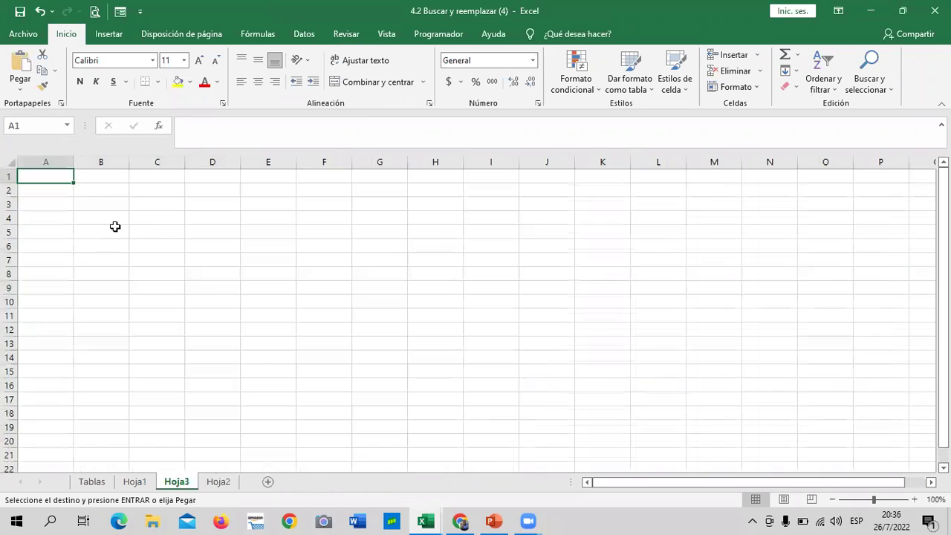
right_click(104, 187)
click(134, 254)
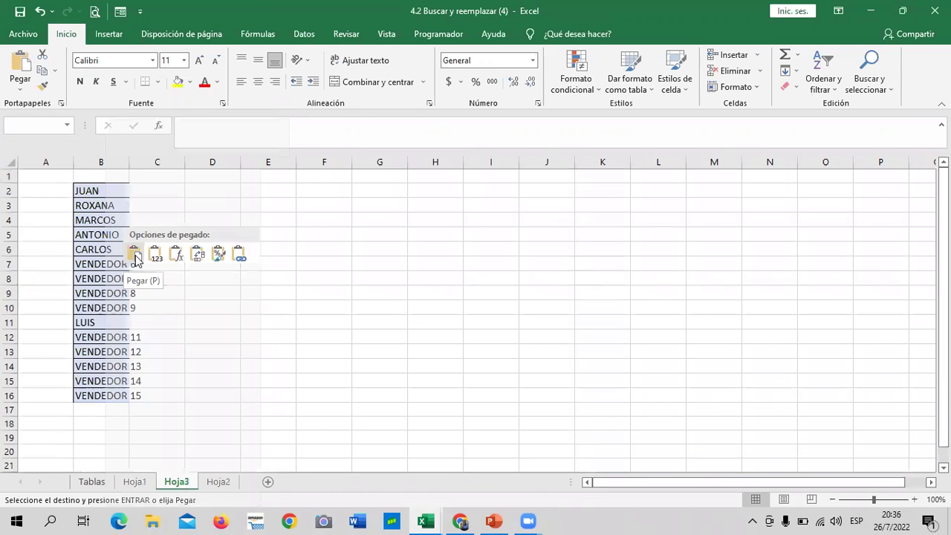
click(136, 257)
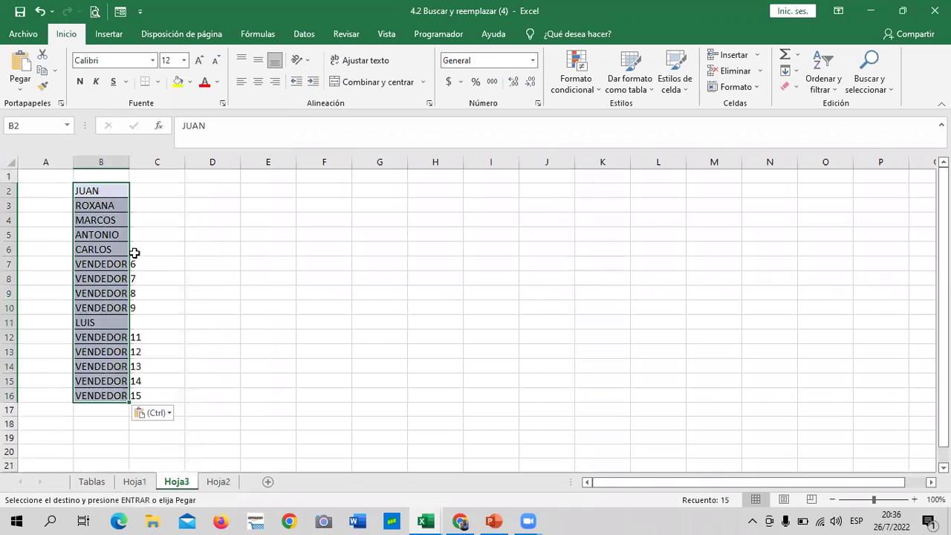
- Re-paste the names at B2 as plain values and widen column B to fit them
drag(130, 160, 182, 161)
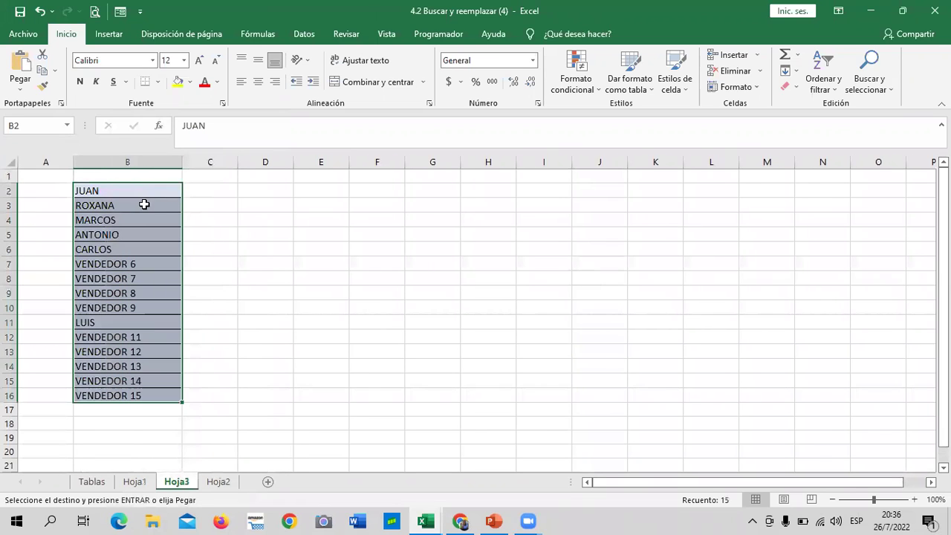
key(ctrl+z)
key(ctrl+z)
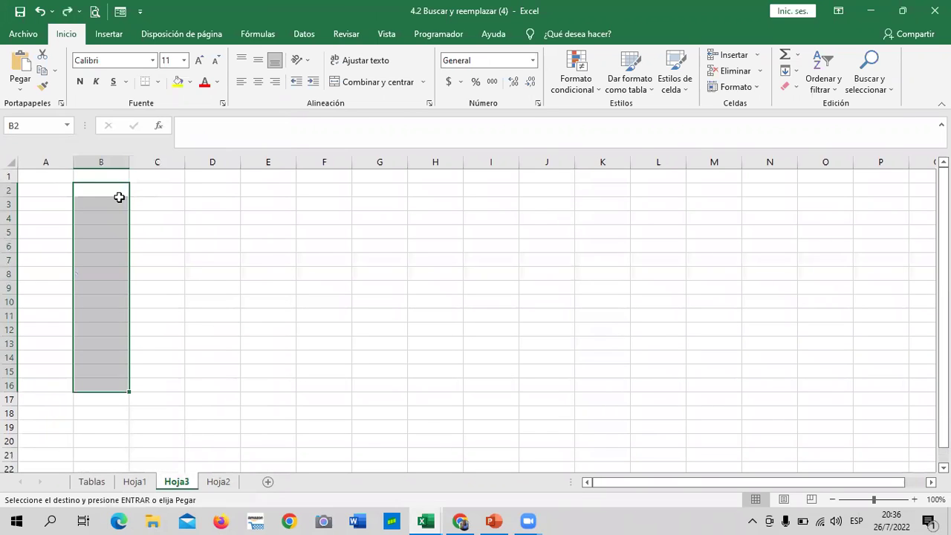
right_click(117, 194)
click(165, 255)
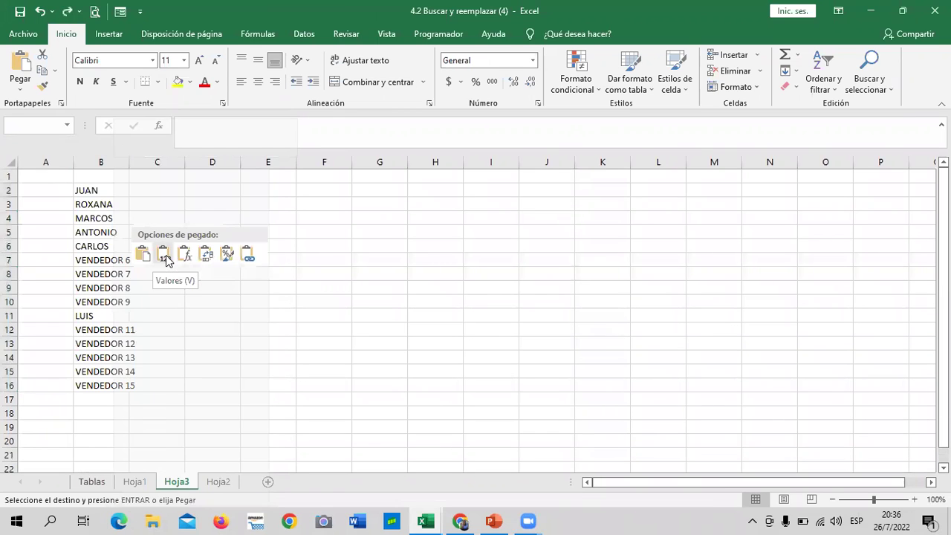
drag(129, 162, 165, 166)
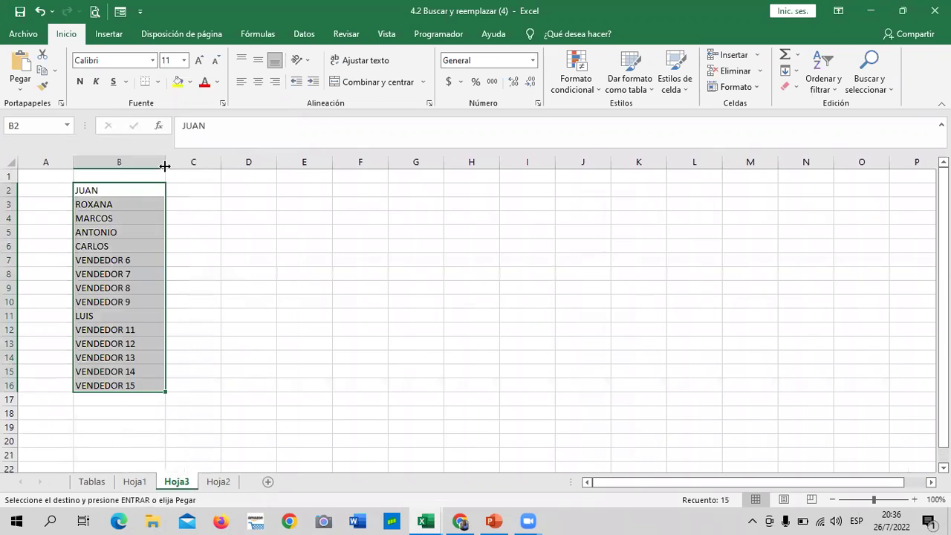
drag(253, 263, 280, 276)
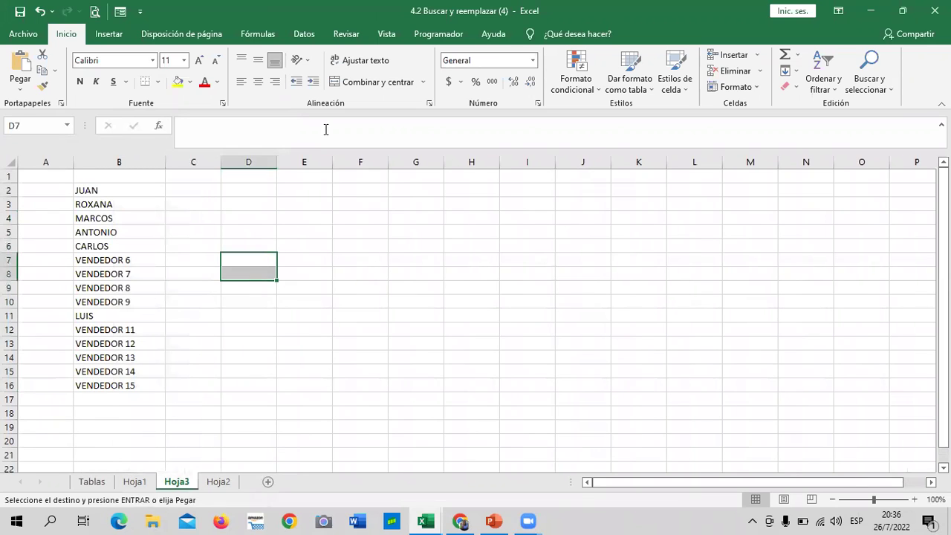
- Apply All Borders to the names in B2:B16 and zoom the sheet to 110%
drag(148, 381, 149, 386)
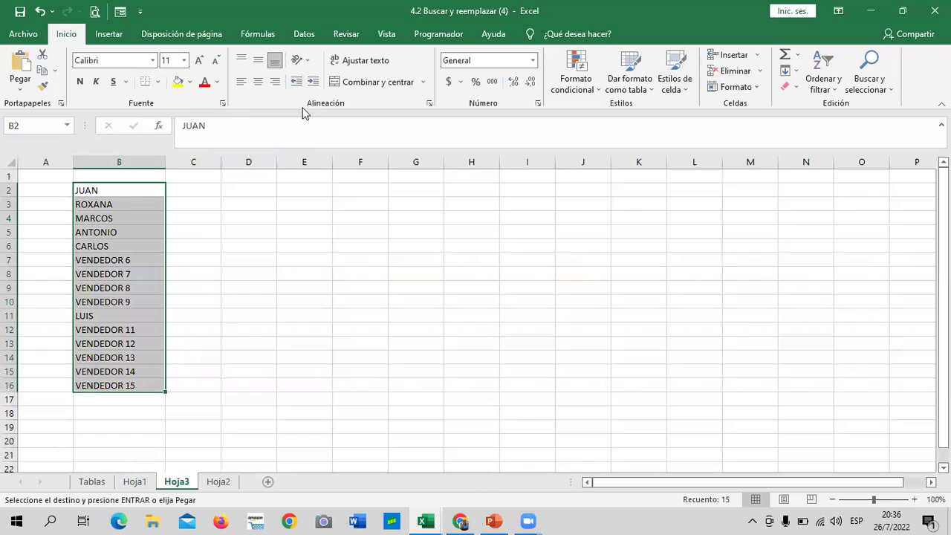
click(158, 82)
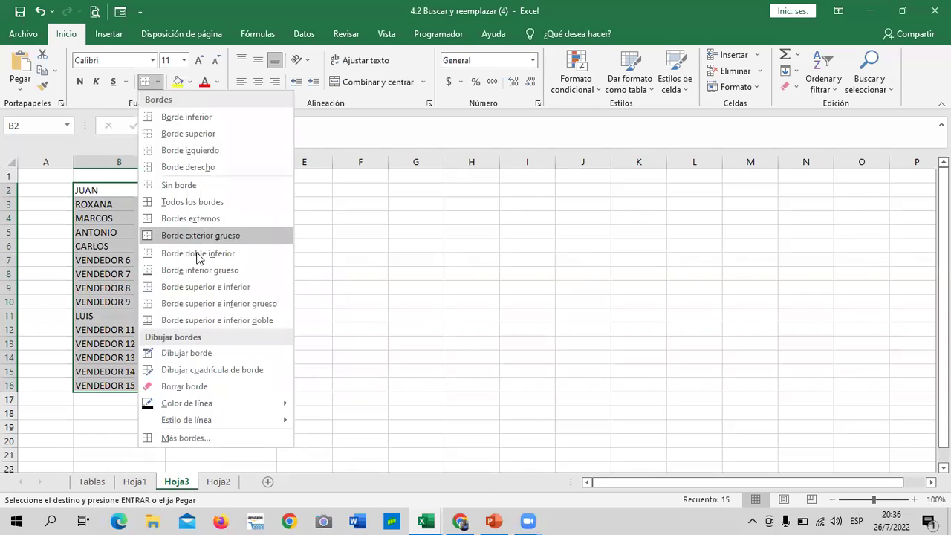
click(207, 202)
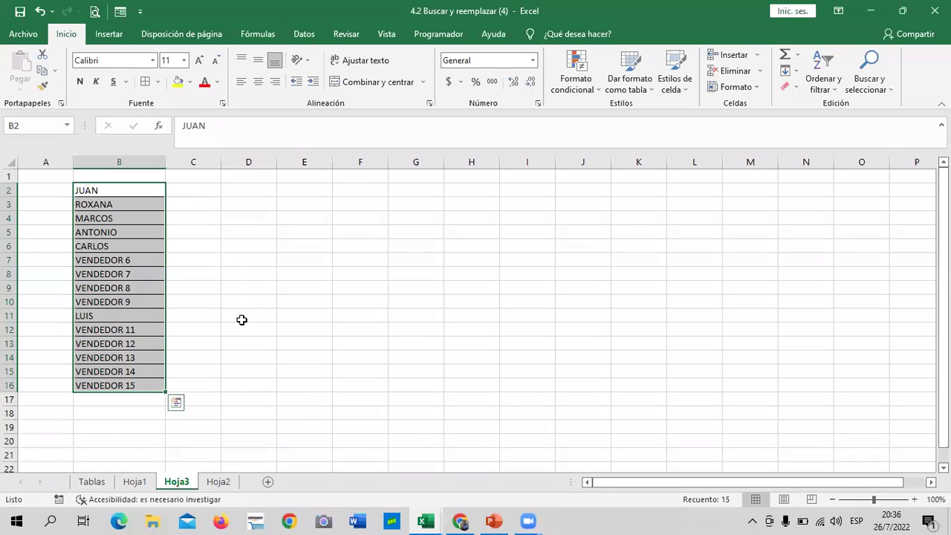
click(244, 321)
click(915, 500)
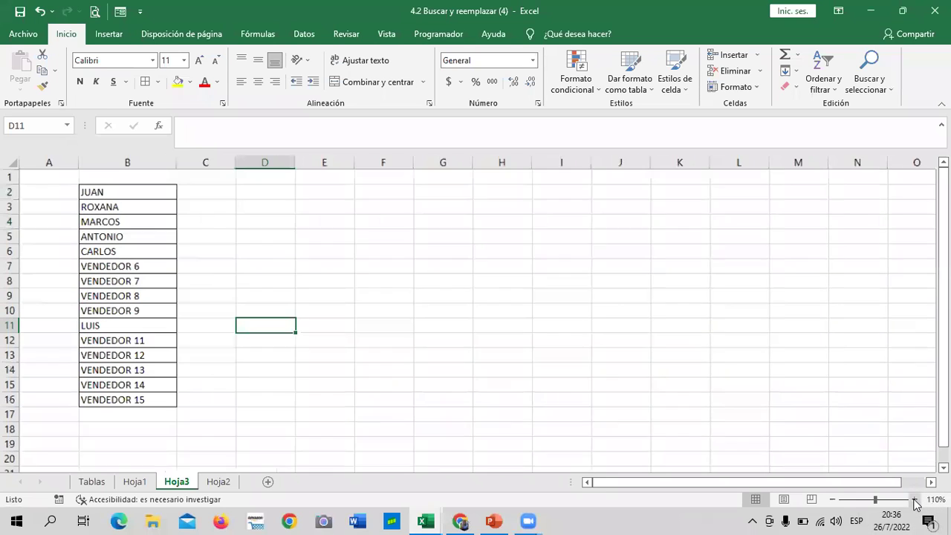
click(377, 327)
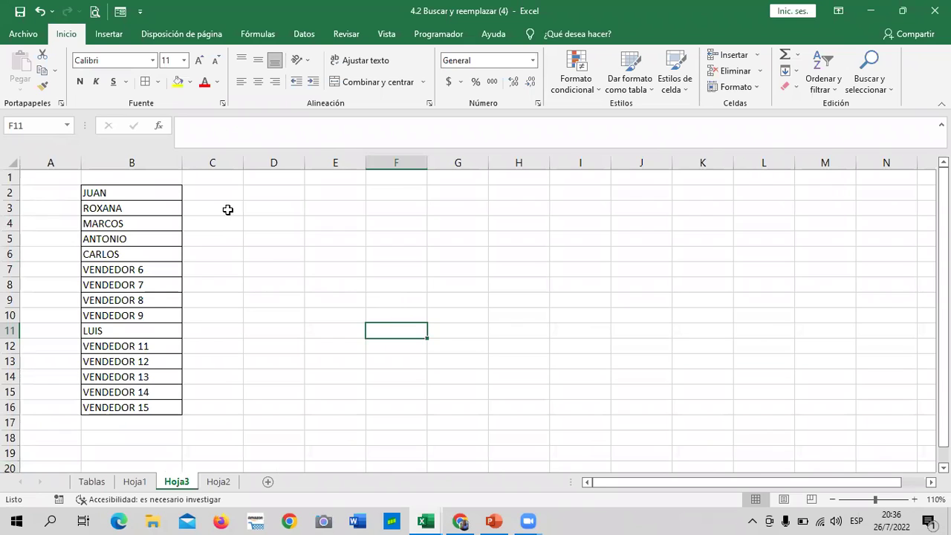
- Enter =SUSTITUIR(B7;"VENDEDOR 6";"MARIA") in D3 so it displays MARIA
click(276, 195)
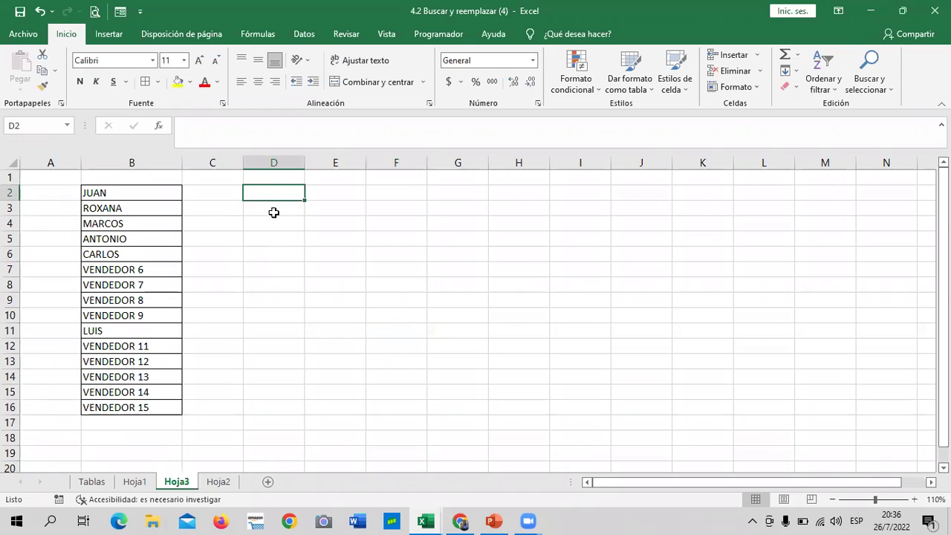
click(269, 214)
text(=)
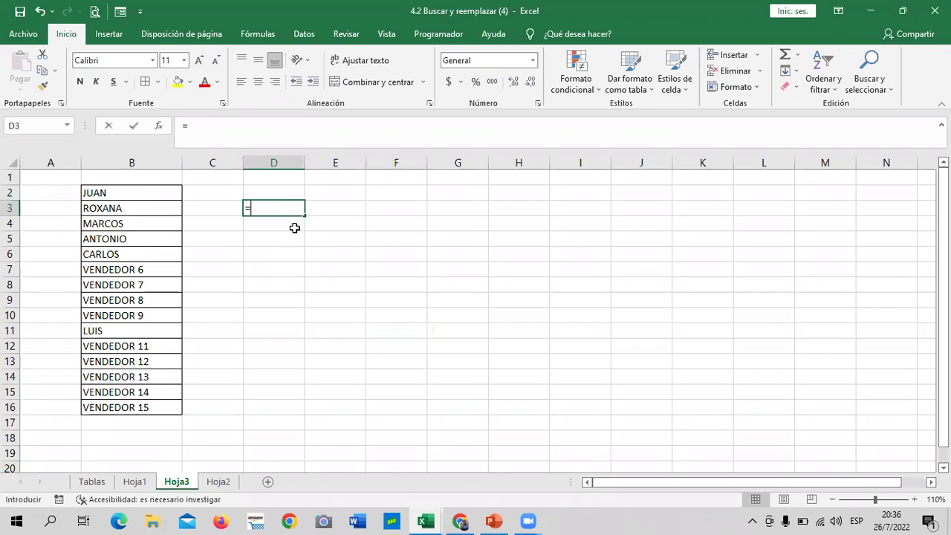
text(SUS)
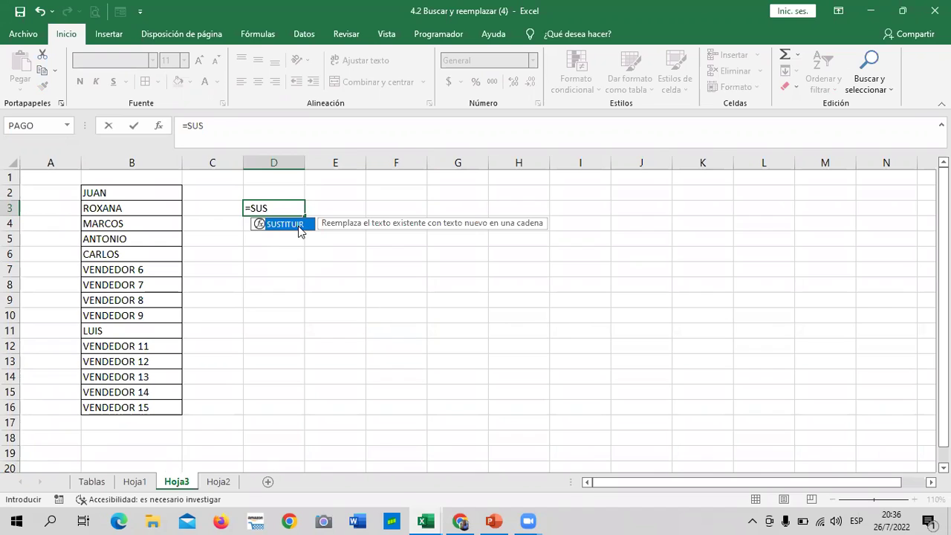
double_click(288, 223)
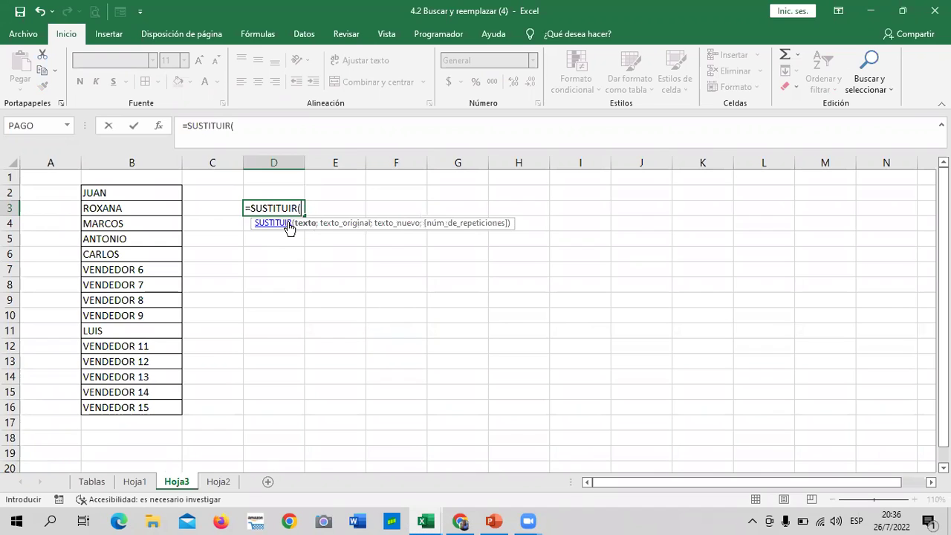
click(104, 269)
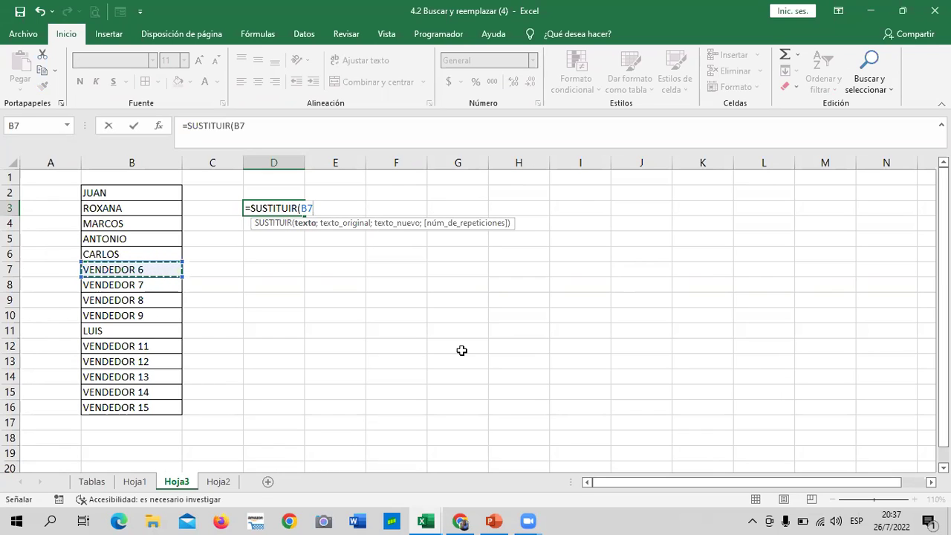
text(;")
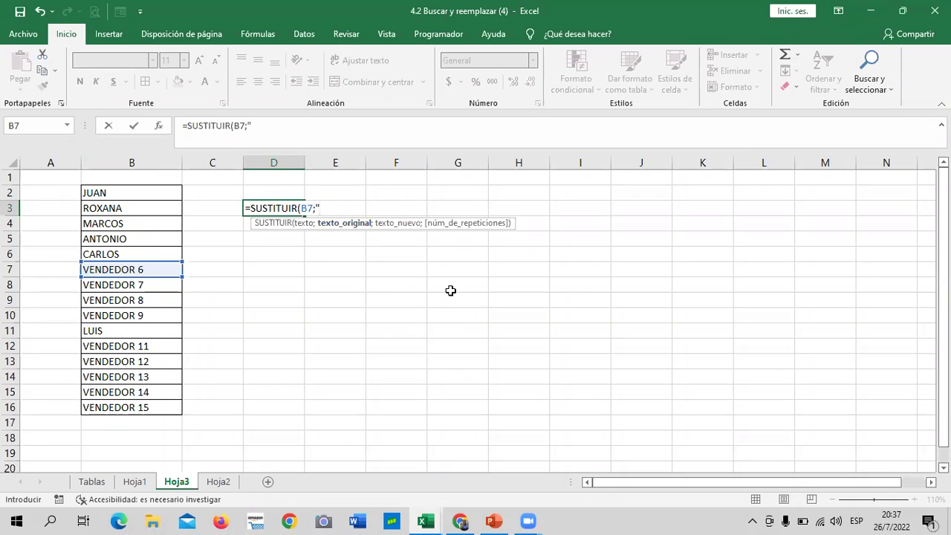
text(VEND)
text(EDOR)
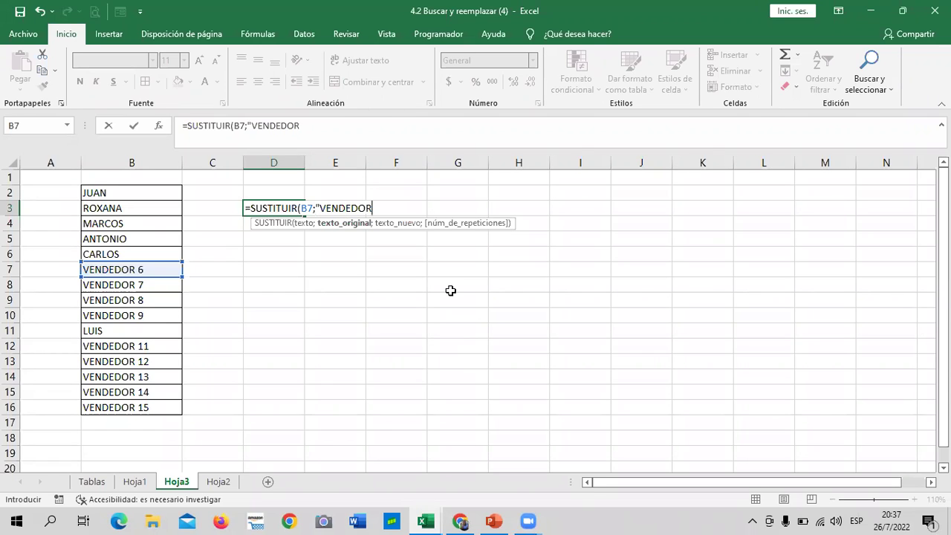
text( 6";")
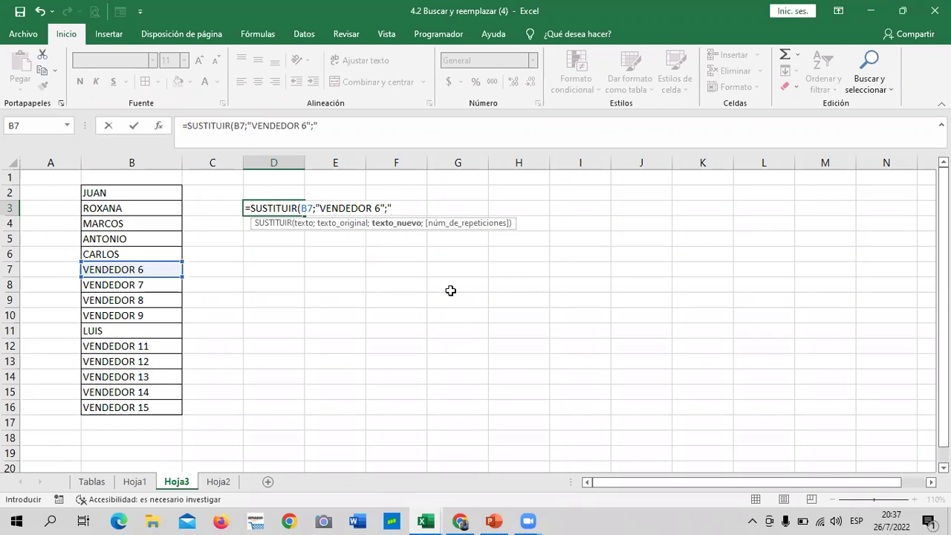
text(MARIA)
text(")
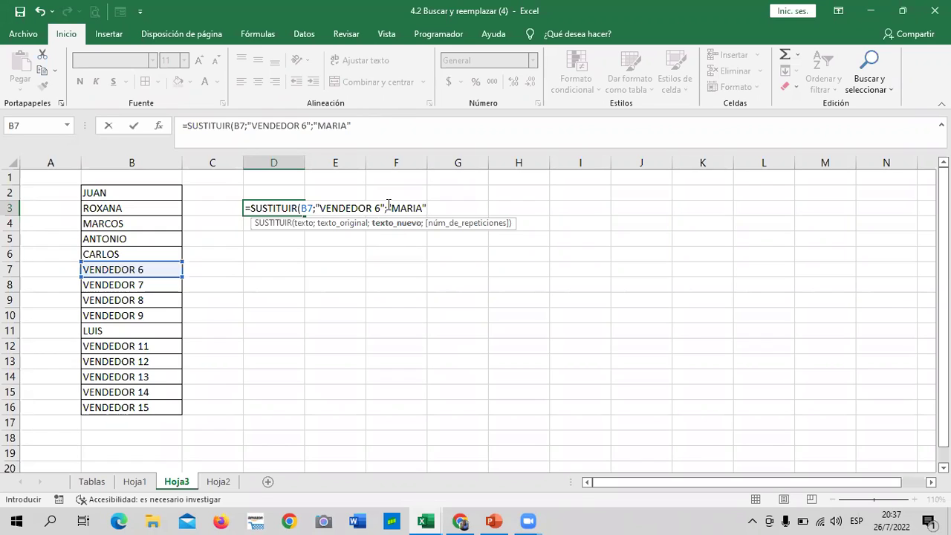
click(481, 282)
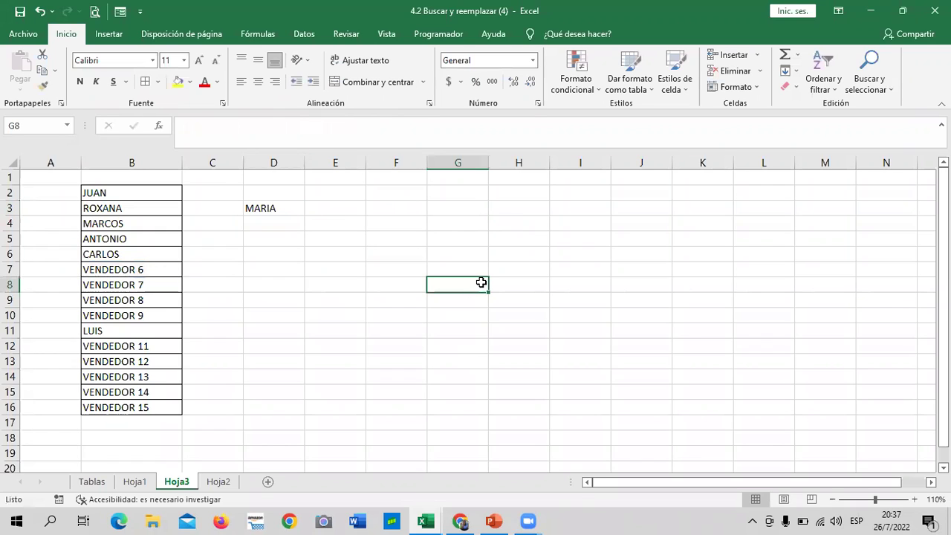
- Compare D3's result with B7 (VENDEDOR 6) and B8 (VENDEDOR 7), then reopen D3's formula
click(275, 211)
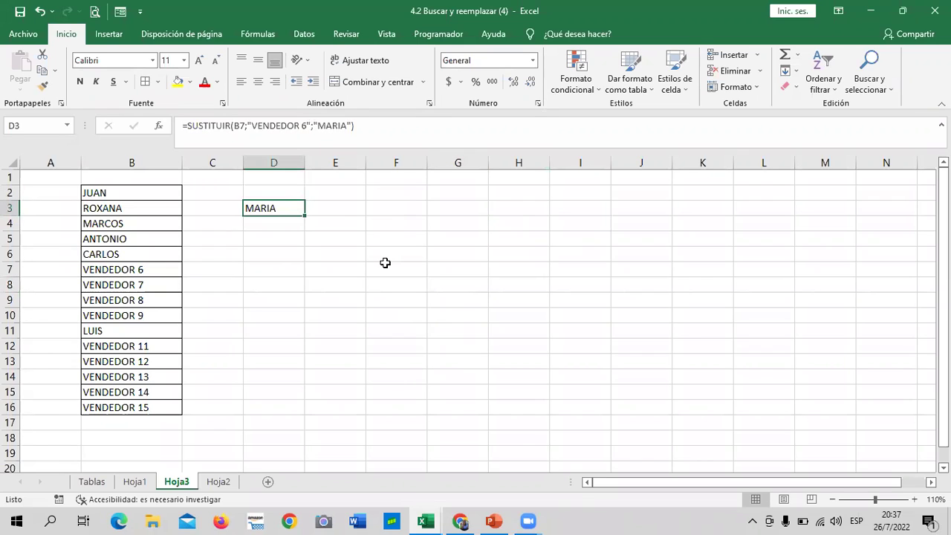
click(130, 267)
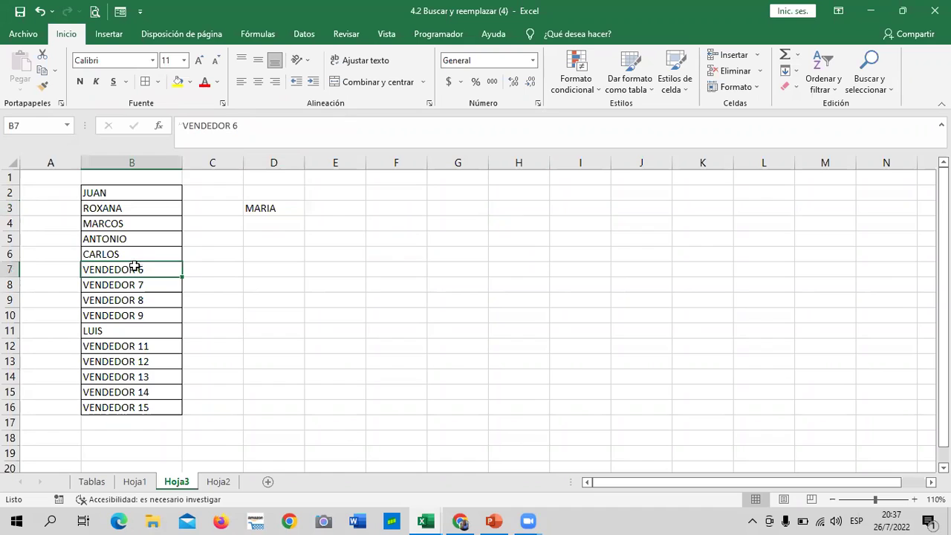
click(287, 208)
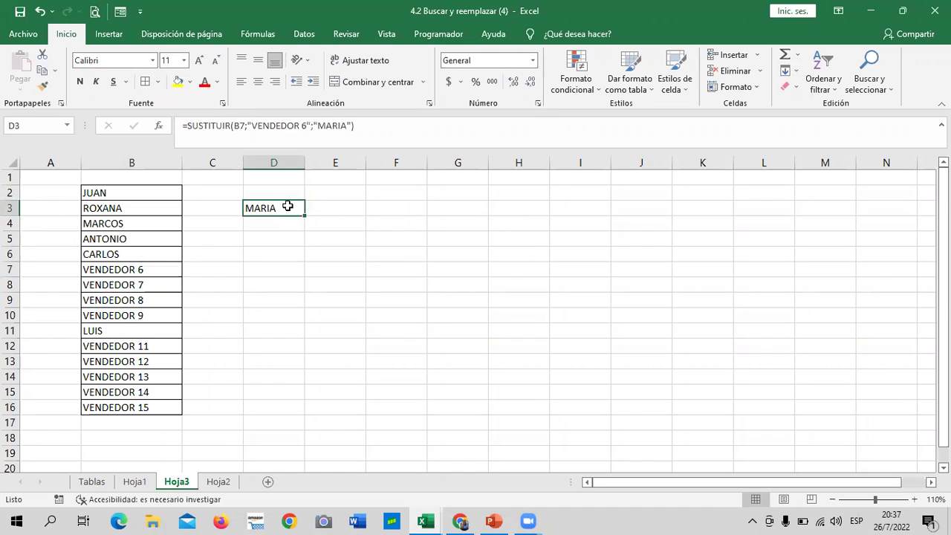
click(153, 285)
click(262, 209)
key(Return)
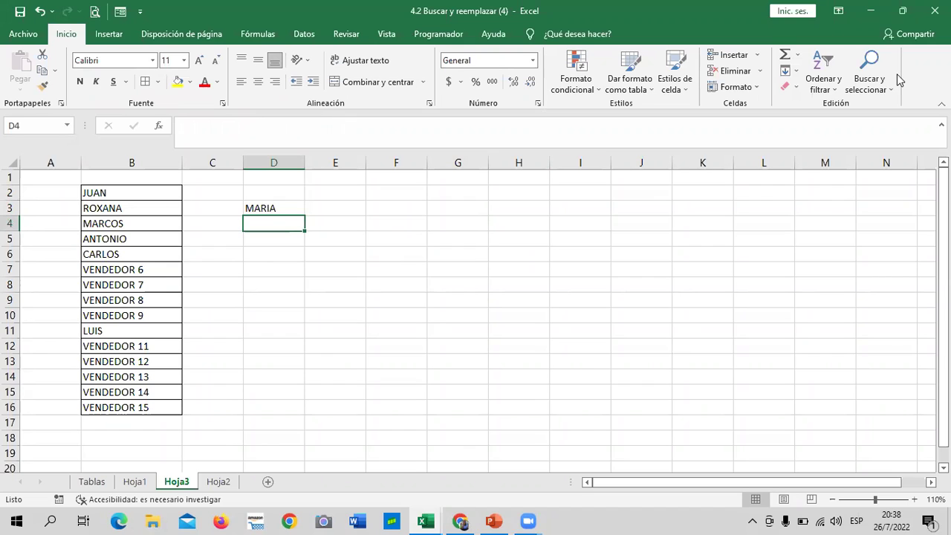
click(154, 284)
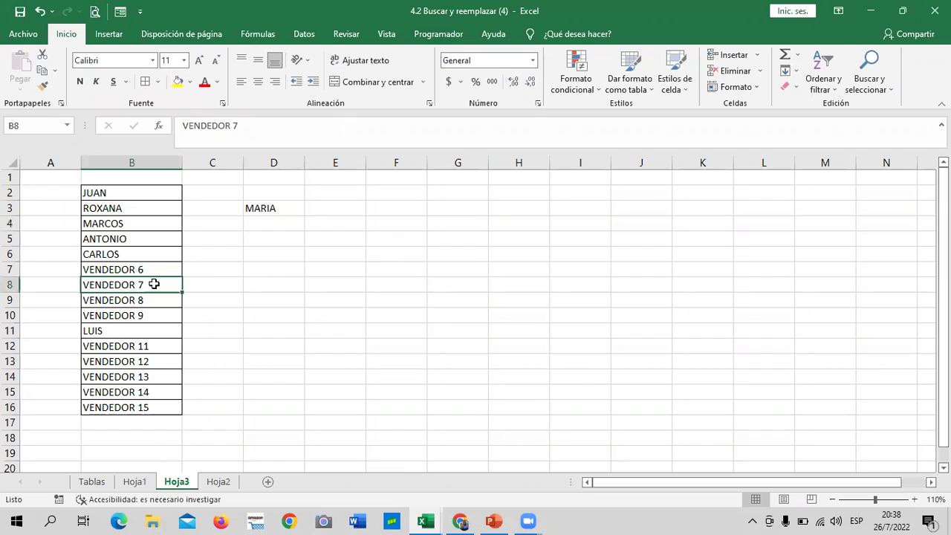
click(270, 208)
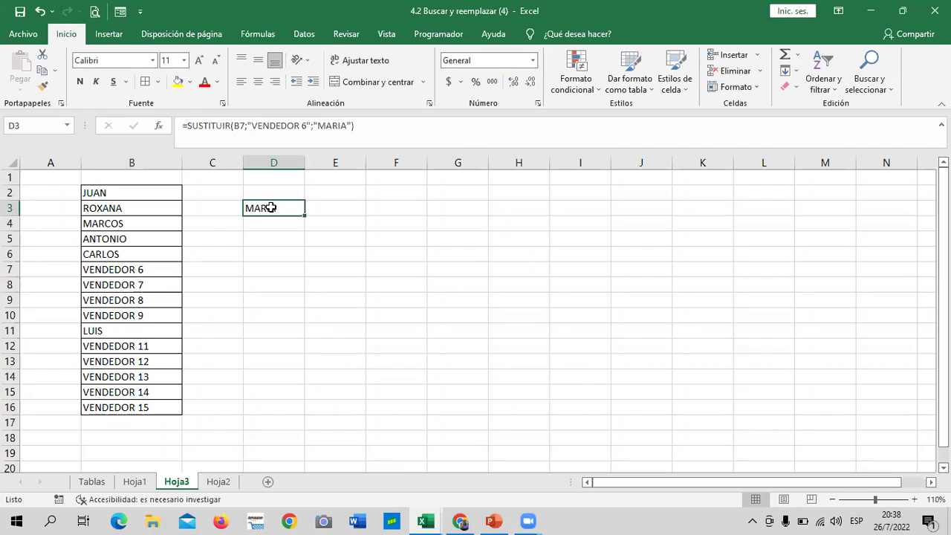
click(141, 283)
click(275, 205)
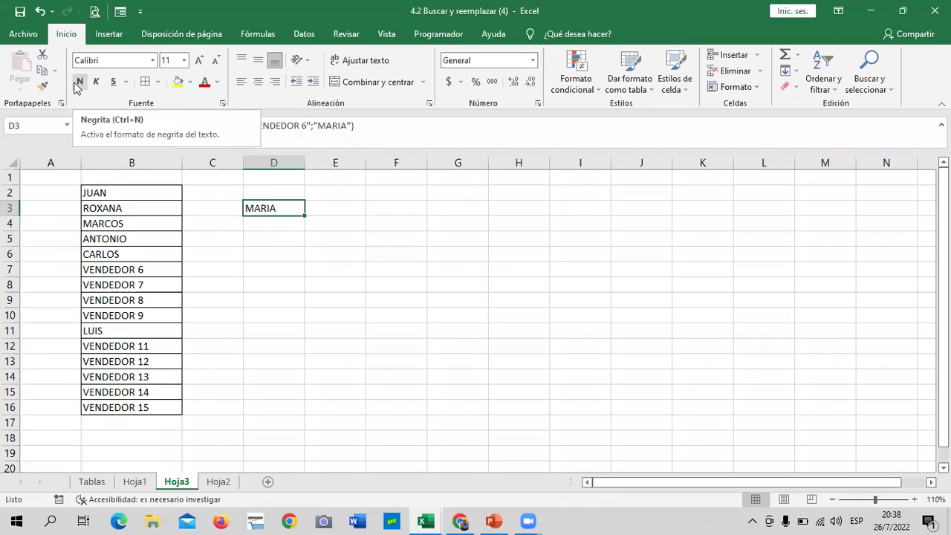
click(376, 122)
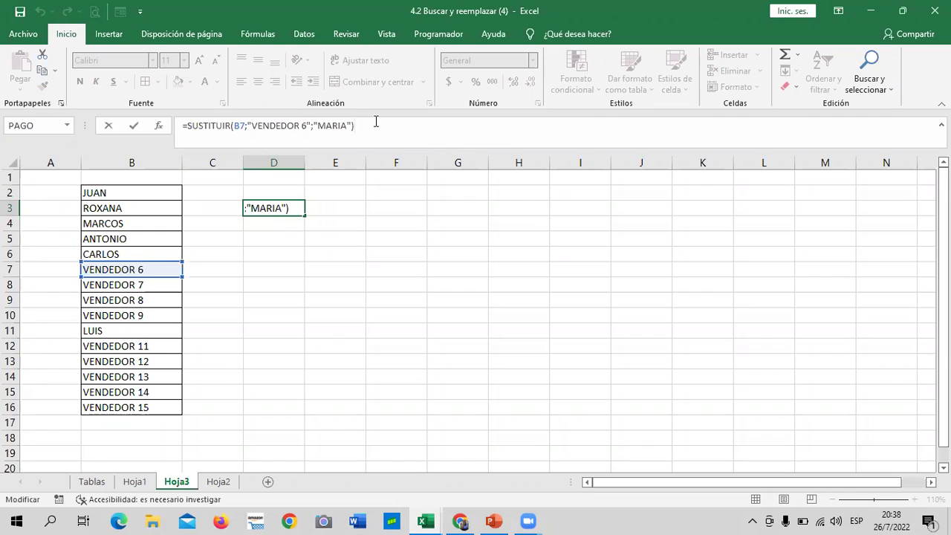
- Change D3's formula to search for "6" instead of "VENDEDOR 6", keeping MARIA as replacement
key(Return)
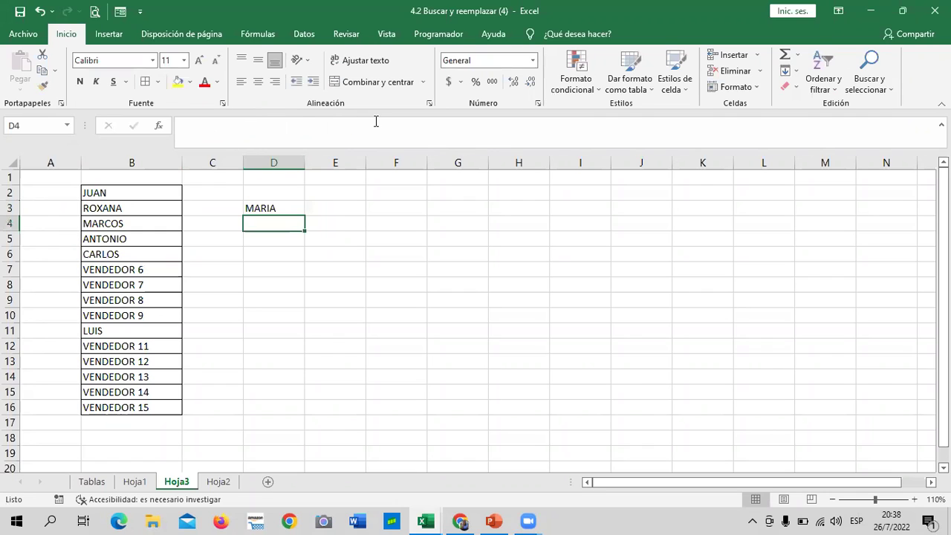
click(272, 205)
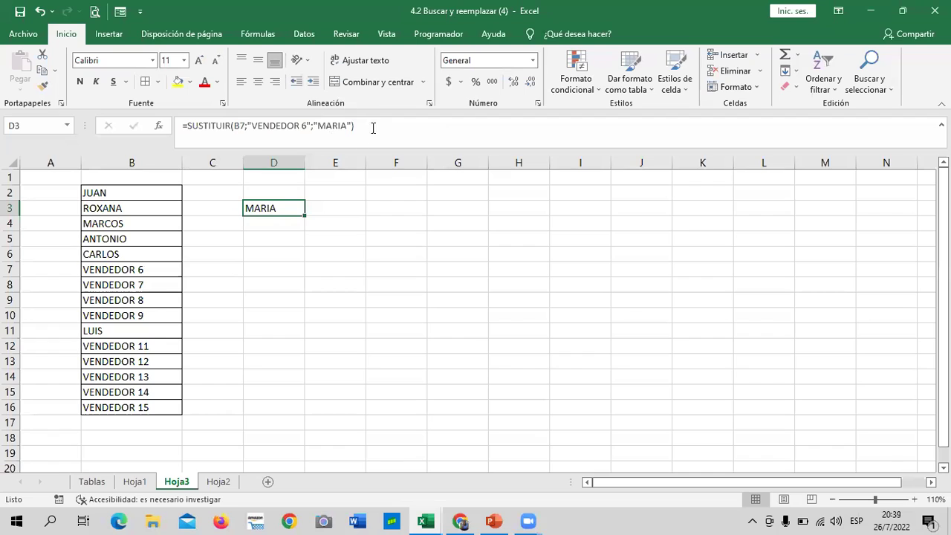
click(300, 126)
key(BackSpace)
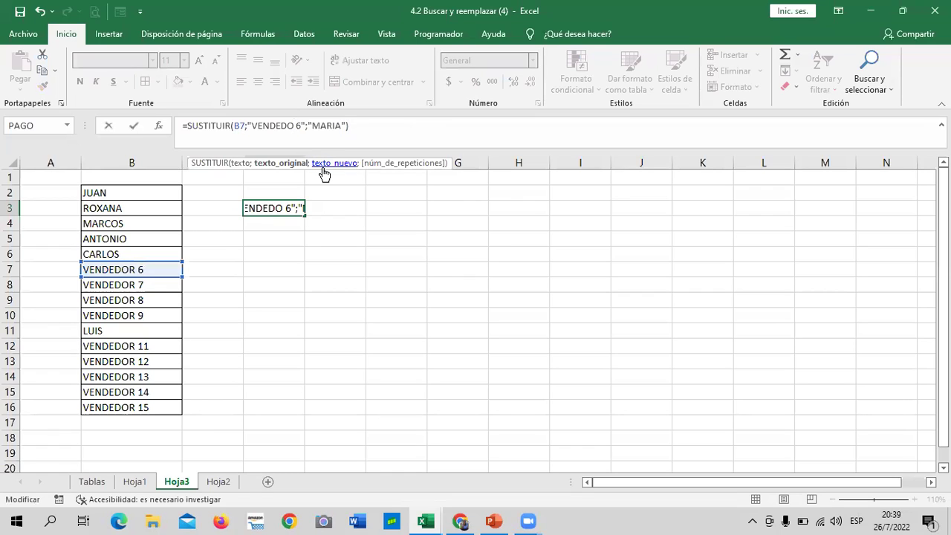
text(R)
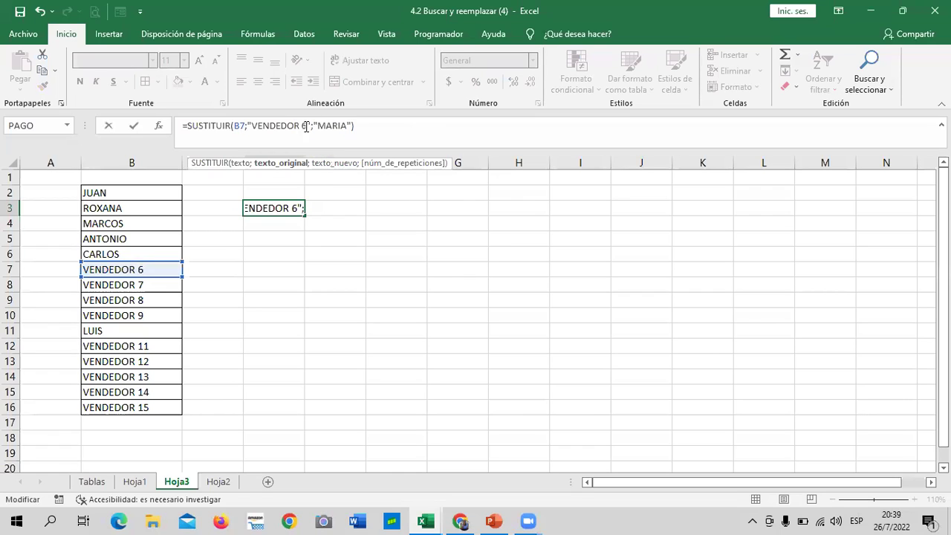
key(BackSpace)
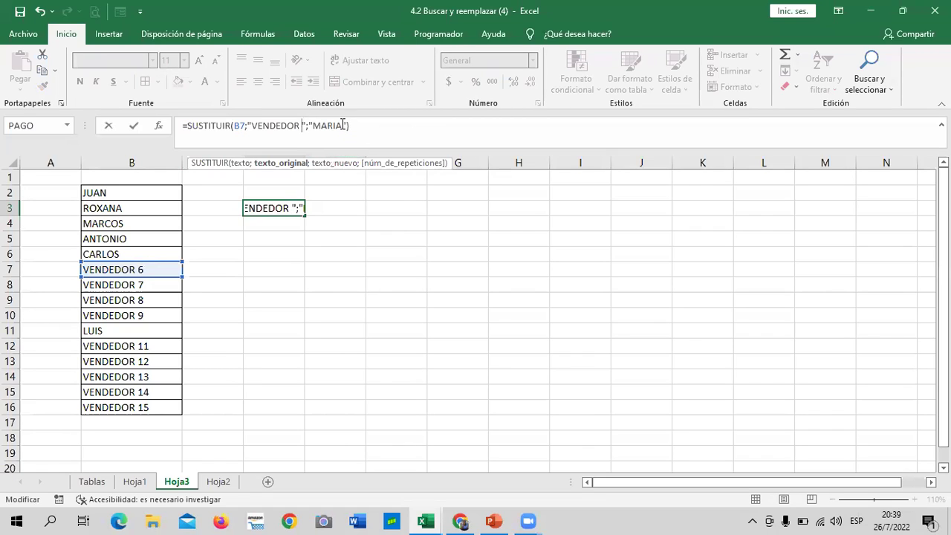
click(343, 126)
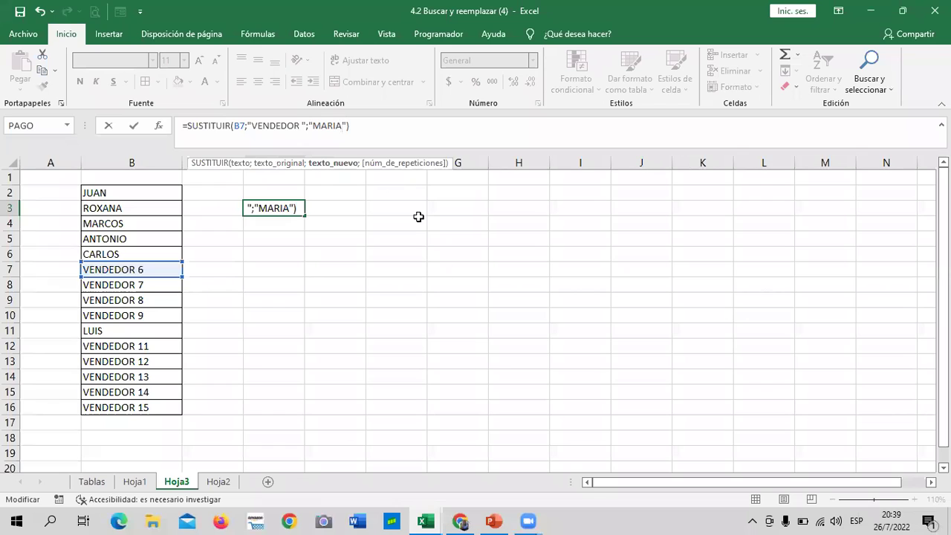
click(300, 128)
key(BackSpace)
key(BackSpace)
key(BackSpace)
key(BackSpace)
key(BackSpace)
key(BackSpace)
key(BackSpace)
key(BackSpace)
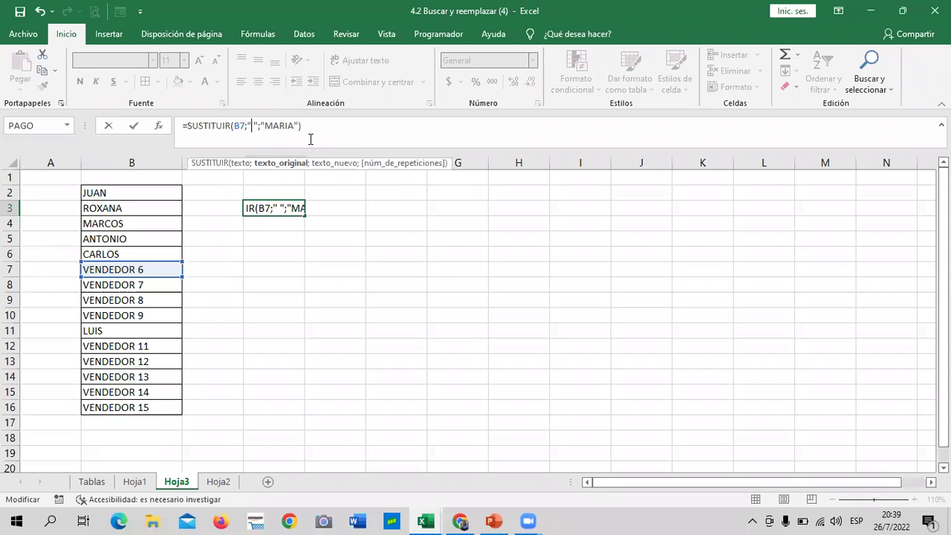
text(6)
click(301, 128)
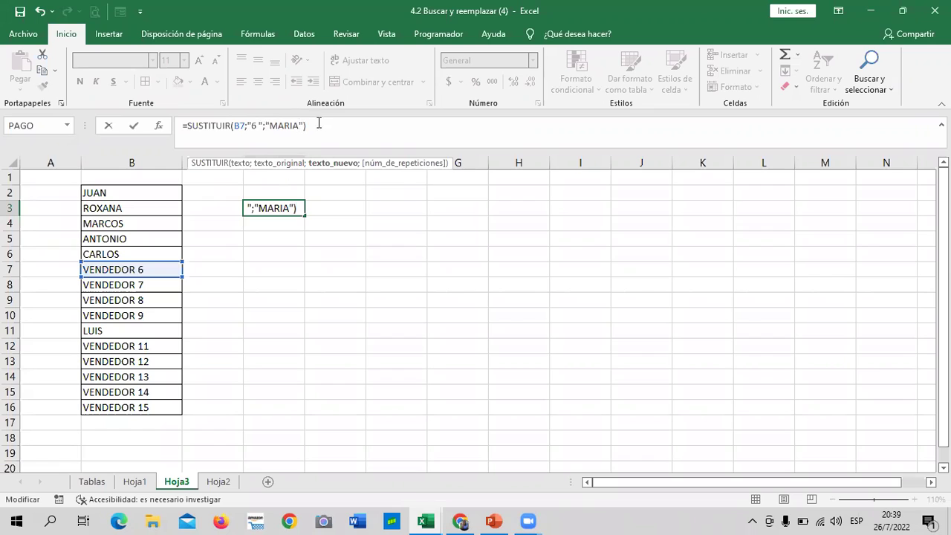
key(Return)
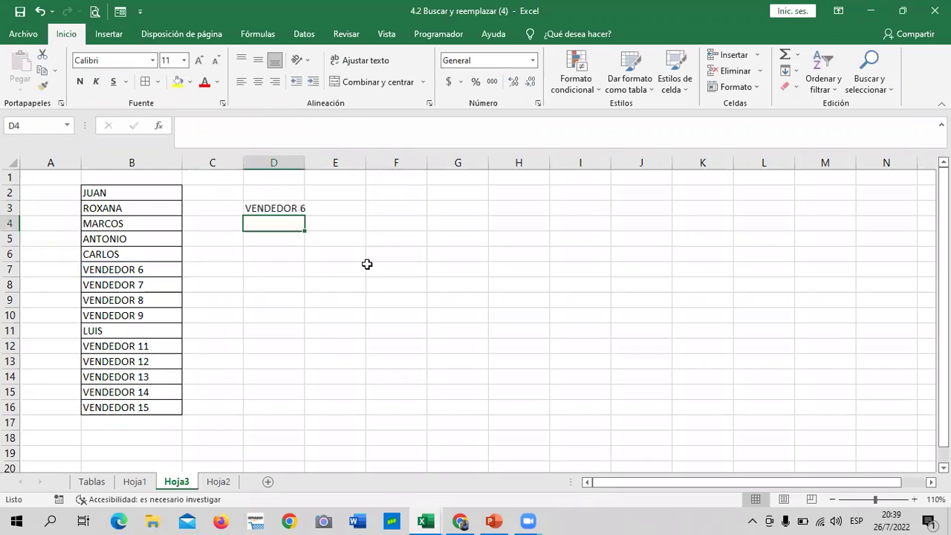
- Widen column D and remove the stray space after the 6 in D3's formula
click(275, 203)
drag(304, 163, 313, 163)
click(407, 287)
click(278, 209)
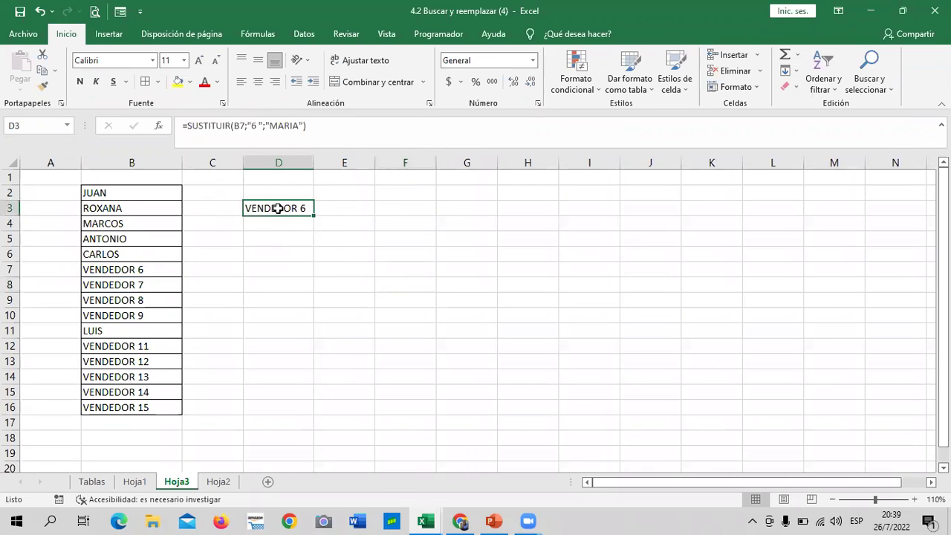
click(335, 127)
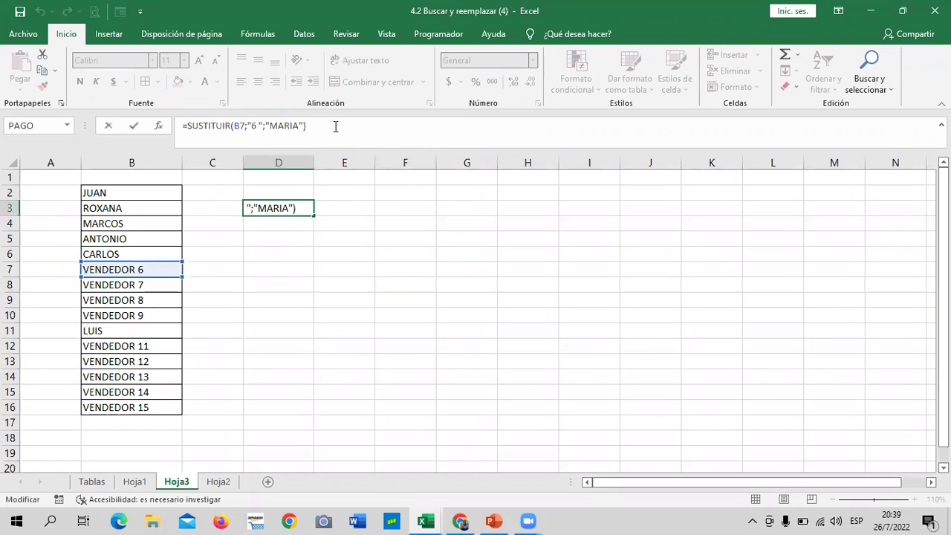
click(257, 125)
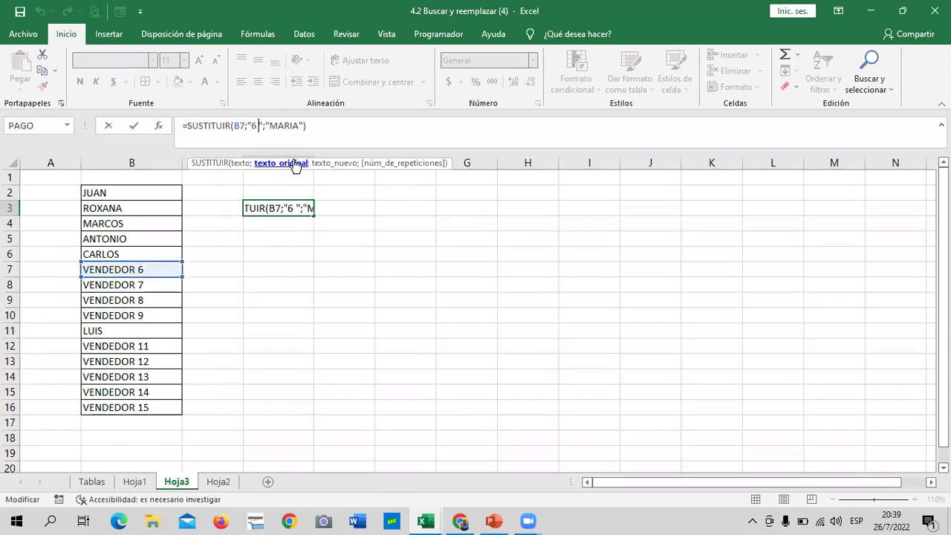
key(BackSpace)
key(Return)
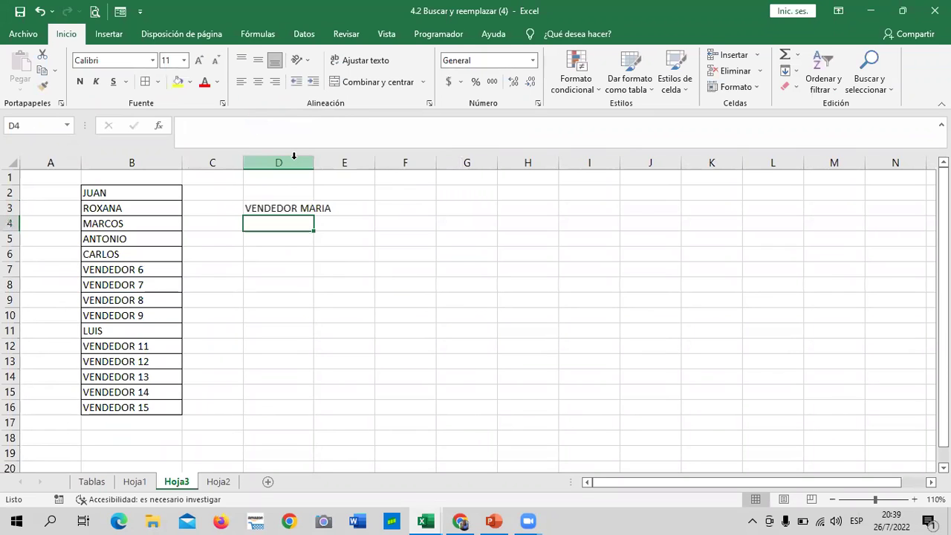
- Widen column D to fit VENDEDOR MARIA and reselect D3 to check its formula
drag(347, 161, 347, 161)
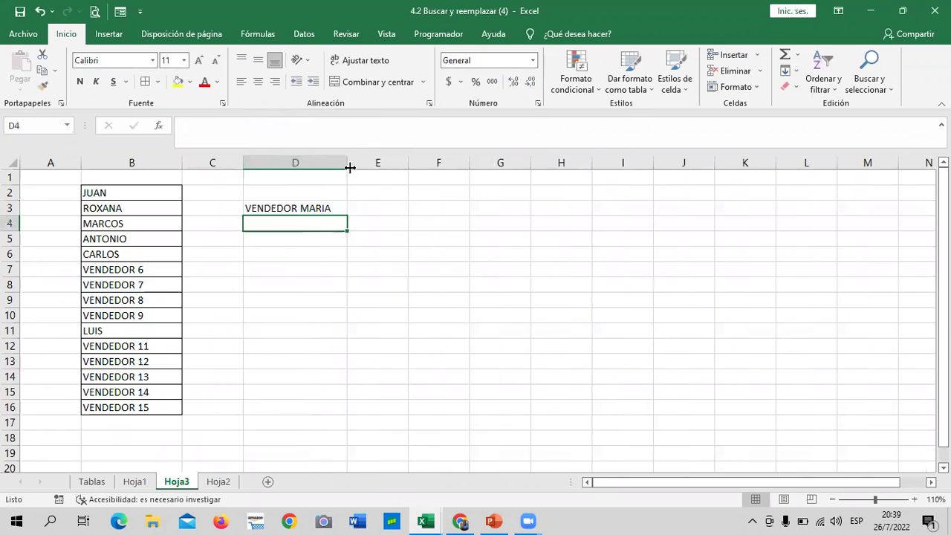
click(425, 296)
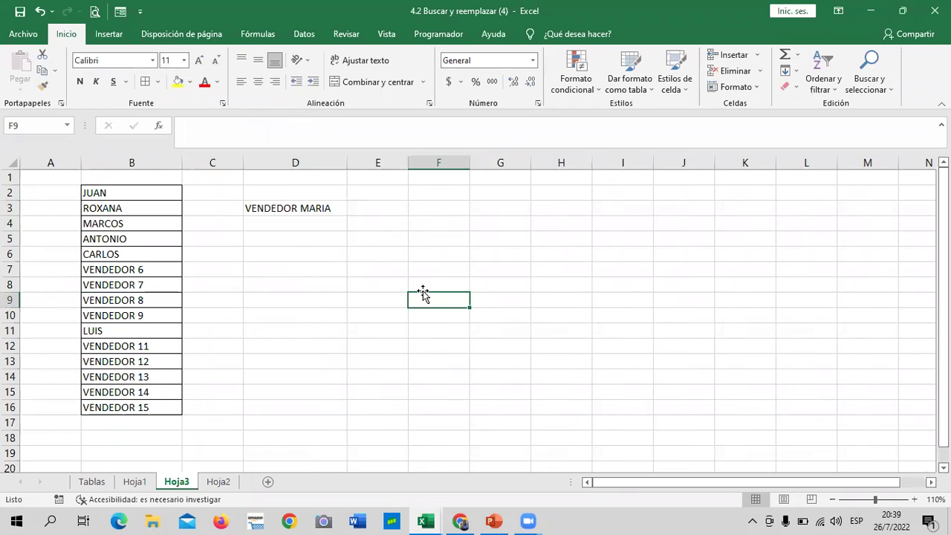
click(279, 203)
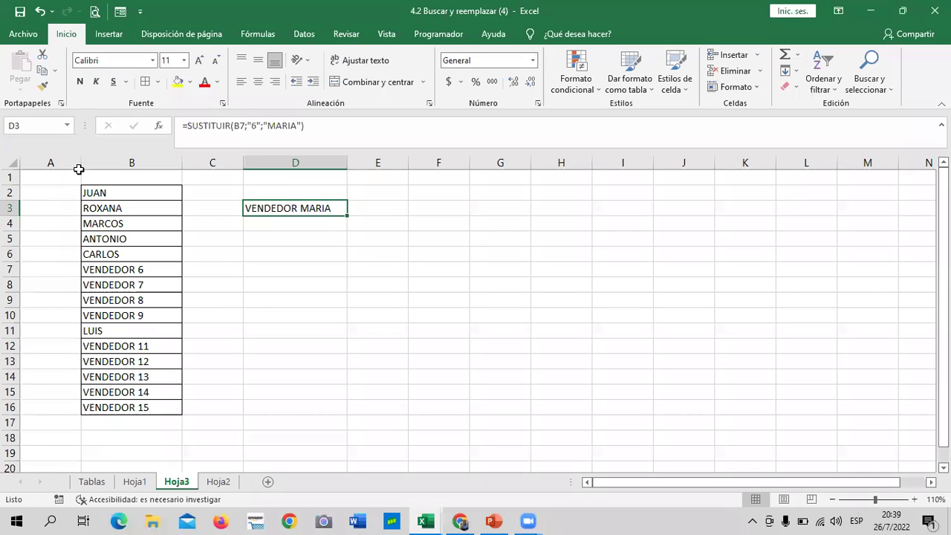
click(351, 320)
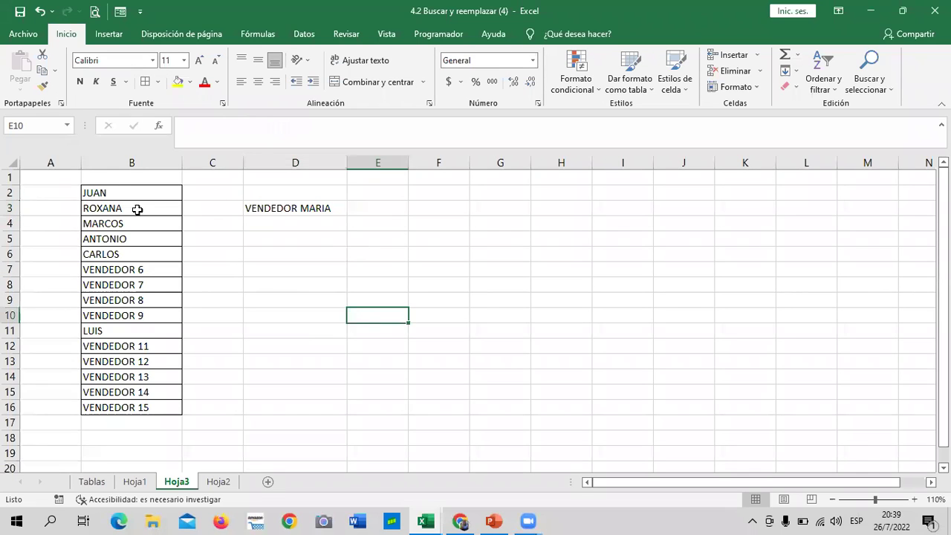
click(276, 205)
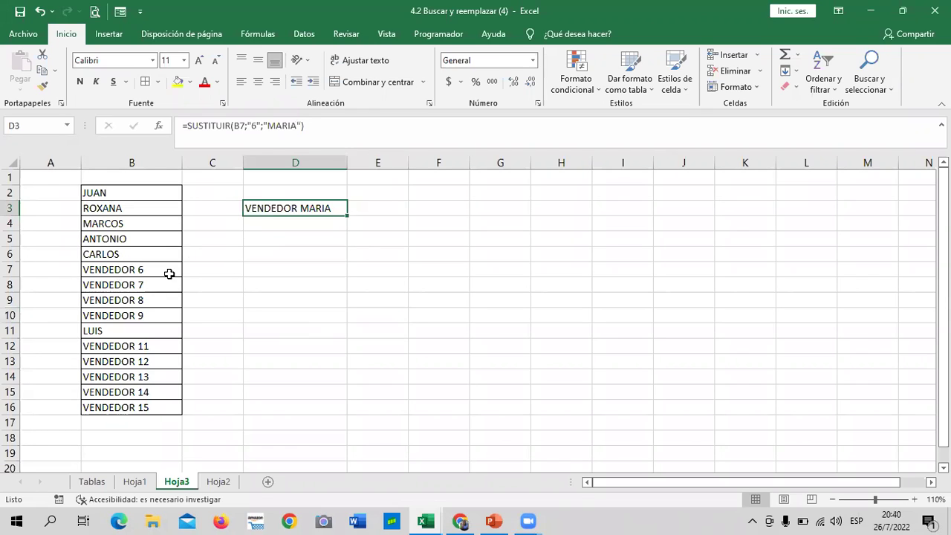
- Edit D3's formula to =SUSTITUIR(B7;" ";"") so it removes the space, showing VENDEDOR6
click(357, 124)
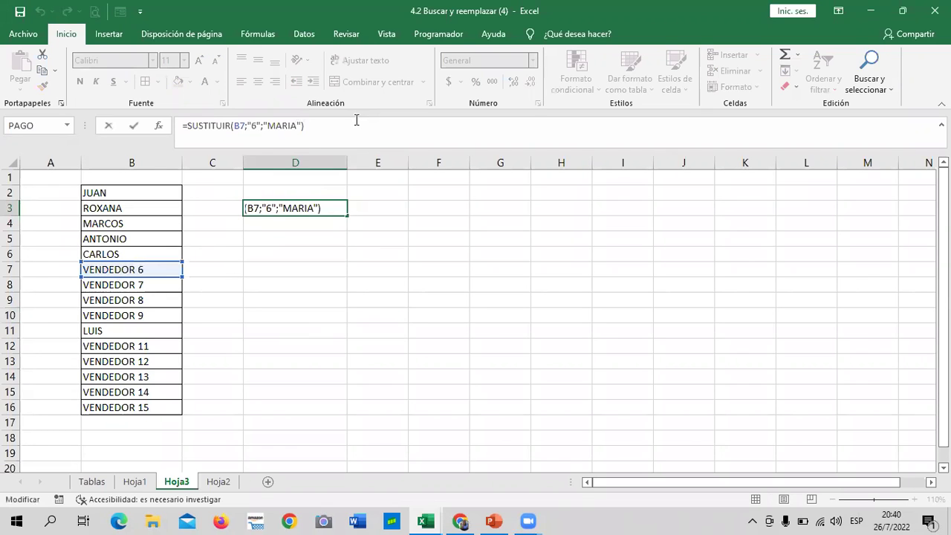
click(253, 125)
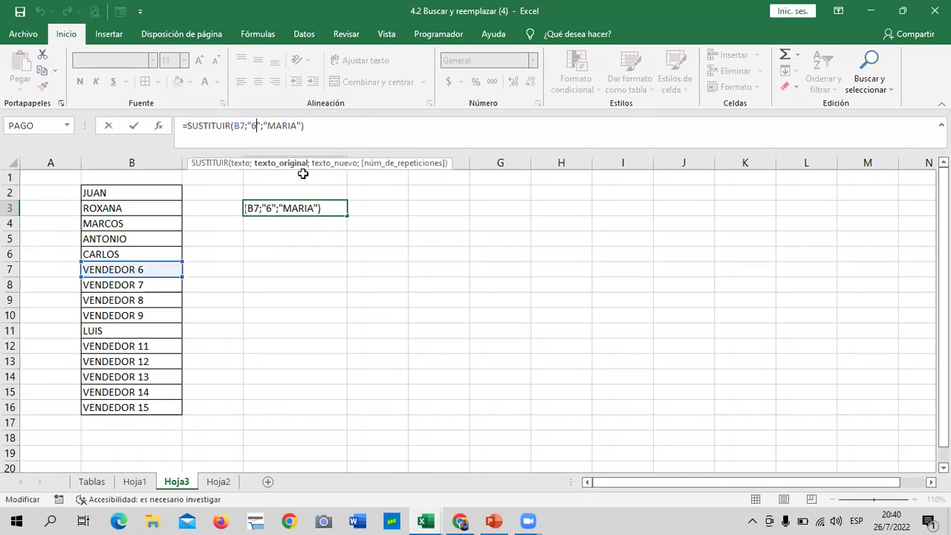
key(BackSpace)
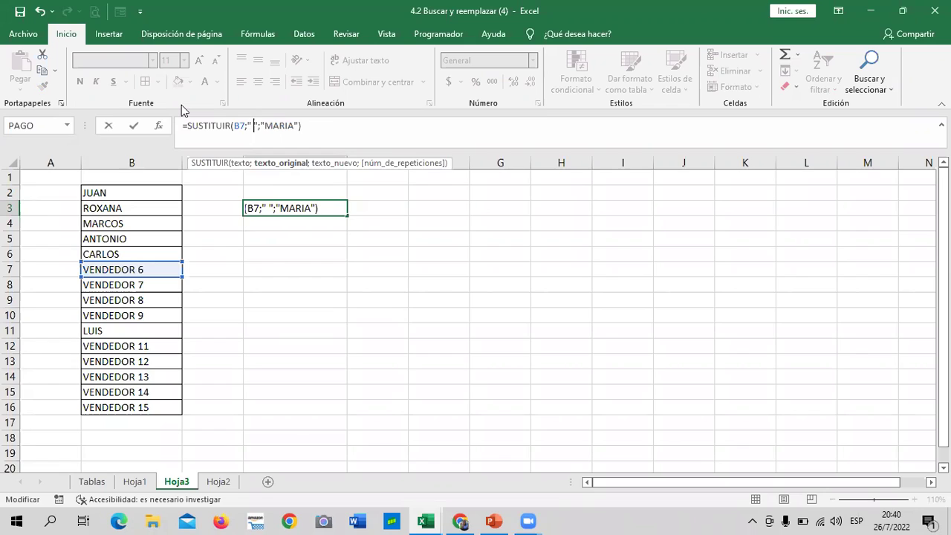
click(295, 125)
key(BackSpace)
key(BackSpace)
key(BackSpace)
key(BackSpace)
key(BackSpace)
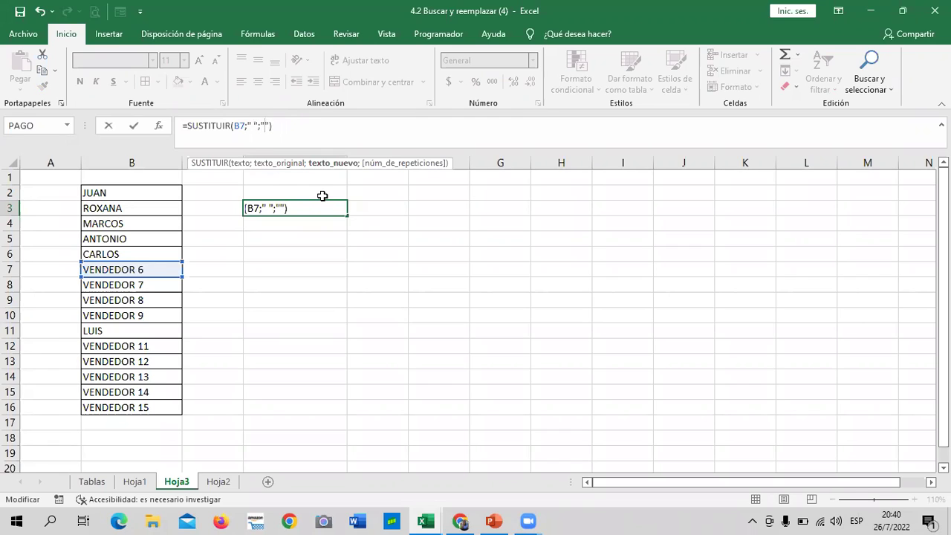
key(Return)
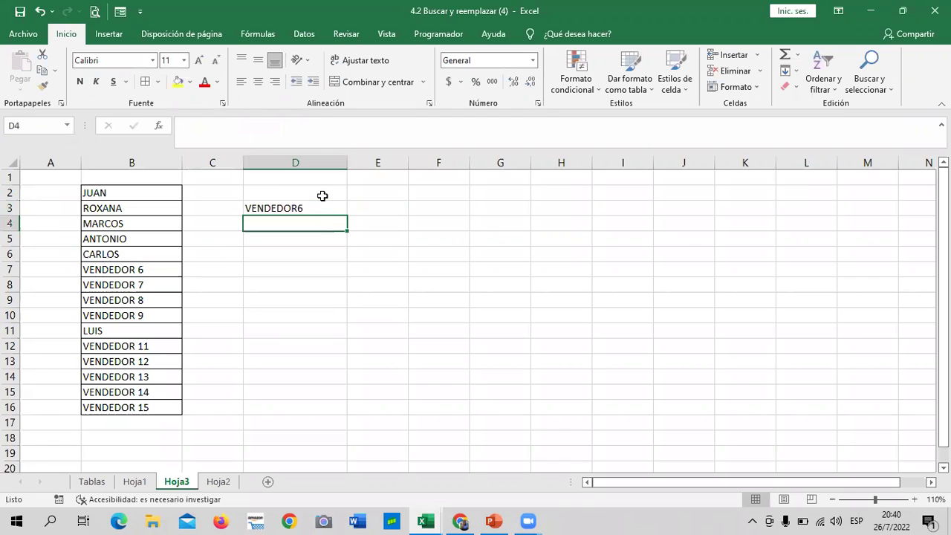
- Recheck D3's =SUSTITUIR(B7;" ";"") formula and confirm it still displays VENDEDOR6
click(291, 261)
click(282, 208)
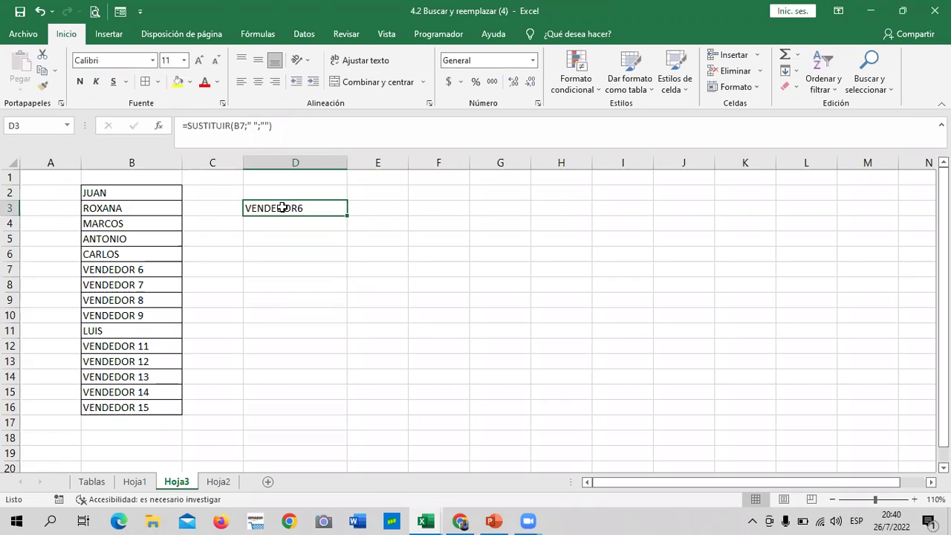
click(315, 126)
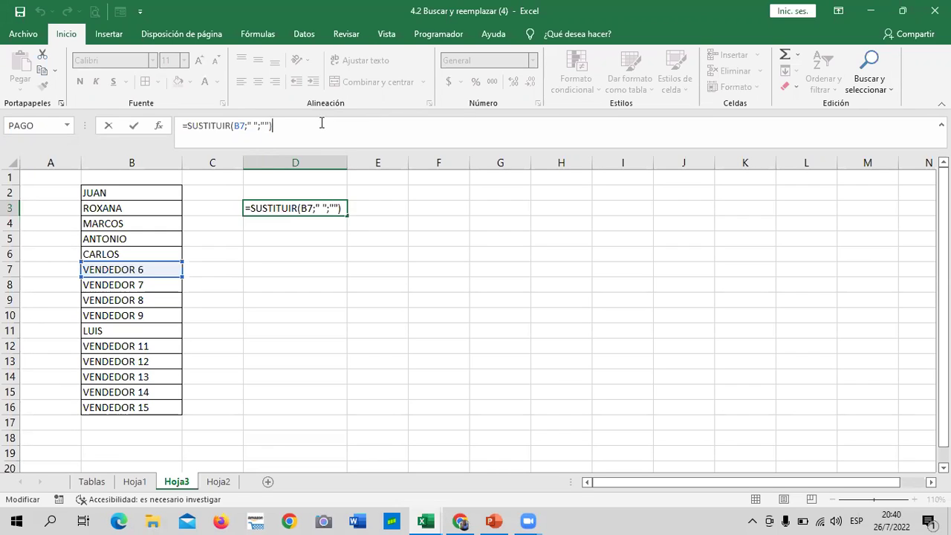
key(Return)
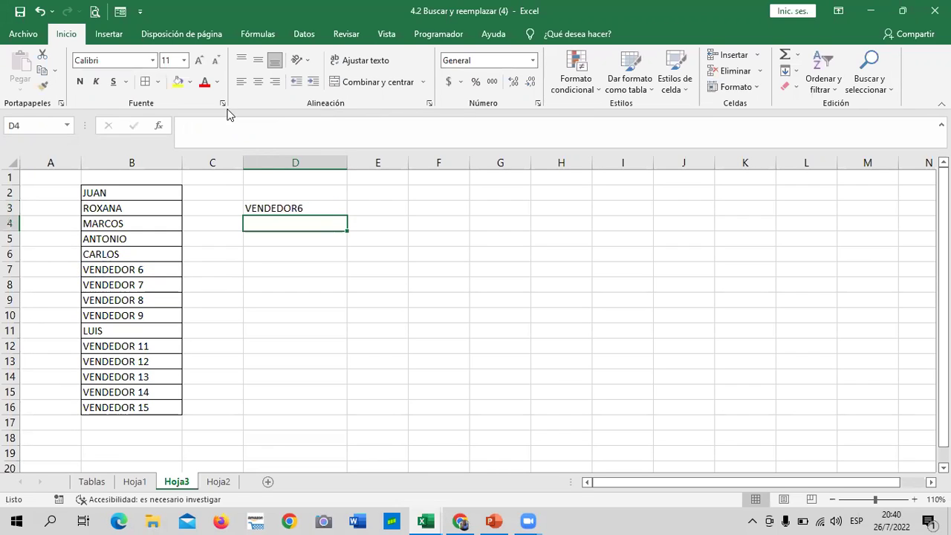
click(301, 208)
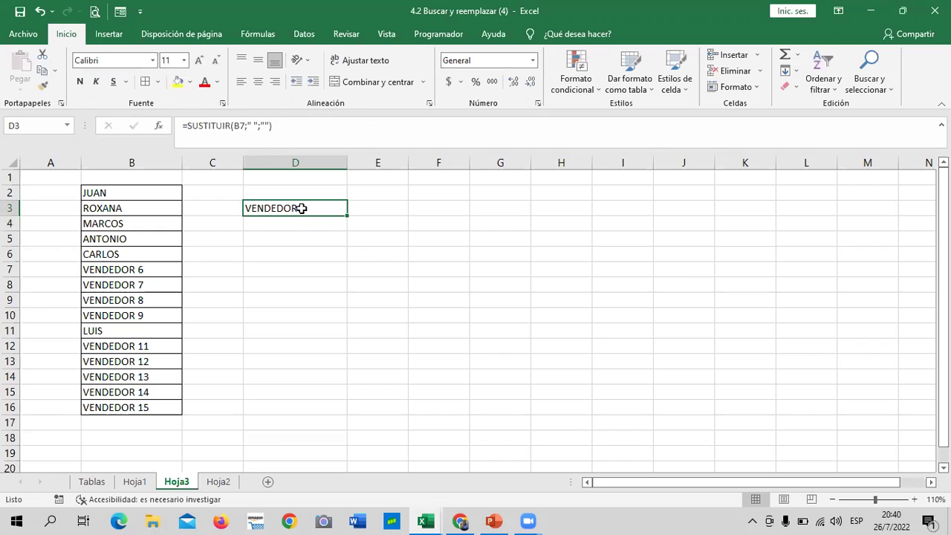
click(294, 309)
drag(302, 207, 301, 198)
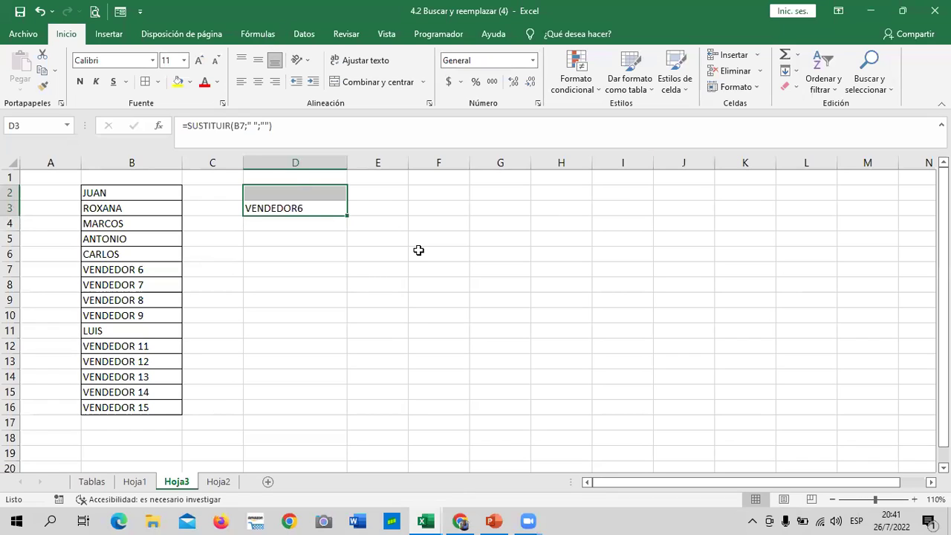
click(321, 210)
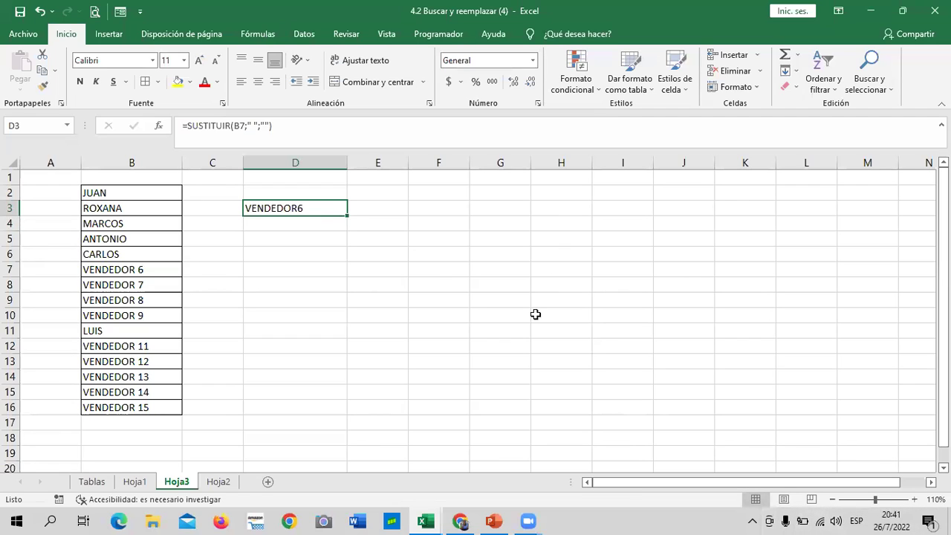
click(498, 287)
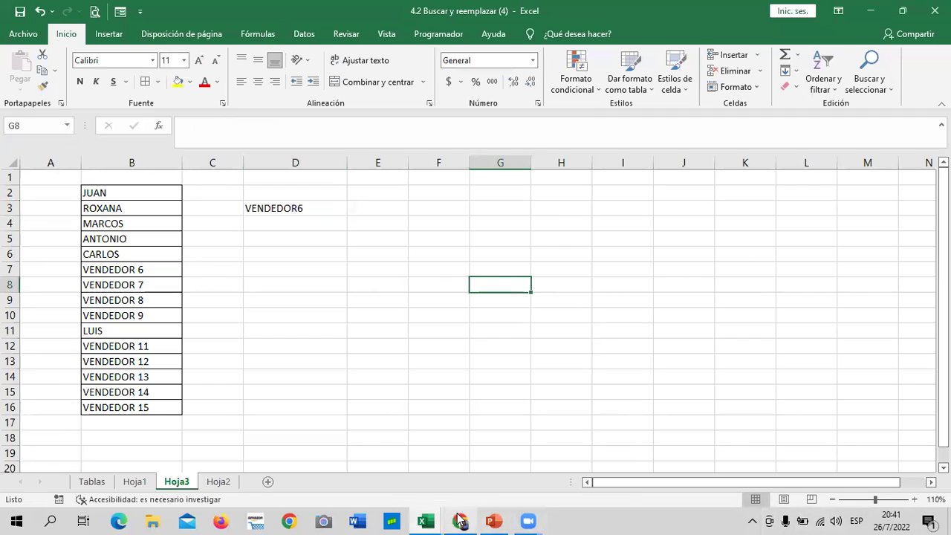
mouse_move(460, 521)
click(480, 471)
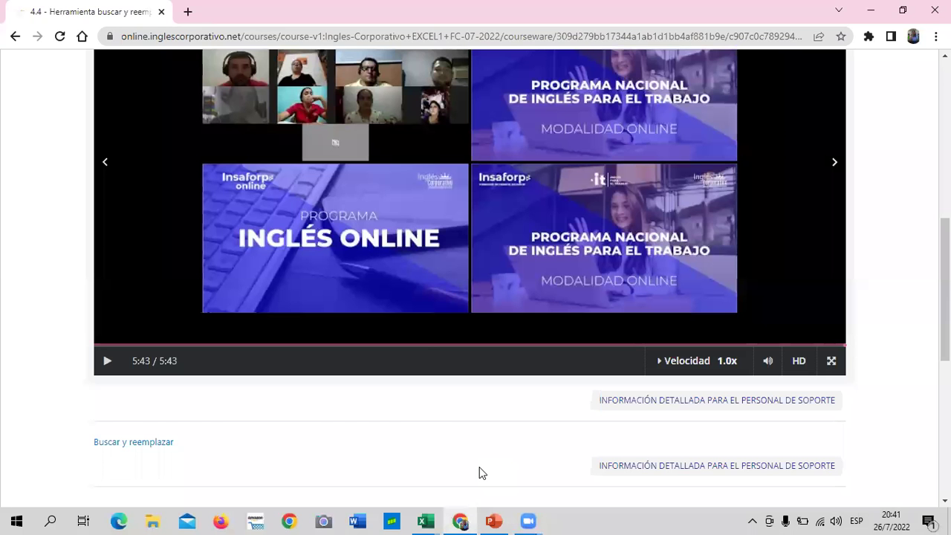
scroll(429, 320, up, 3)
scroll(434, 290, up, 3)
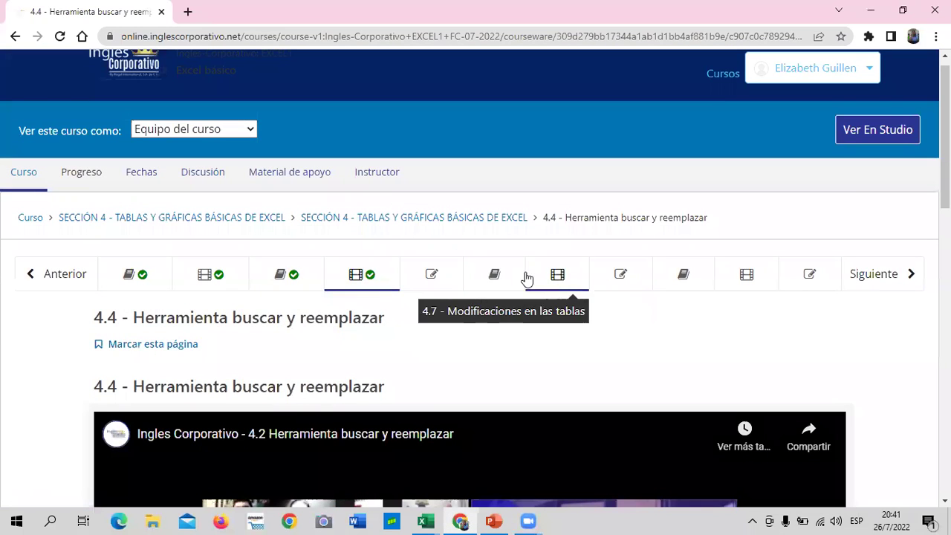
click(508, 279)
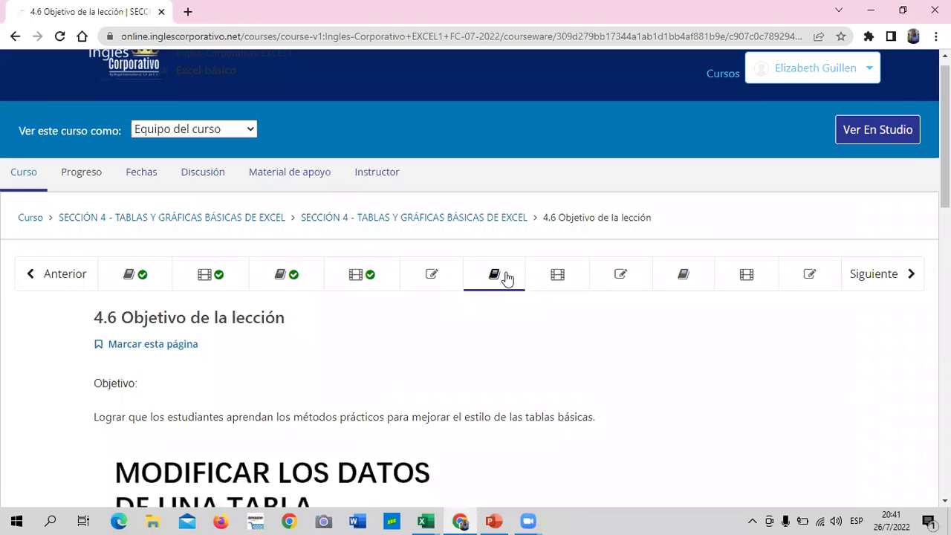
scroll(507, 279, down, 2)
scroll(503, 275, down, 2)
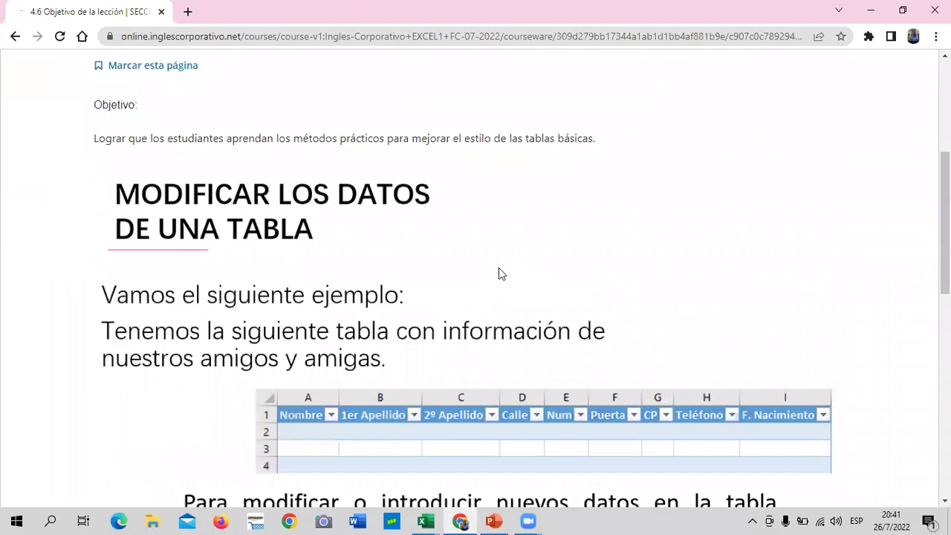
scroll(501, 272, down, 3)
scroll(342, 174, down, 1)
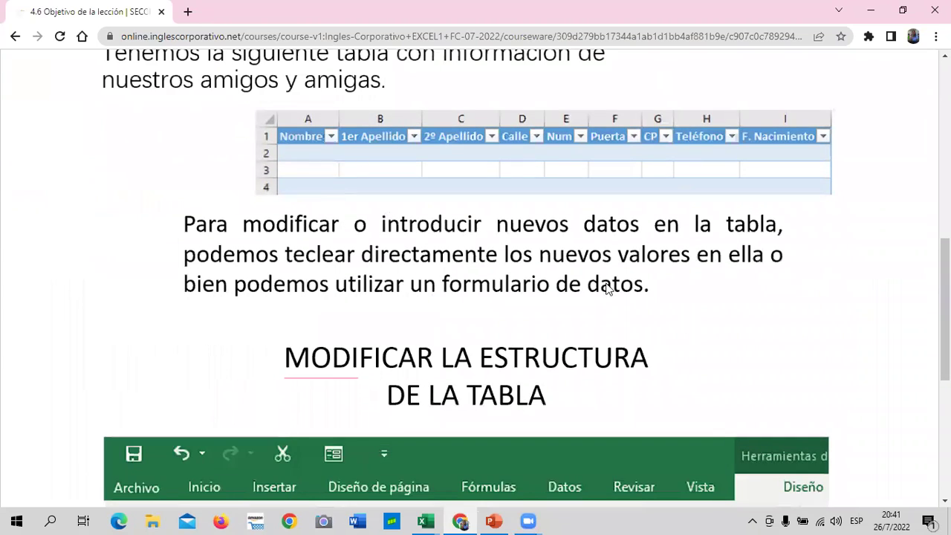
scroll(535, 290, down, 1)
scroll(532, 288, down, 2)
scroll(533, 288, down, 2)
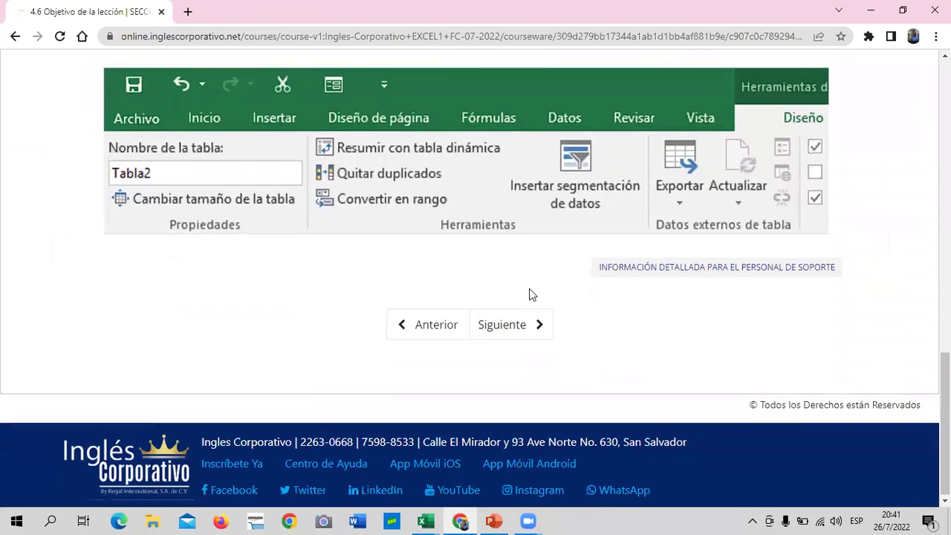
scroll(532, 292, up, 8)
scroll(532, 290, up, 3)
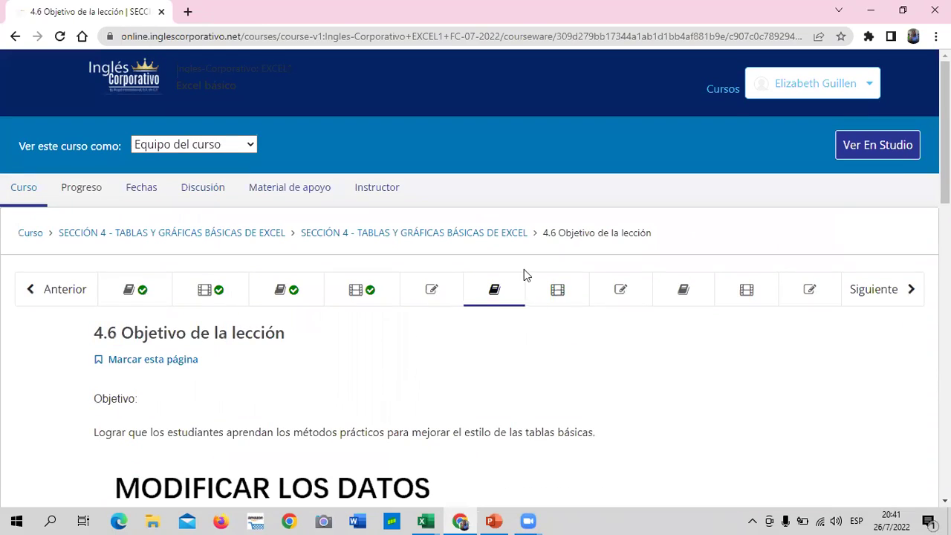
- Go to lesson 4.7 Modificaciones en las tablas and scroll down to its video player
click(567, 296)
scroll(569, 302, down, 2)
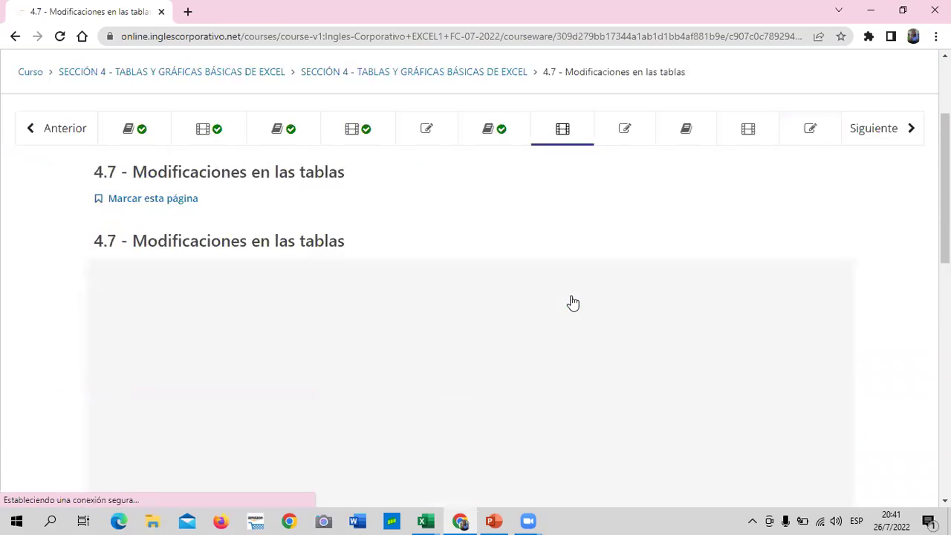
scroll(571, 301, down, 2)
scroll(570, 302, down, 1)
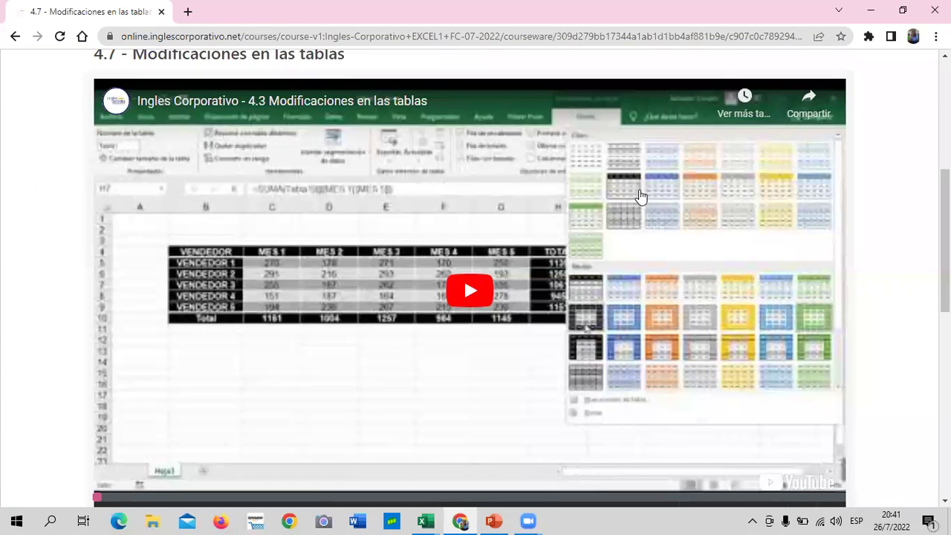
scroll(399, 300, down, 2)
scroll(446, 260, down, 2)
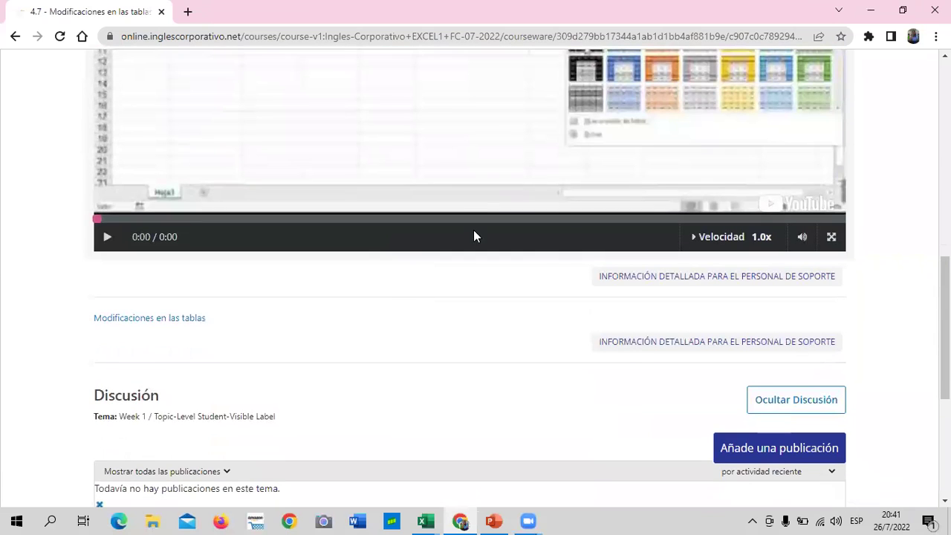
scroll(314, 359, up, 1)
scroll(319, 361, up, 5)
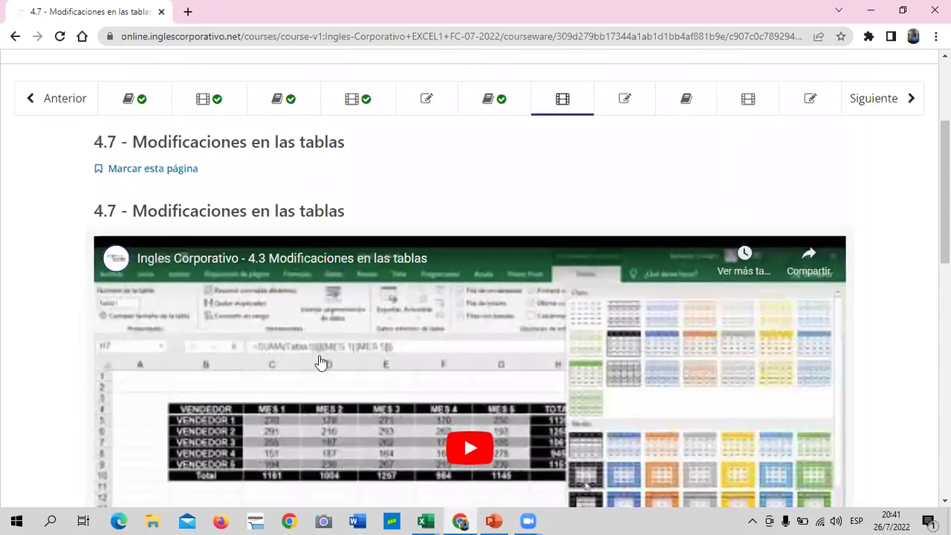
scroll(406, 333, down, 2)
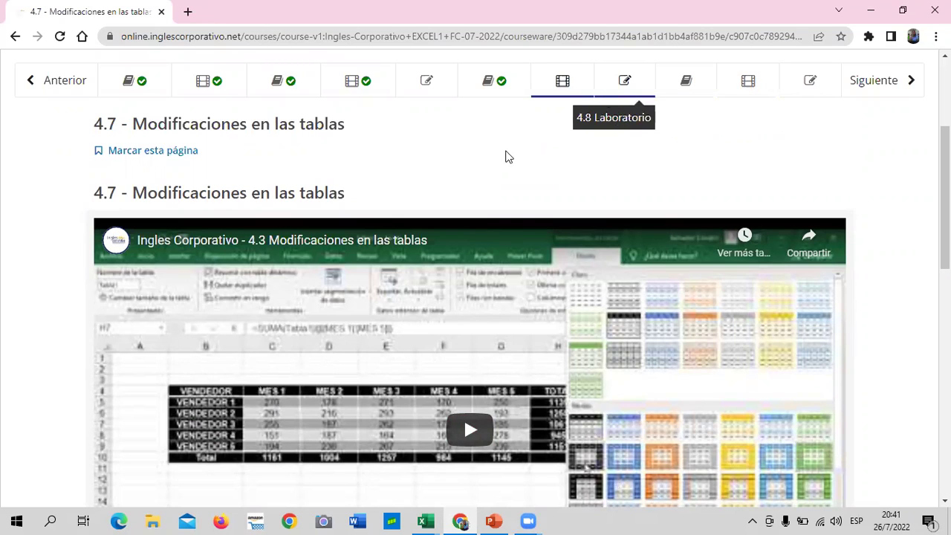
scroll(436, 148, down, 4)
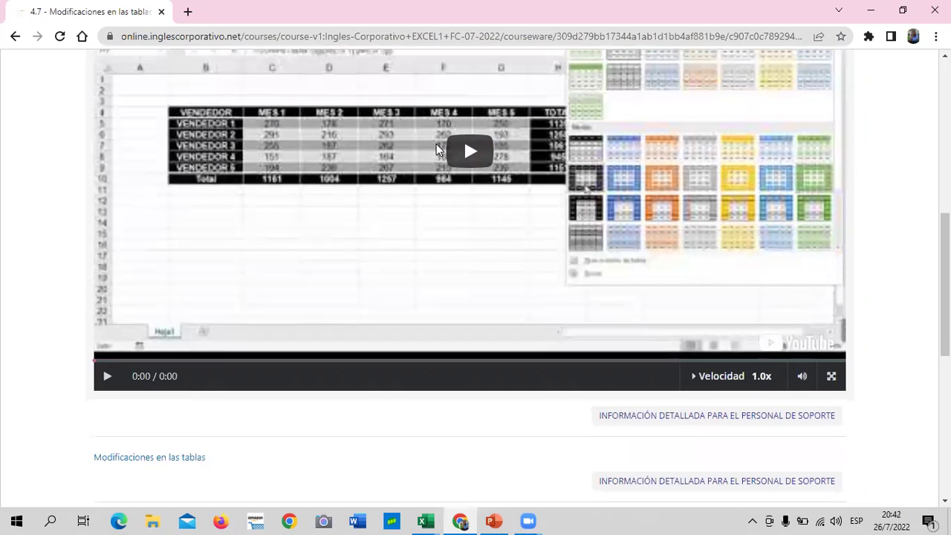
scroll(446, 148, up, 2)
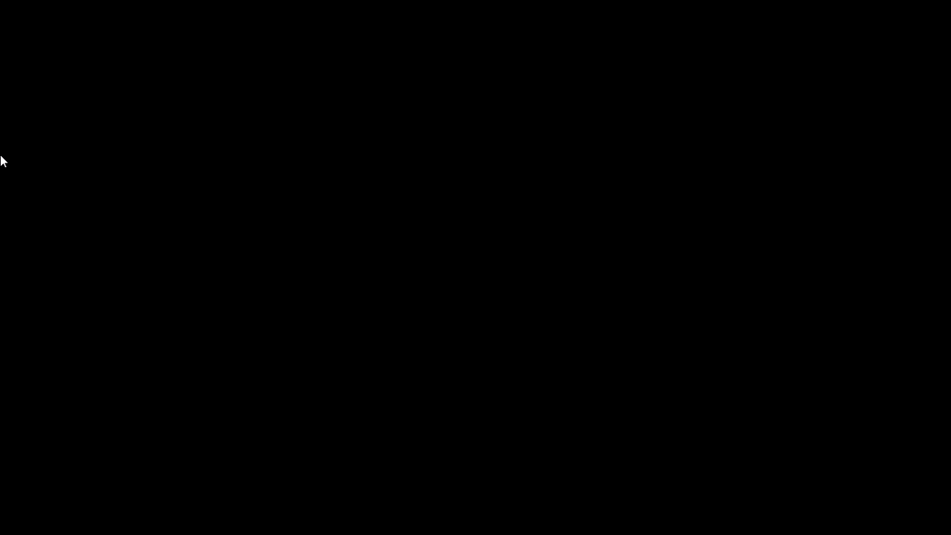
- Scroll to the top of the TABLA DE DOS ENTRADAS sheet's discount results table
scroll(437, 230, up, 2)
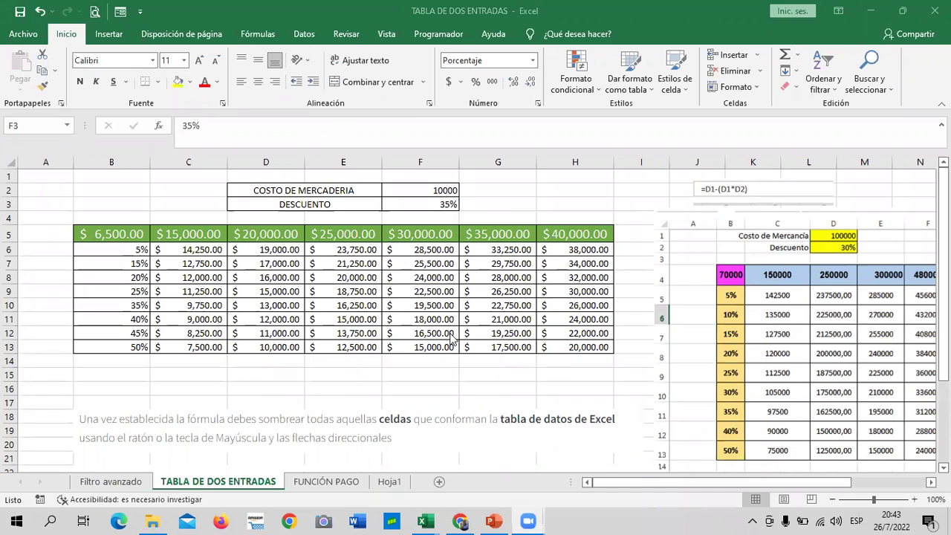
scroll(450, 342, down, 3)
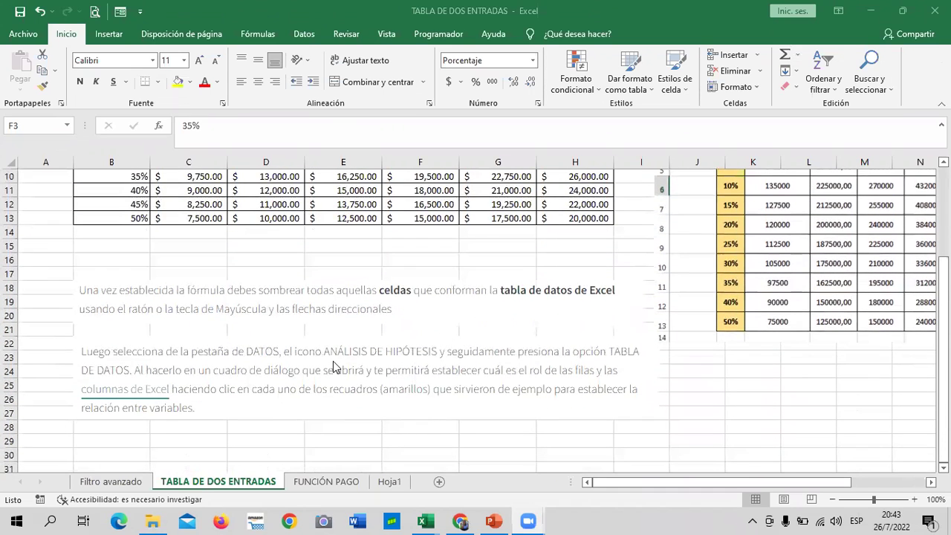
scroll(413, 358, up, 3)
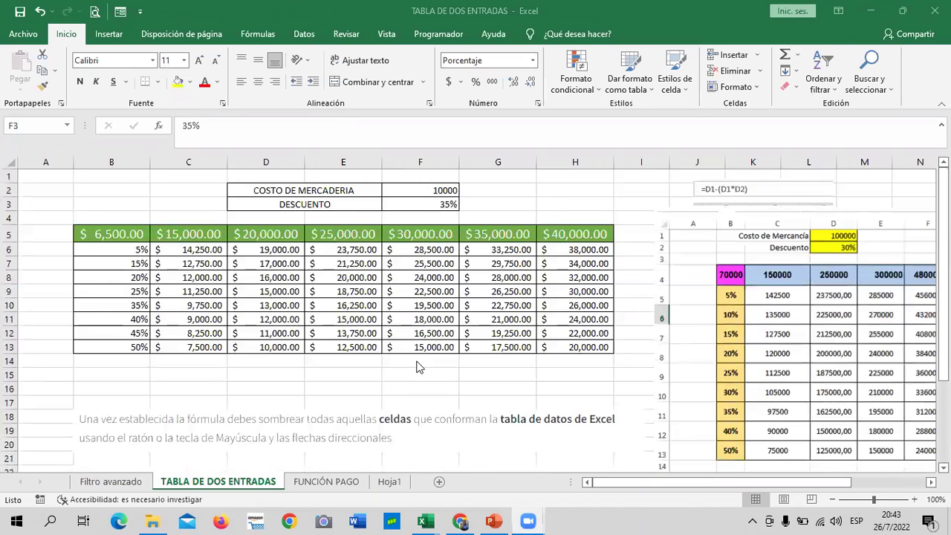
- View the Tabla de datos settings under Datos > Análisis de hipótesis, then cancel without applying
click(305, 37)
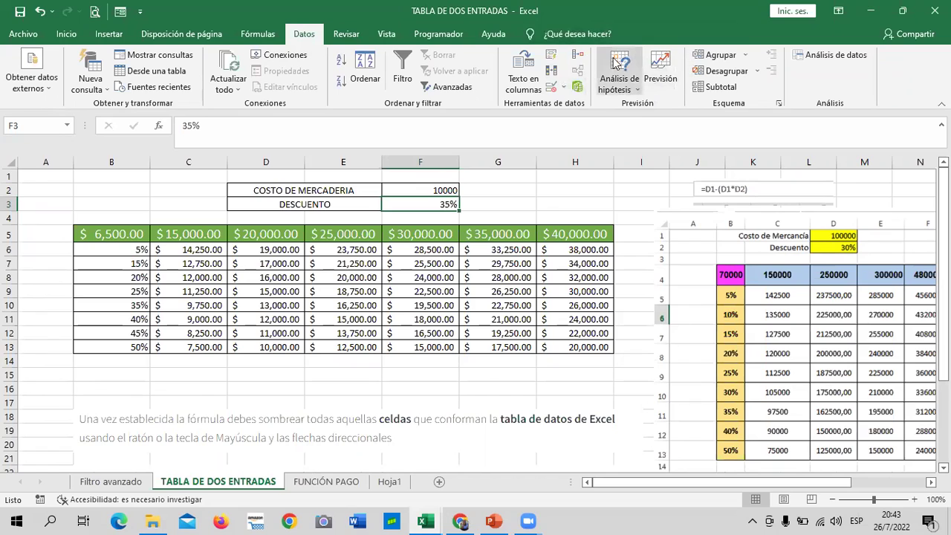
click(636, 87)
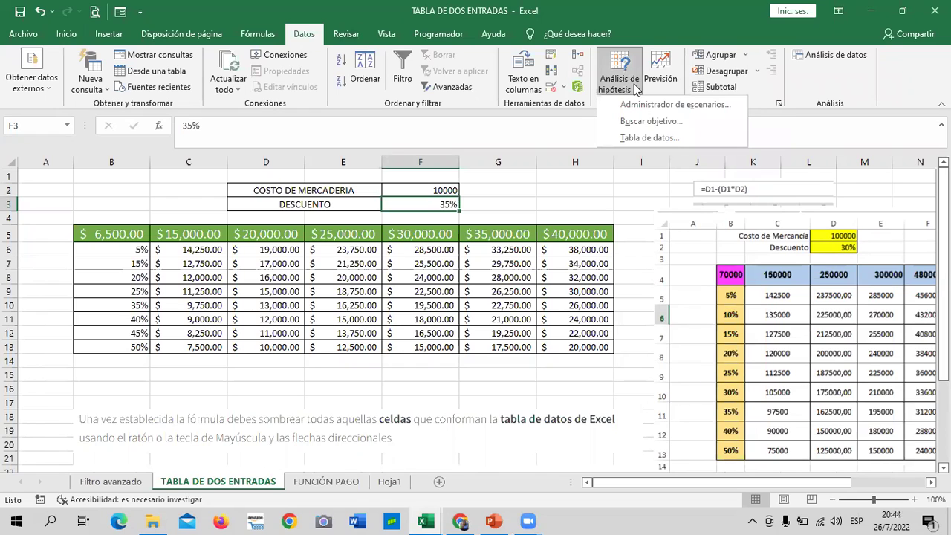
click(690, 138)
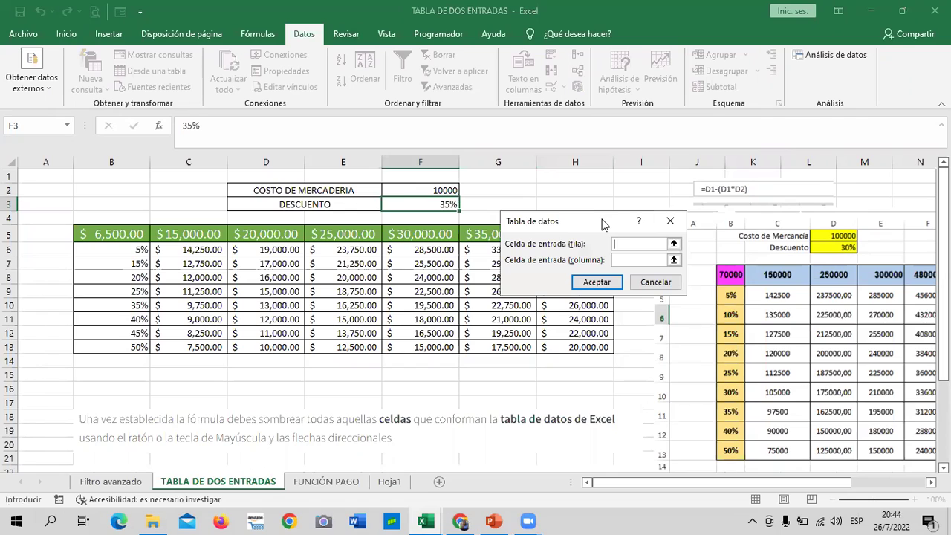
drag(601, 215, 602, 157)
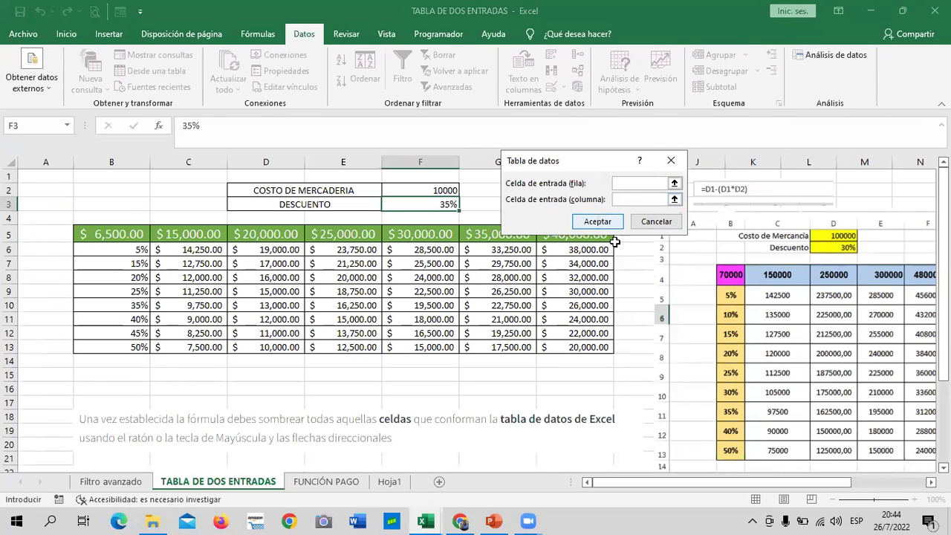
click(657, 222)
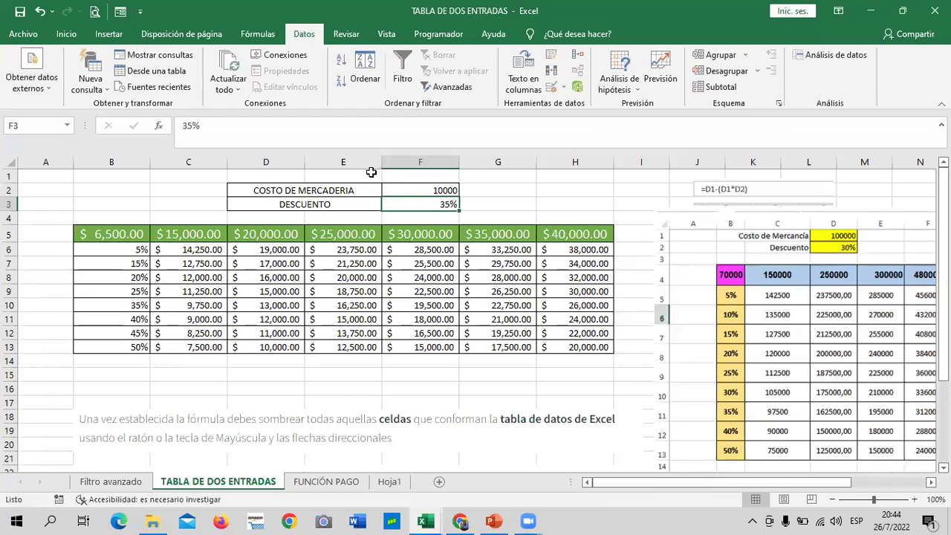
click(542, 191)
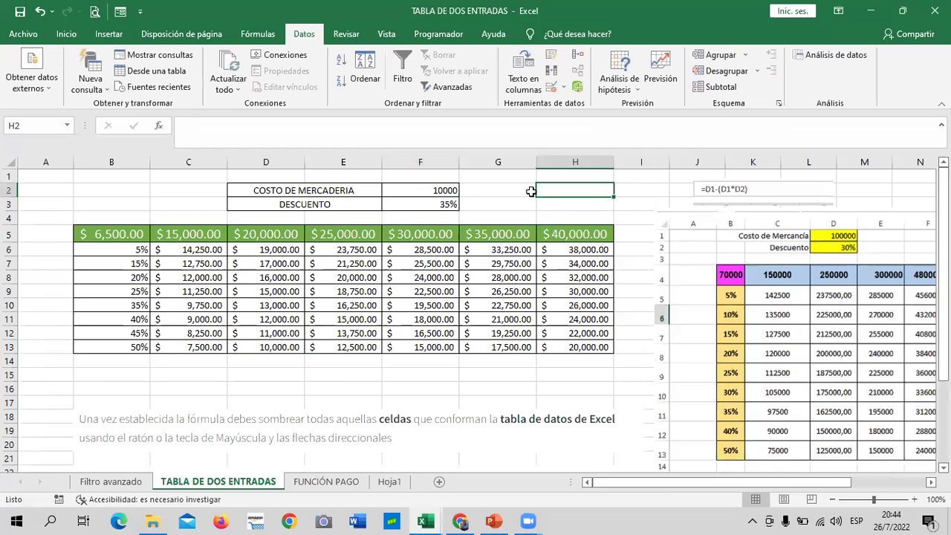
scroll(446, 397, down, 3)
scroll(428, 395, down, 3)
scroll(430, 390, up, 4)
scroll(430, 389, up, 2)
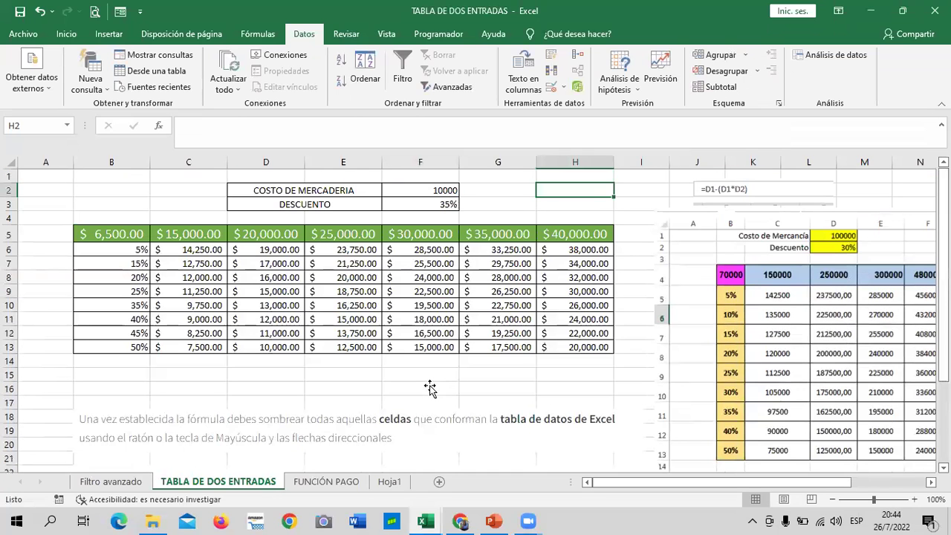
click(433, 190)
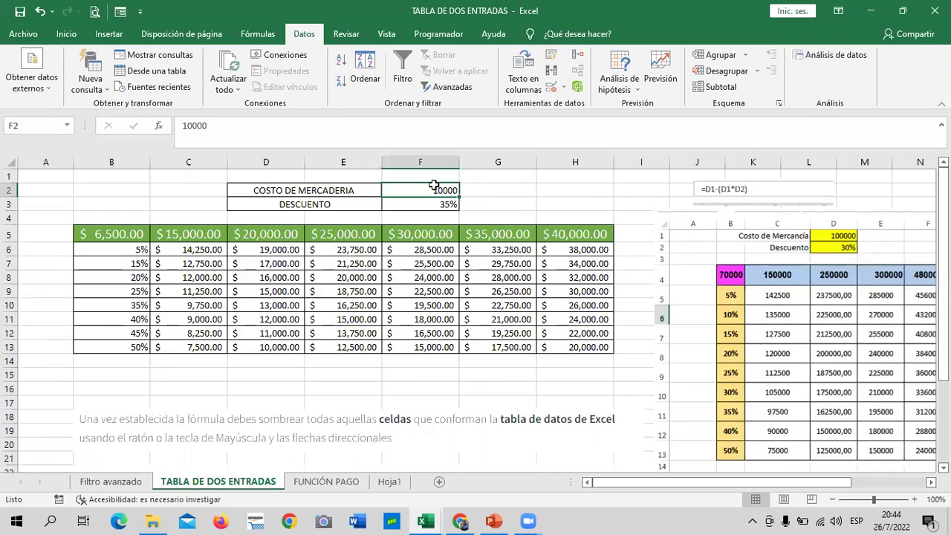
click(415, 207)
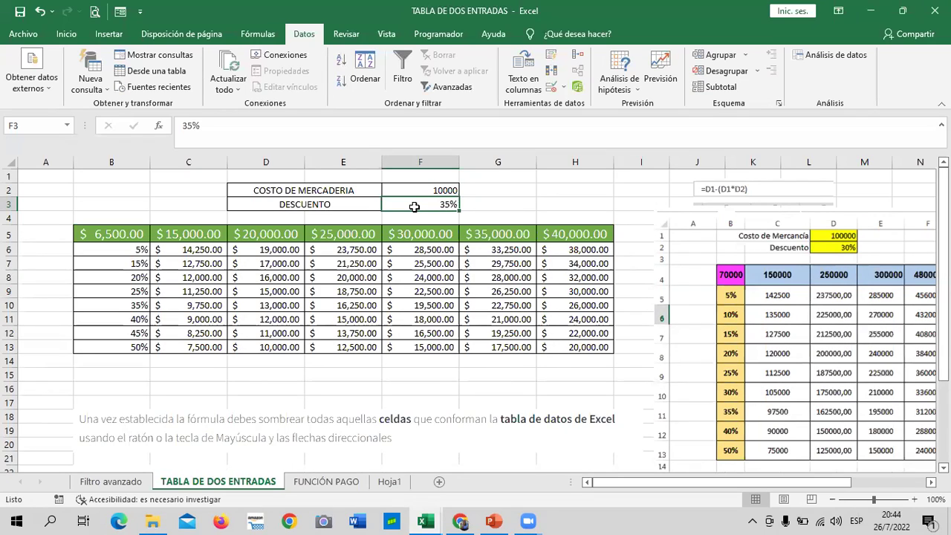
click(414, 185)
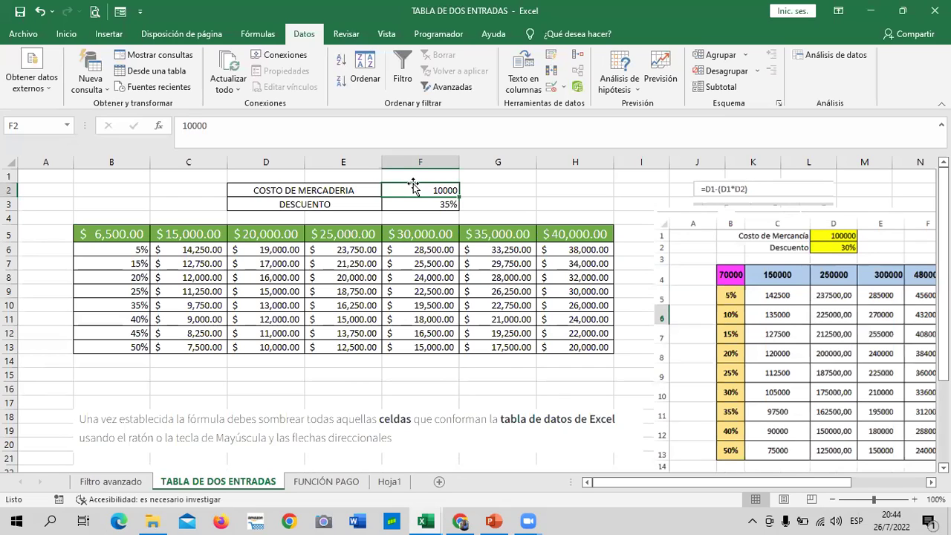
click(407, 204)
click(403, 187)
click(110, 236)
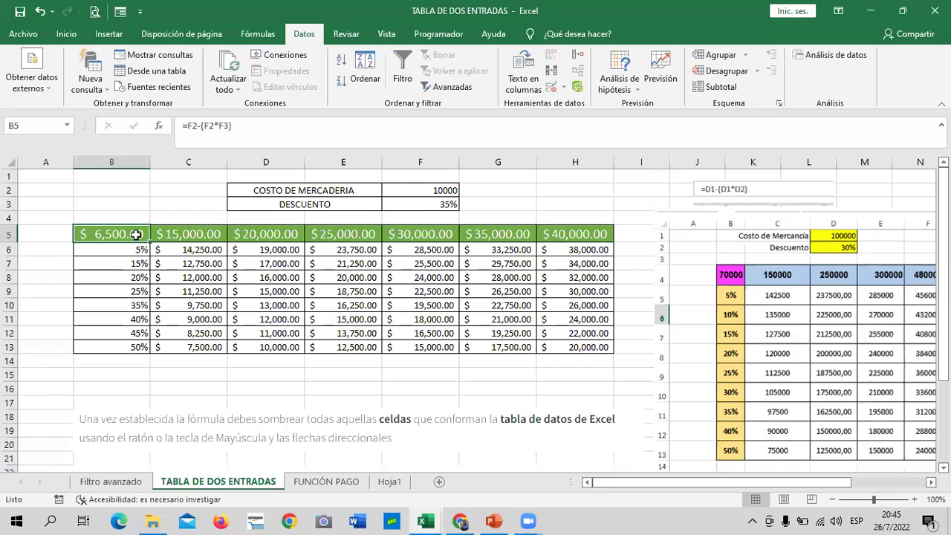
key(Down)
key(Down)
key(Down)
key(Down)
key(Down)
key(Down)
key(Down)
key(Down)
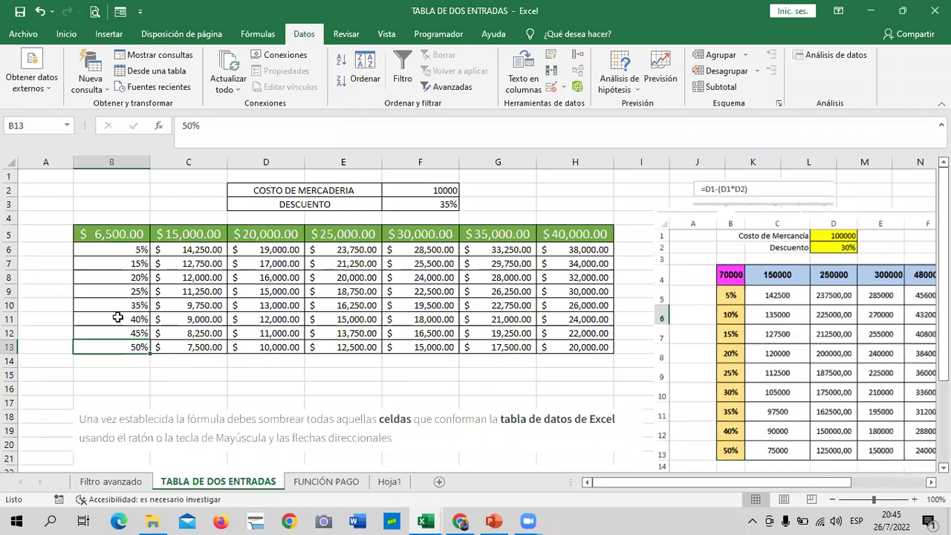
click(198, 233)
click(261, 230)
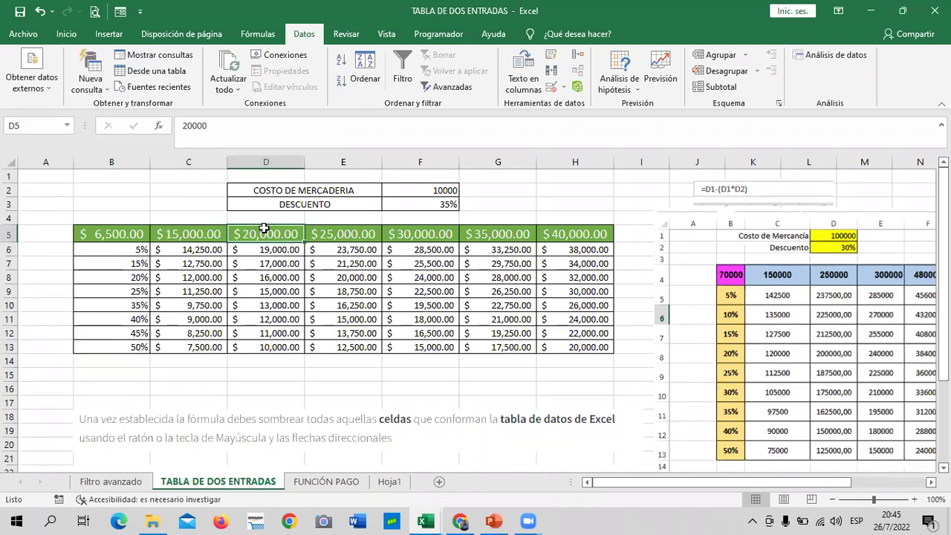
click(202, 236)
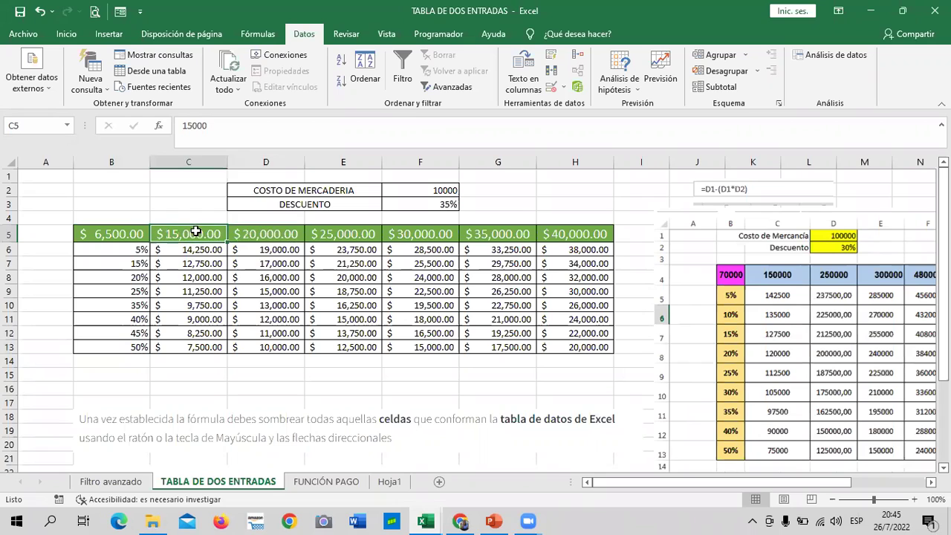
click(294, 238)
click(136, 251)
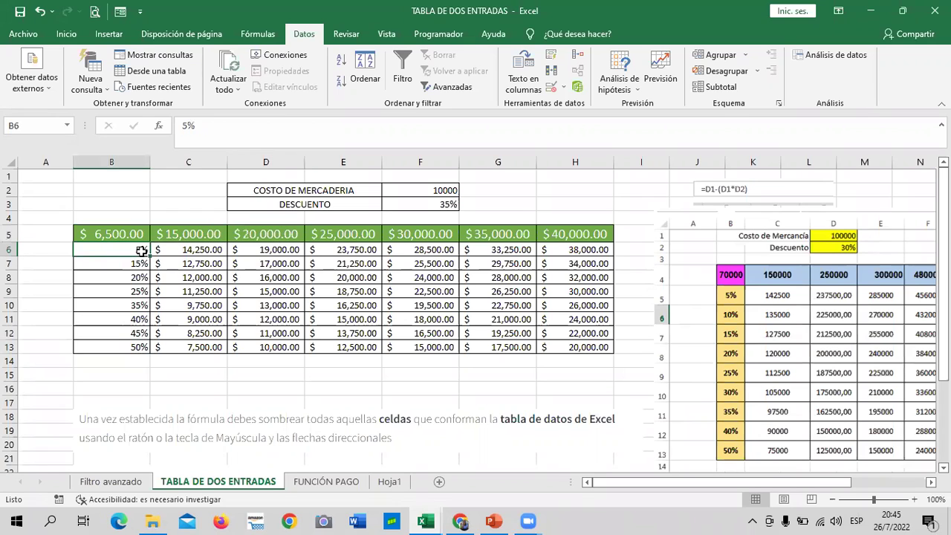
click(196, 250)
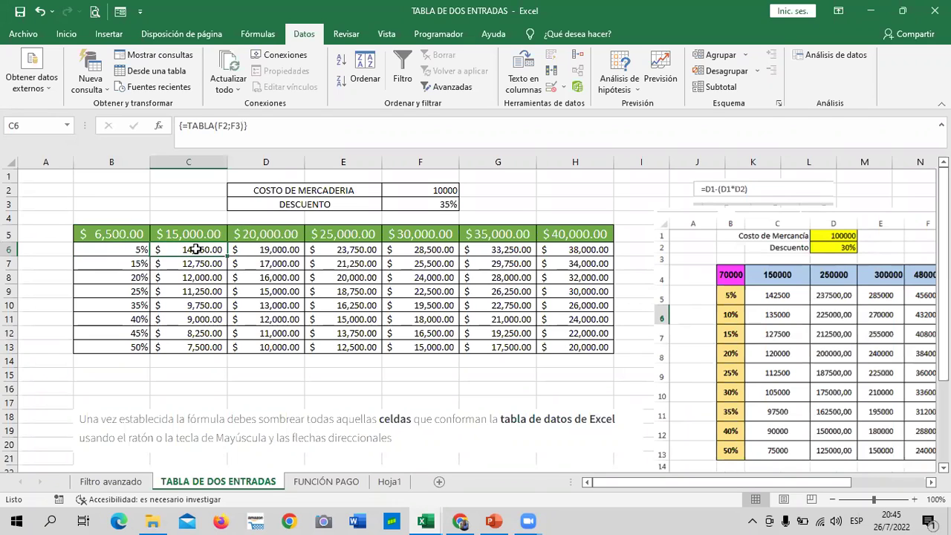
click(253, 250)
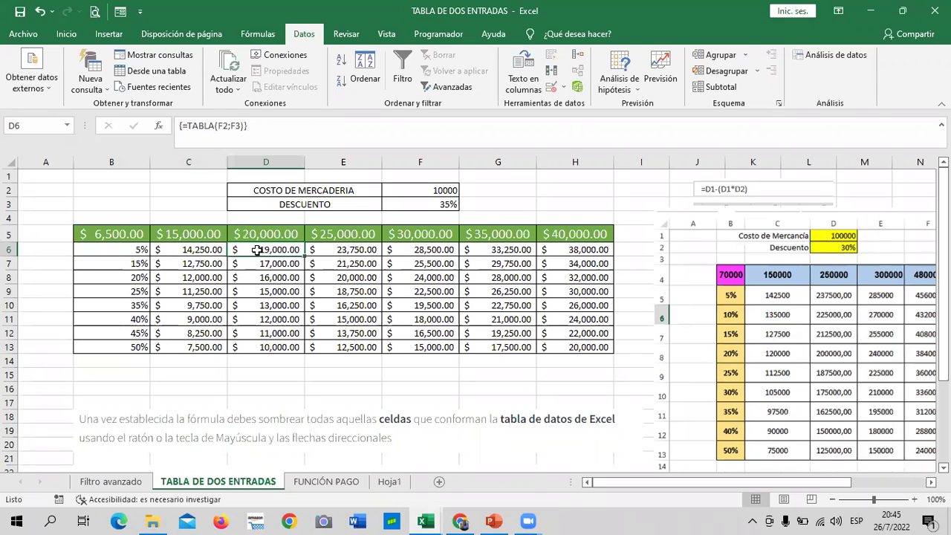
click(333, 255)
click(422, 257)
click(496, 255)
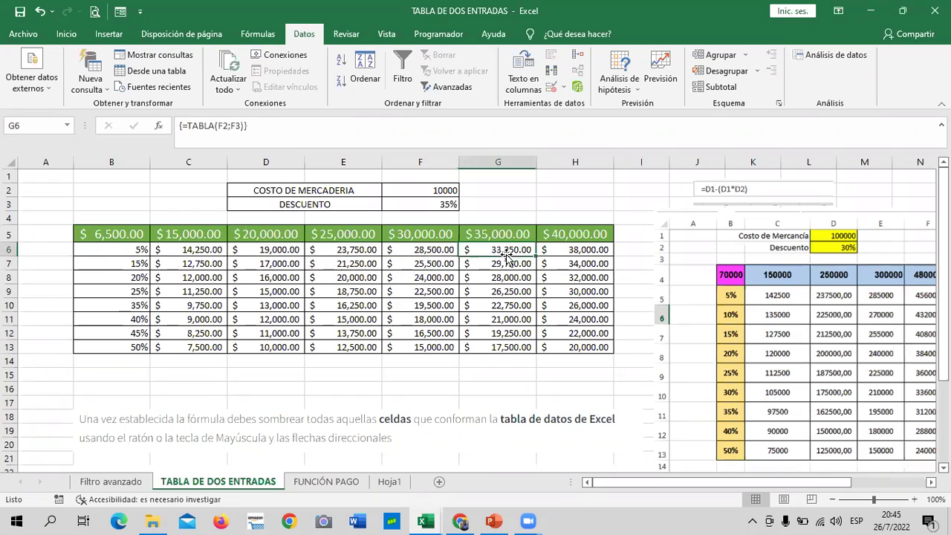
click(568, 248)
click(399, 288)
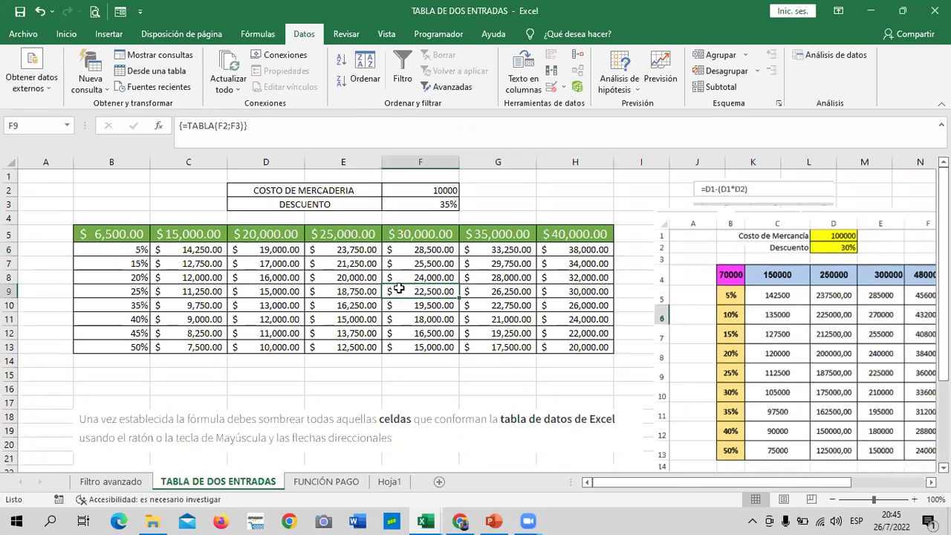
click(124, 232)
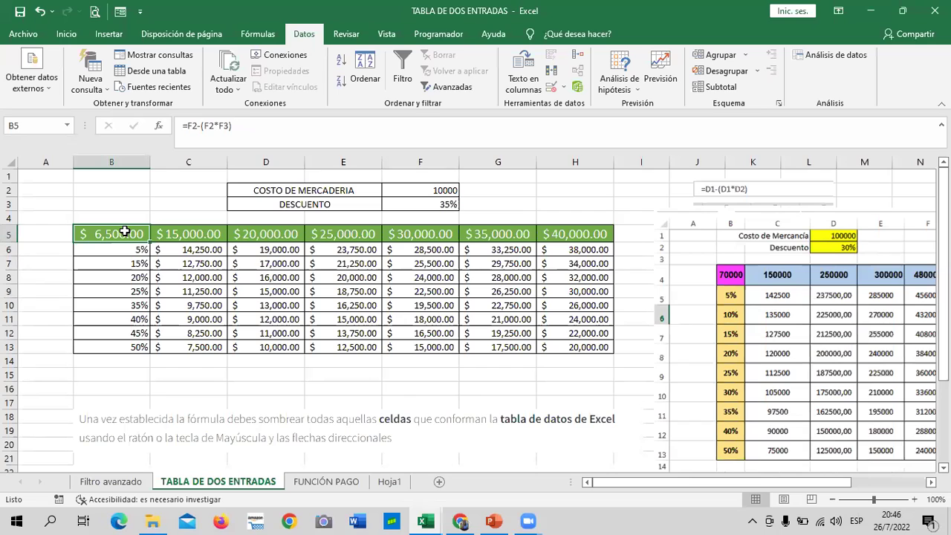
click(185, 250)
click(122, 232)
click(200, 232)
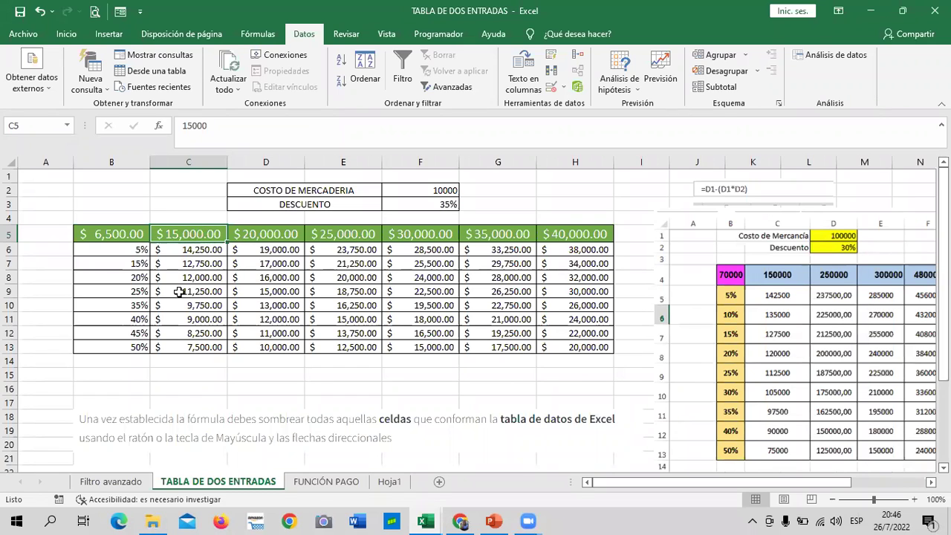
click(175, 250)
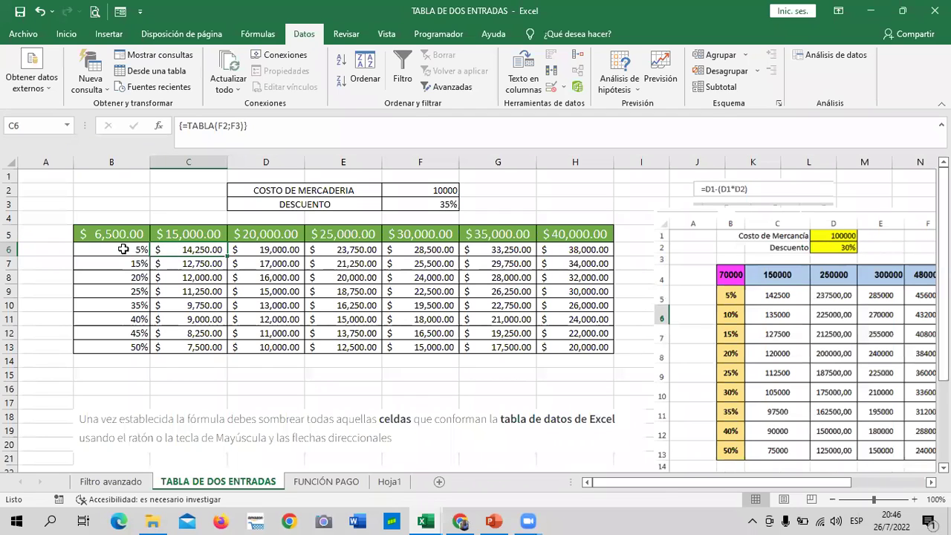
click(169, 262)
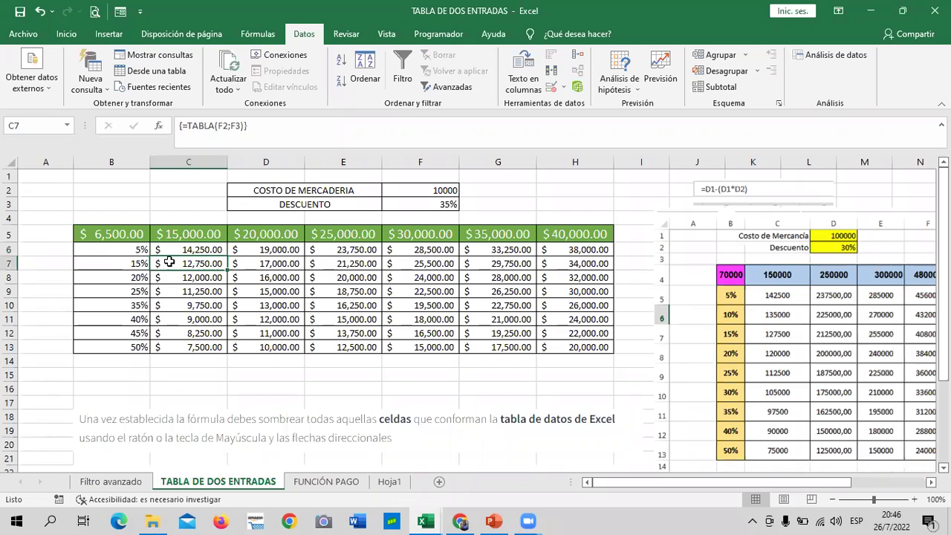
click(170, 275)
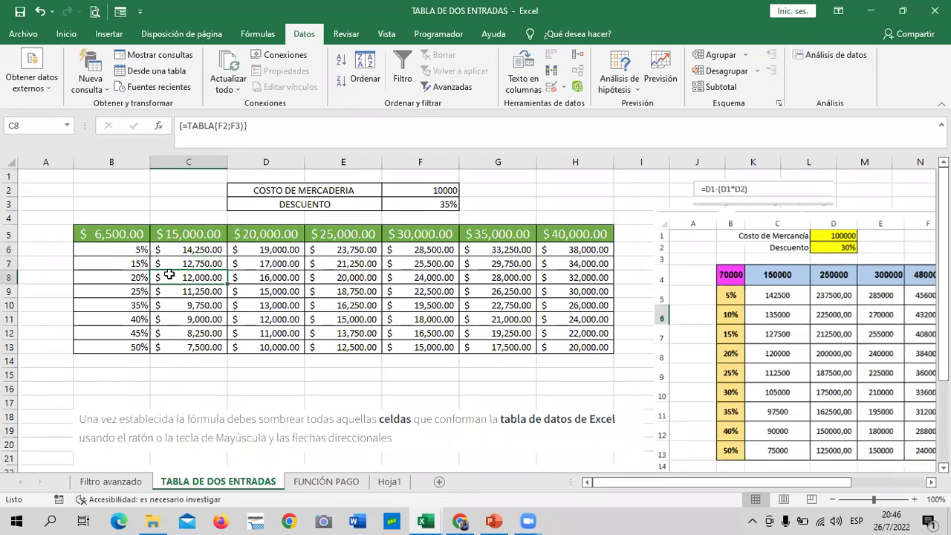
key(Down)
key(Down)
key(Down)
key(Down)
key(Down)
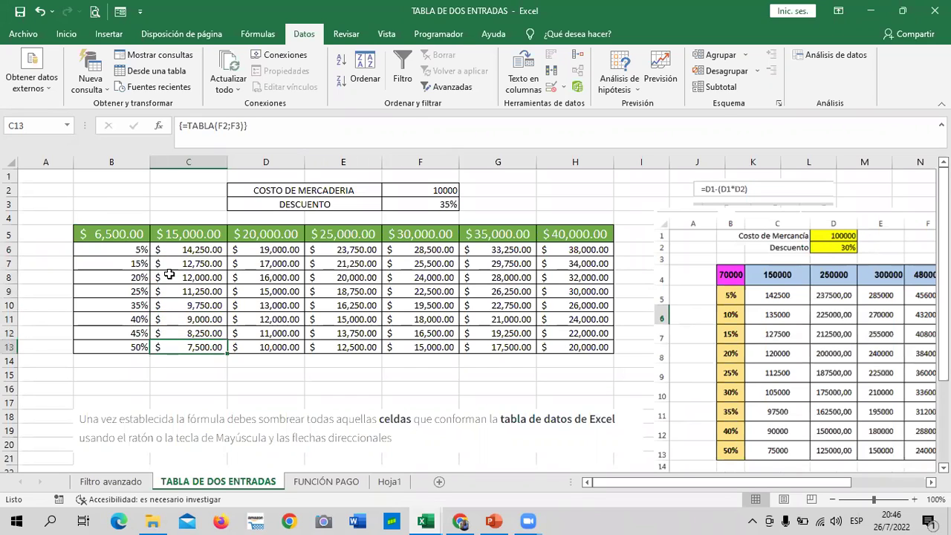
click(265, 234)
click(253, 248)
- Change the amount in C5 from $15,000 to 1,500
click(192, 235)
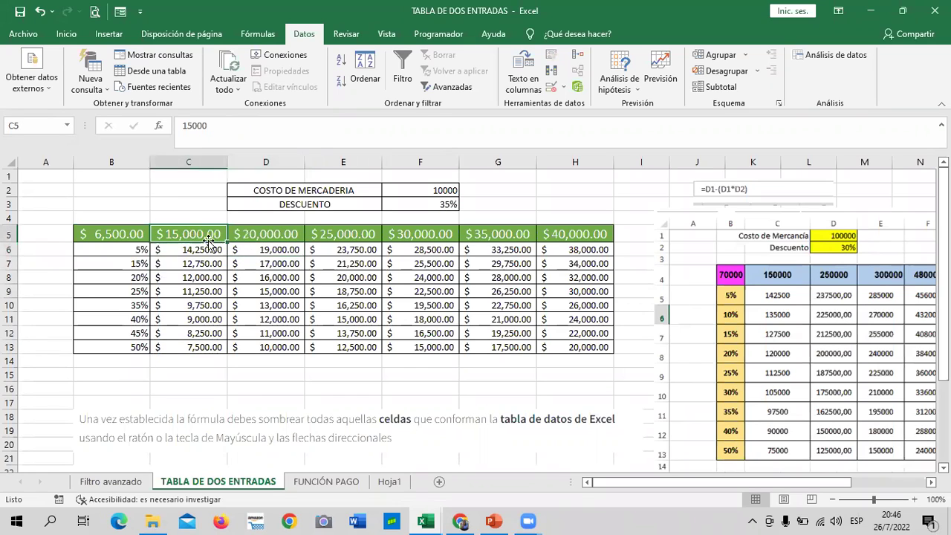
text(1,500)
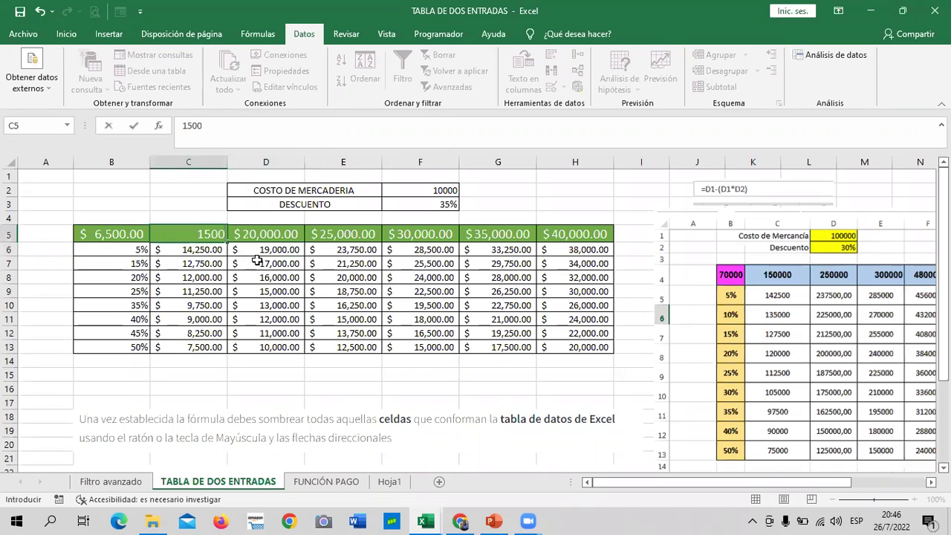
key(Return)
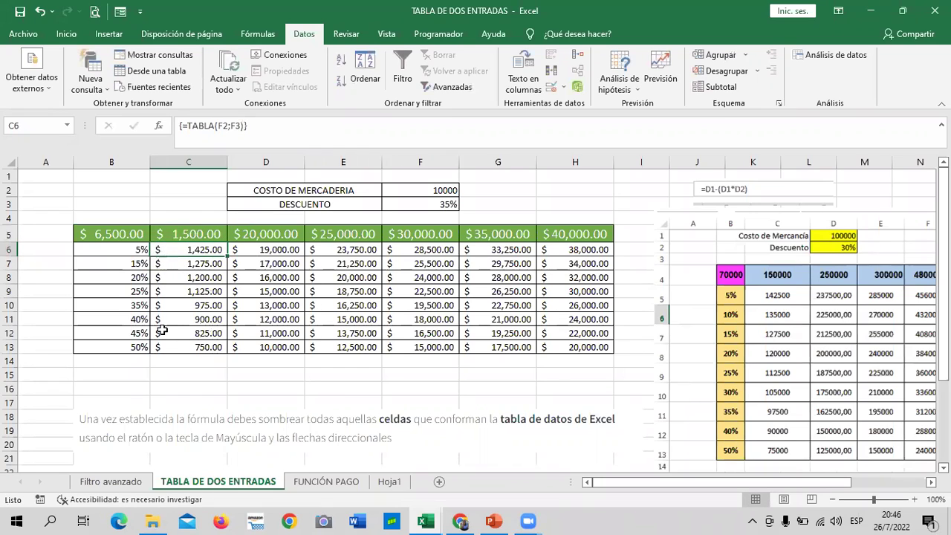
- Check the column input values in D5 through H5 and review the recalculated data table
click(281, 229)
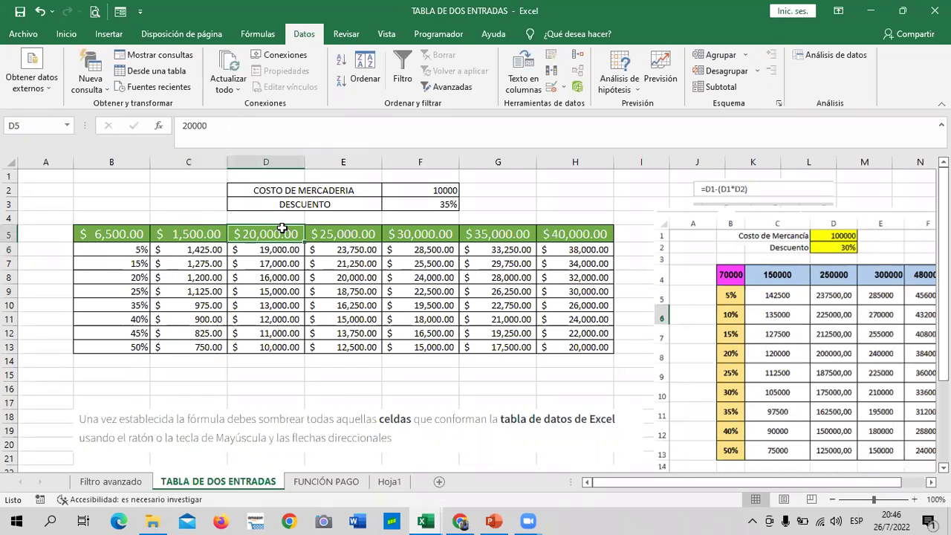
click(339, 232)
click(435, 236)
click(483, 236)
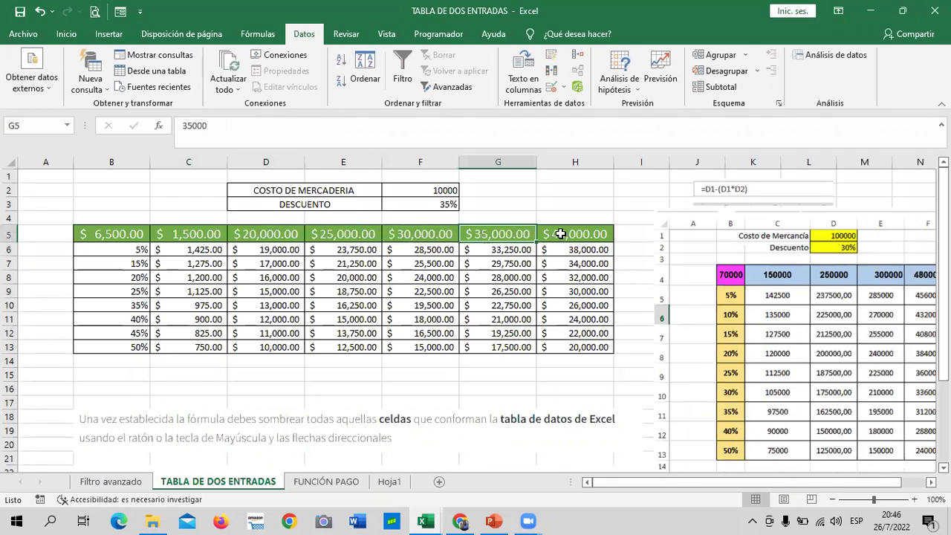
click(560, 233)
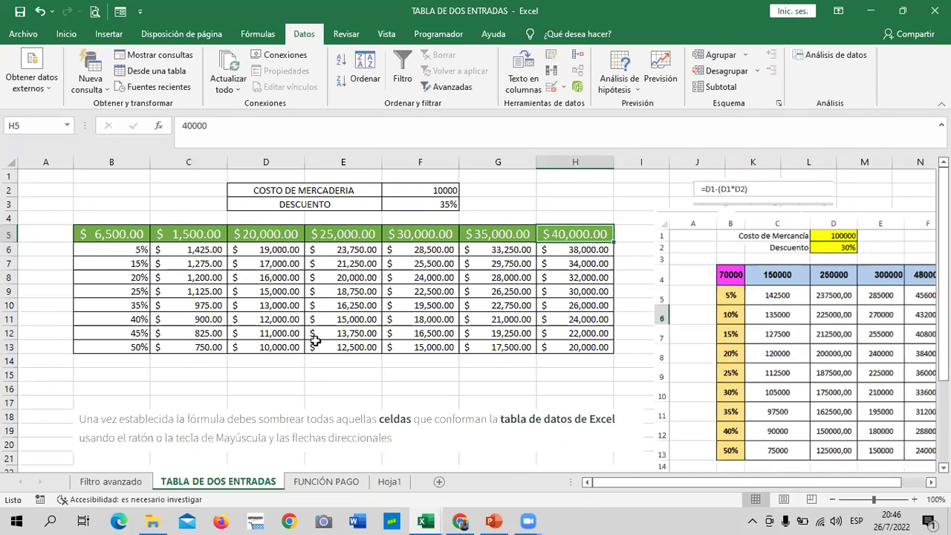
scroll(315, 340, down, 2)
scroll(312, 342, down, 1)
scroll(305, 343, down, 1)
scroll(296, 346, down, 2)
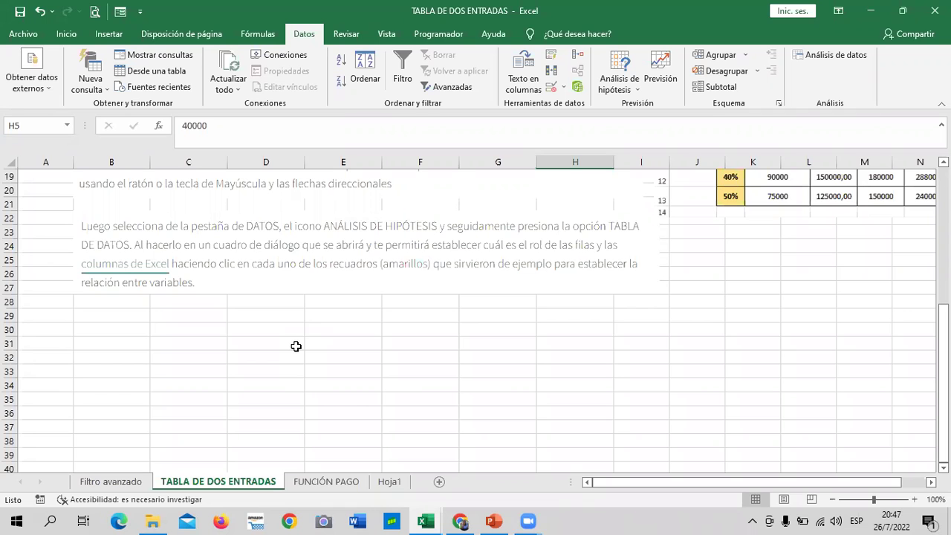
scroll(296, 346, up, 5)
scroll(296, 346, up, 1)
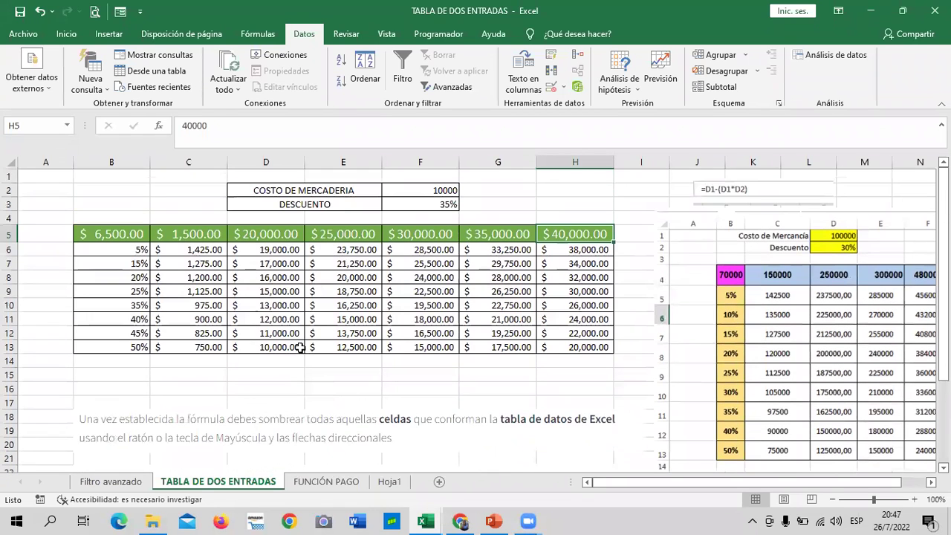
click(427, 191)
click(415, 205)
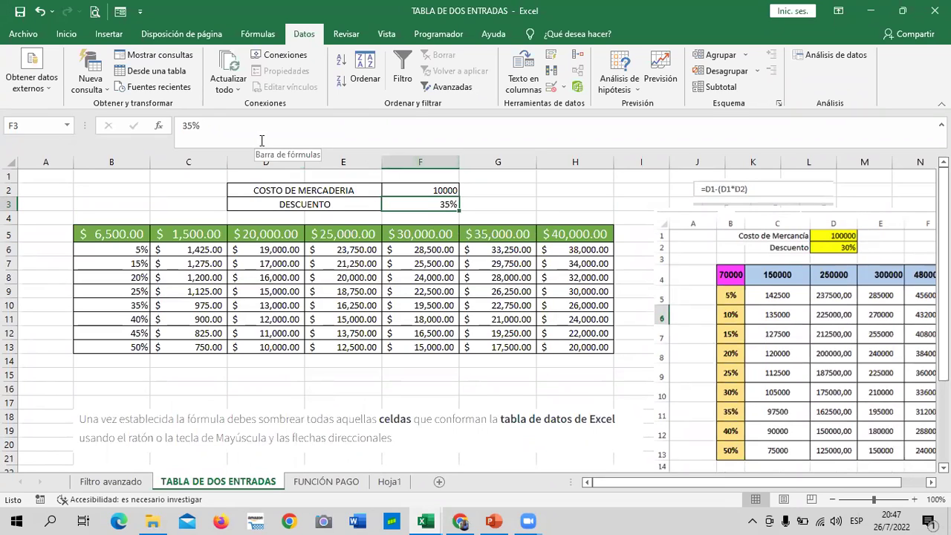
click(417, 190)
click(411, 203)
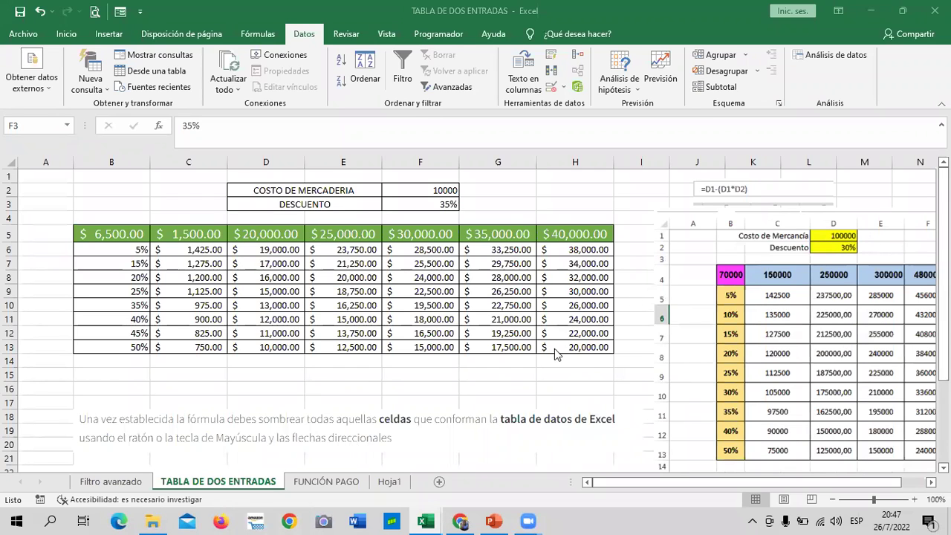
scroll(580, 367, down, 2)
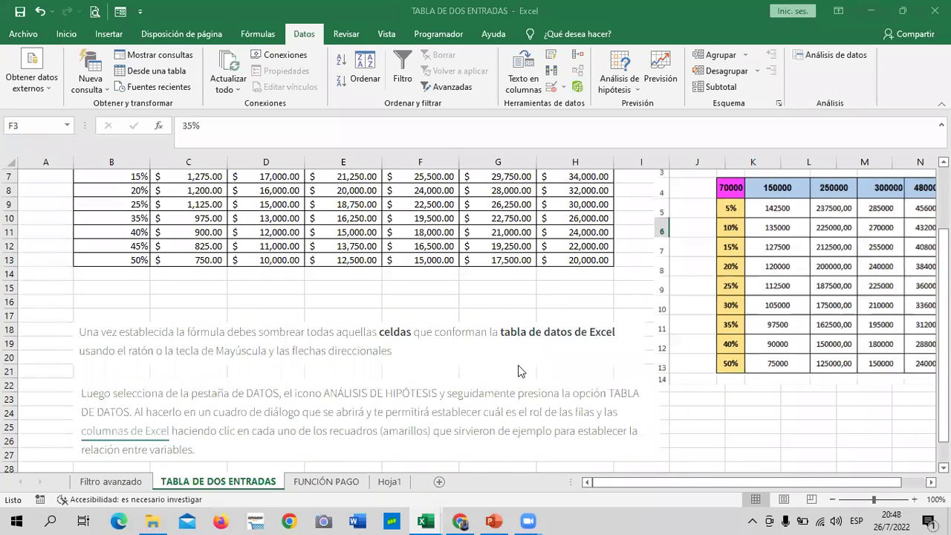
scroll(518, 365, up, 2)
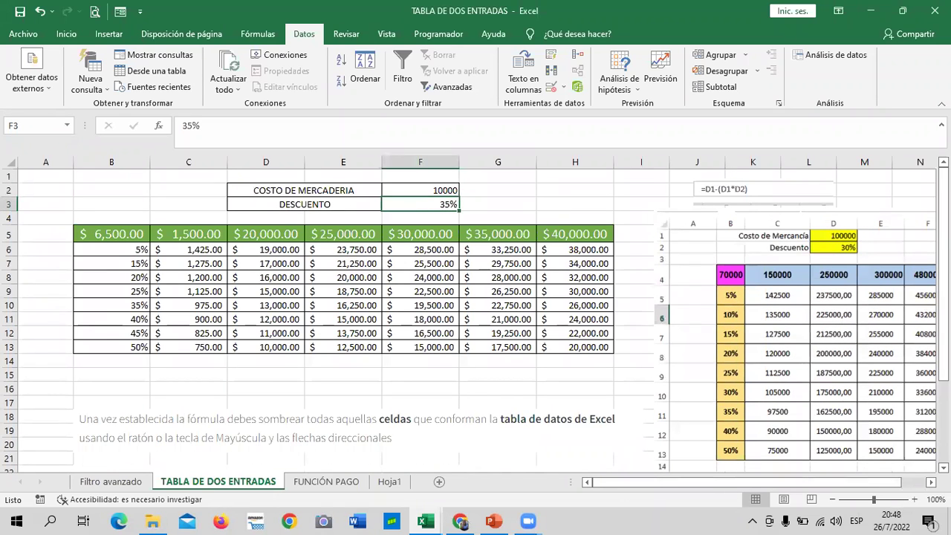
scroll(509, 253, right, 4)
click(510, 250)
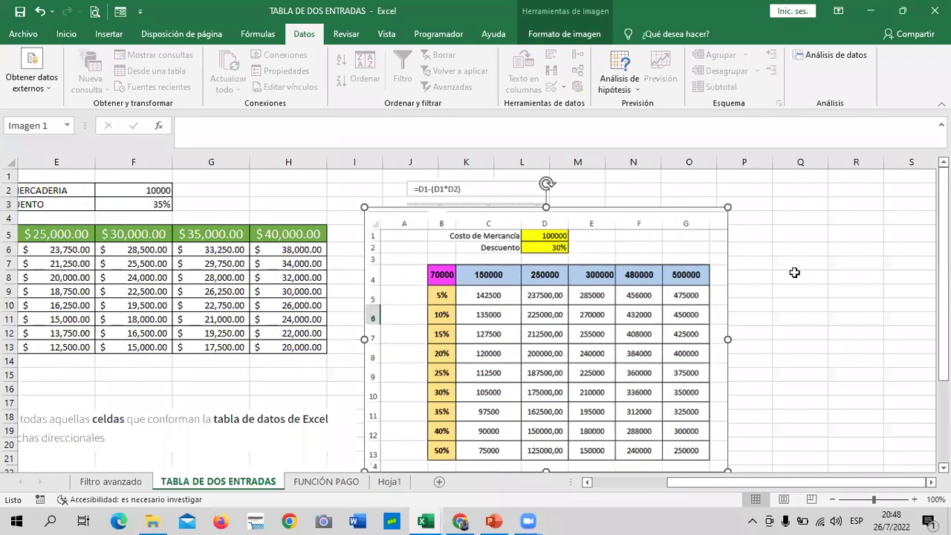
mouse_move(599, 222)
mouse_down()
mouse_move(609, 223)
mouse_move(590, 219)
mouse_up()
scroll(663, 297, down, 1)
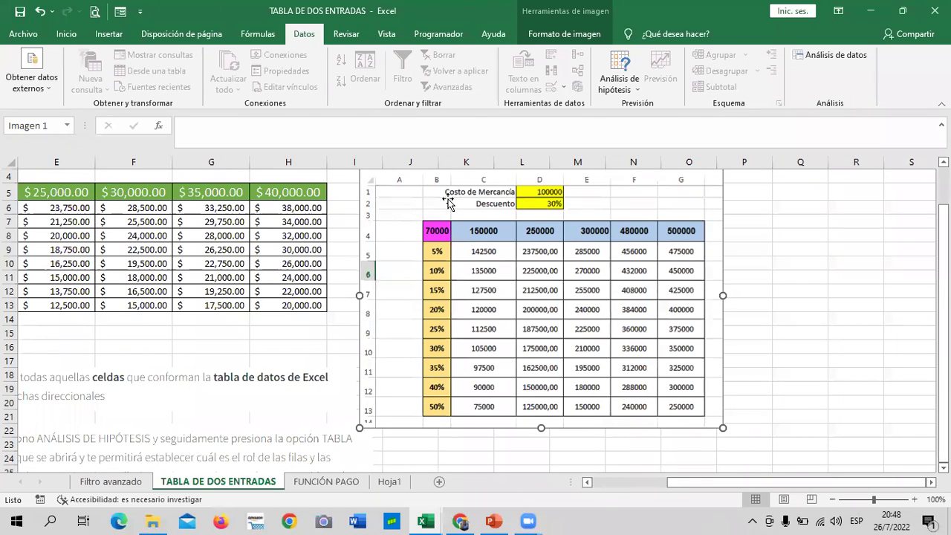
drag(730, 486, 654, 484)
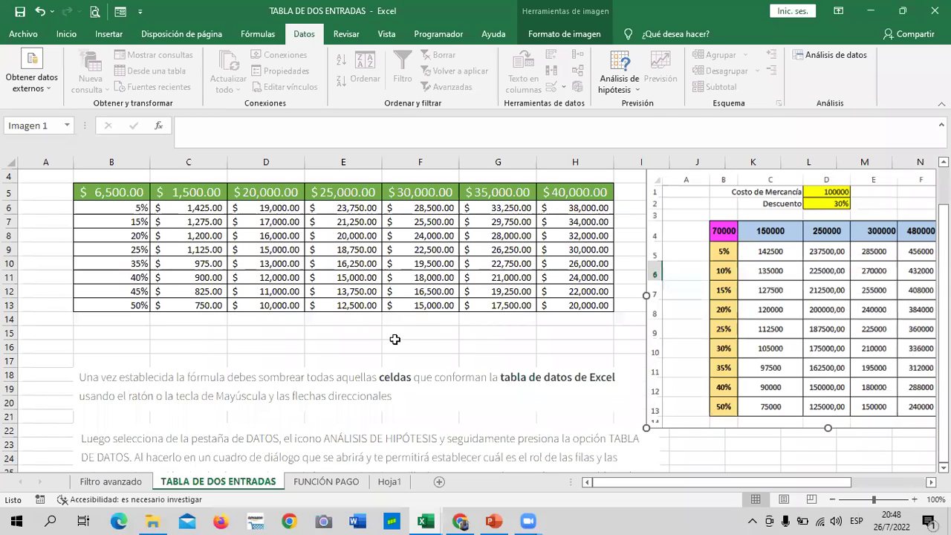
click(370, 350)
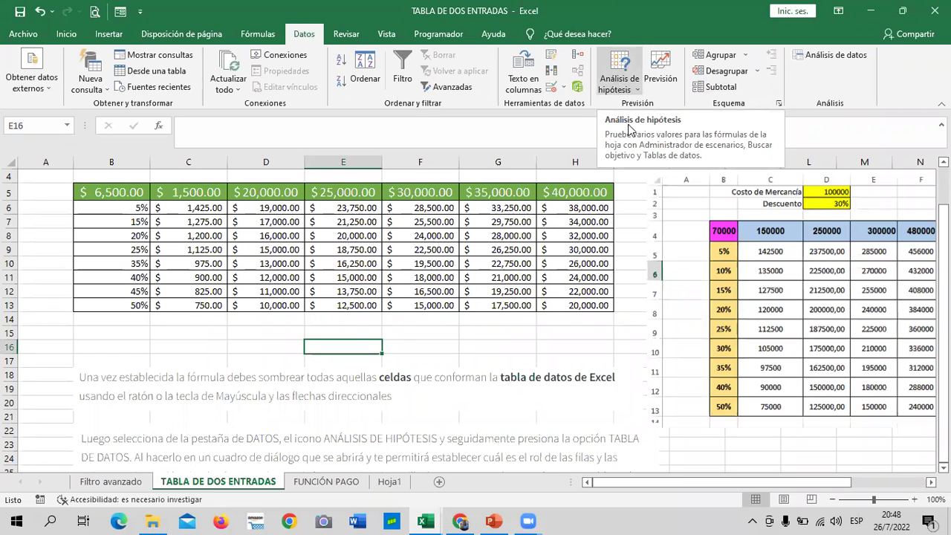
click(621, 91)
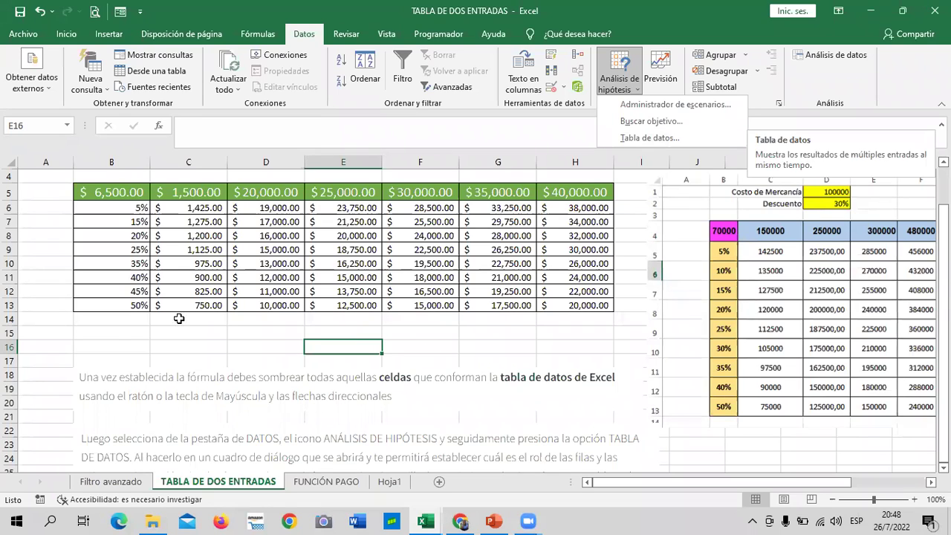
click(144, 329)
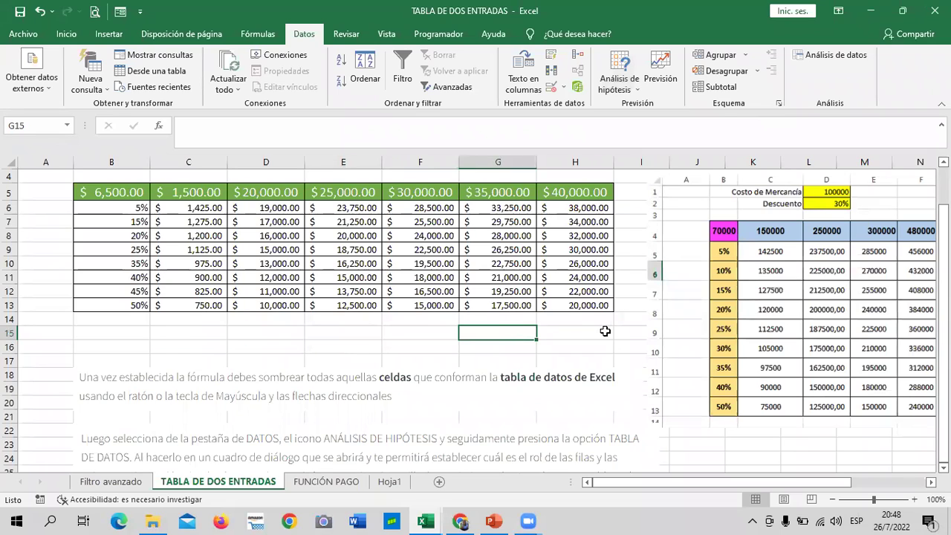
click(110, 335)
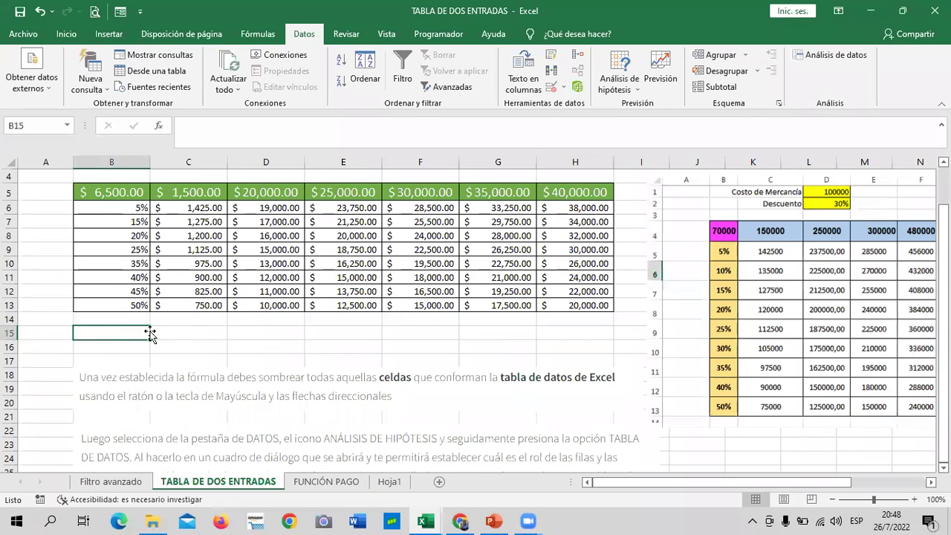
click(256, 331)
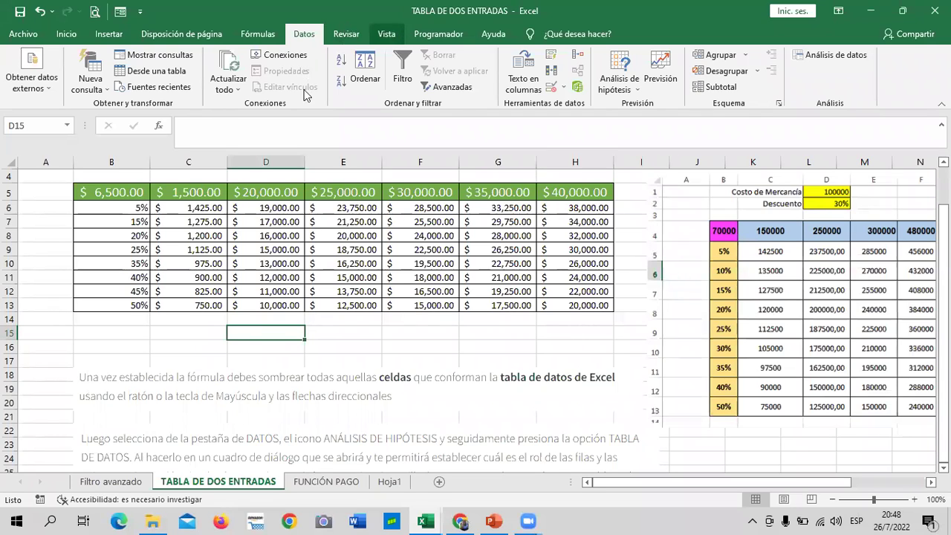
- Review the corner formula in B5, then go through Hoja1 to the FUNCIÓN PAGO sheet
scroll(472, 350, up, 1)
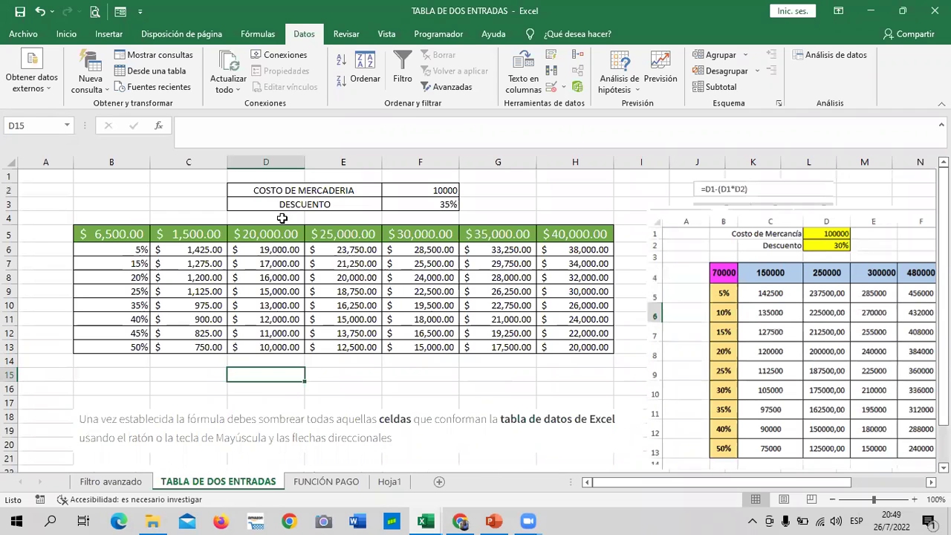
click(79, 235)
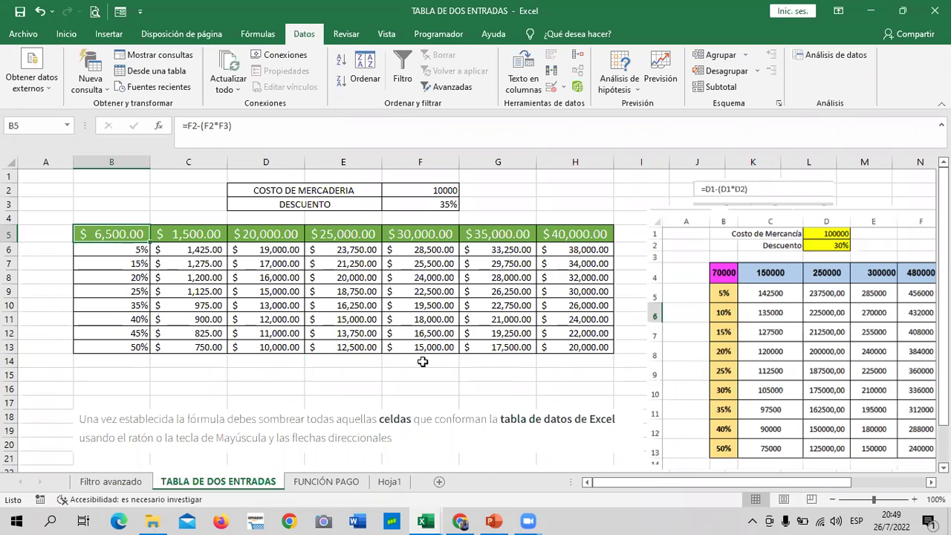
scroll(422, 362, down, 2)
scroll(422, 362, down, 2)
scroll(423, 362, up, 4)
click(389, 482)
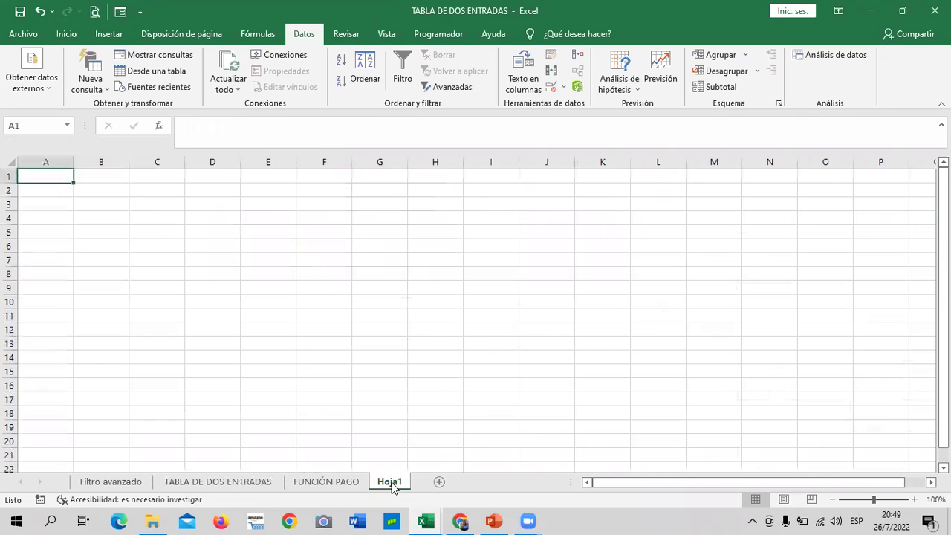
click(341, 483)
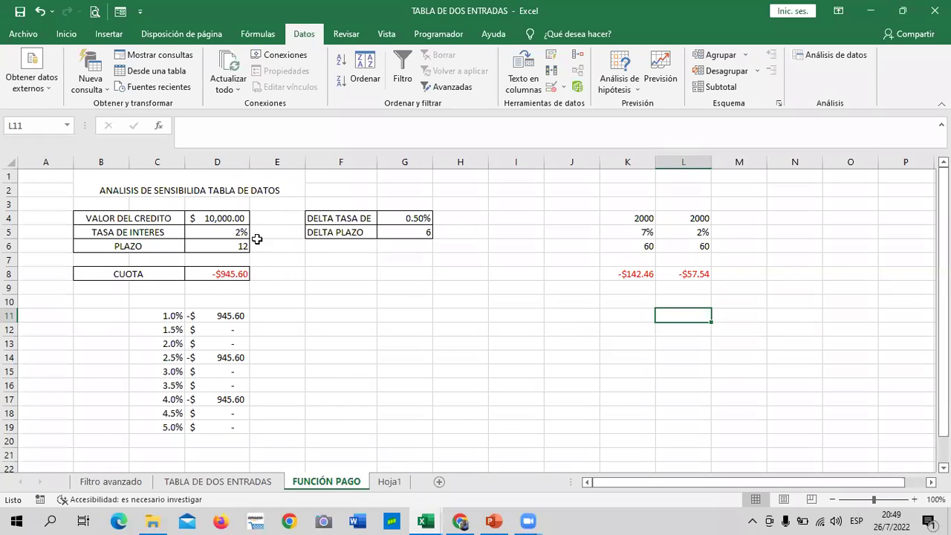
- Inspect the loan amount, interest rate, 12-period term and PAGO formula in D4–D8
click(215, 219)
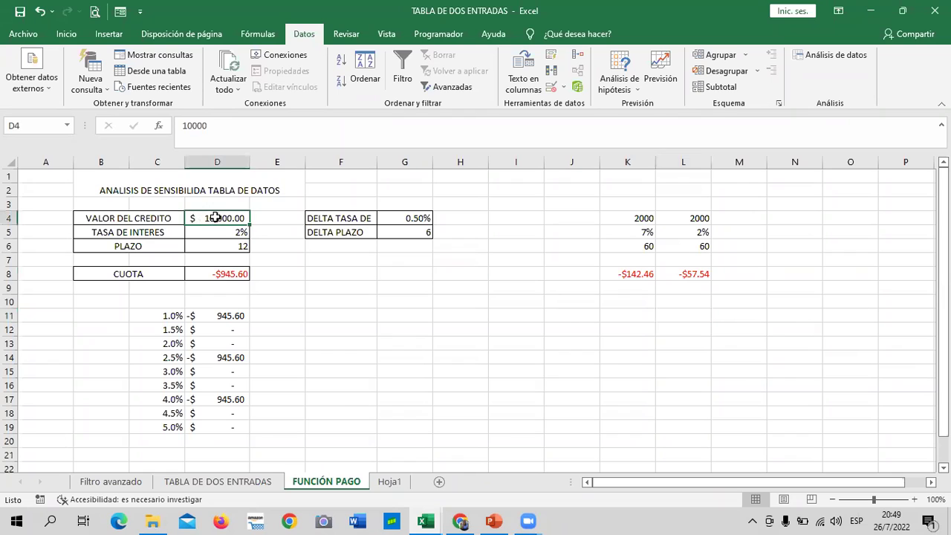
click(207, 231)
click(198, 245)
click(207, 274)
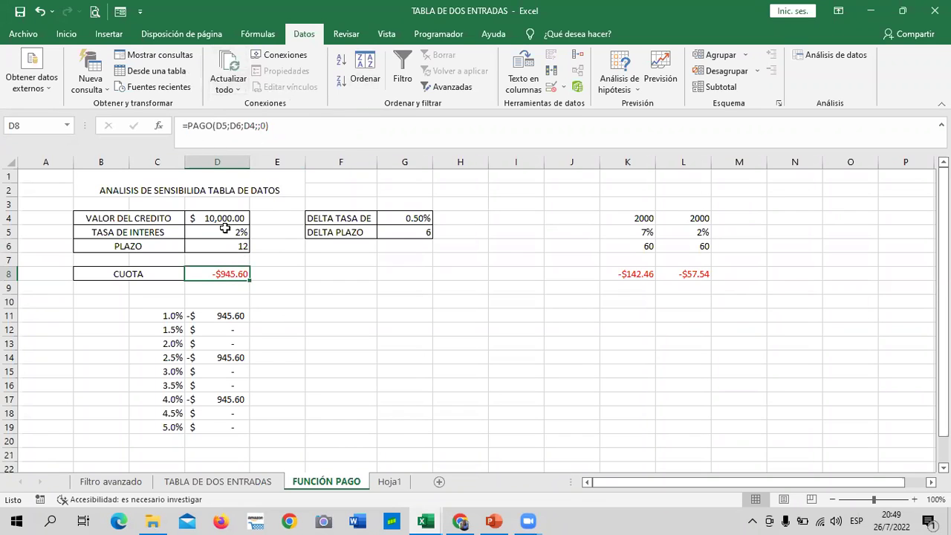
- Return to the TABLA DE DOS ENTRADAS sheet and its discount table
click(466, 347)
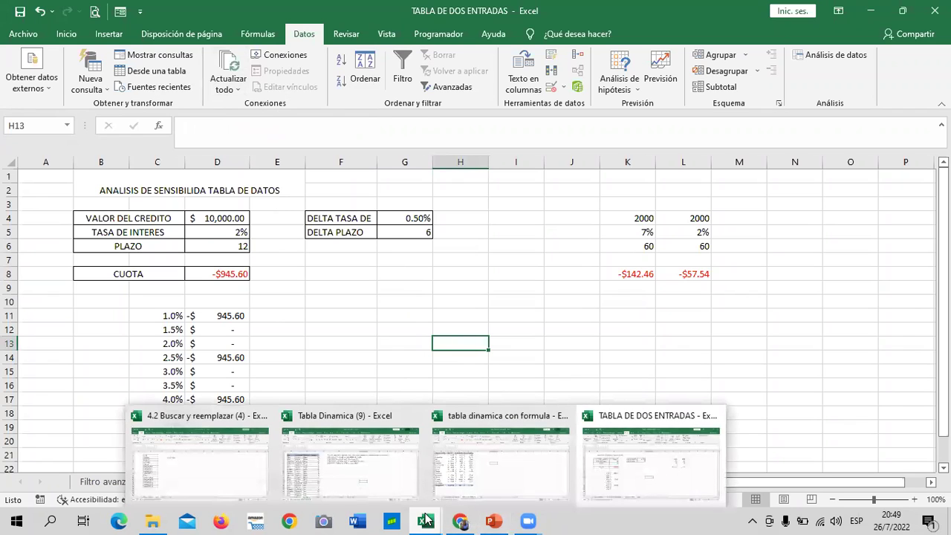
mouse_move(425, 521)
click(644, 484)
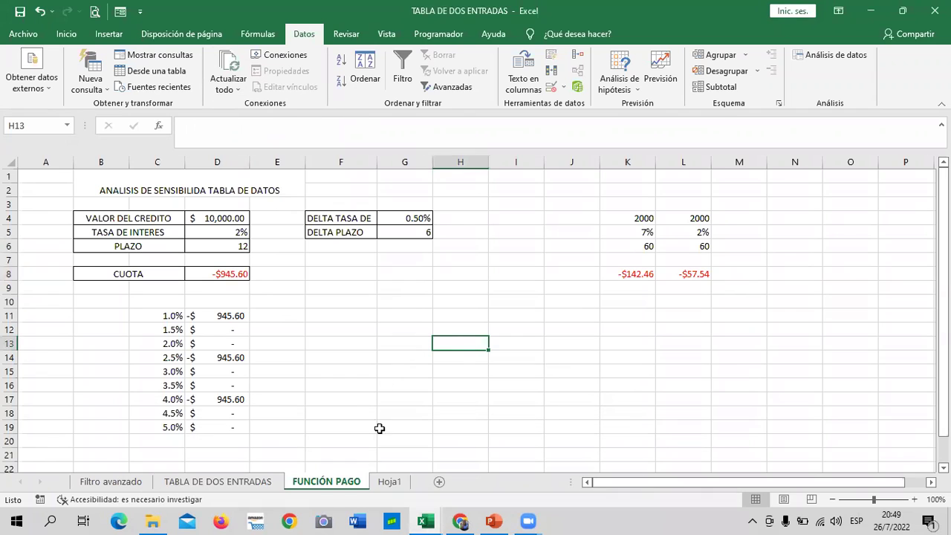
click(256, 482)
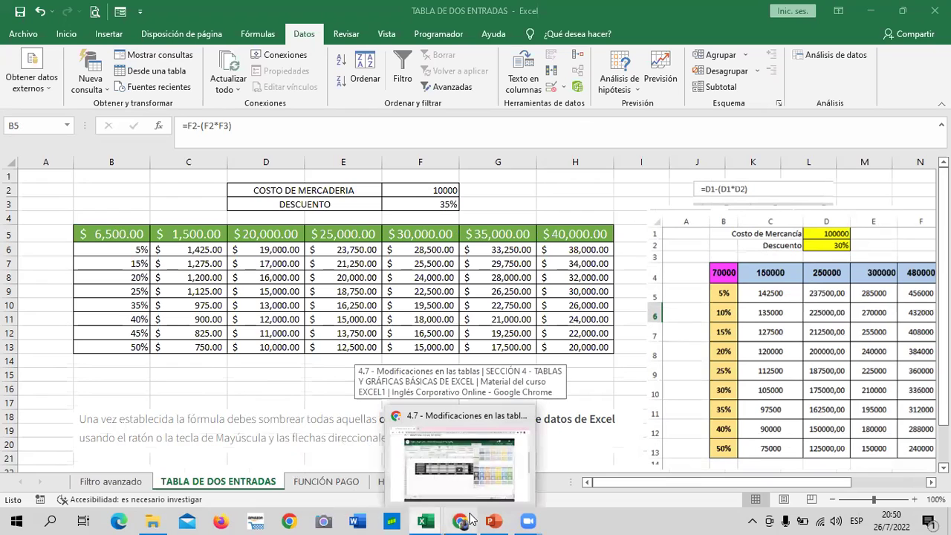
mouse_move(460, 521)
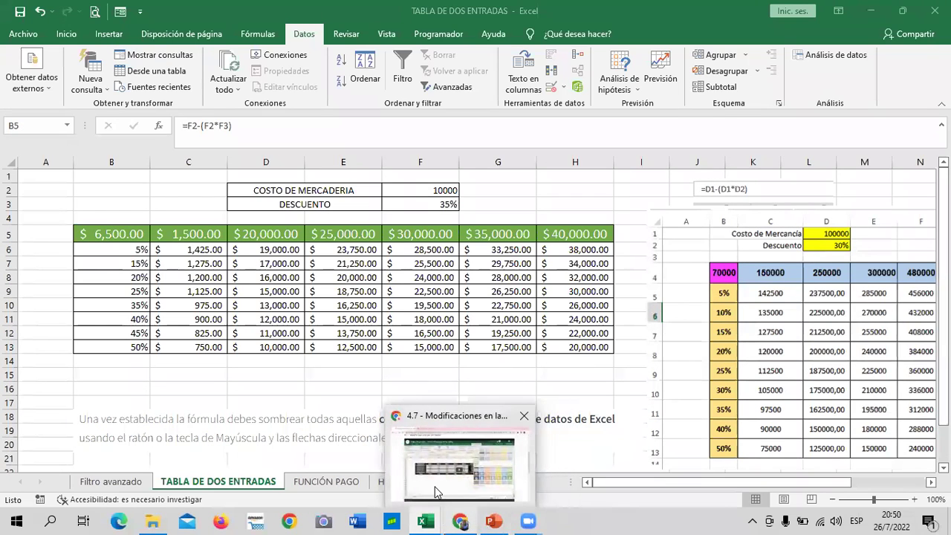
- Bring the course's 4.7 Modificaciones en las tablas lesson page forward and scroll through it
click(439, 491)
scroll(322, 281, down, 2)
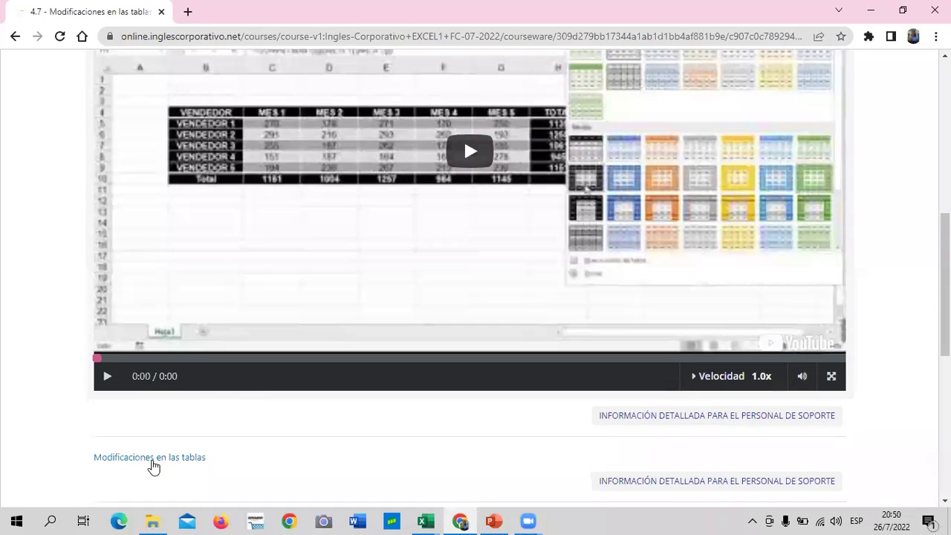
scroll(454, 376, up, 2)
scroll(454, 376, up, 4)
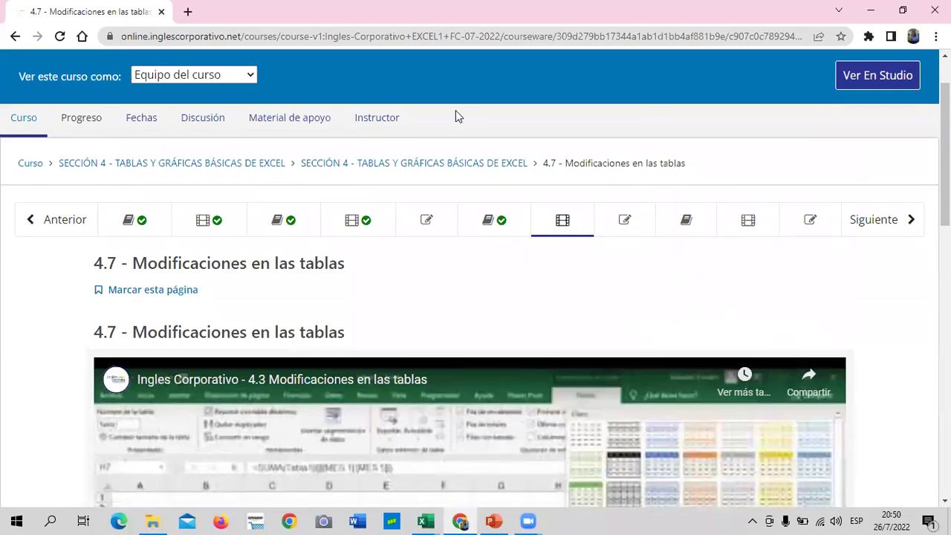
scroll(244, 422, down, 3)
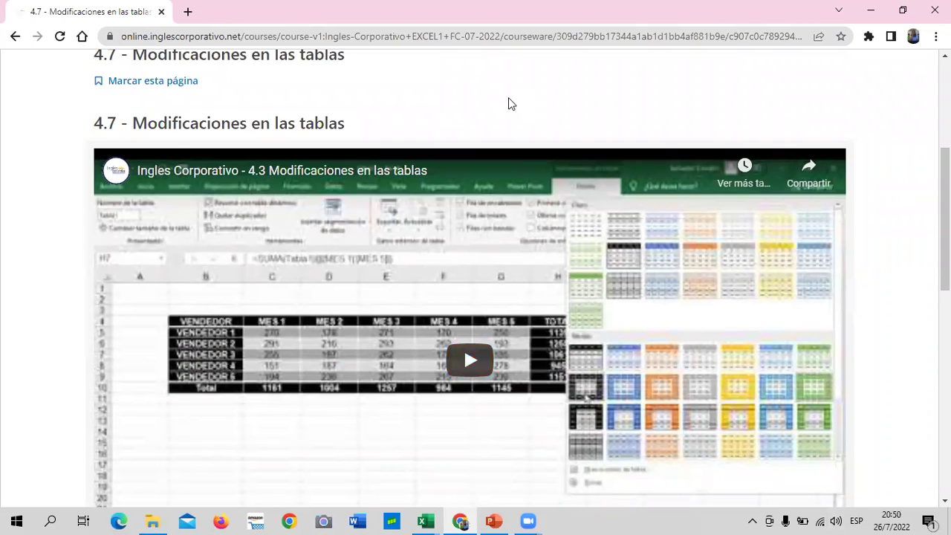
scroll(511, 110, down, 2)
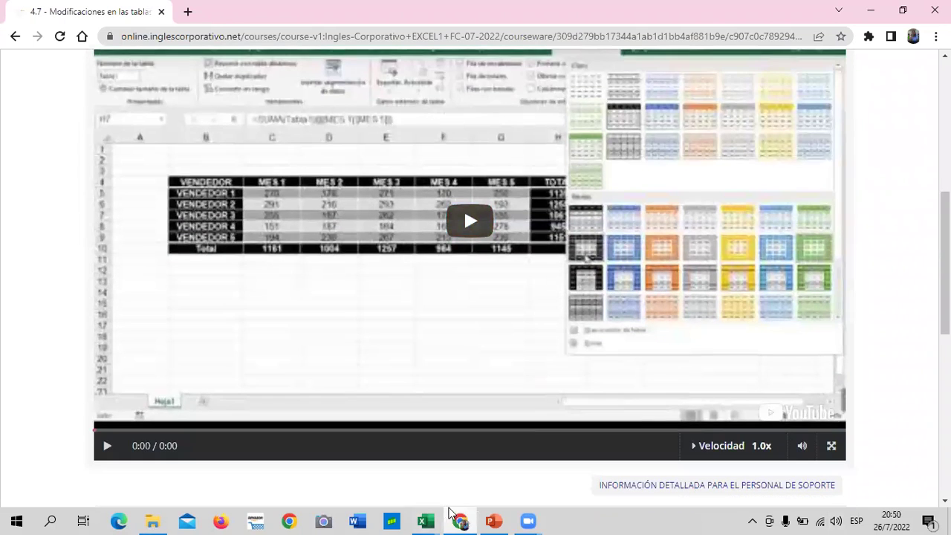
mouse_move(425, 521)
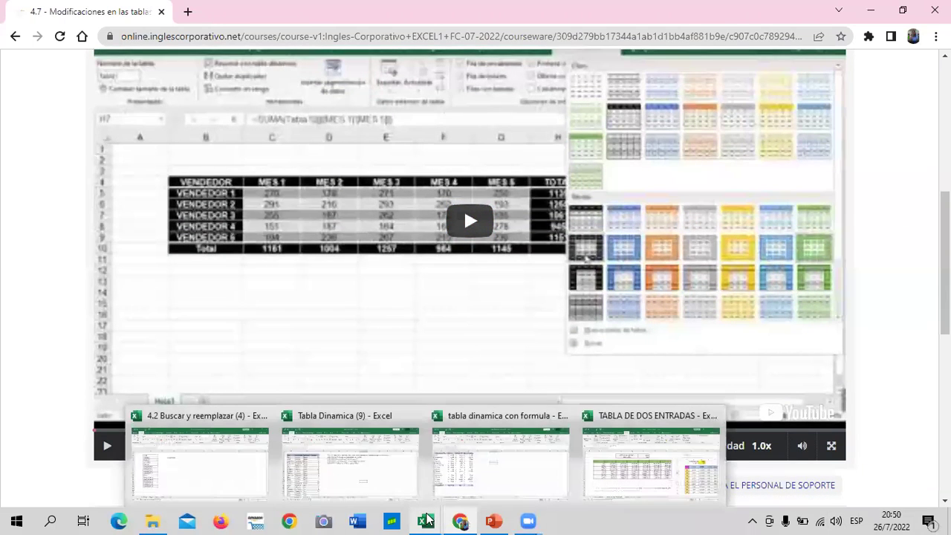
- Glance back at the TABLA DE DOS ENTRADAS workbook, then return to the lesson video
click(602, 479)
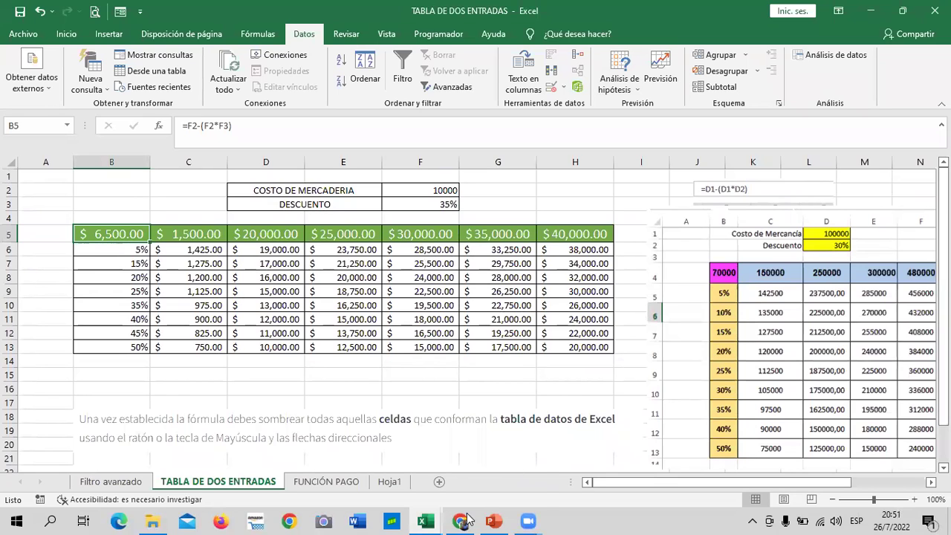
click(447, 480)
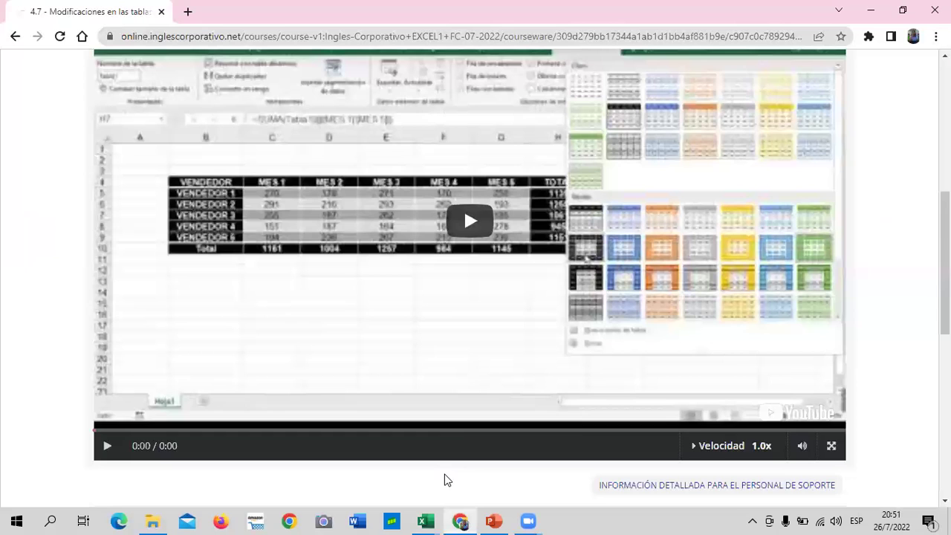
scroll(450, 330, up, 3)
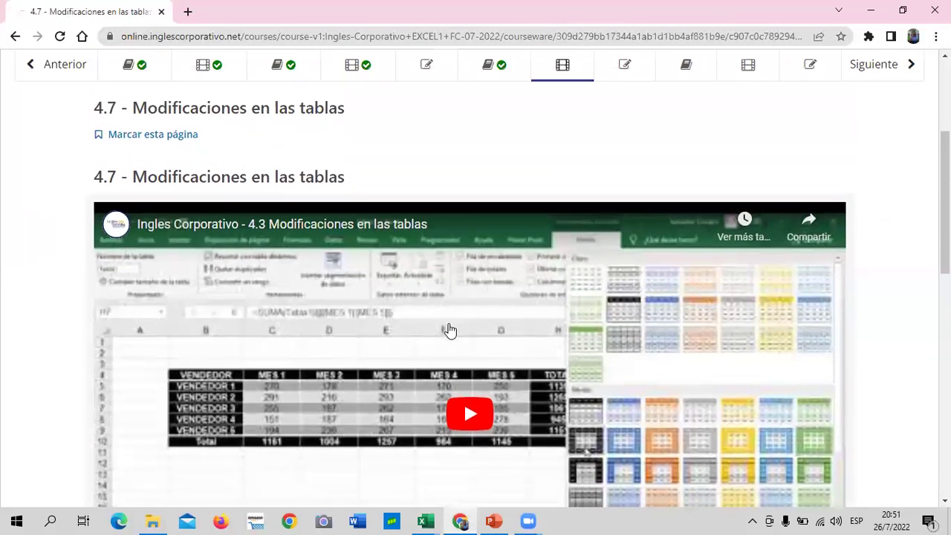
scroll(450, 330, up, 1)
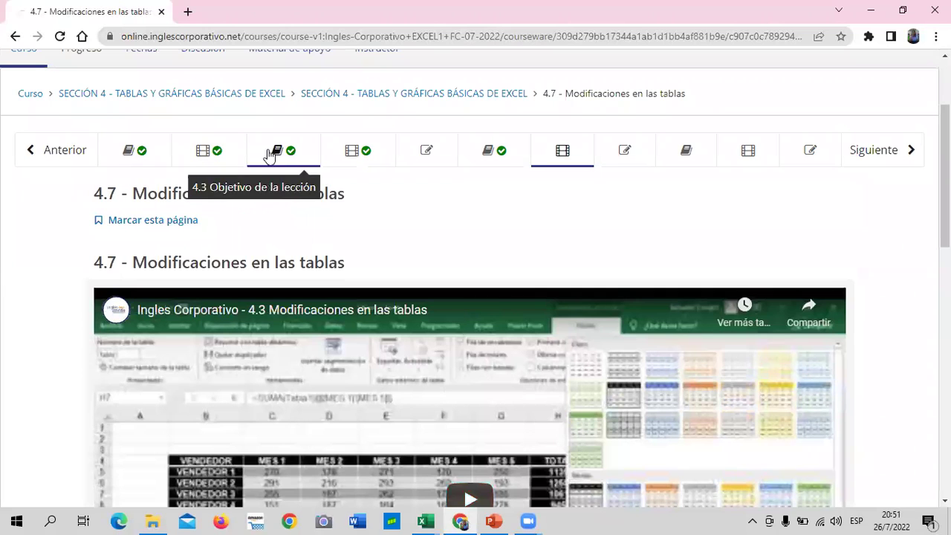
- Look over the 4.5 Laboratorio questions, then open the 4.8 Laboratorio quiz
click(436, 152)
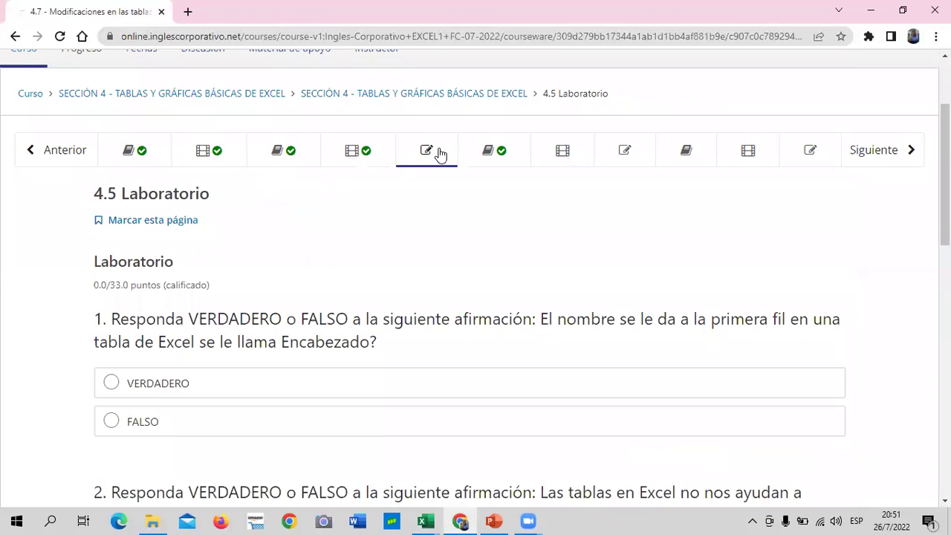
scroll(428, 256, down, 2)
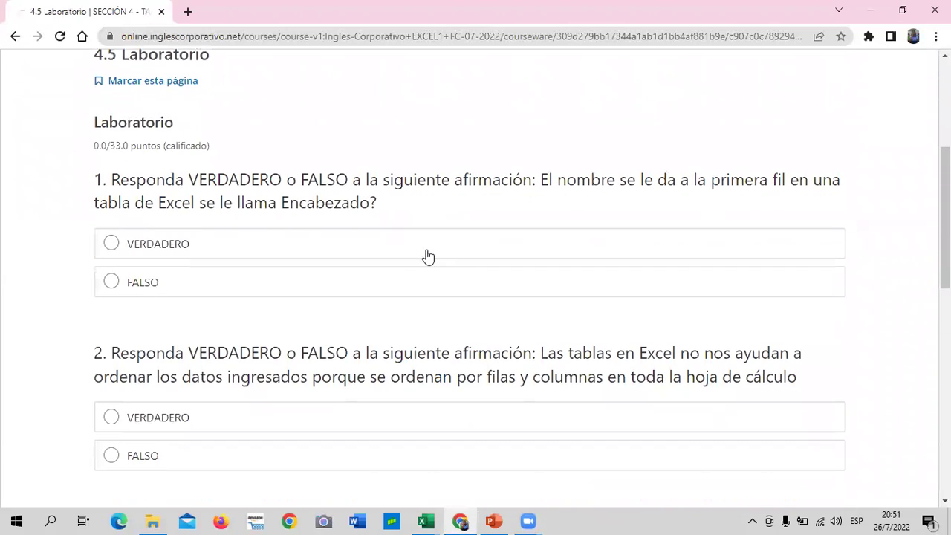
scroll(428, 257, down, 3)
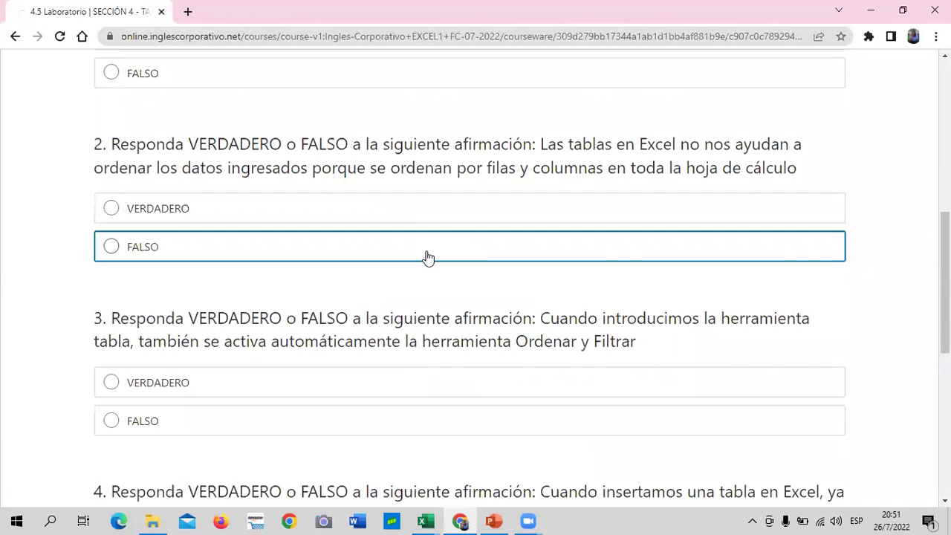
scroll(428, 257, down, 5)
scroll(427, 257, up, 6)
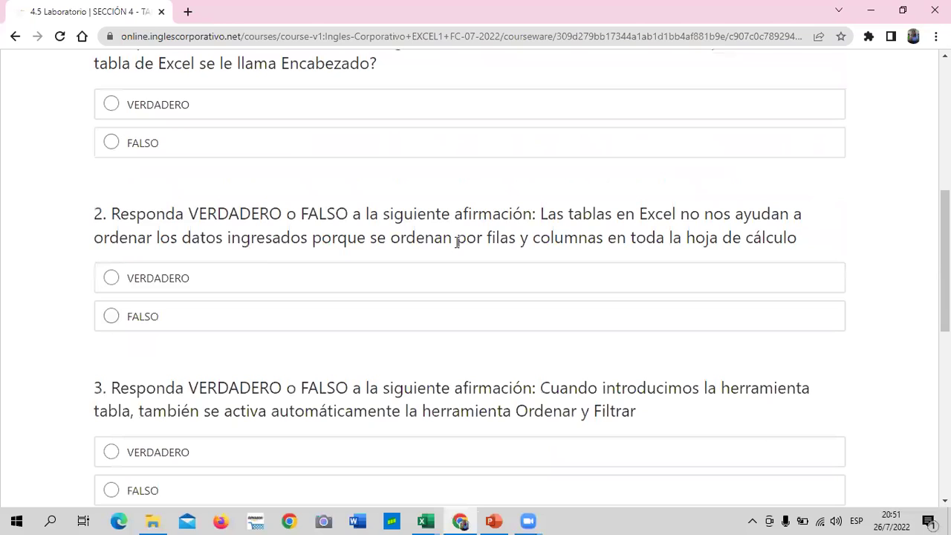
scroll(641, 111, up, 4)
click(608, 156)
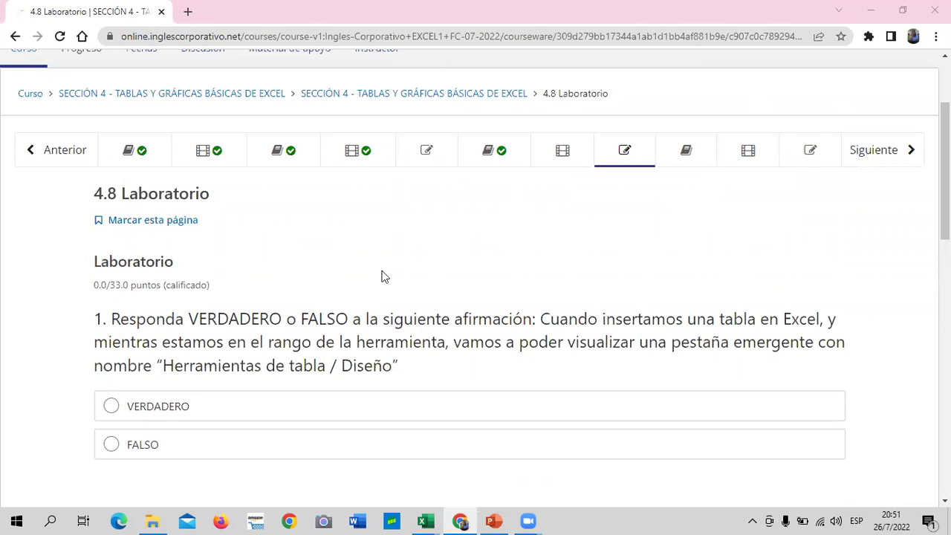
scroll(416, 260, down, 1)
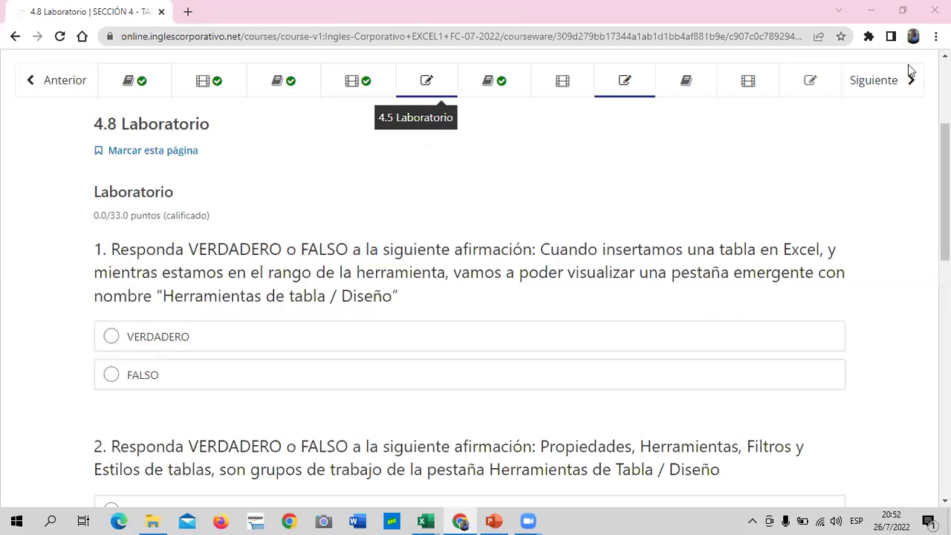
click(814, 80)
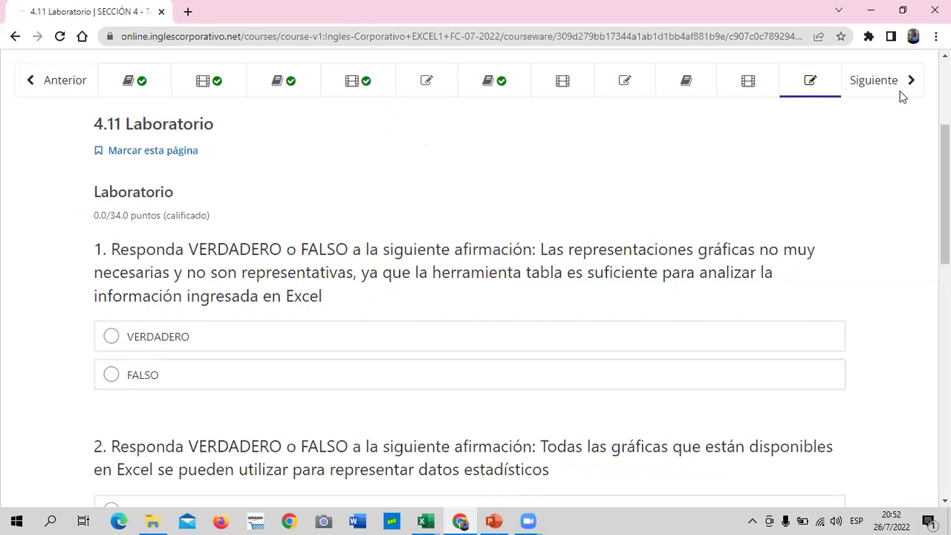
scroll(245, 186, up, 1)
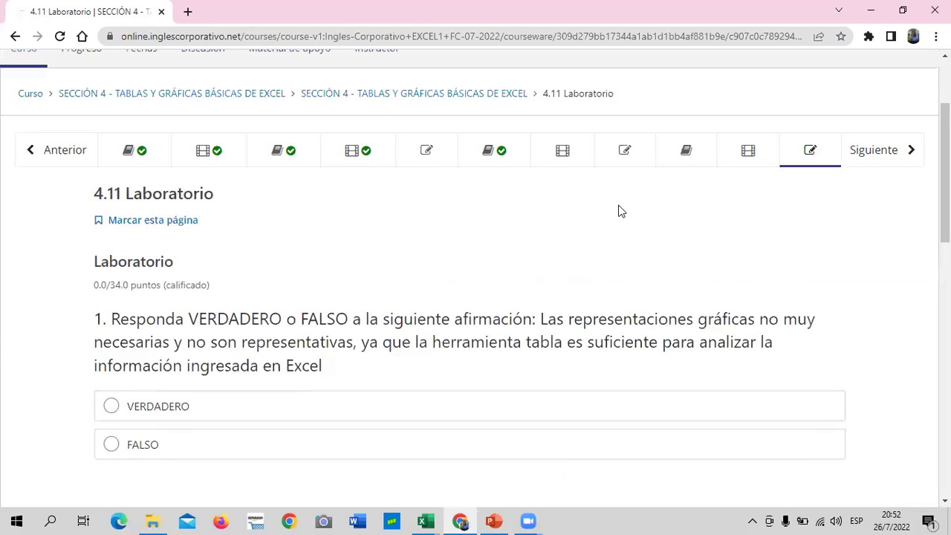
click(637, 158)
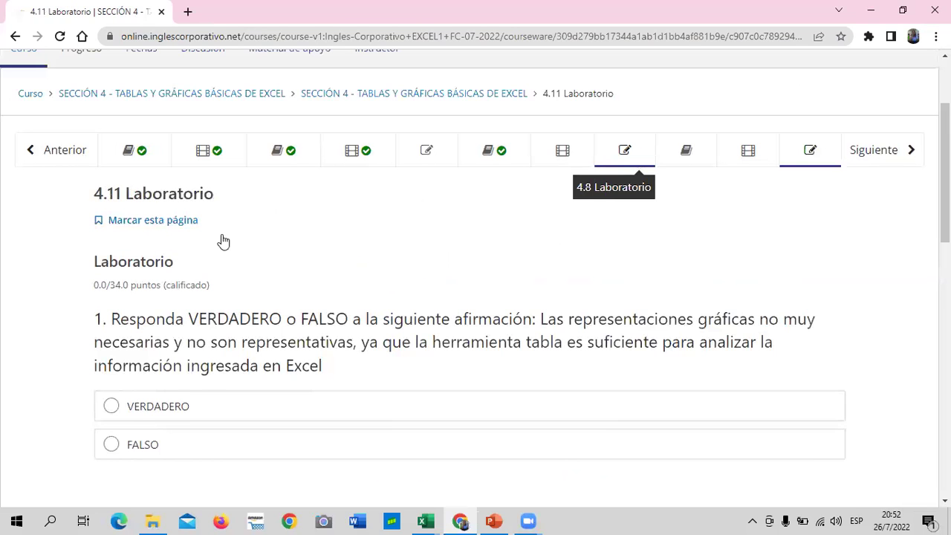
scroll(221, 236, down, 1)
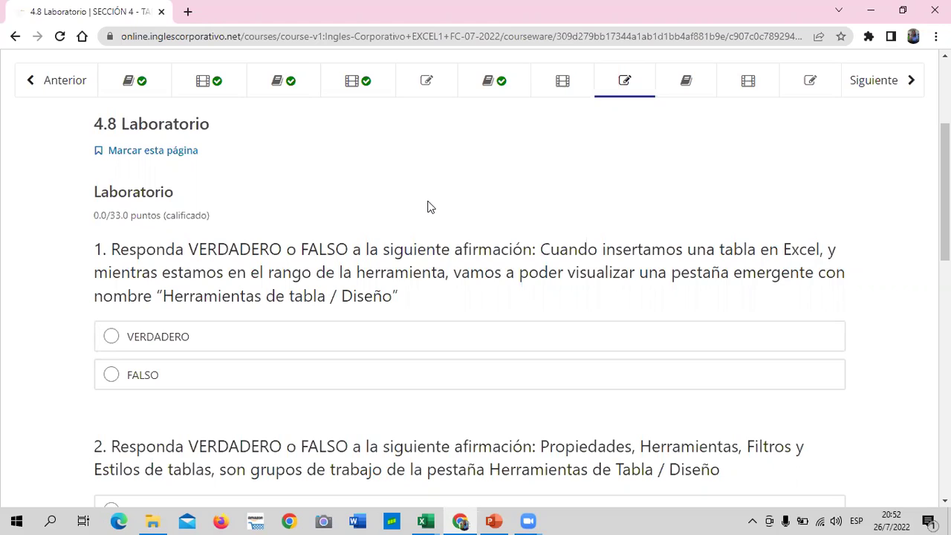
- Mark question 1 VERDADERO, question 2 FALSO and question 3 FALSO
click(112, 336)
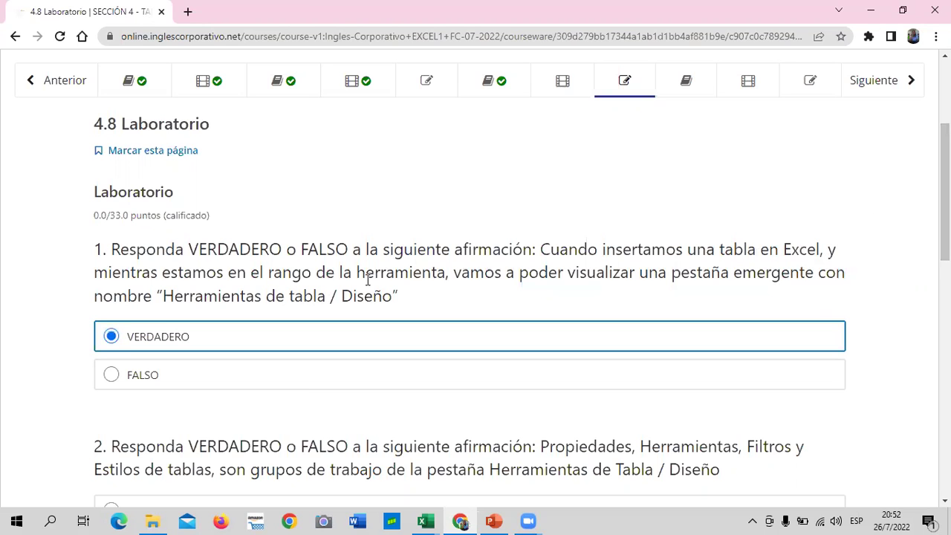
scroll(367, 278, down, 3)
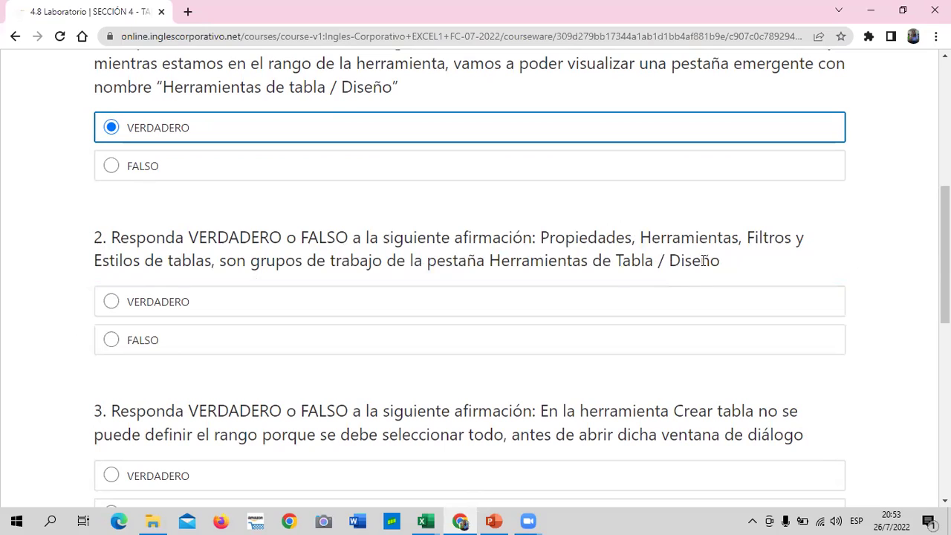
click(117, 341)
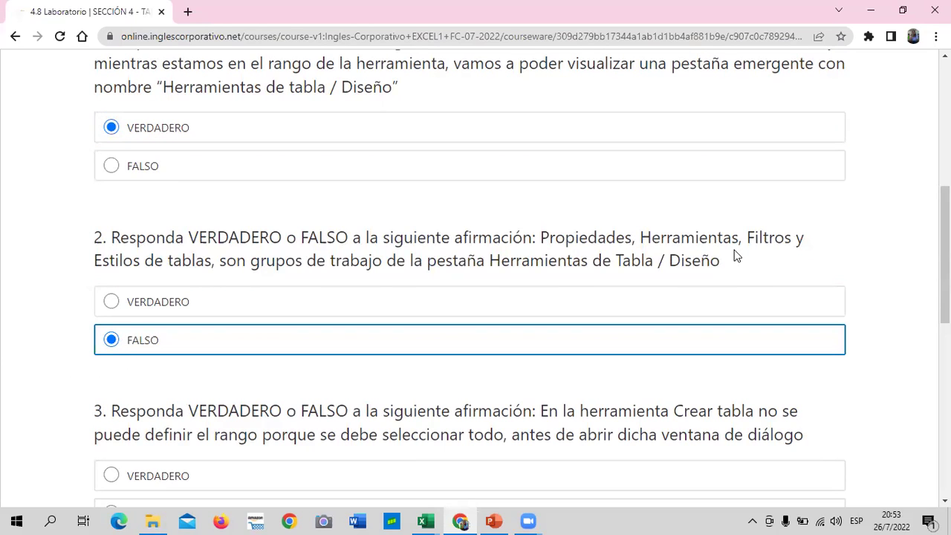
scroll(572, 301, down, 2)
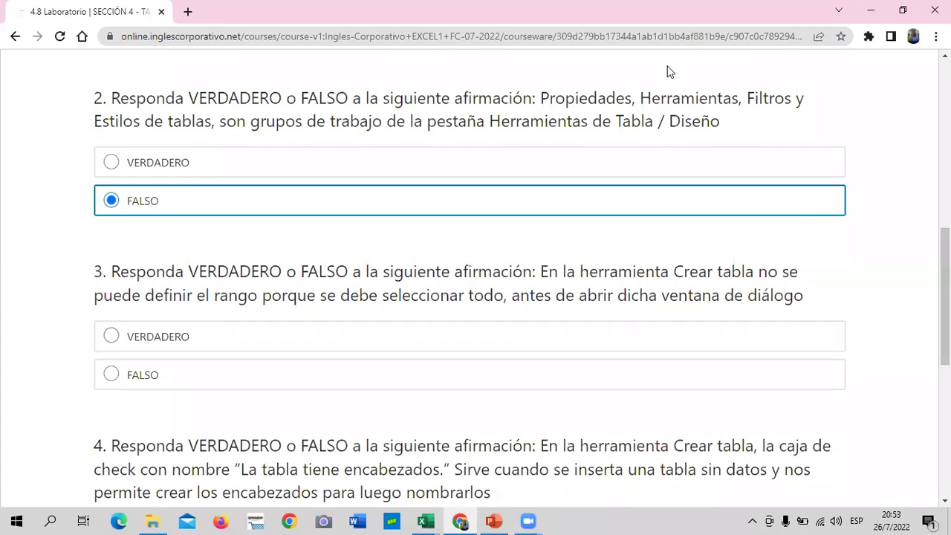
click(113, 375)
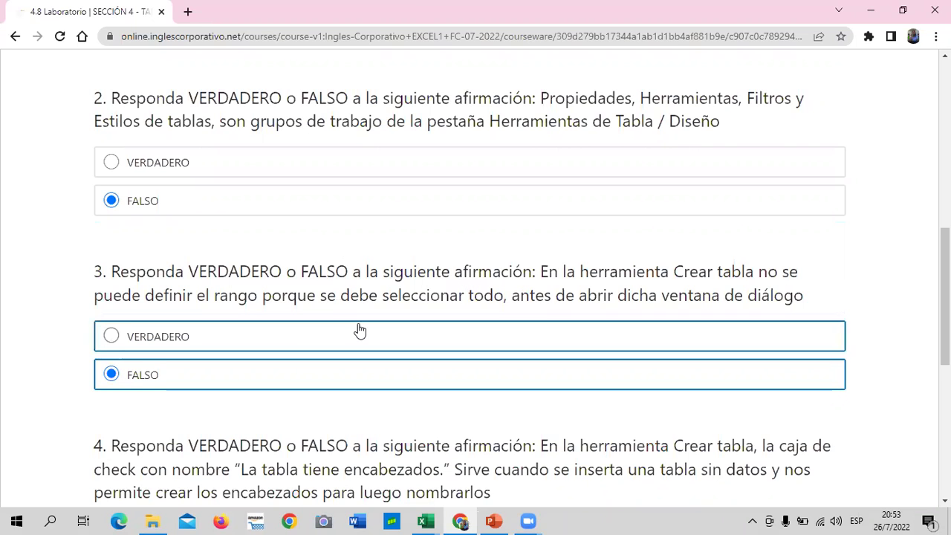
scroll(358, 327, down, 3)
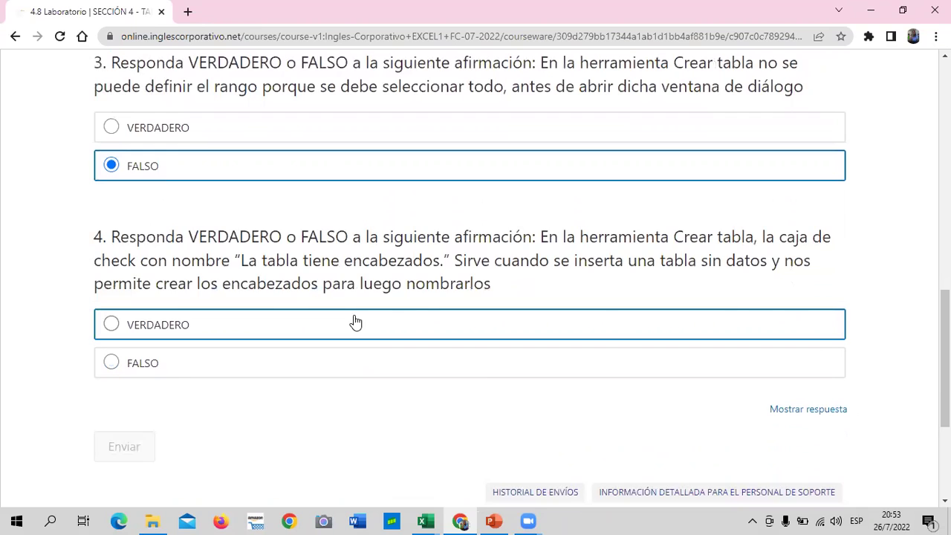
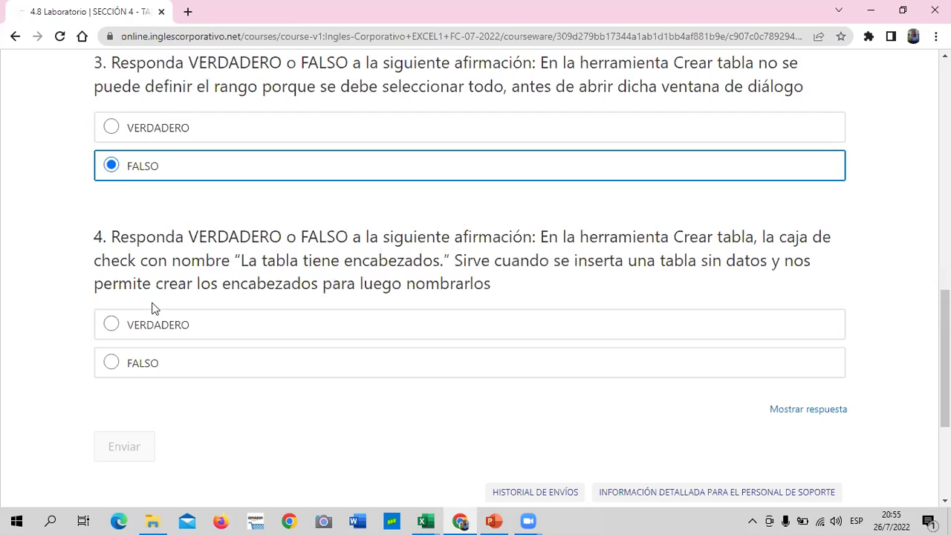
- Answer question 4 as VERDADERO and reveal the quiz answers, confirming all four choices correct
click(111, 324)
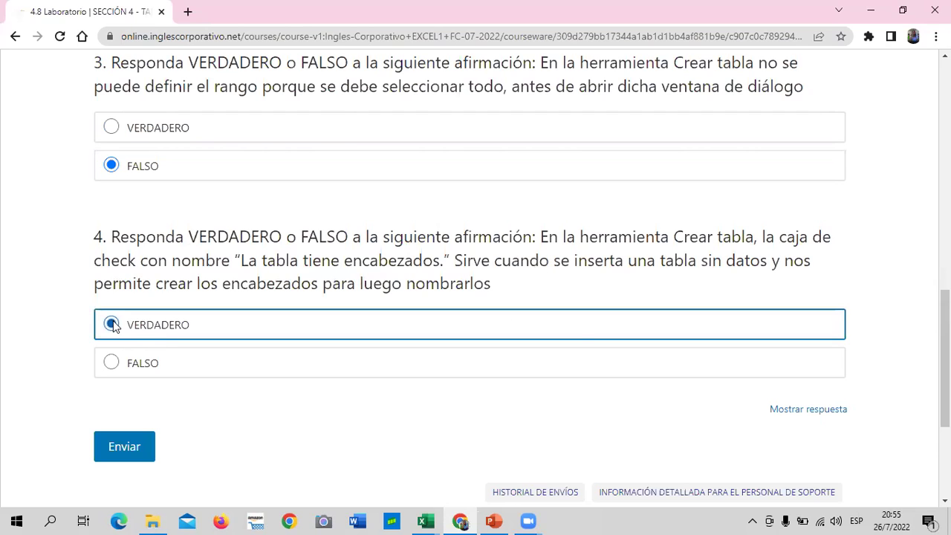
click(809, 410)
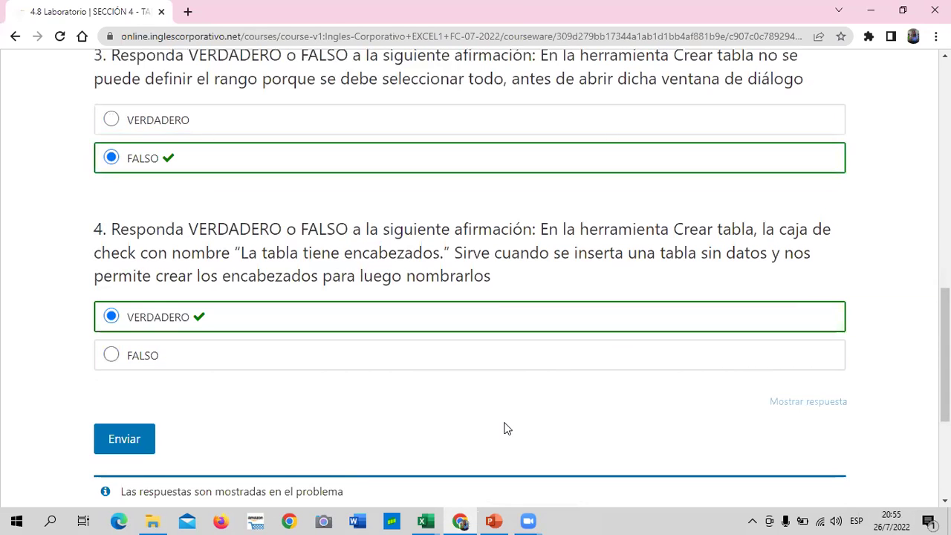
scroll(504, 429, up, 2)
scroll(504, 429, up, 2)
scroll(506, 427, up, 2)
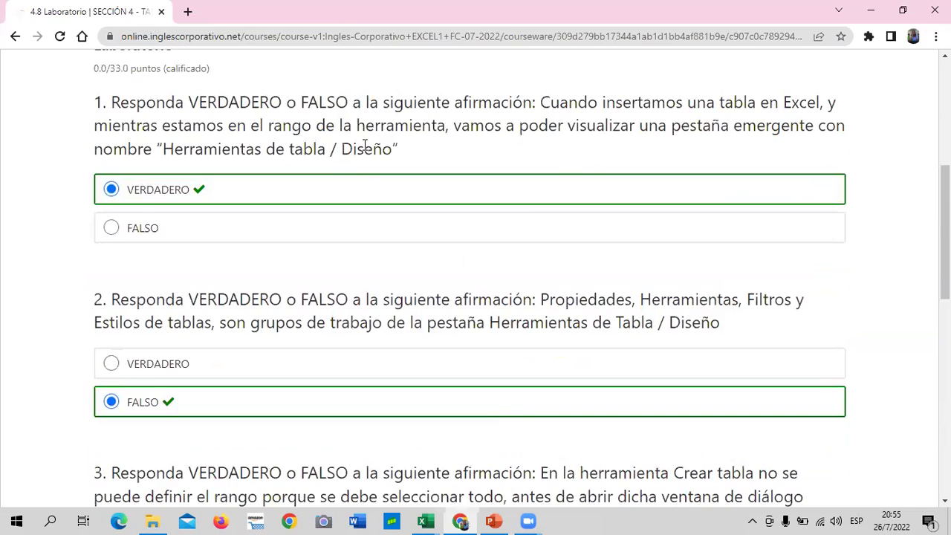
scroll(392, 153, down, 3)
scroll(397, 156, down, 2)
scroll(399, 178, down, 4)
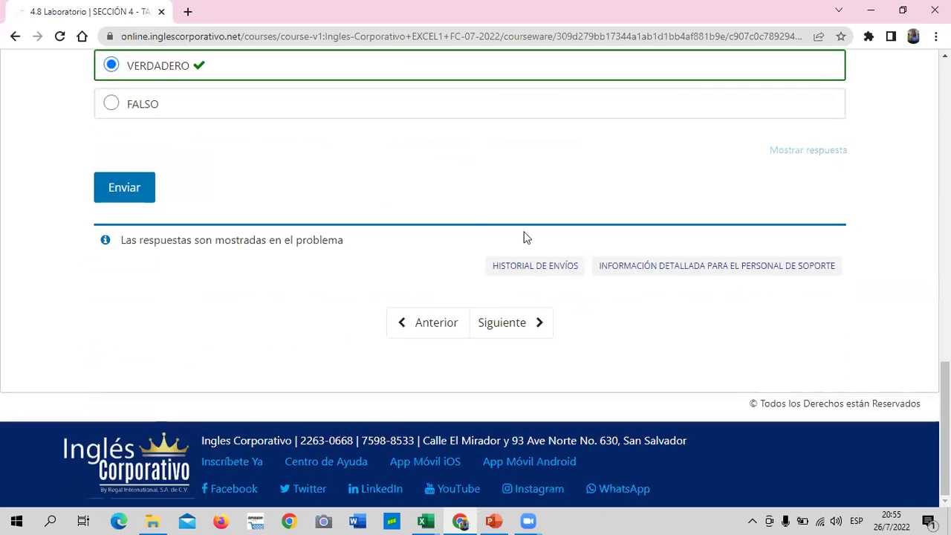
- Advance to lesson 4.9 Objetivo de la lección and read its PERSONALIZAR GRÁFICOS slide
click(496, 327)
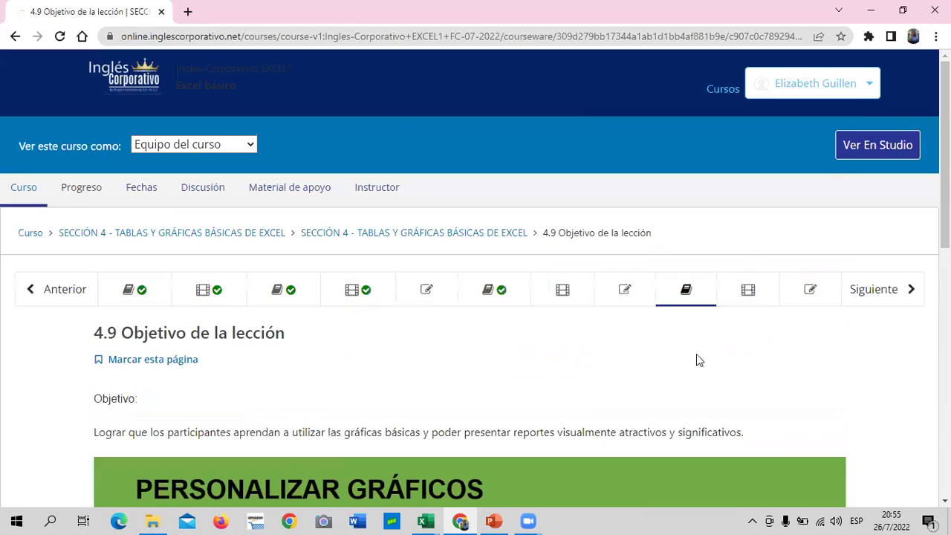
scroll(629, 356, down, 2)
scroll(629, 345, down, 5)
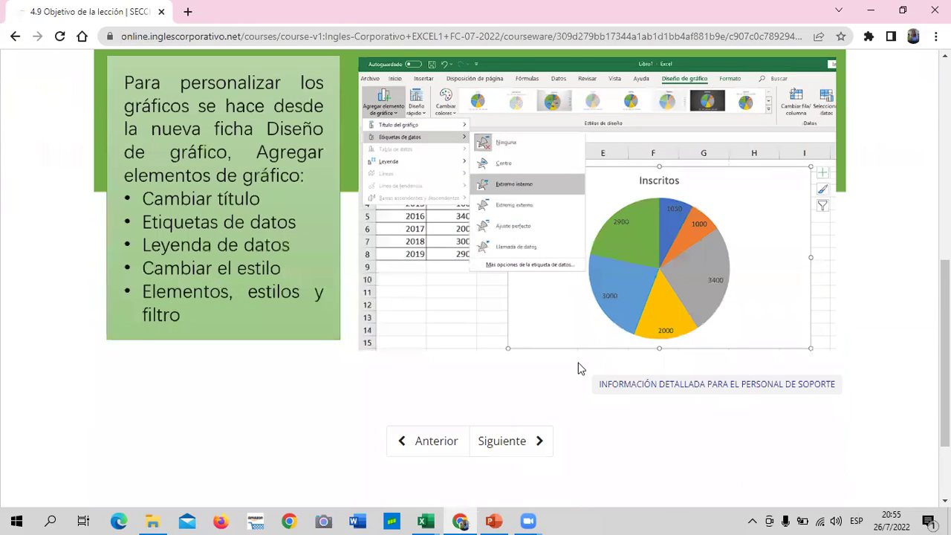
scroll(581, 368, up, 1)
scroll(579, 367, up, 2)
scroll(577, 364, up, 3)
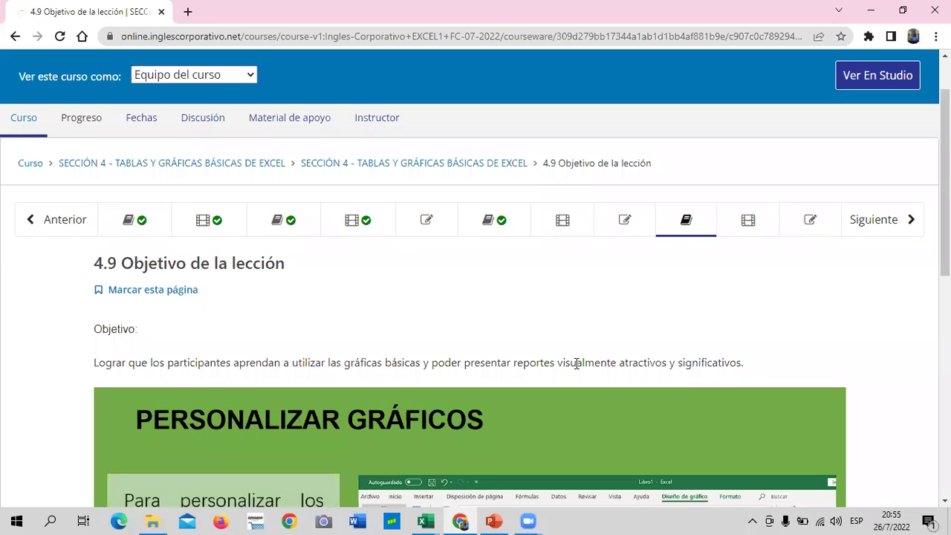
scroll(576, 363, down, 2)
scroll(577, 363, down, 1)
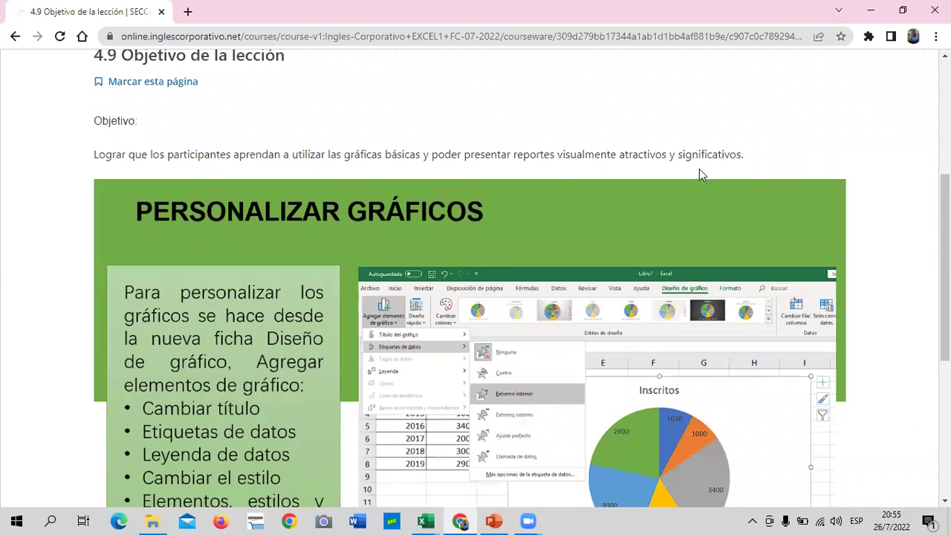
scroll(701, 174, up, 4)
click(767, 294)
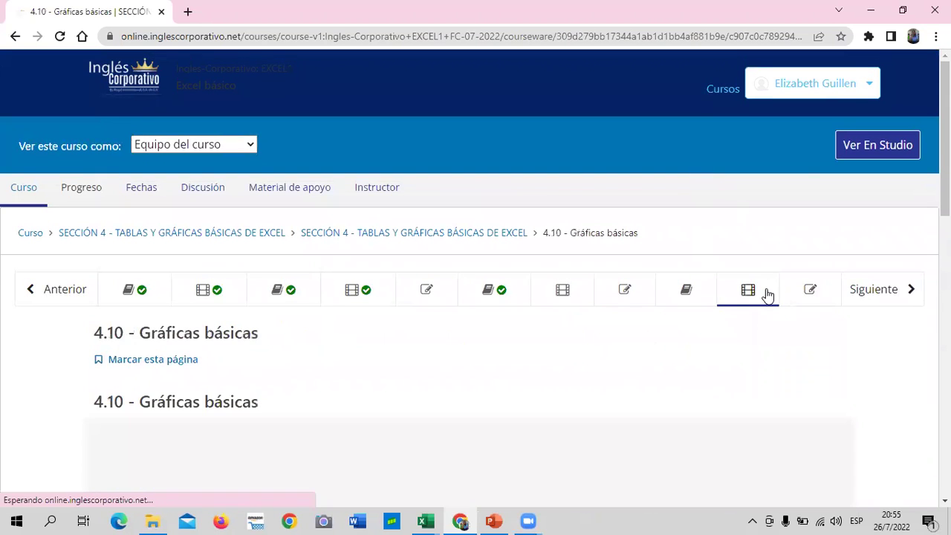
scroll(423, 354, down, 2)
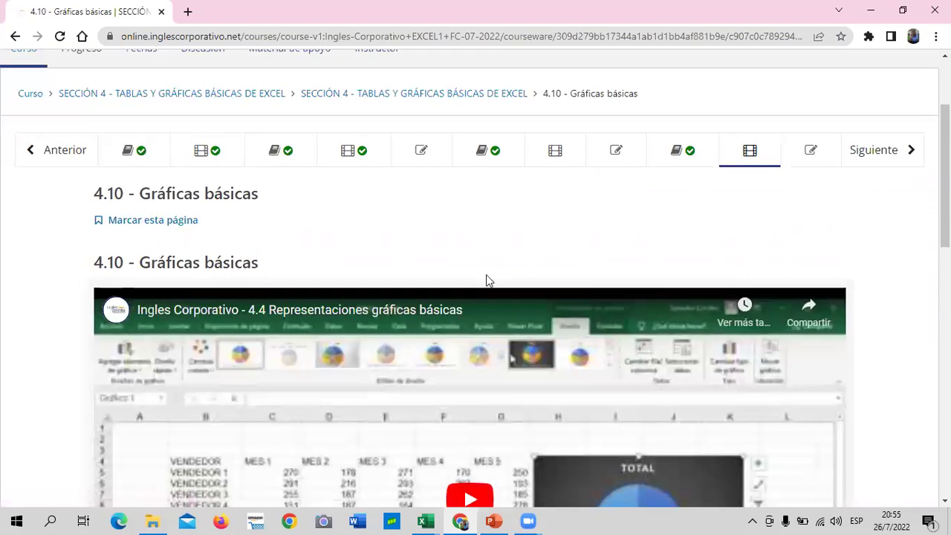
scroll(531, 350, down, 2)
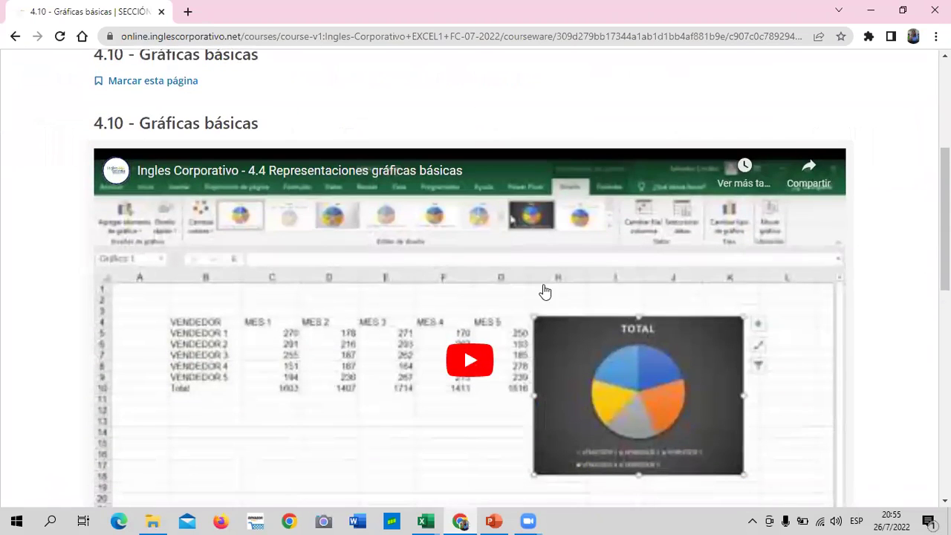
scroll(557, 309, down, 2)
scroll(611, 247, down, 2)
scroll(611, 248, down, 1)
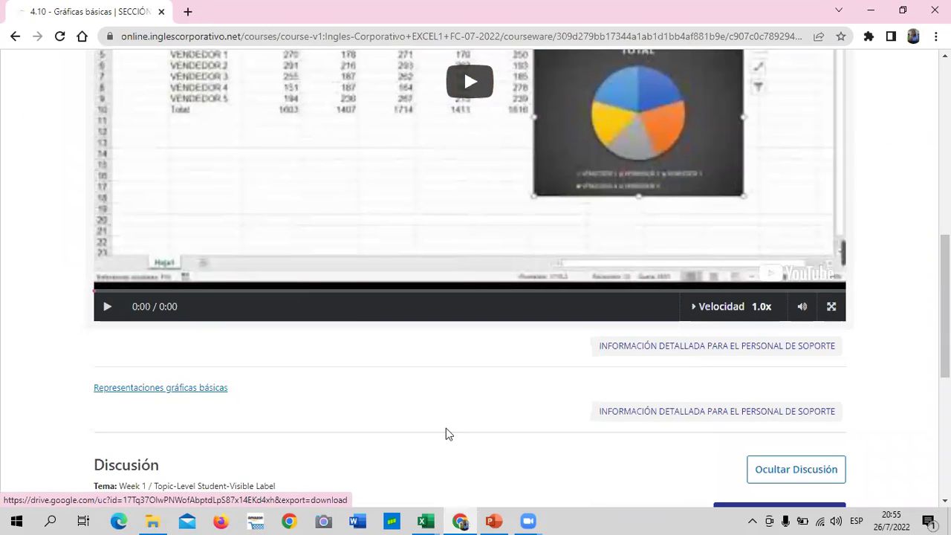
scroll(444, 438, up, 3)
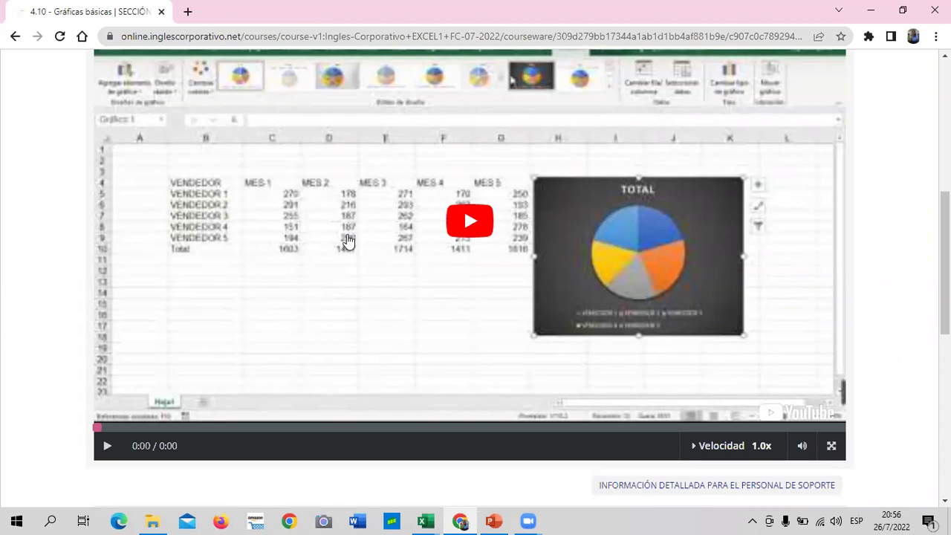
scroll(349, 280, up, 1)
scroll(346, 297, up, 1)
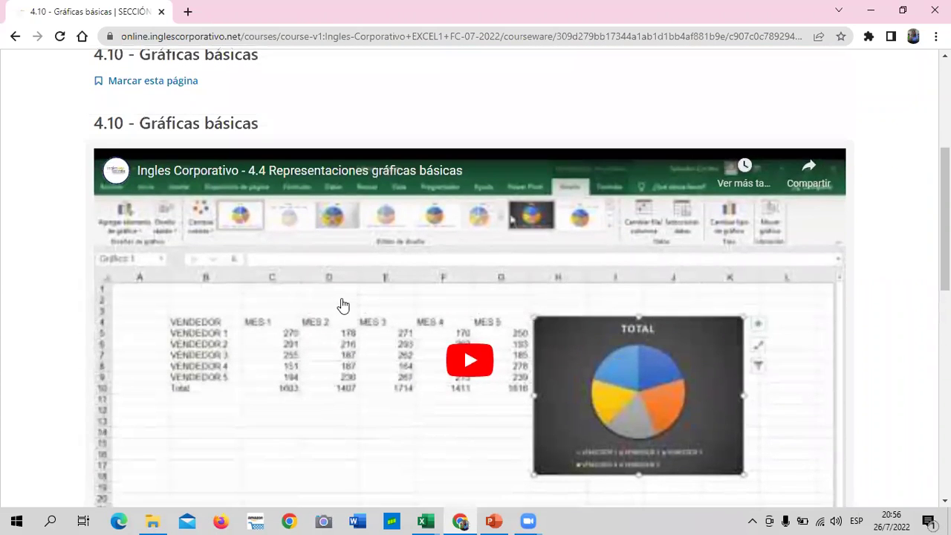
scroll(345, 301, up, 3)
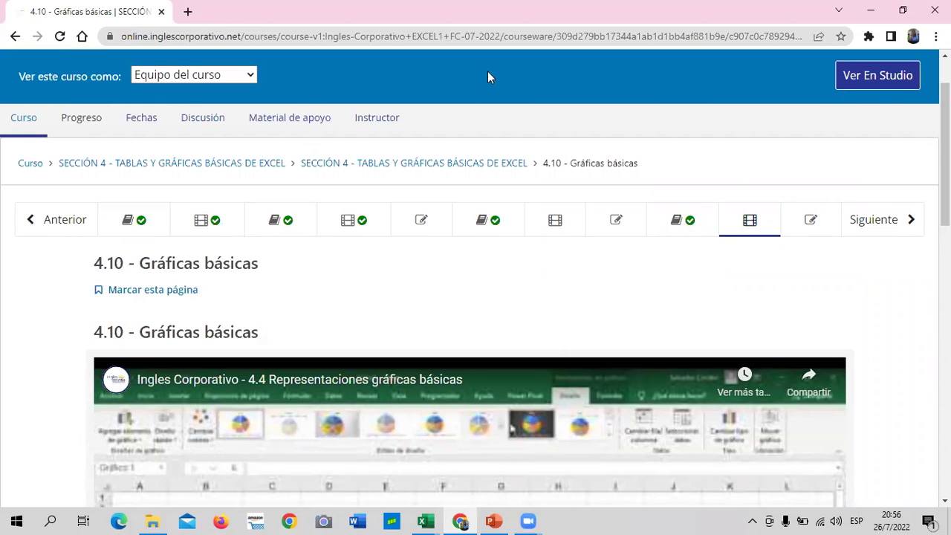
- Go back to the 4.8 Laboratorio unit and review its questions
click(627, 225)
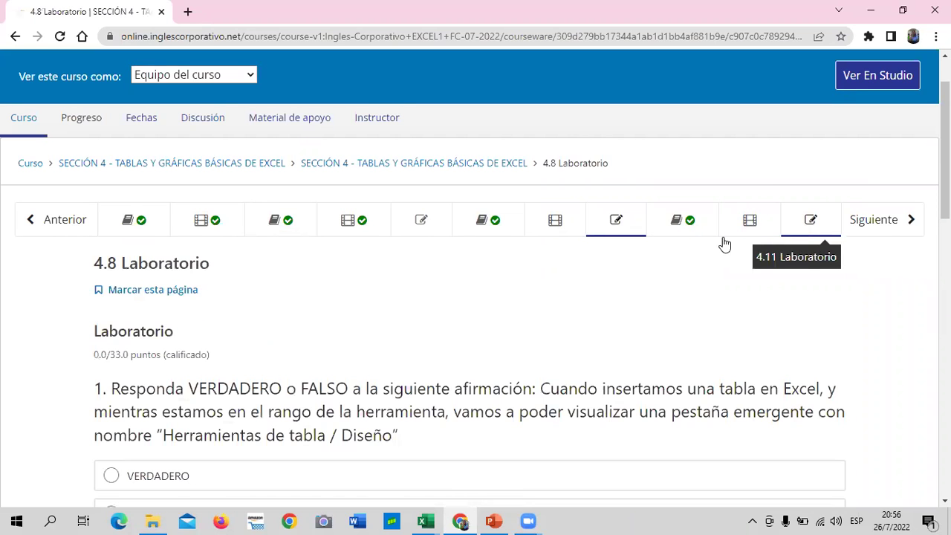
scroll(721, 237, down, 1)
scroll(722, 240, down, 2)
scroll(723, 243, down, 2)
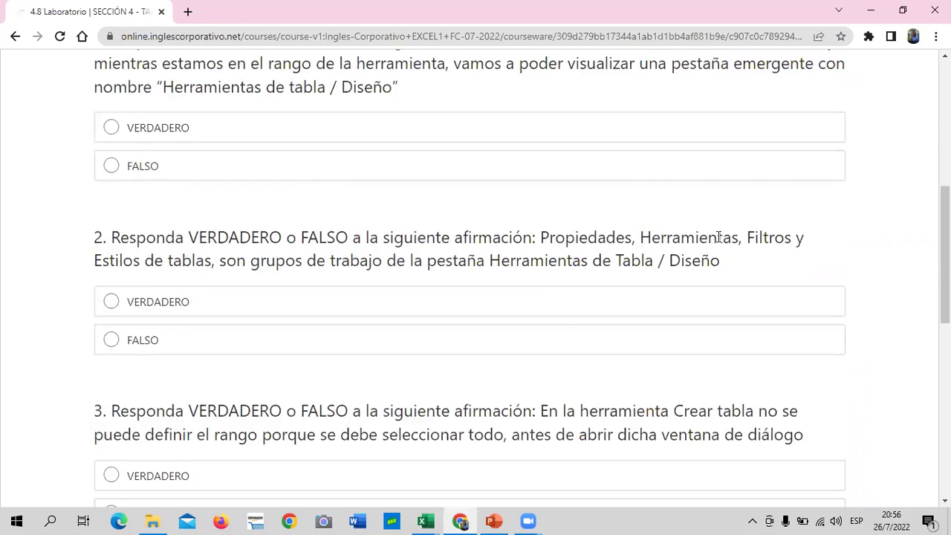
scroll(717, 230, up, 2)
scroll(743, 223, up, 3)
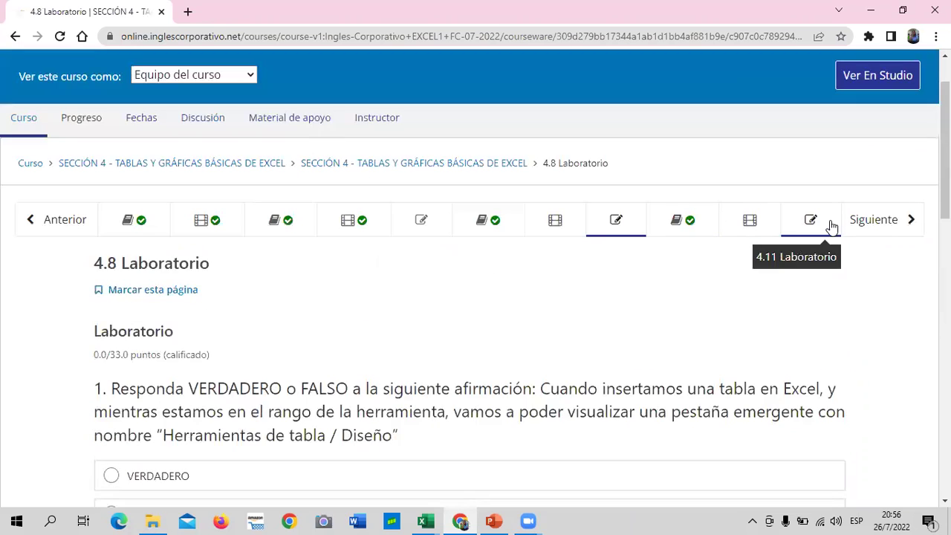
- Open the 34-point 4.11 Laboratorio quiz and look over its four true/false chart questions
click(793, 226)
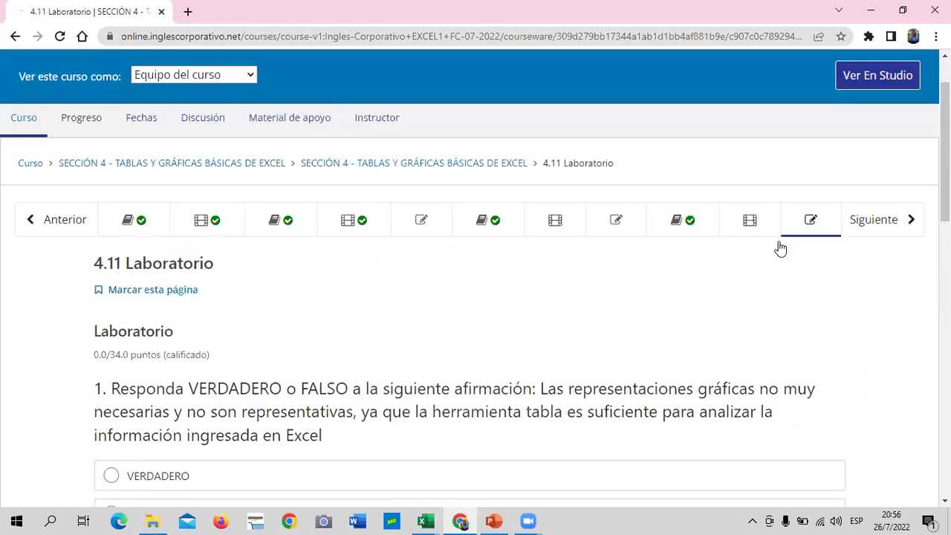
scroll(757, 253, down, 5)
scroll(741, 254, down, 4)
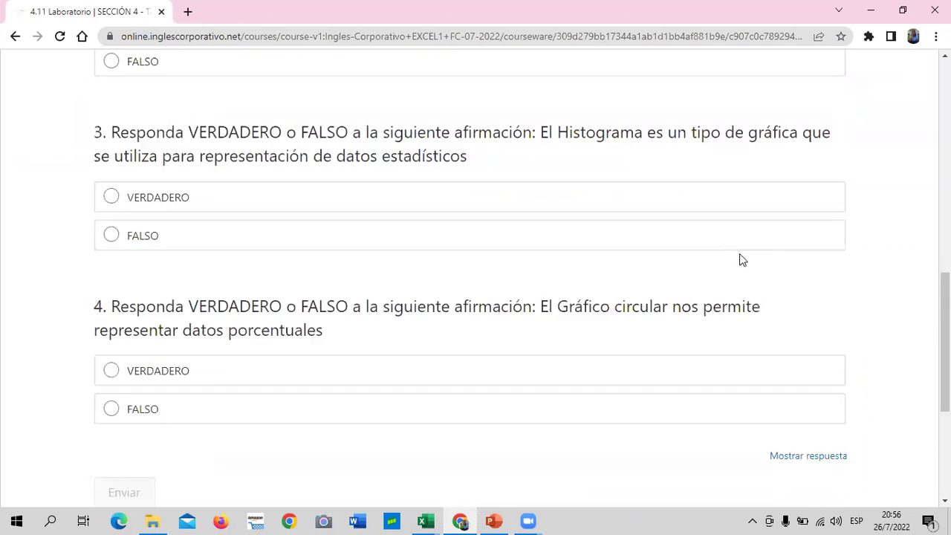
scroll(740, 253, down, 3)
scroll(739, 256, up, 6)
scroll(739, 256, up, 6)
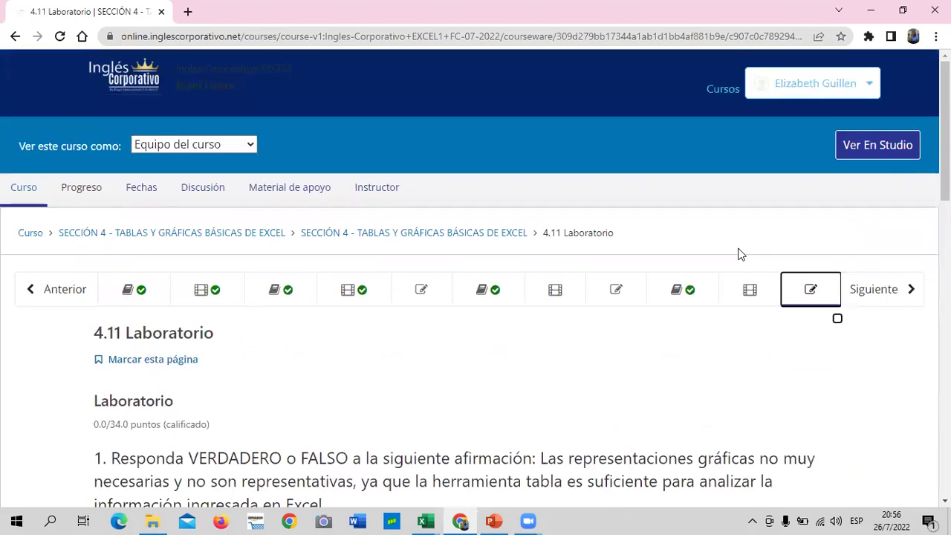
click(871, 289)
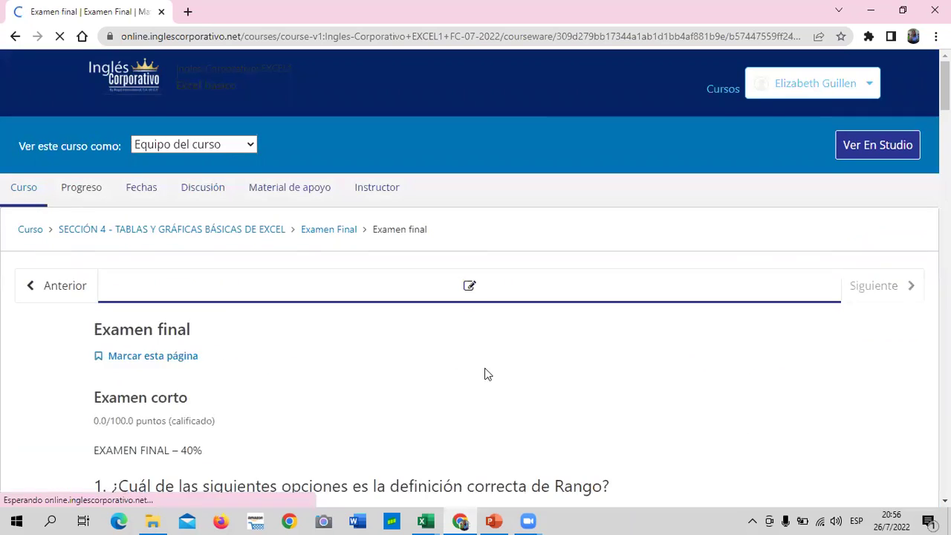
scroll(462, 345, down, 3)
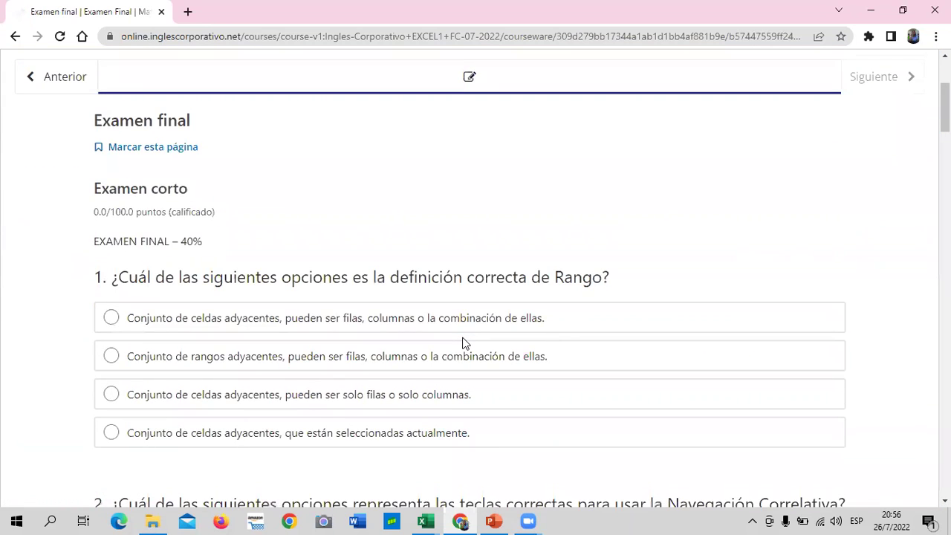
scroll(463, 344, down, 2)
scroll(463, 342, down, 6)
scroll(462, 339, down, 5)
scroll(461, 334, down, 4)
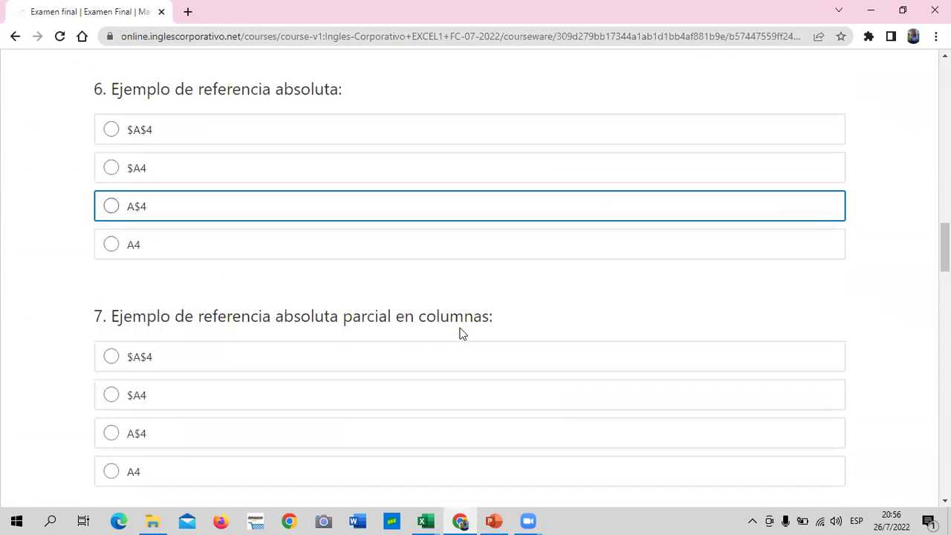
scroll(685, 294, down, 12)
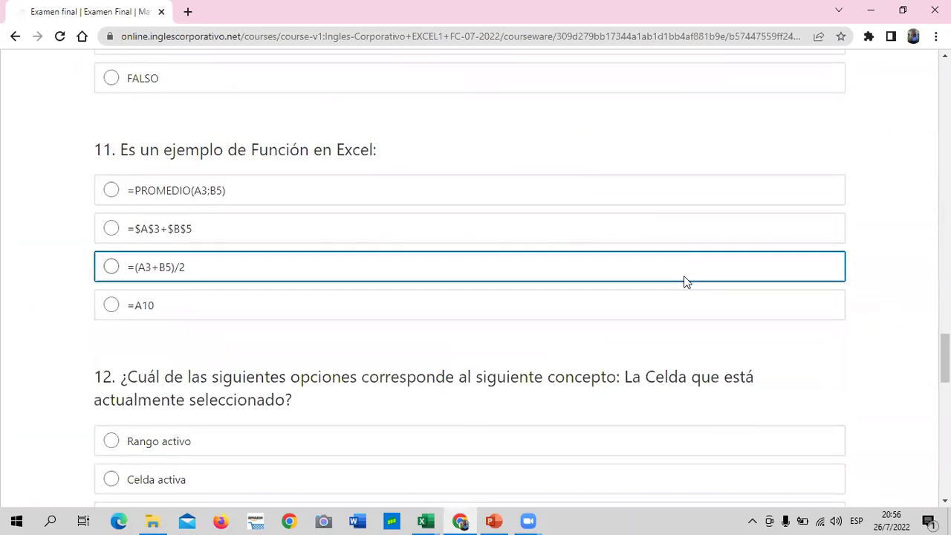
scroll(684, 279, down, 4)
scroll(683, 281, down, 3)
scroll(682, 279, down, 5)
scroll(679, 281, down, 4)
scroll(679, 284, up, 2)
scroll(672, 278, up, 1)
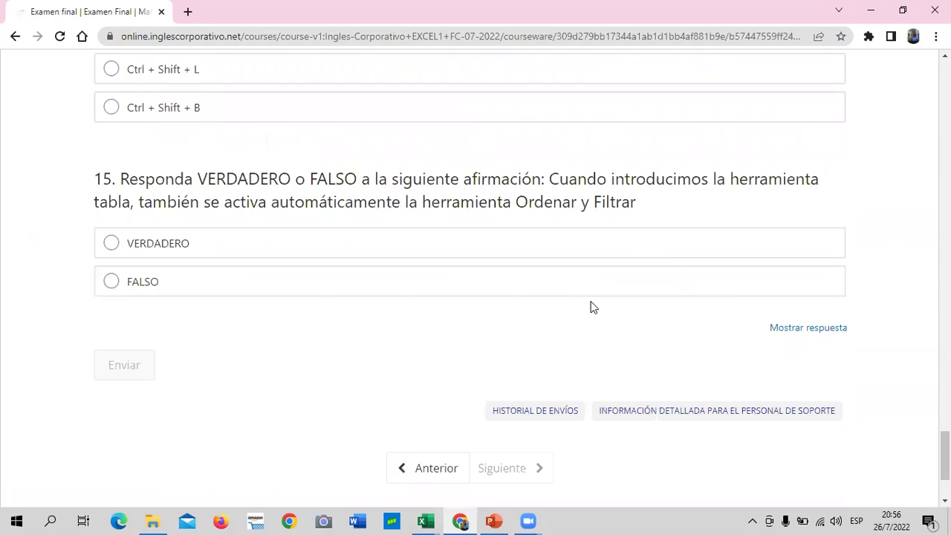
scroll(490, 339, up, 5)
scroll(490, 338, up, 4)
scroll(498, 328, up, 3)
scroll(497, 329, up, 6)
scroll(497, 328, up, 6)
scroll(497, 329, up, 5)
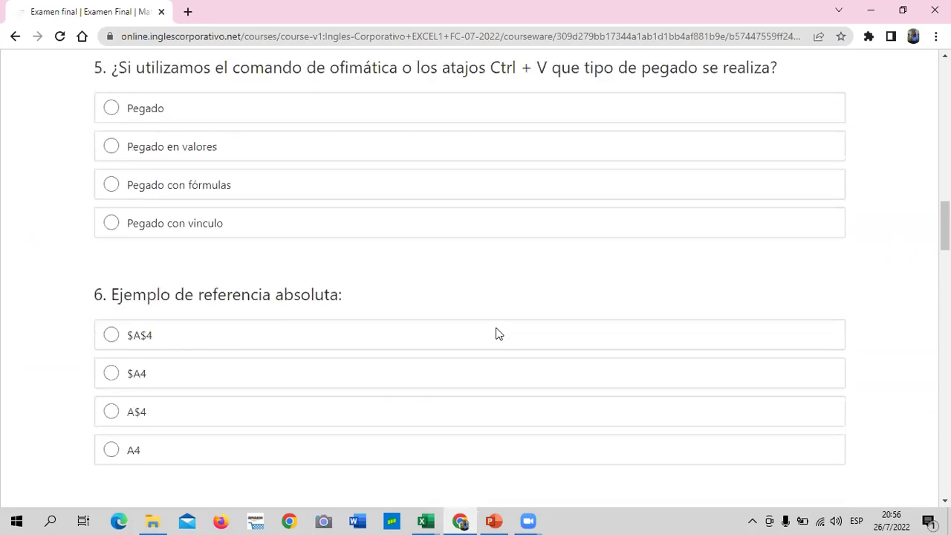
scroll(497, 328, up, 4)
scroll(498, 329, up, 4)
scroll(497, 329, up, 3)
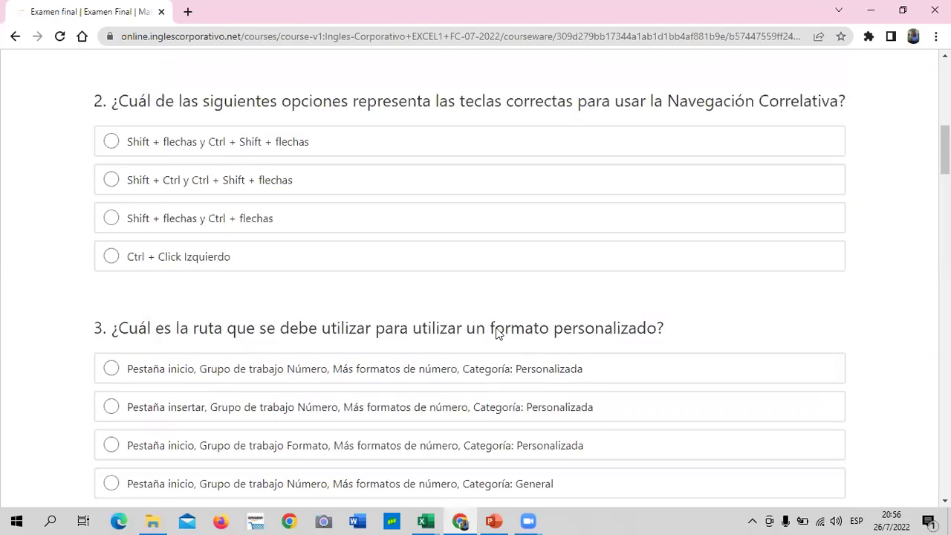
scroll(533, 265, up, 1)
scroll(539, 259, up, 2)
scroll(541, 261, up, 2)
scroll(542, 260, up, 2)
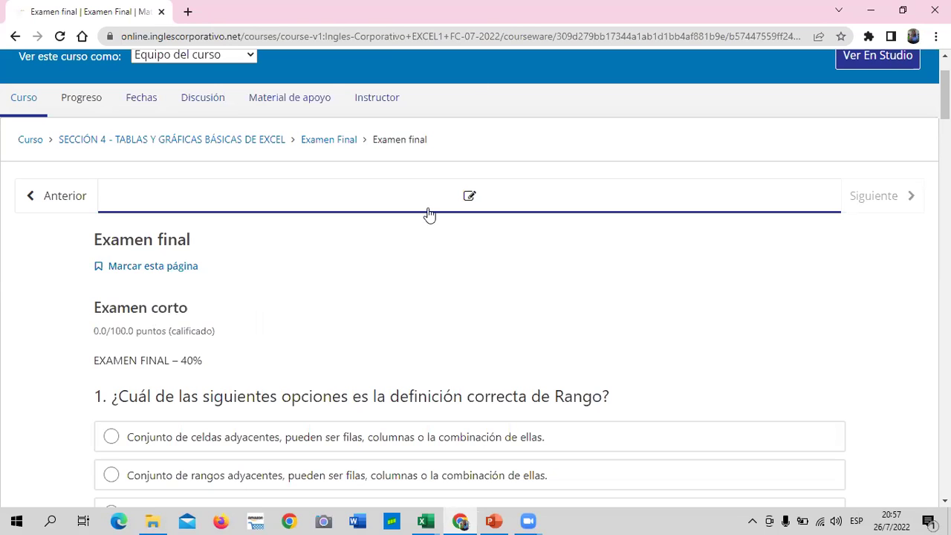
scroll(504, 306, down, 3)
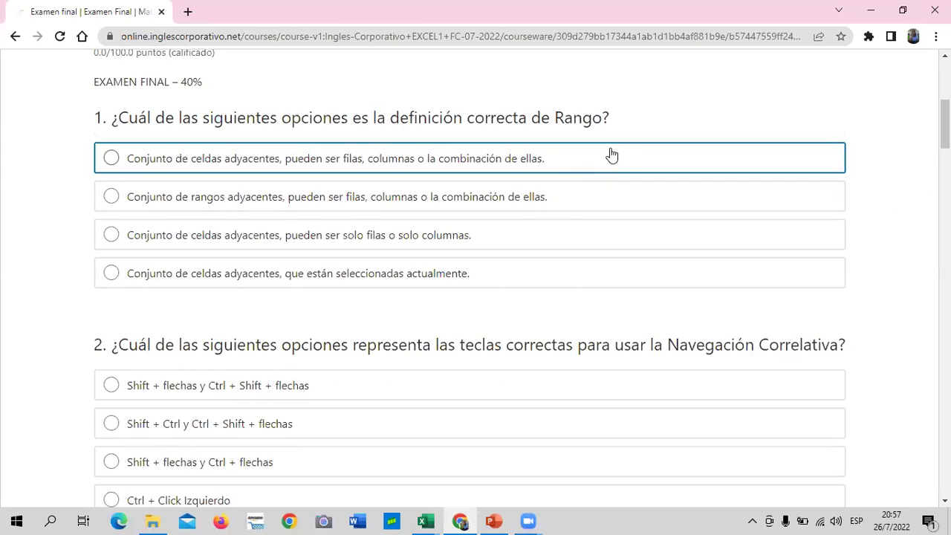
scroll(554, 199, down, 3)
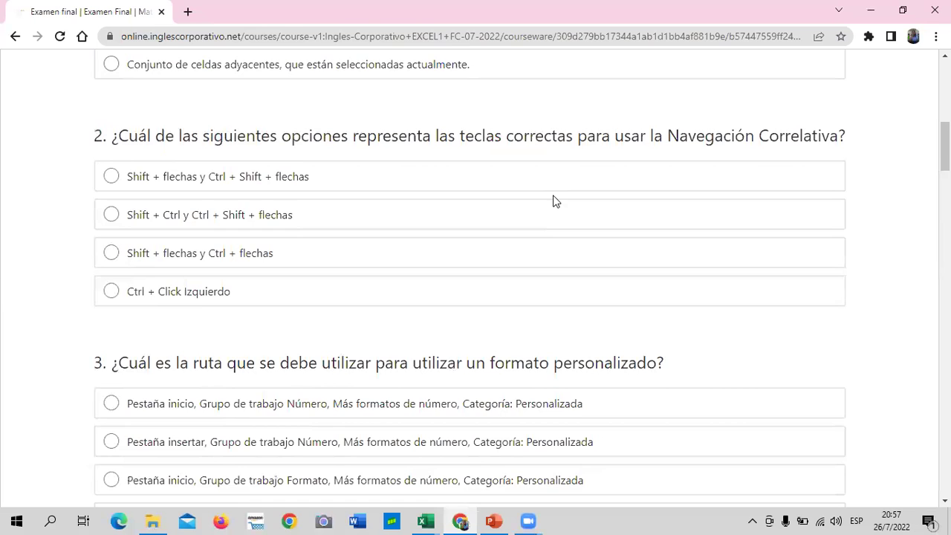
scroll(554, 201, down, 5)
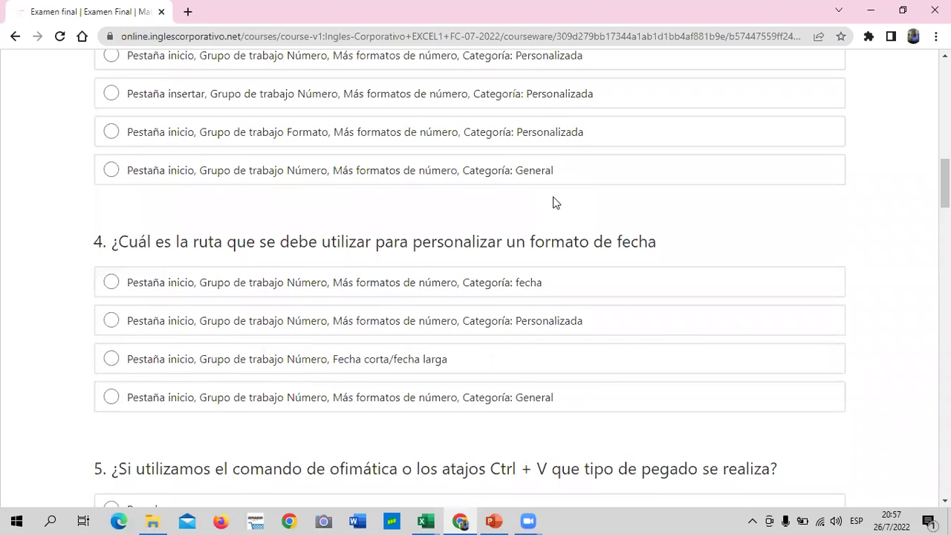
scroll(554, 203, down, 2)
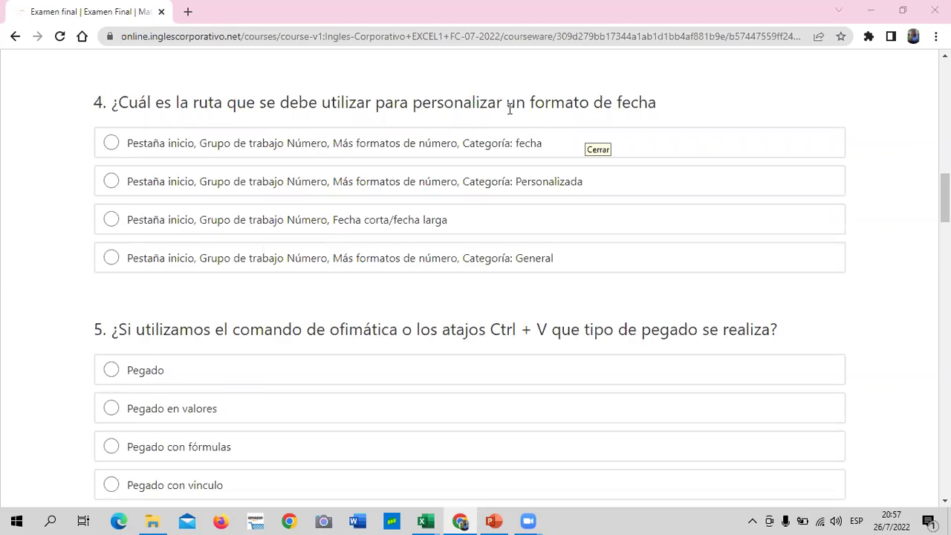
scroll(701, 275, down, 3)
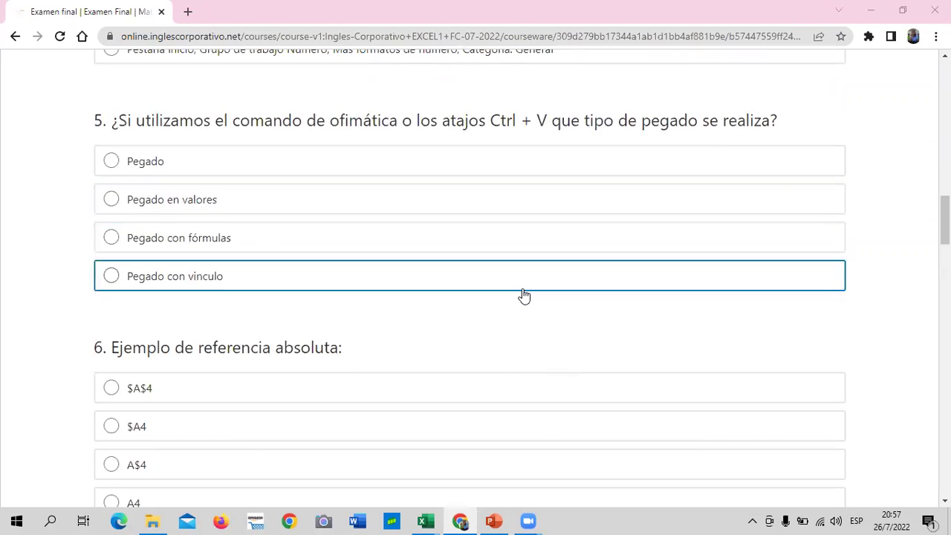
scroll(524, 296, down, 1)
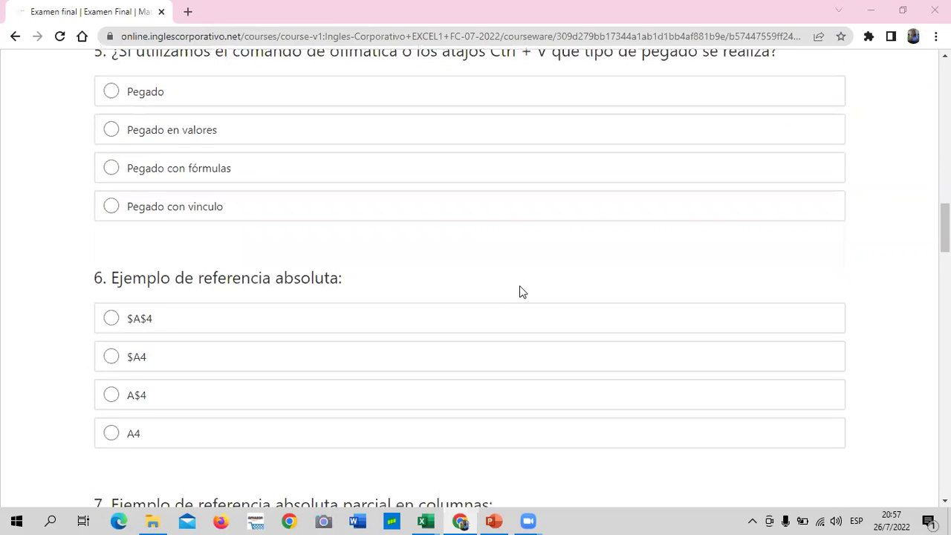
scroll(521, 291, down, 1)
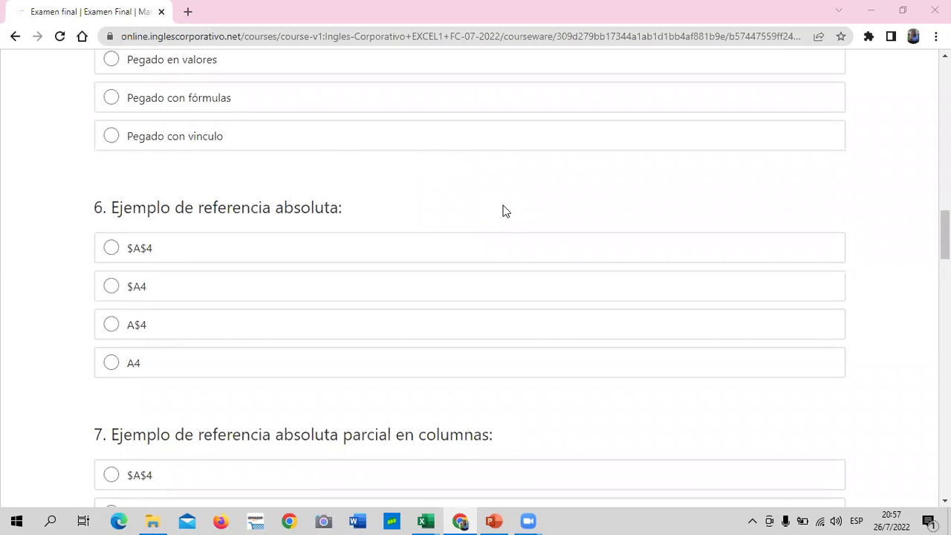
scroll(501, 205, down, 2)
scroll(492, 205, down, 3)
scroll(491, 205, down, 4)
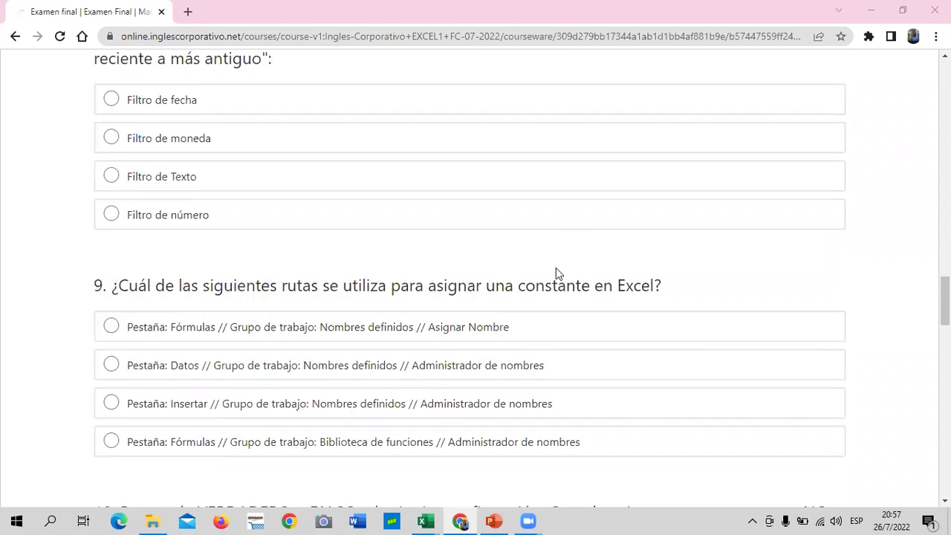
scroll(572, 258, down, 1)
scroll(572, 258, down, 3)
scroll(572, 258, down, 1)
scroll(572, 258, down, 1)
scroll(572, 257, down, 2)
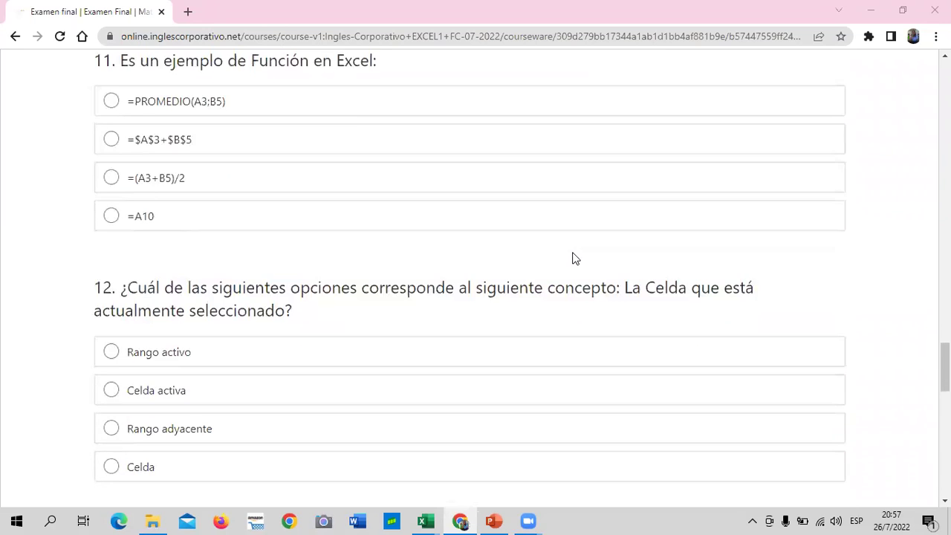
scroll(572, 259, down, 2)
scroll(359, 219, up, 3)
scroll(363, 219, down, 2)
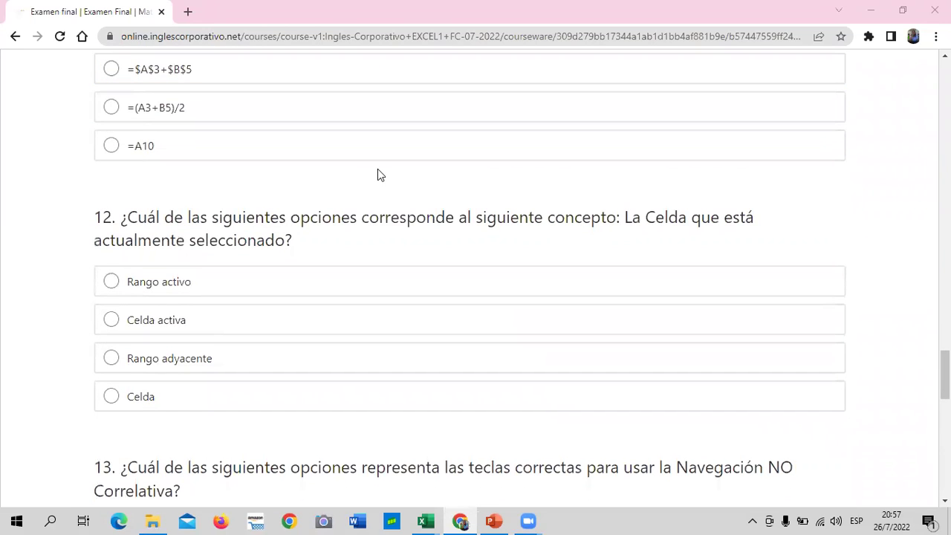
scroll(378, 174, down, 2)
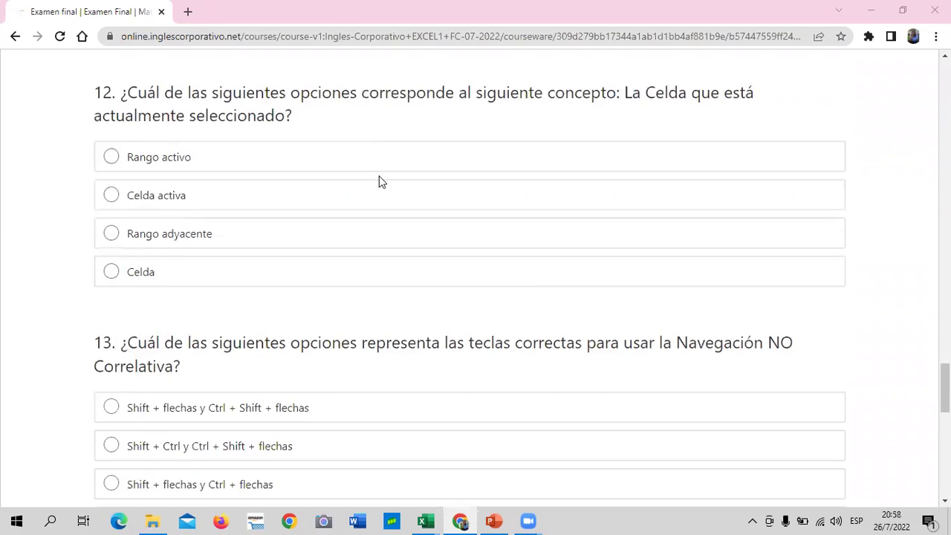
scroll(379, 179, down, 2)
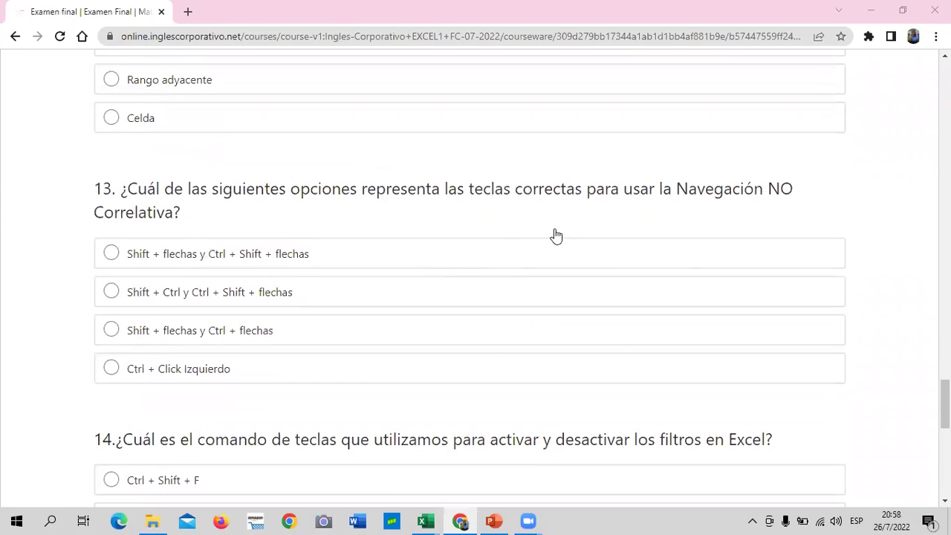
scroll(380, 323, down, 2)
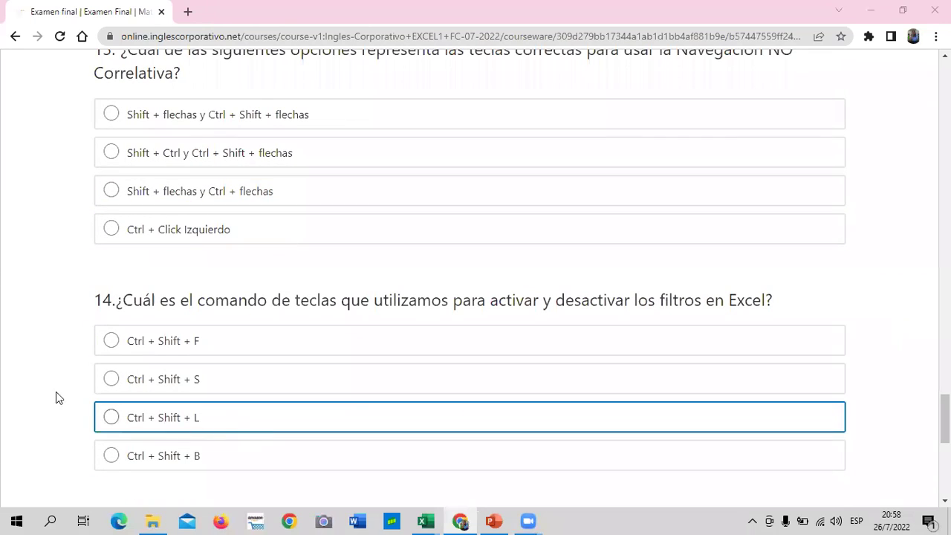
scroll(379, 436, down, 2)
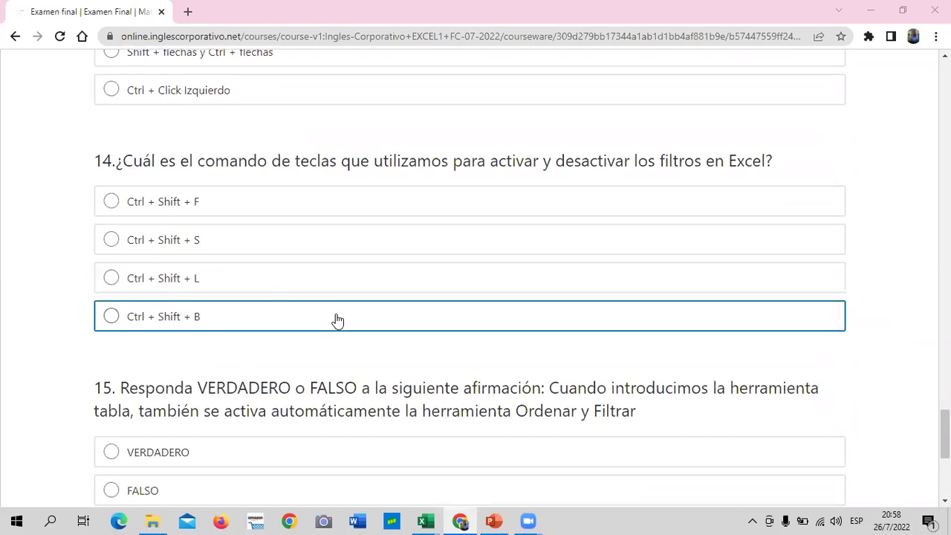
scroll(336, 321, down, 2)
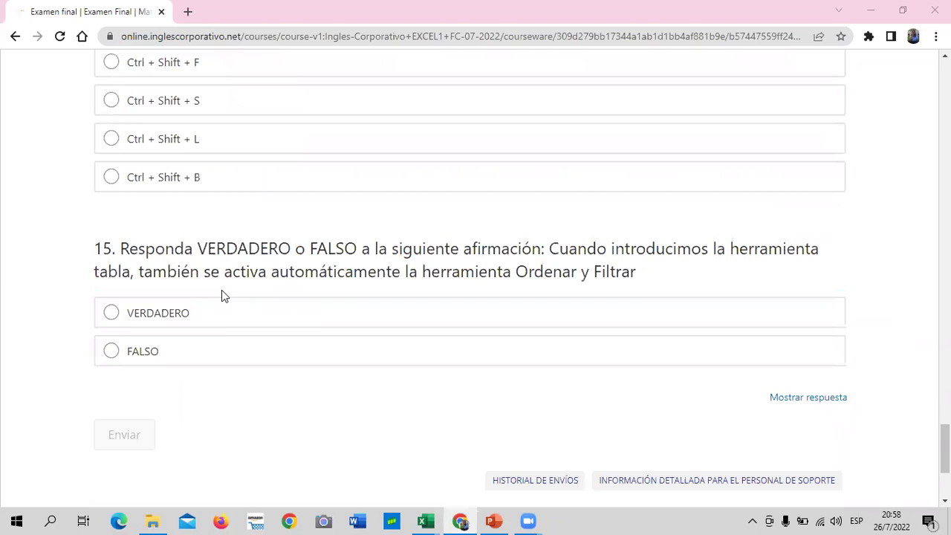
scroll(221, 290, down, 3)
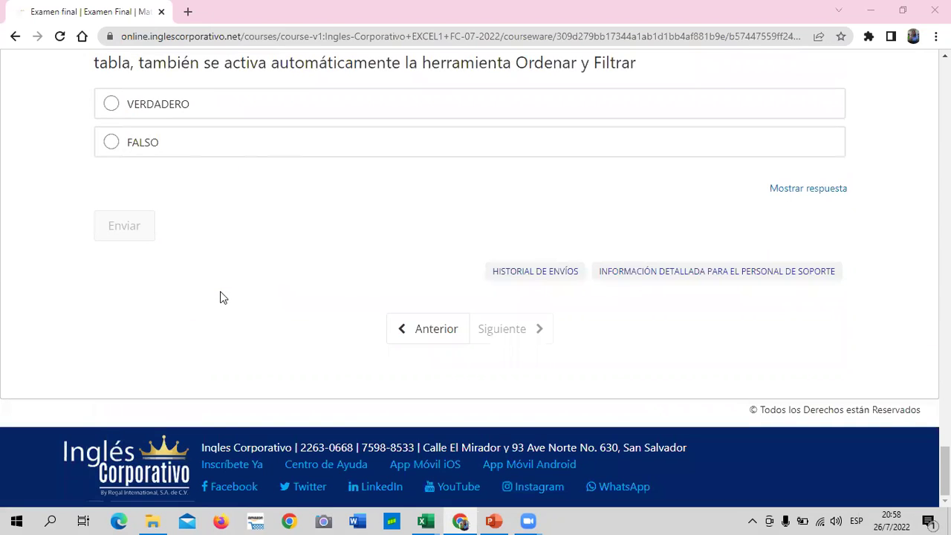
scroll(216, 297, up, 4)
scroll(209, 305, up, 1)
scroll(209, 305, up, 2)
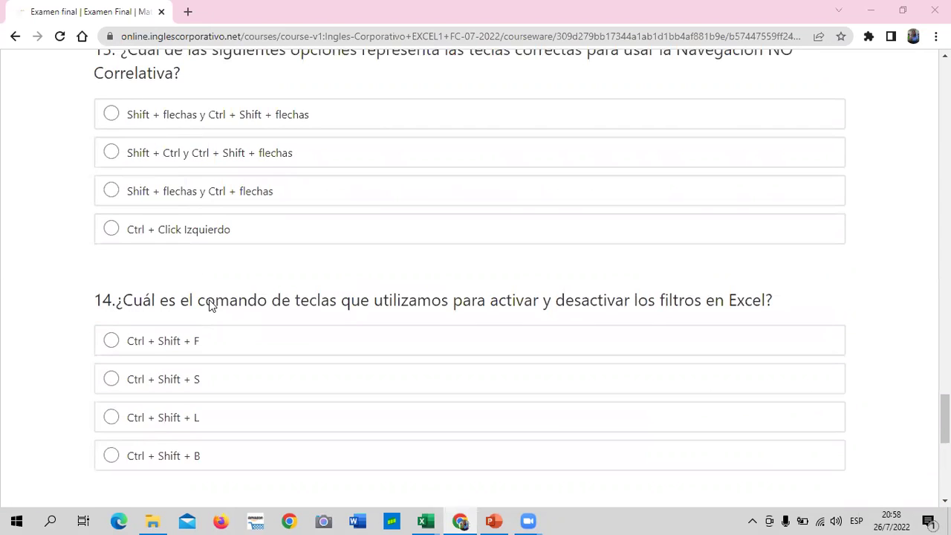
scroll(208, 305, up, 5)
scroll(223, 290, up, 6)
scroll(233, 272, up, 7)
scroll(234, 272, up, 5)
scroll(242, 272, up, 7)
scroll(245, 272, up, 5)
scroll(244, 265, up, 6)
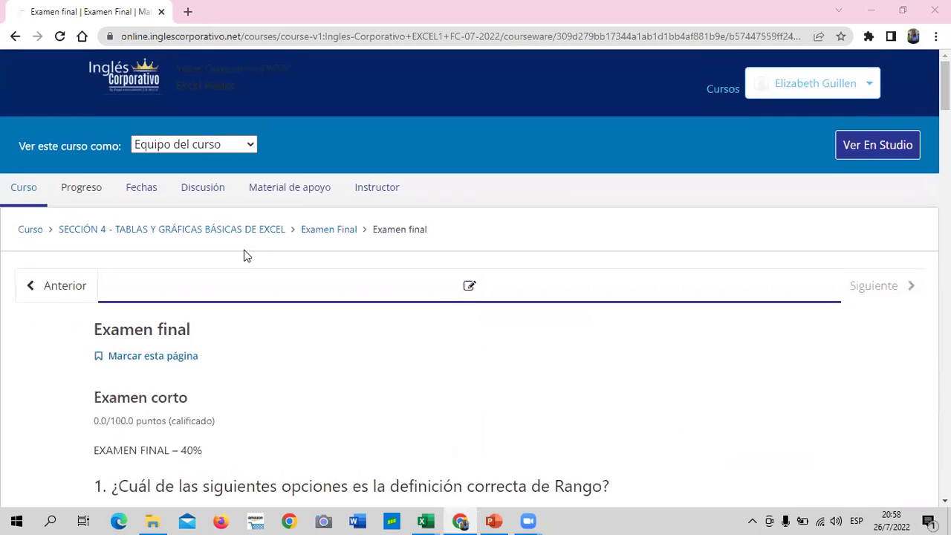
- Open the Progreso page and look over the grade chart showing 0%
click(97, 188)
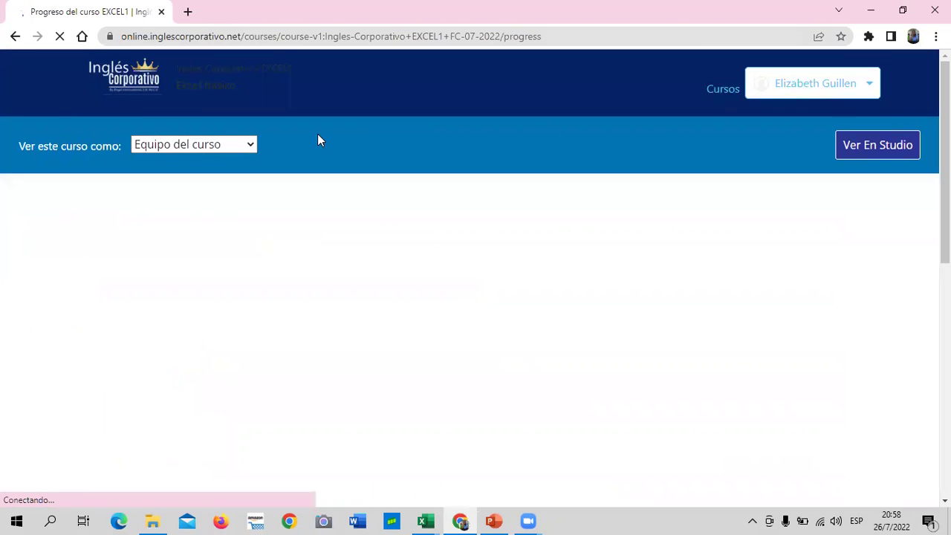
scroll(516, 338, down, 2)
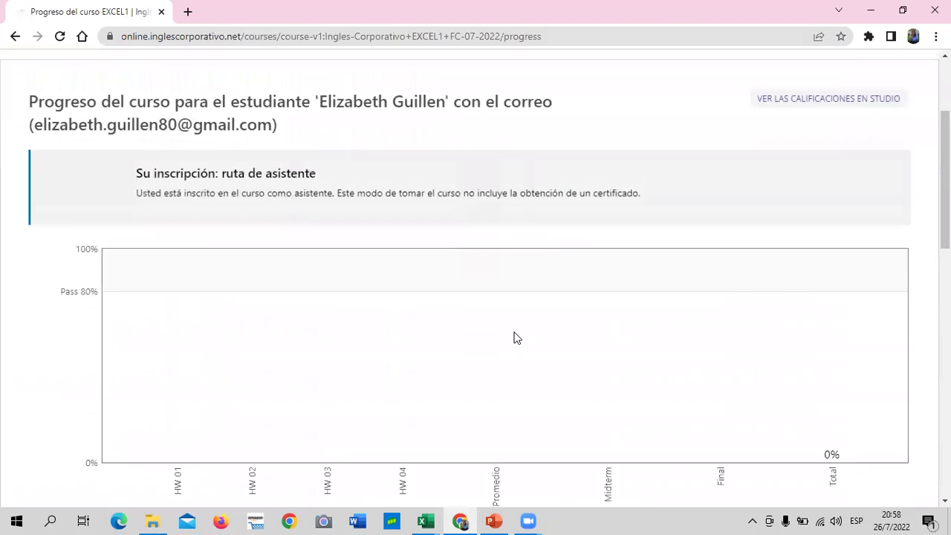
scroll(517, 338, down, 1)
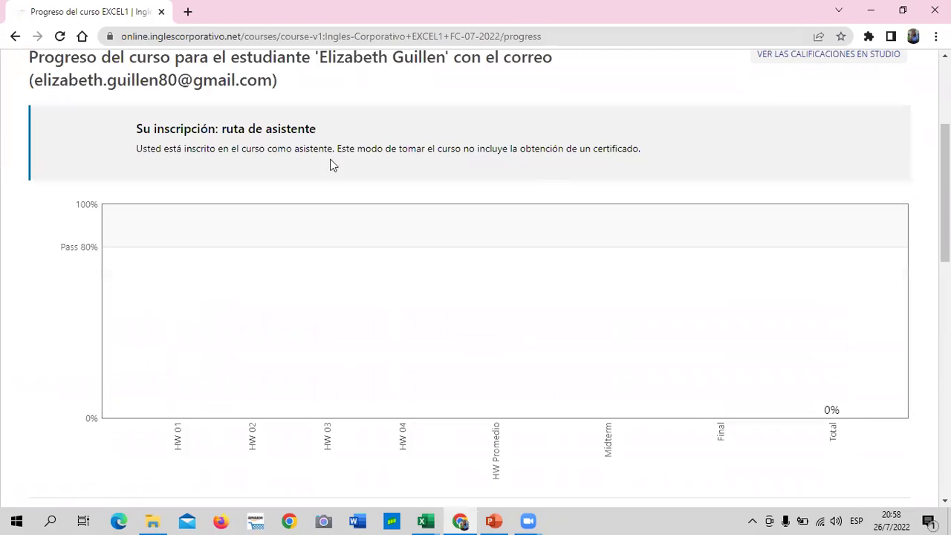
scroll(360, 63, up, 3)
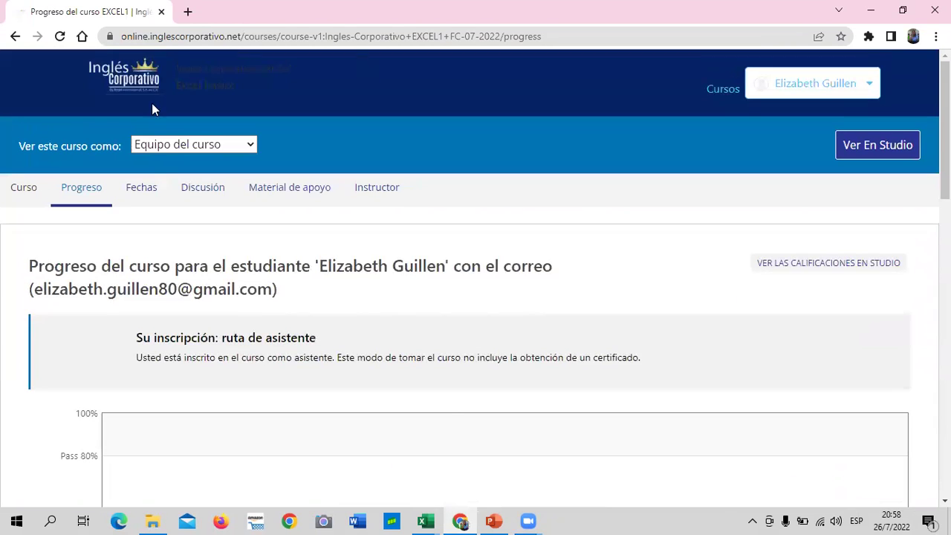
scroll(442, 468, down, 4)
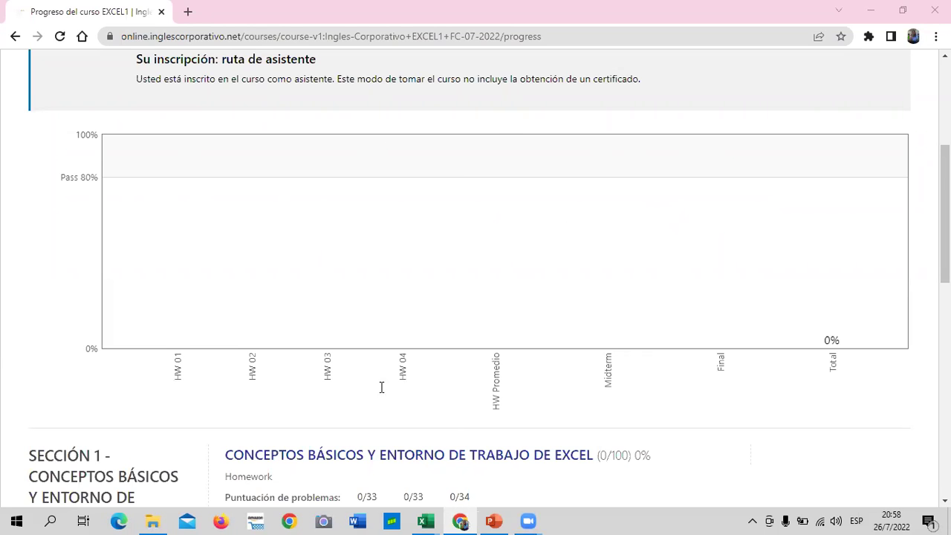
scroll(263, 361, down, 3)
scroll(297, 323, down, 4)
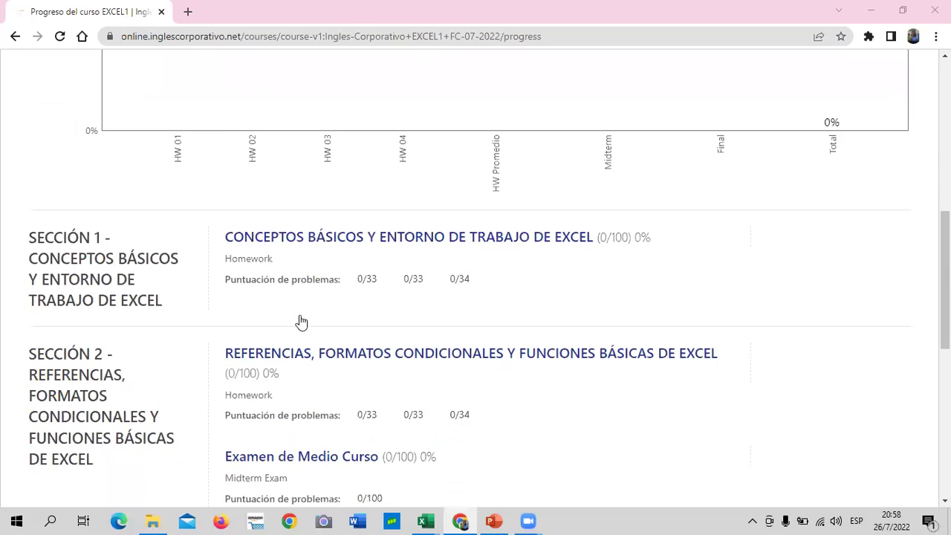
scroll(311, 325, down, 3)
- Review the 0/100 section scores, then return to the Curso outline
scroll(314, 323, up, 5)
scroll(321, 334, up, 5)
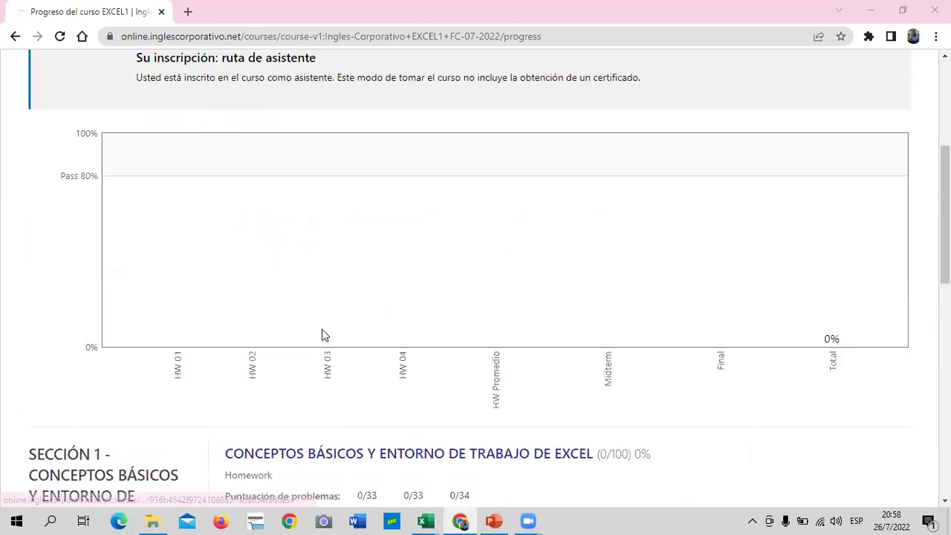
scroll(321, 333, up, 4)
scroll(322, 332, down, 2)
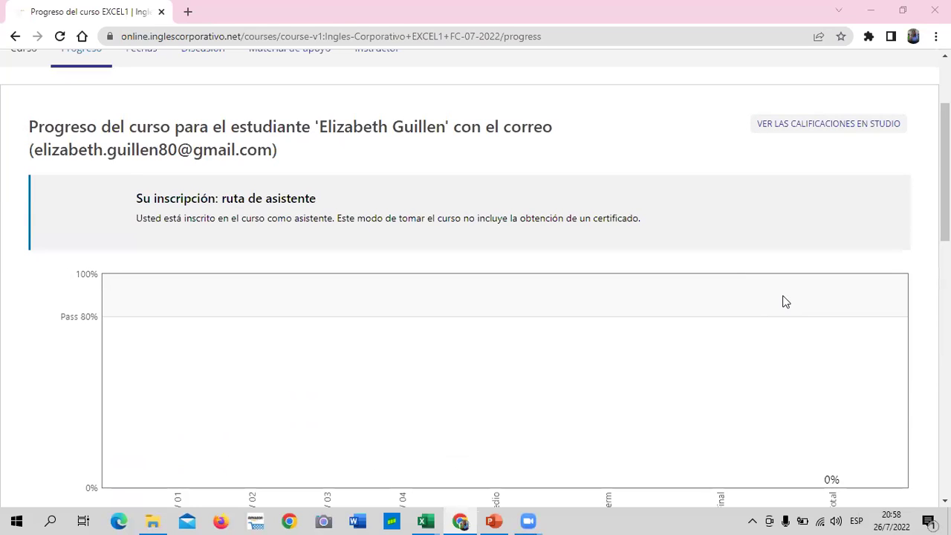
scroll(810, 365, down, 2)
scroll(606, 164, up, 3)
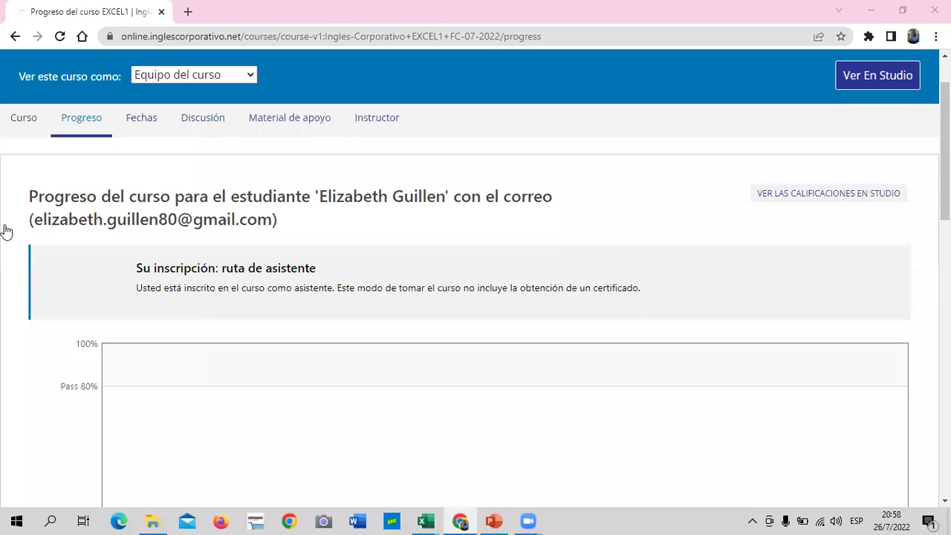
scroll(5, 227, up, 1)
click(24, 190)
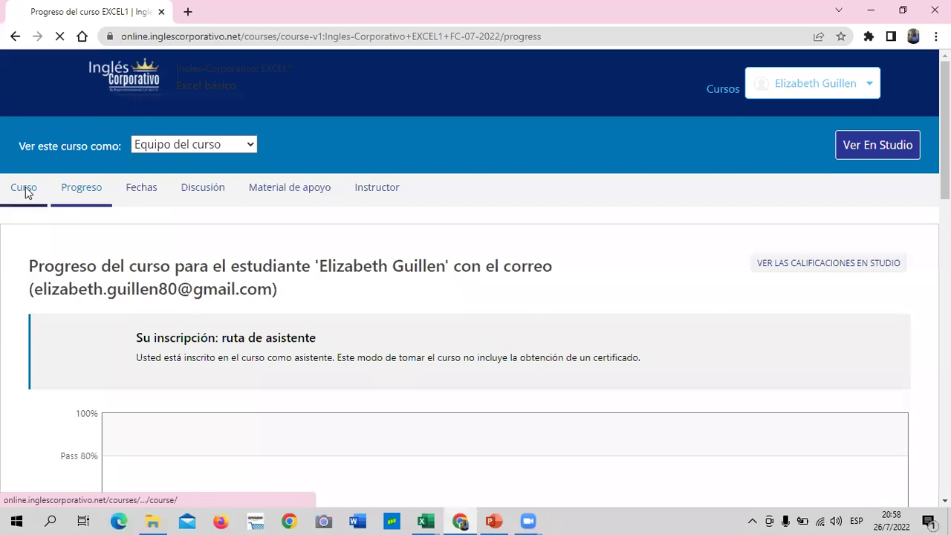